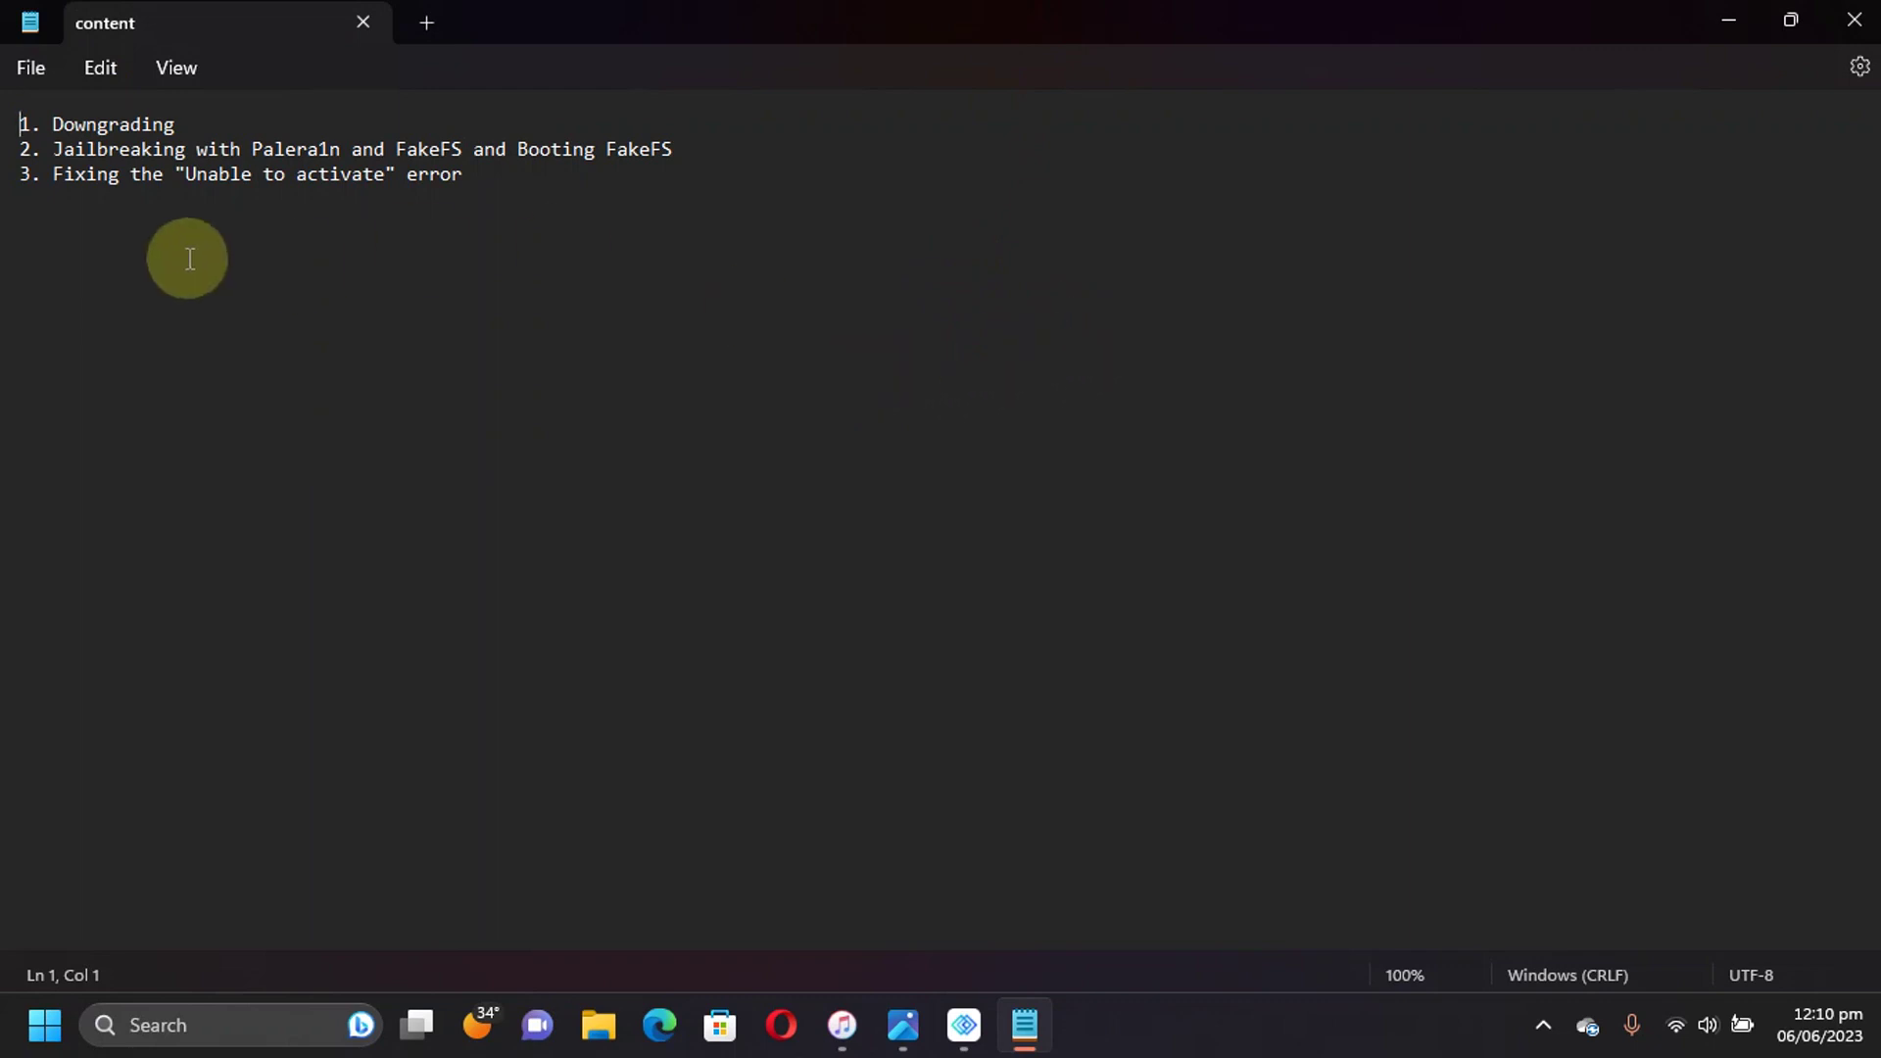
- Examine the three outline items on downgrading, jailbreaking with Palera1n and FakeFS, and fixing the "Unable to activate" error
{"action": "left_click", "coordinate": [198, 125]}
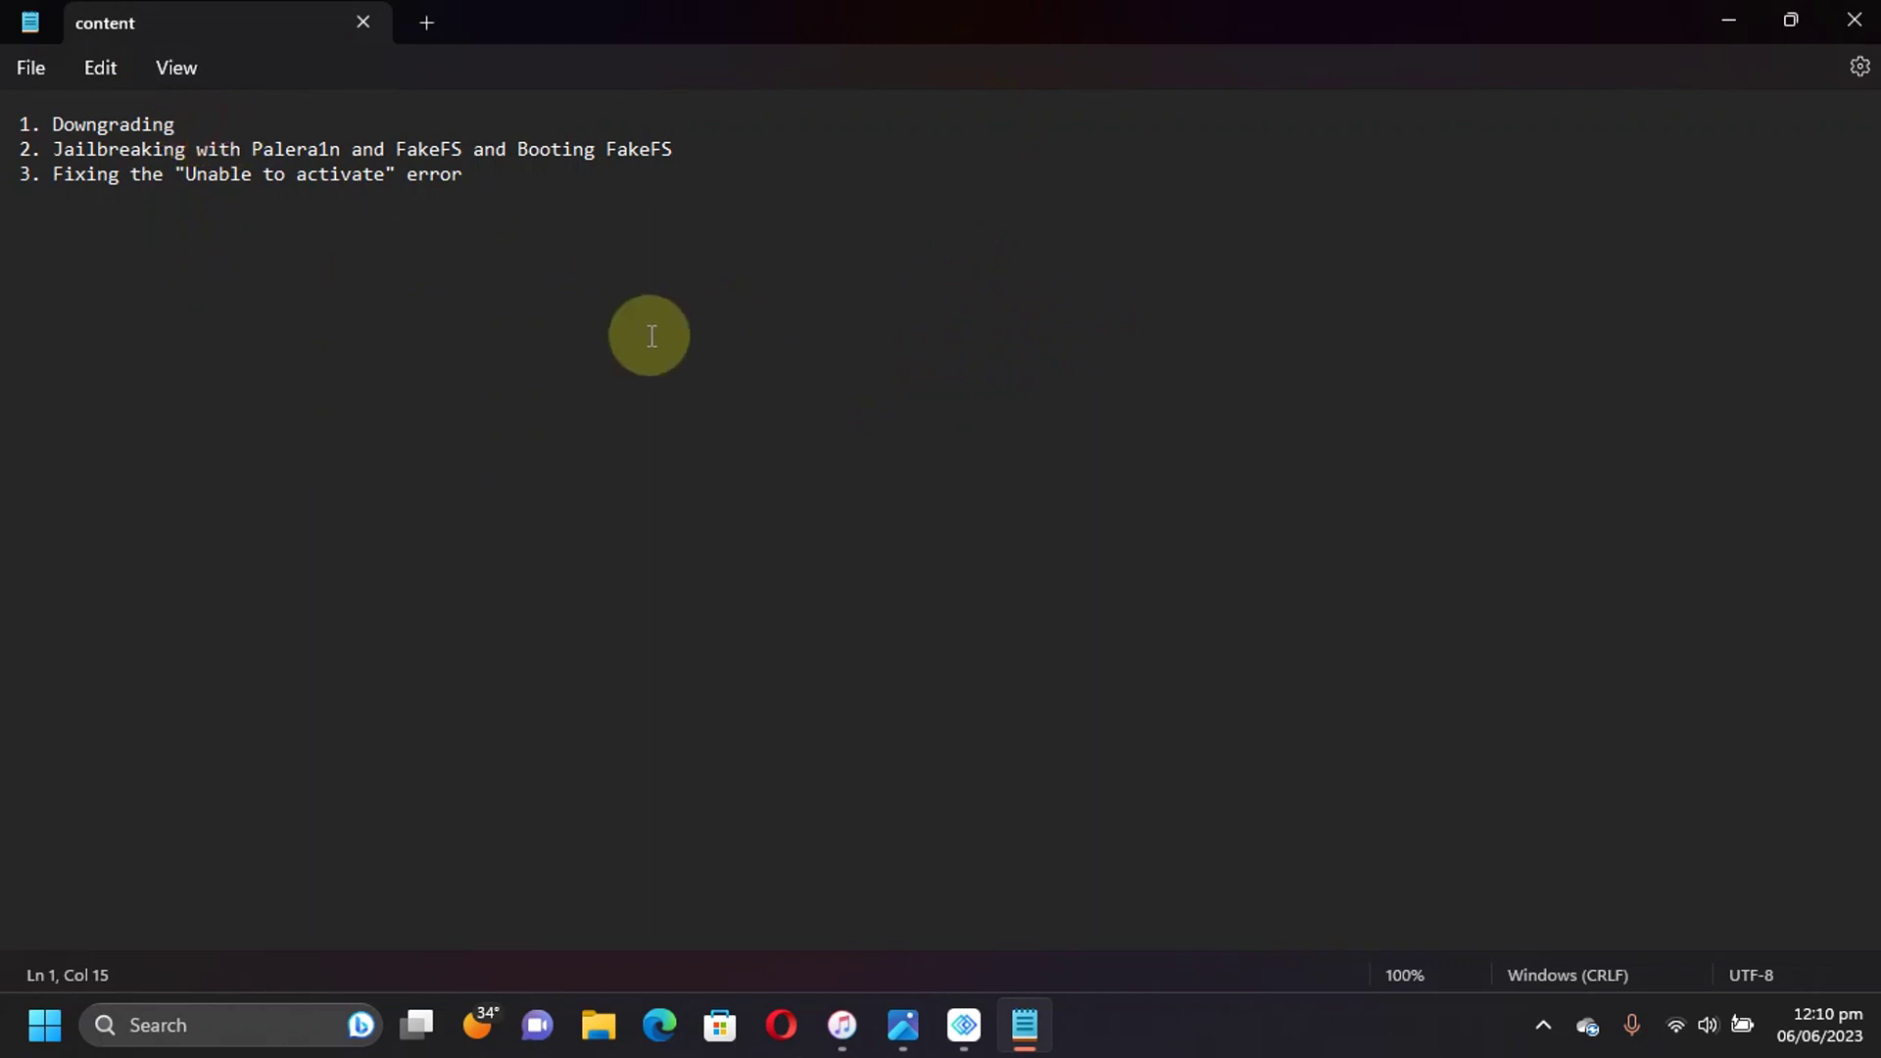
{"action": "key", "text": "Down"}
{"action": "key", "text": "Home"}
{"action": "key", "text": "Right"}
{"action": "key", "text": "Right"}
{"action": "key", "text": "Right"}
{"action": "key", "text": "Right"}
{"action": "key", "text": "Right"}
{"action": "key", "text": "Right"}
{"action": "key", "text": "Right"}
{"action": "key", "text": "Right"}
{"action": "key", "text": "Right"}
{"action": "key", "text": "Right"}
{"action": "key", "text": "Right"}
{"action": "key", "text": "Right"}
{"action": "key", "text": "Right"}
{"action": "key", "text": "Right"}
{"action": "key", "text": "Right"}
{"action": "key", "text": "Right"}
{"action": "key", "text": "Right"}
{"action": "key", "text": "Right"}
{"action": "key", "text": "Right"}
{"action": "key", "text": "Right"}
{"action": "key", "text": "Right"}
{"action": "key", "text": "Right"}
{"action": "key", "text": "Right"}
{"action": "key", "text": "Right"}
{"action": "key", "text": "Right"}
{"action": "key", "text": "Right"}
{"action": "key", "text": "Right"}
{"action": "key", "text": "Right"}
{"action": "key", "text": "Right"}
{"action": "key", "text": "Right"}
{"action": "key", "text": "Right"}
{"action": "key", "text": "Right"}
{"action": "key", "text": "Right"}
{"action": "key", "text": "Right"}
{"action": "key", "text": "Right"}
{"action": "key", "text": "Right"}
{"action": "key", "text": "Right"}
{"action": "key", "text": "Right"}
{"action": "key", "text": "Right"}
{"action": "key", "text": "Right"}
{"action": "key", "text": "Down"}
{"action": "key", "text": "Home"}
{"action": "key", "text": "Right"}
{"action": "key", "text": "Right"}
{"action": "key", "text": "Right"}
{"action": "key", "text": "Right"}
{"action": "key", "text": "Right"}
{"action": "key", "text": "Right"}
{"action": "key", "text": "Right"}
{"action": "key", "text": "Right"}
{"action": "key", "text": "Right"}
{"action": "key", "text": "Right"}
{"action": "key", "text": "Right"}
{"action": "key", "text": "Right"}
{"action": "key", "text": "Right"}
{"action": "key", "text": "Right"}
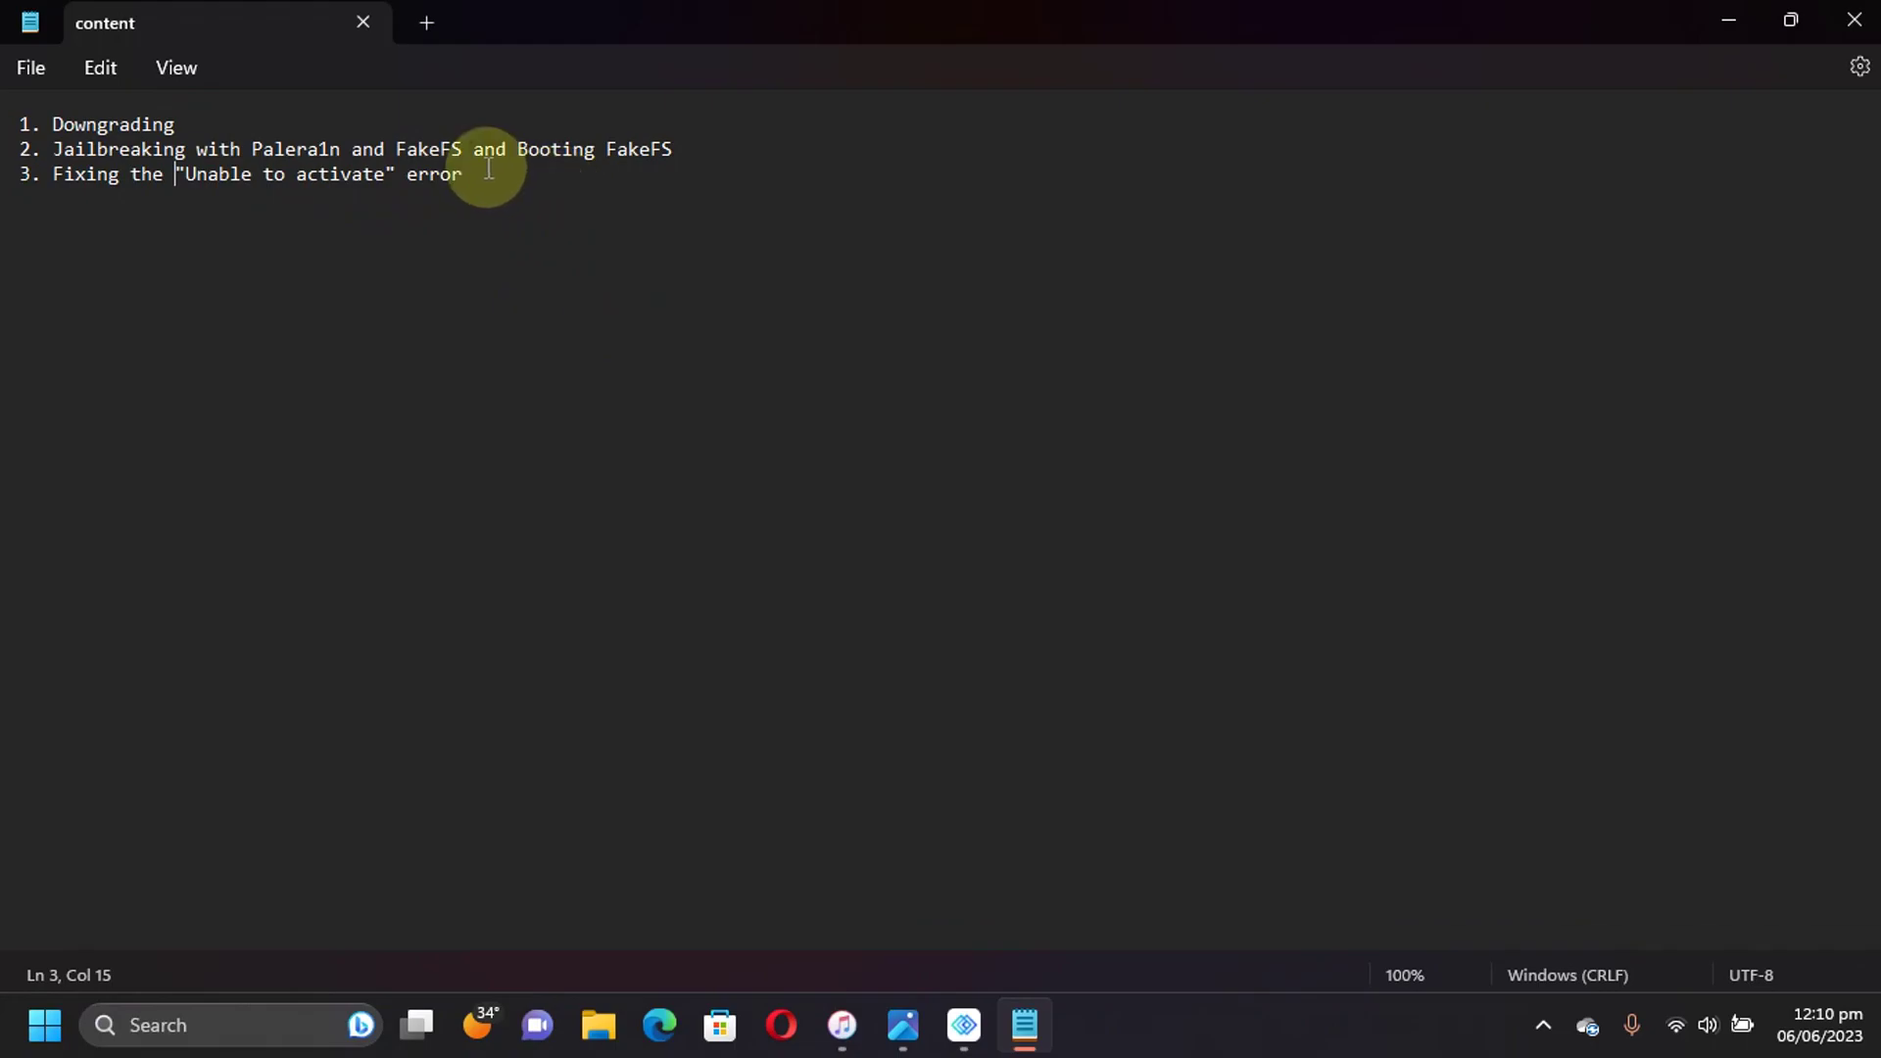
{"action": "key", "text": "End"}
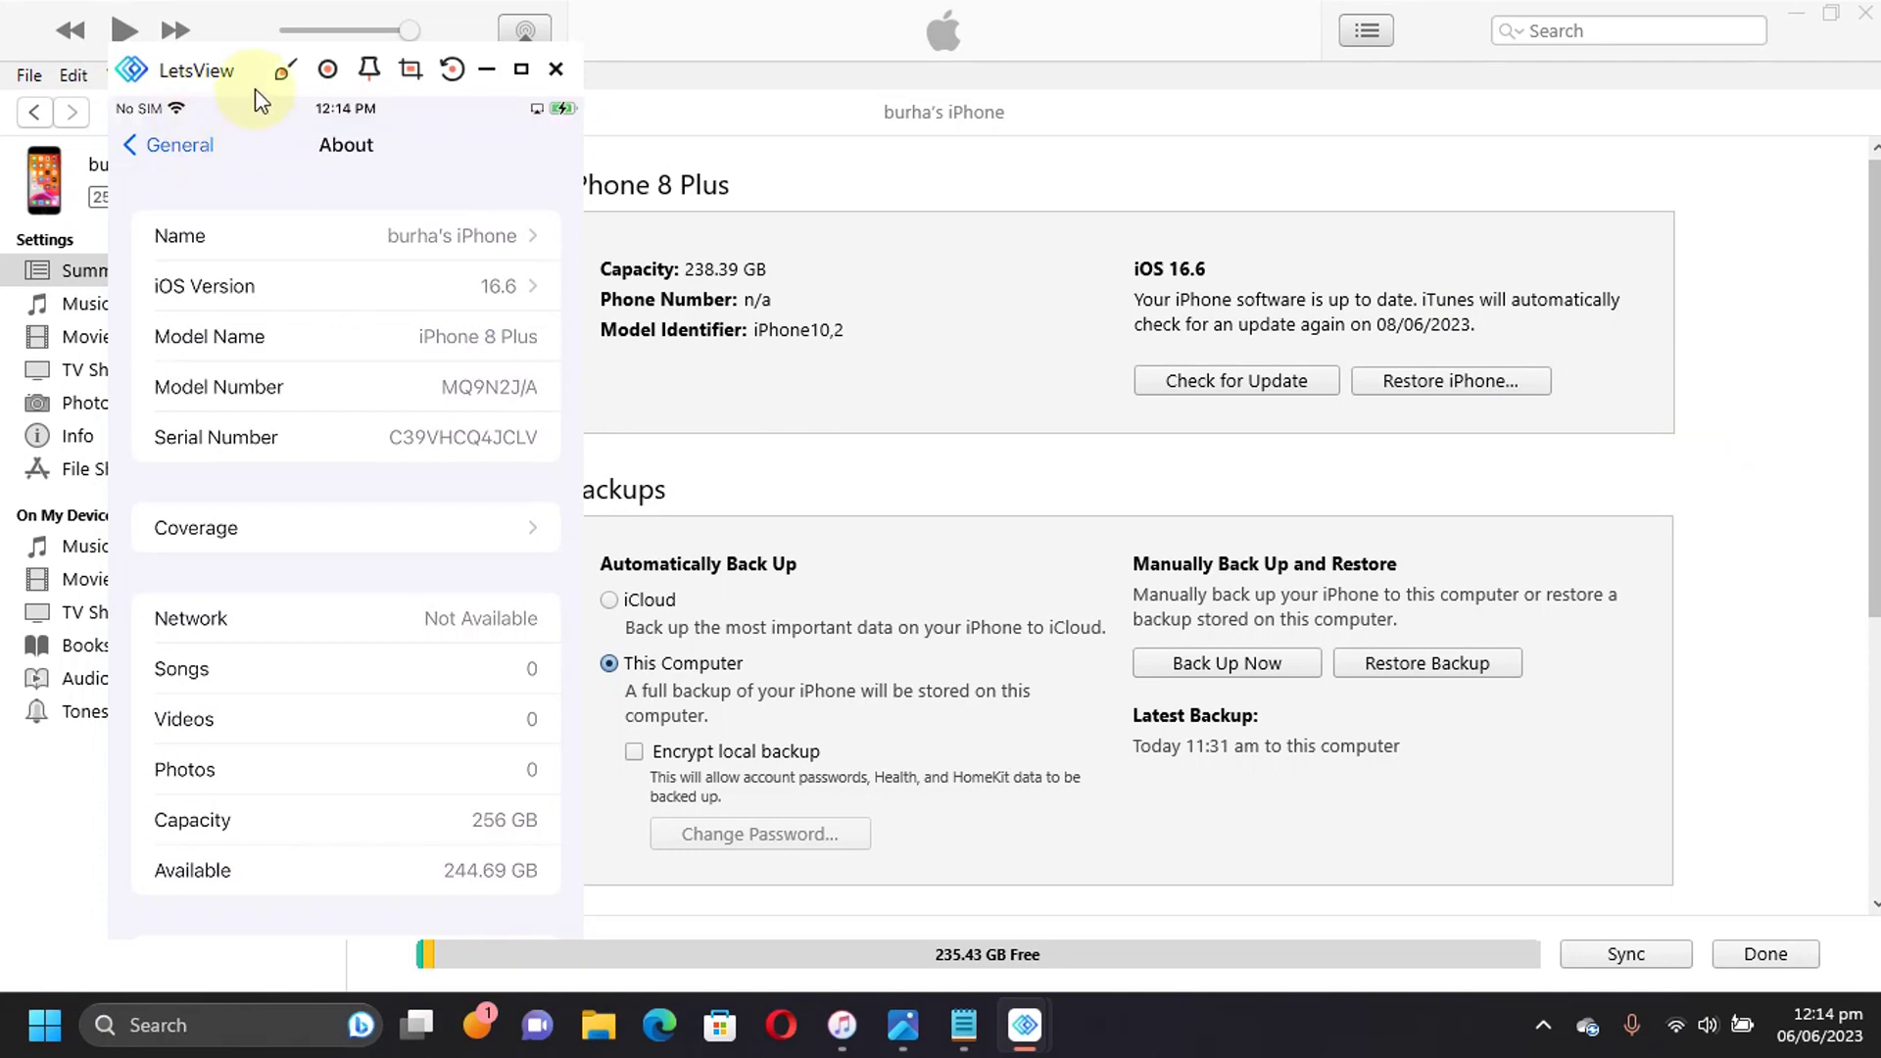
- Move the LetsView mirror window off the iPhone summary, switch the device identifier to ECID and copy it
{"action": "left_click_drag", "start_coordinate": [254, 88], "coordinate": [202, 80]}
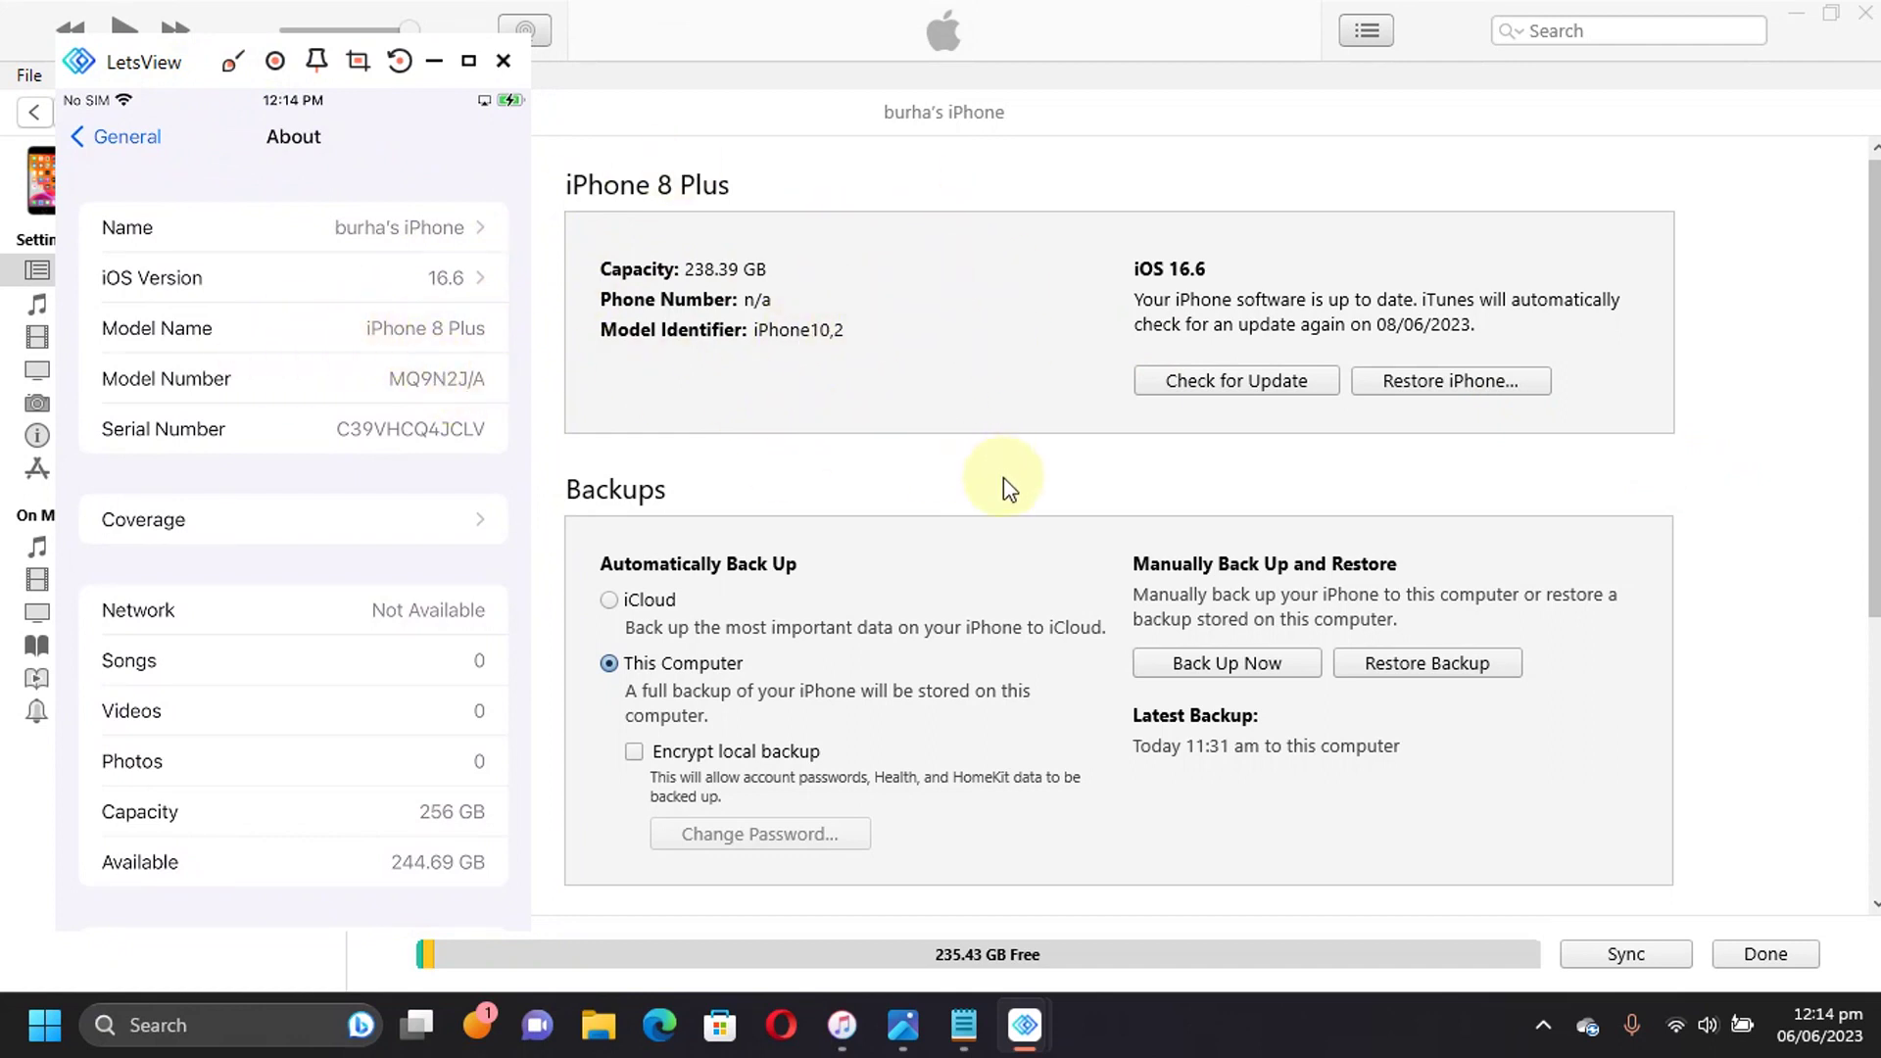
{"action": "left_click", "coordinate": [683, 336]}
{"action": "left_click", "coordinate": [658, 329]}
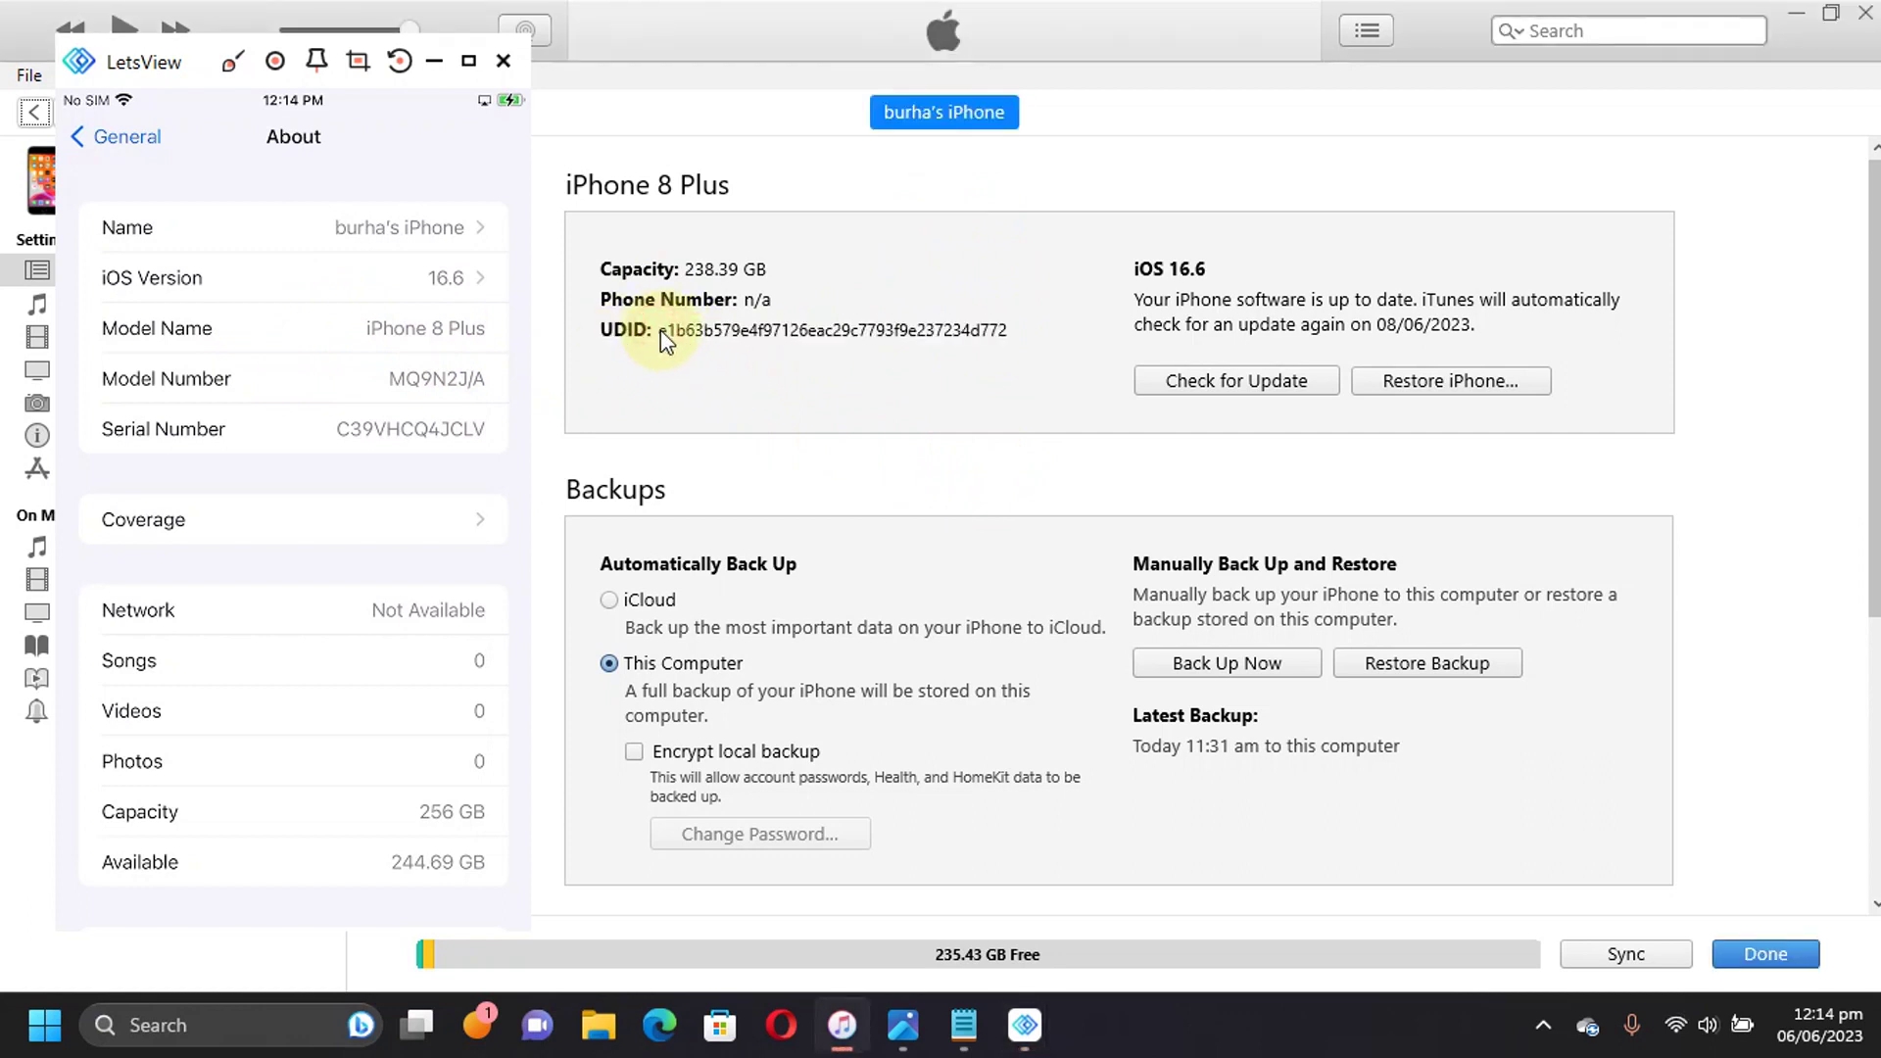
{"action": "left_click", "coordinate": [626, 331]}
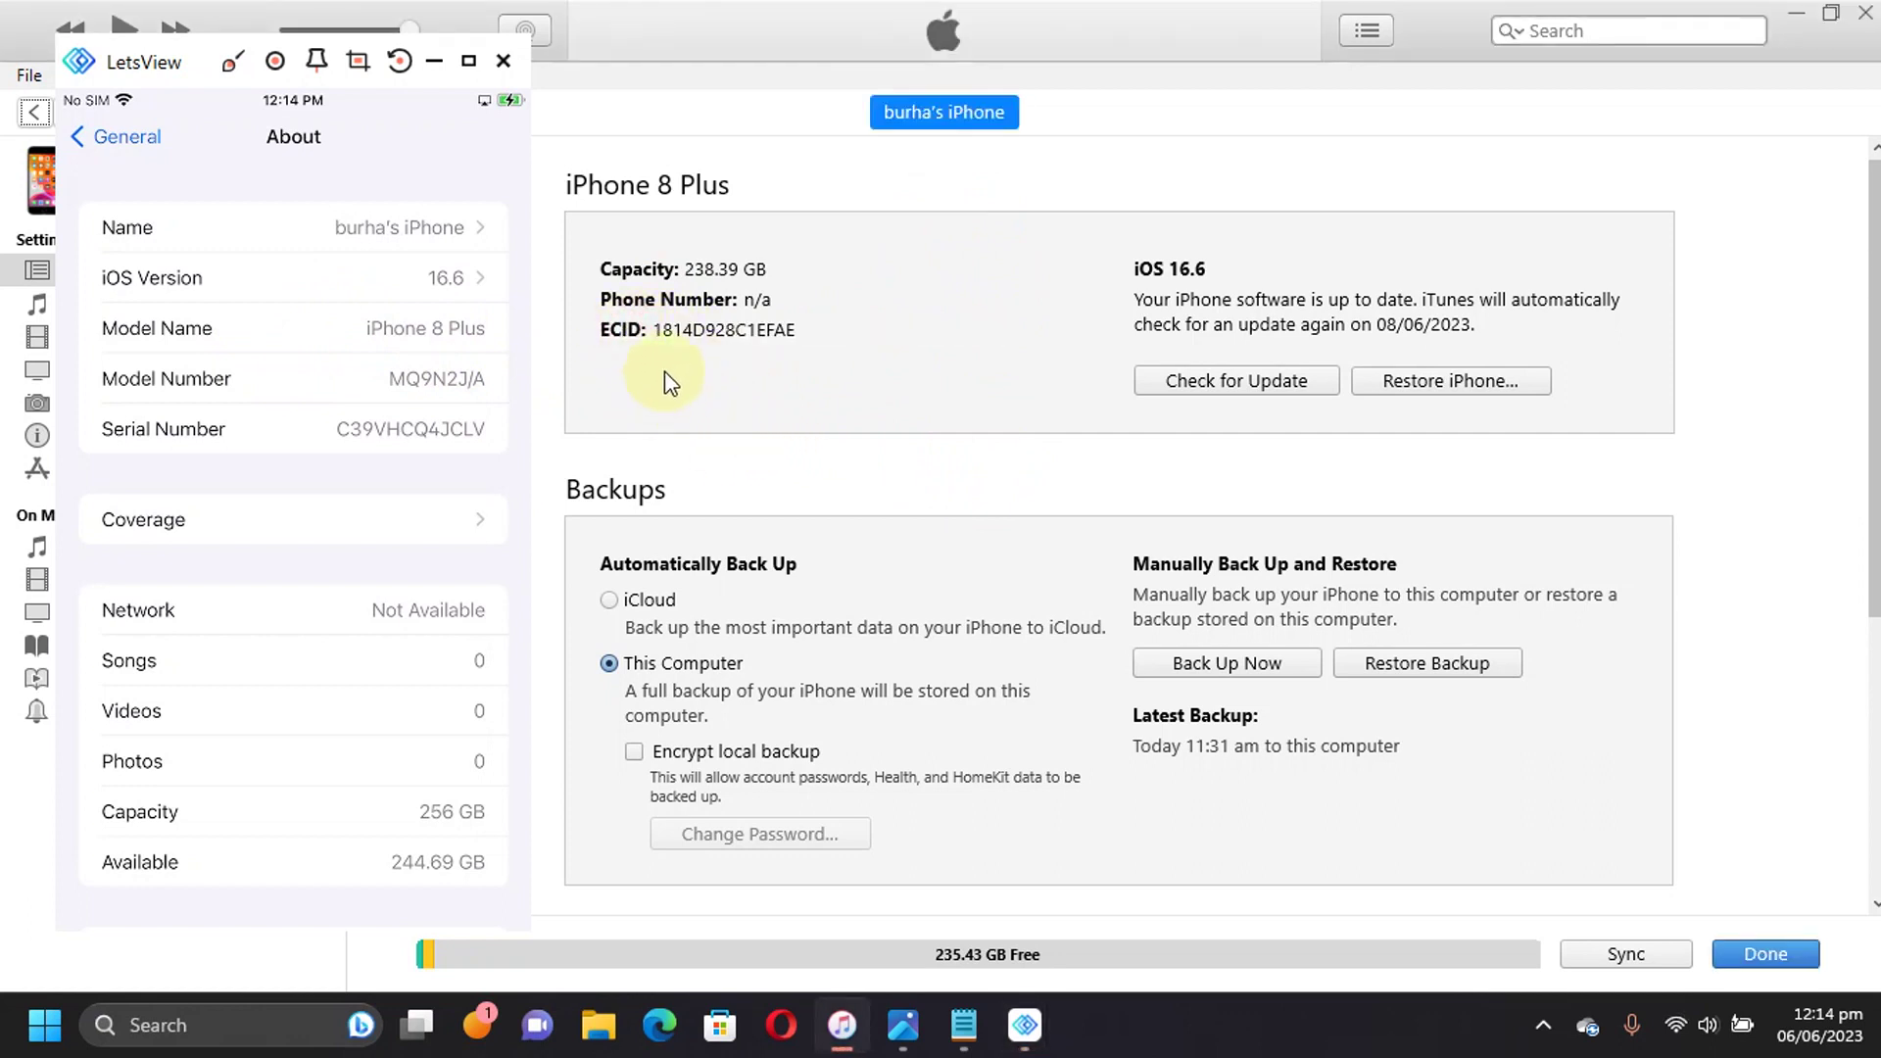
{"action": "right_click", "coordinate": [718, 334]}
{"action": "left_click", "coordinate": [785, 357]}
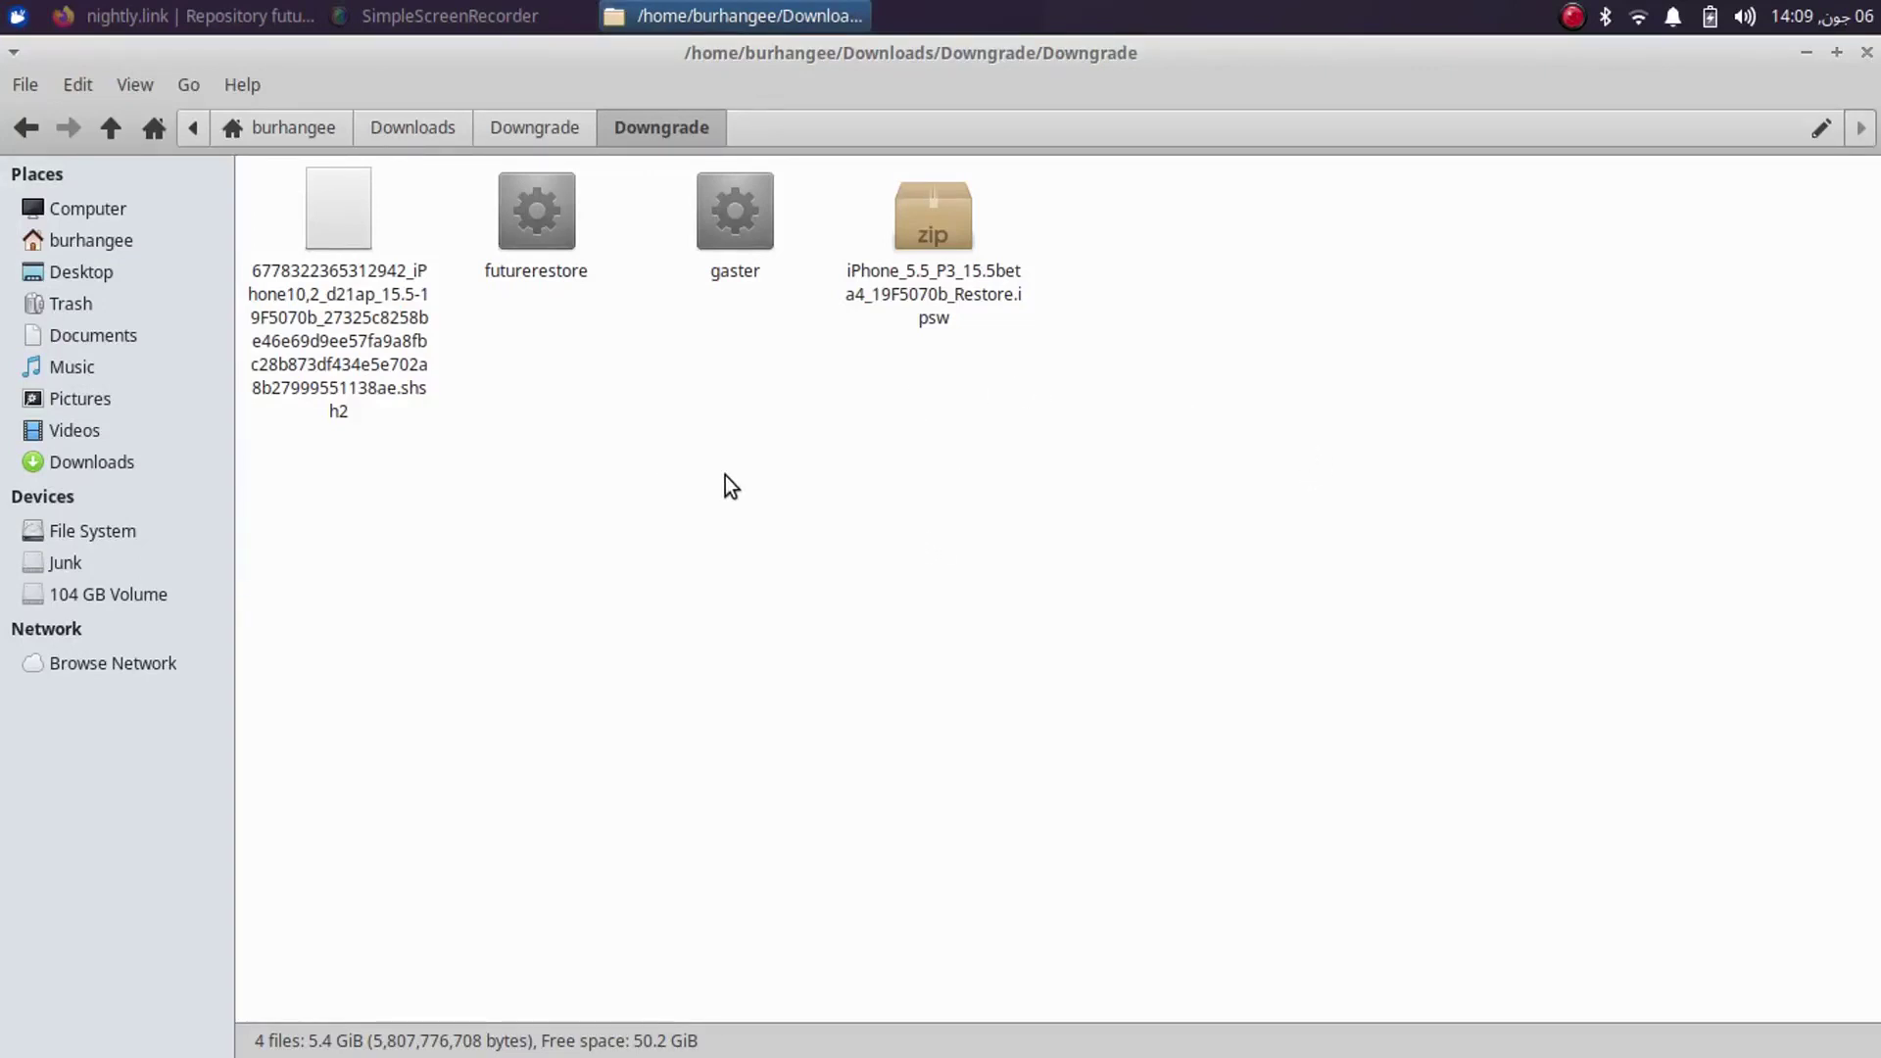
- Examine the shsh2 blob, futurerestore, gaster and iPhone_5.5_P3_15.5beta4_19F5070b_Restore.ipsw files in the inner Downgrade folder
{"action": "left_click", "coordinate": [333, 210]}
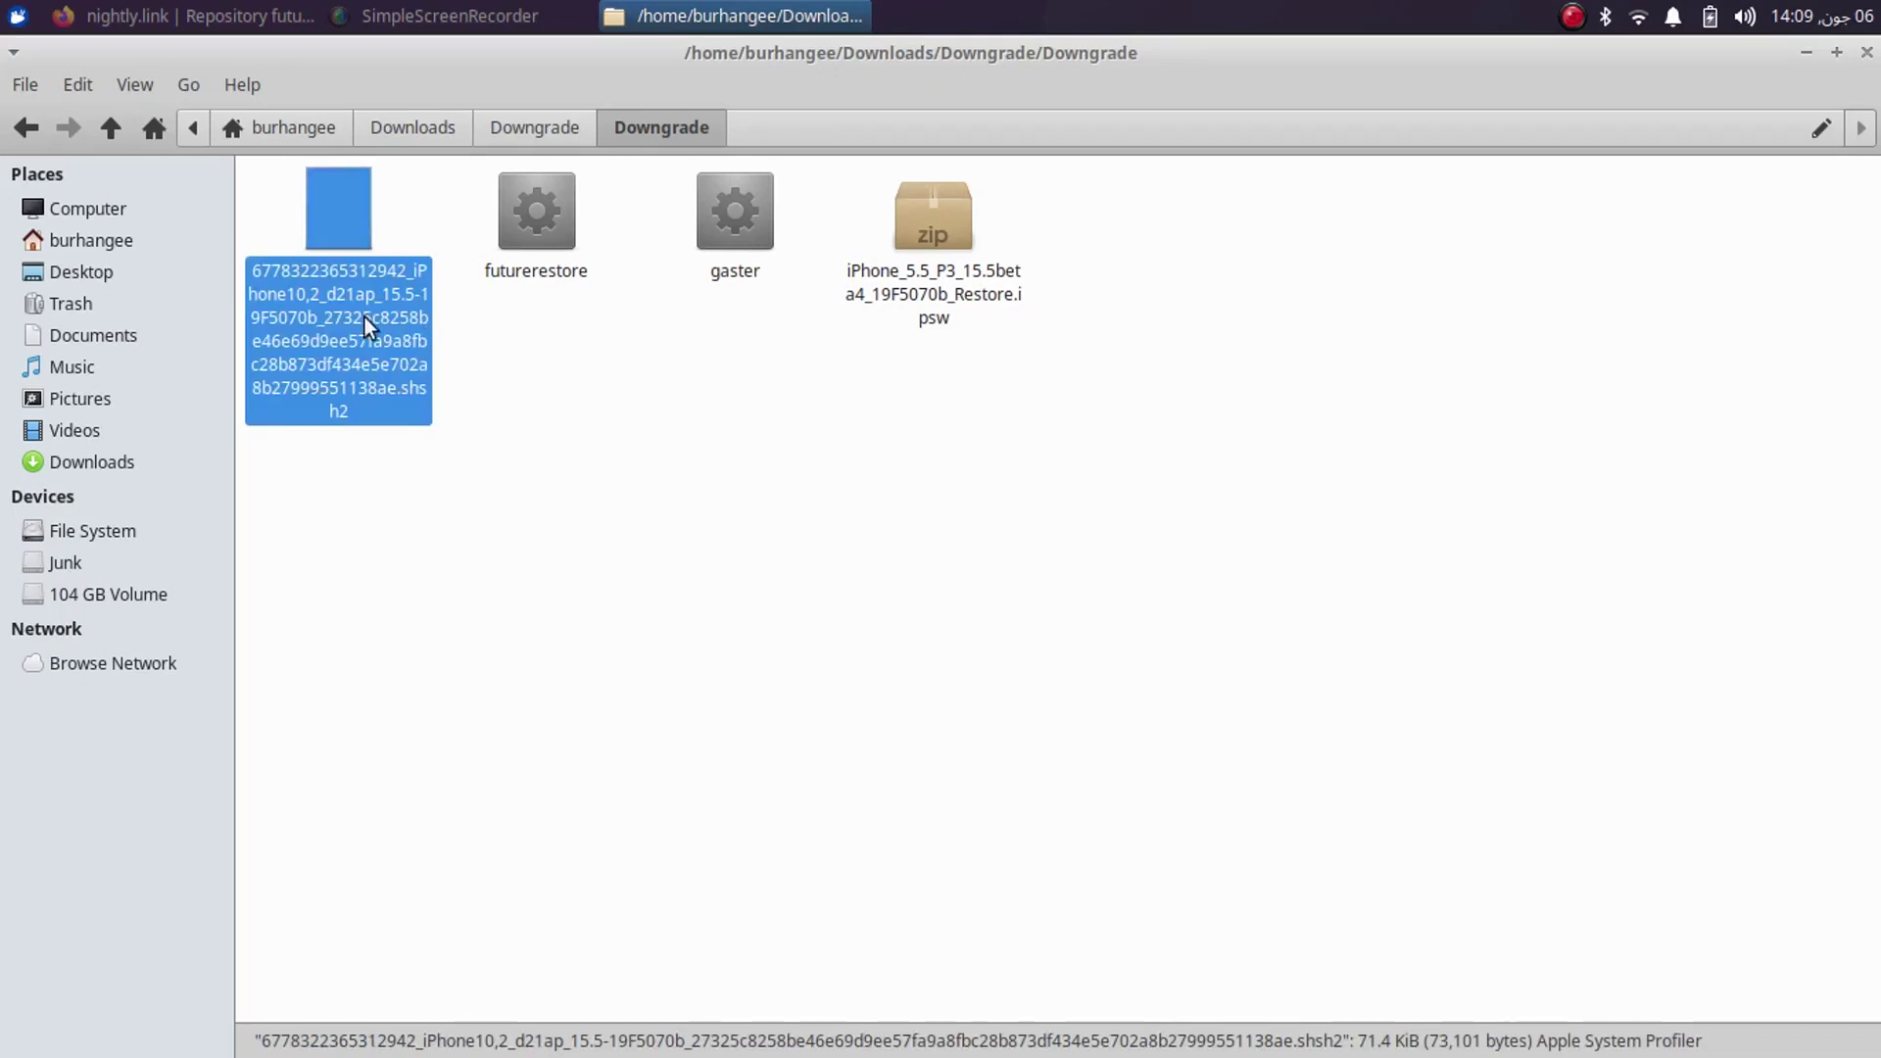
{"action": "left_click", "coordinate": [544, 218]}
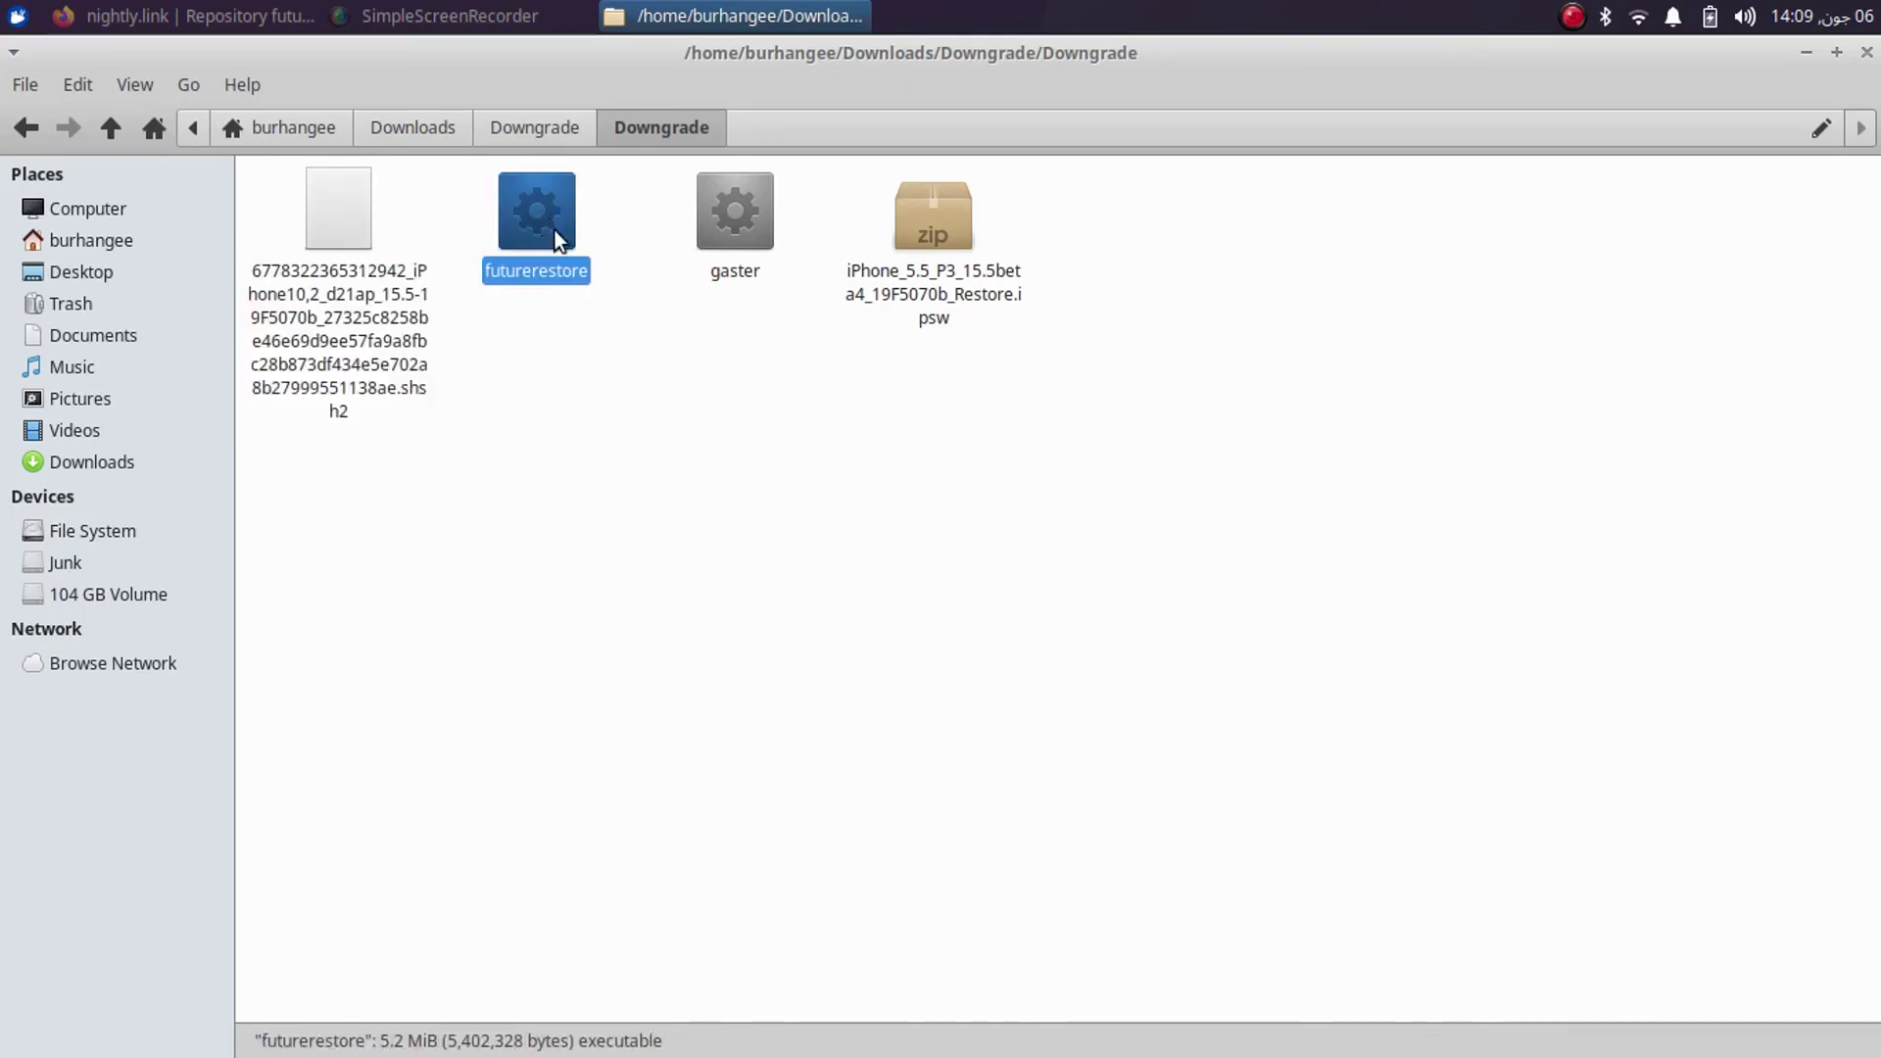
{"action": "left_click", "coordinate": [738, 213]}
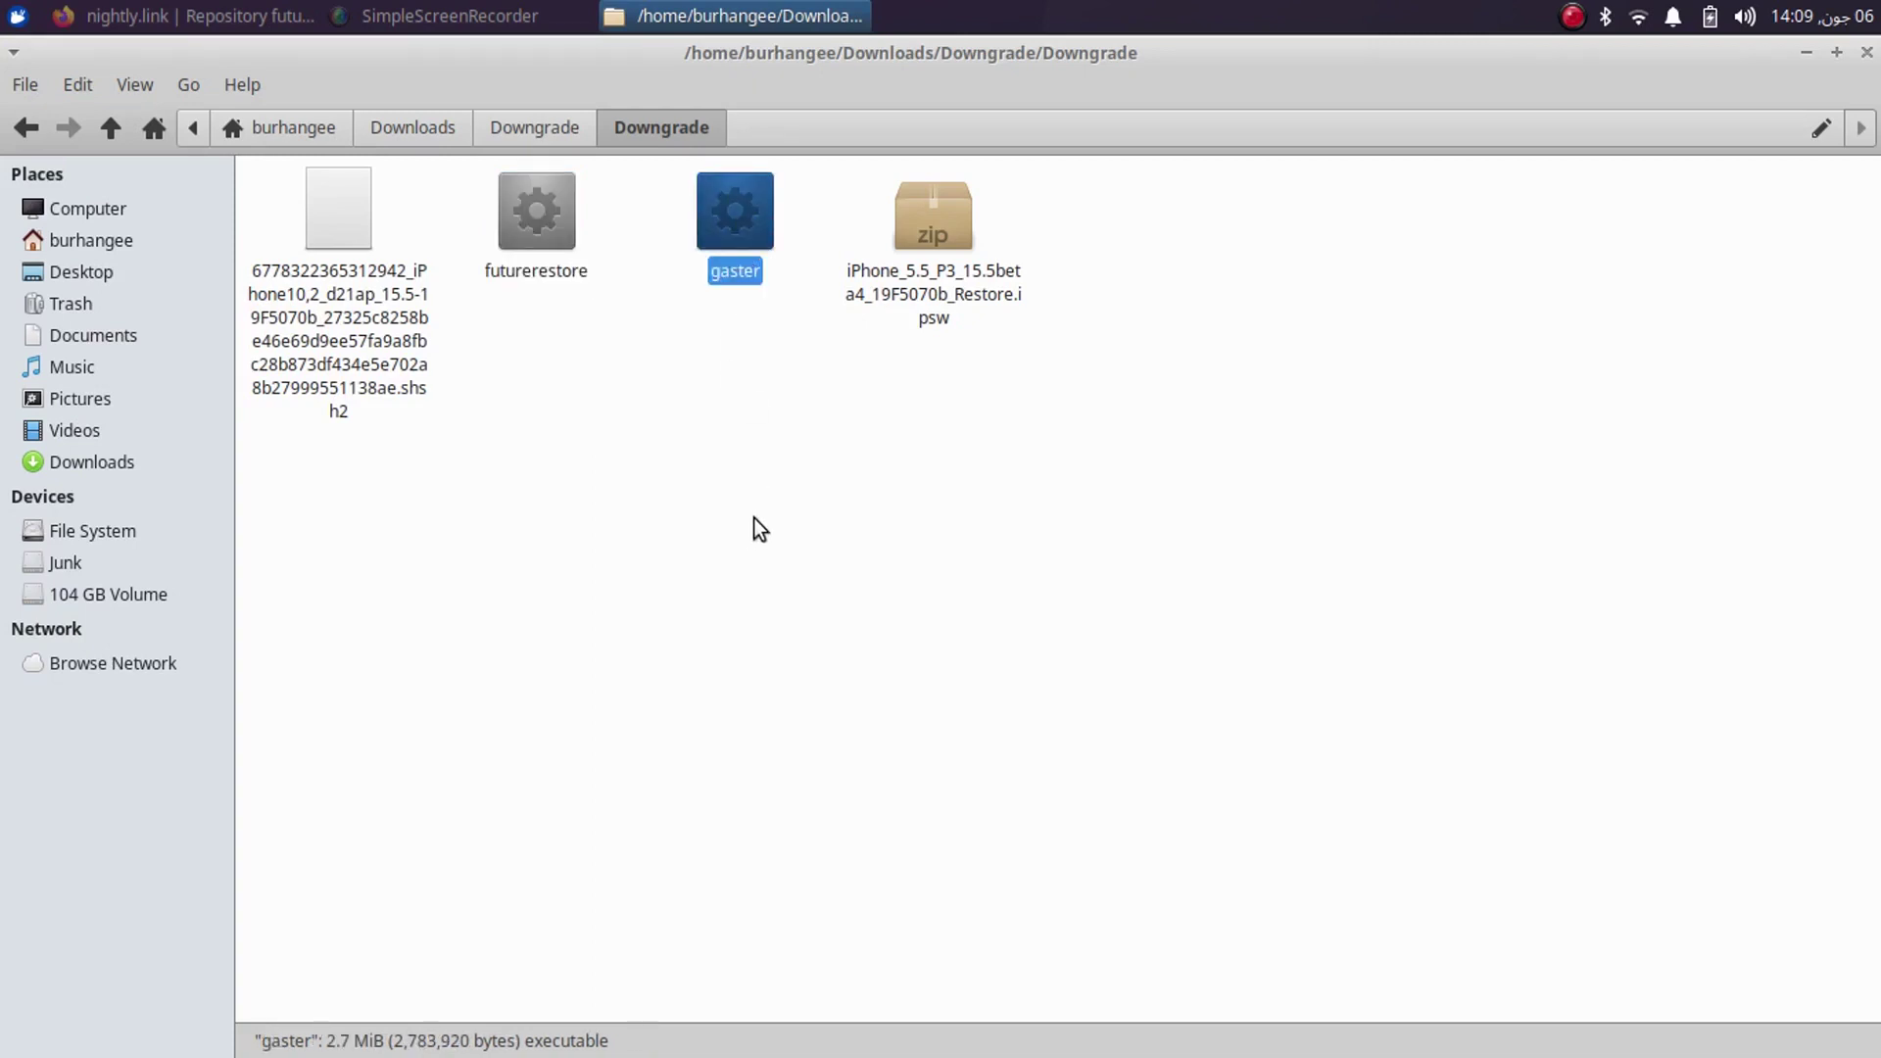
{"action": "left_click", "coordinate": [937, 228]}
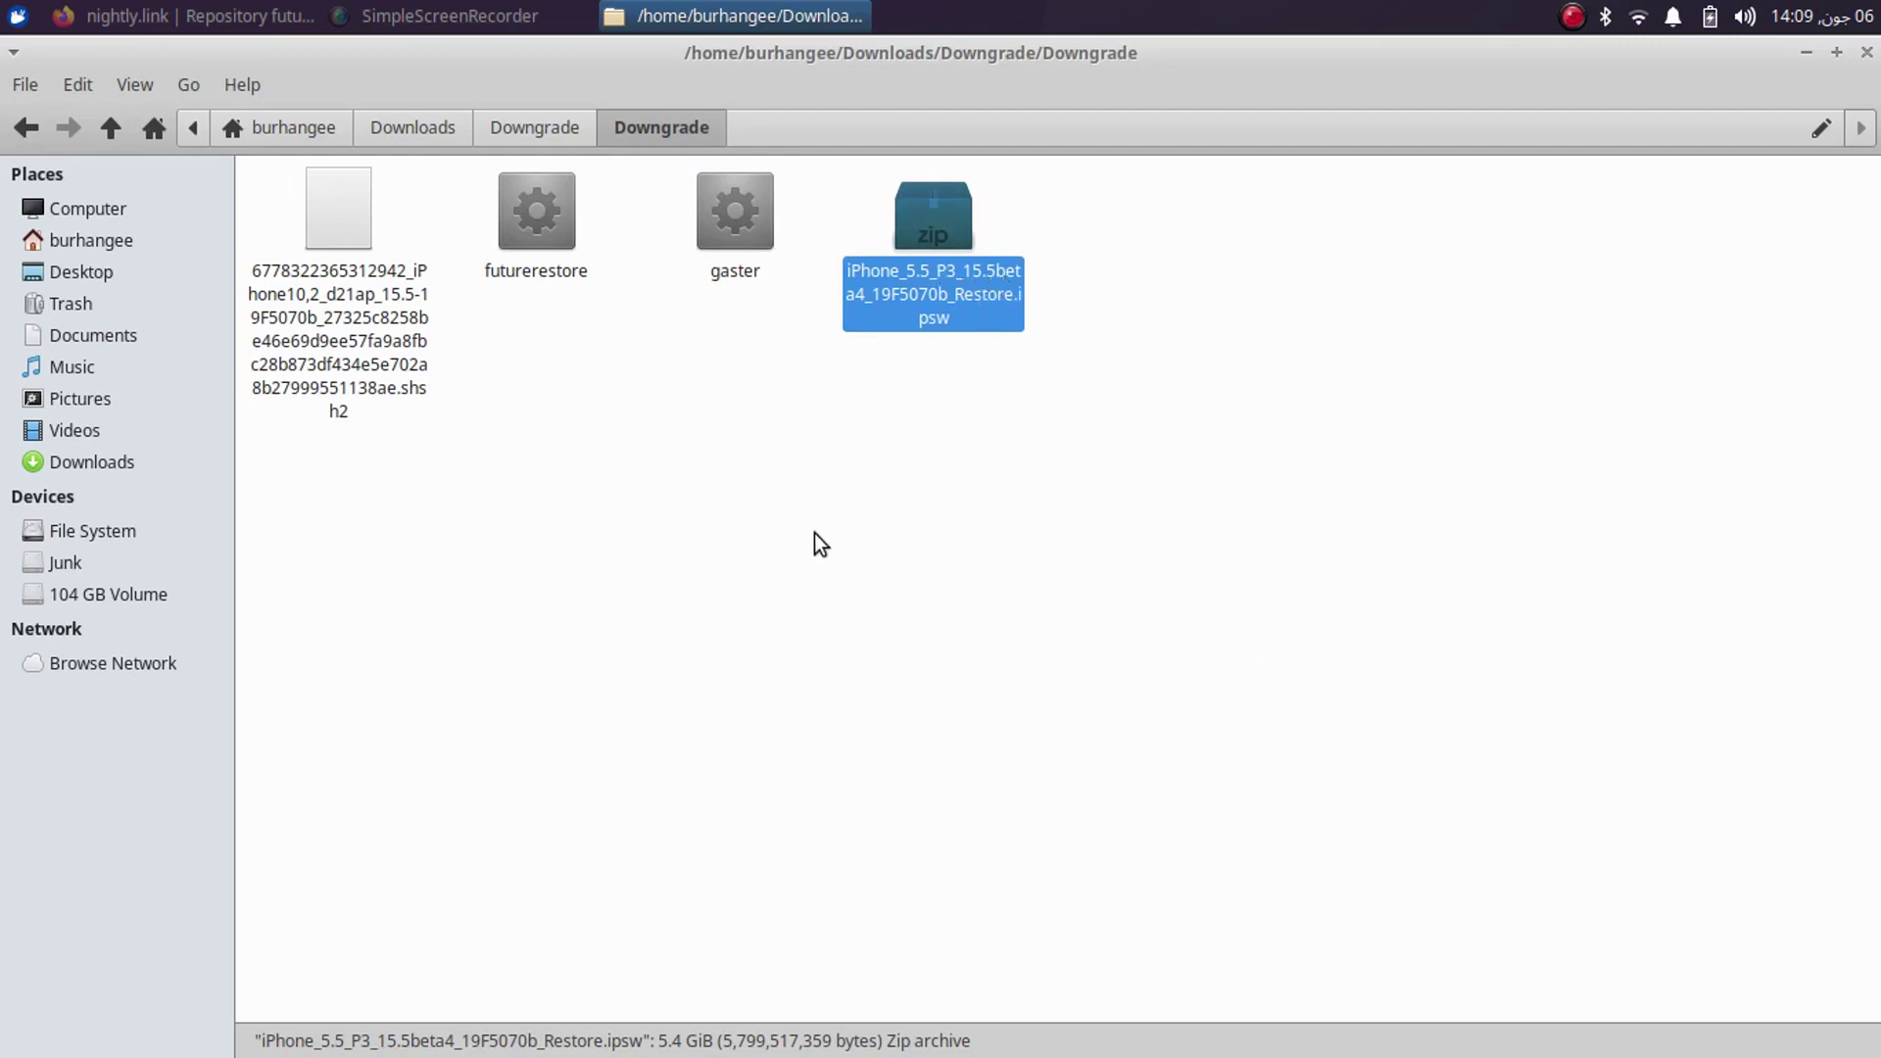
{"action": "left_click", "coordinate": [1175, 666]}
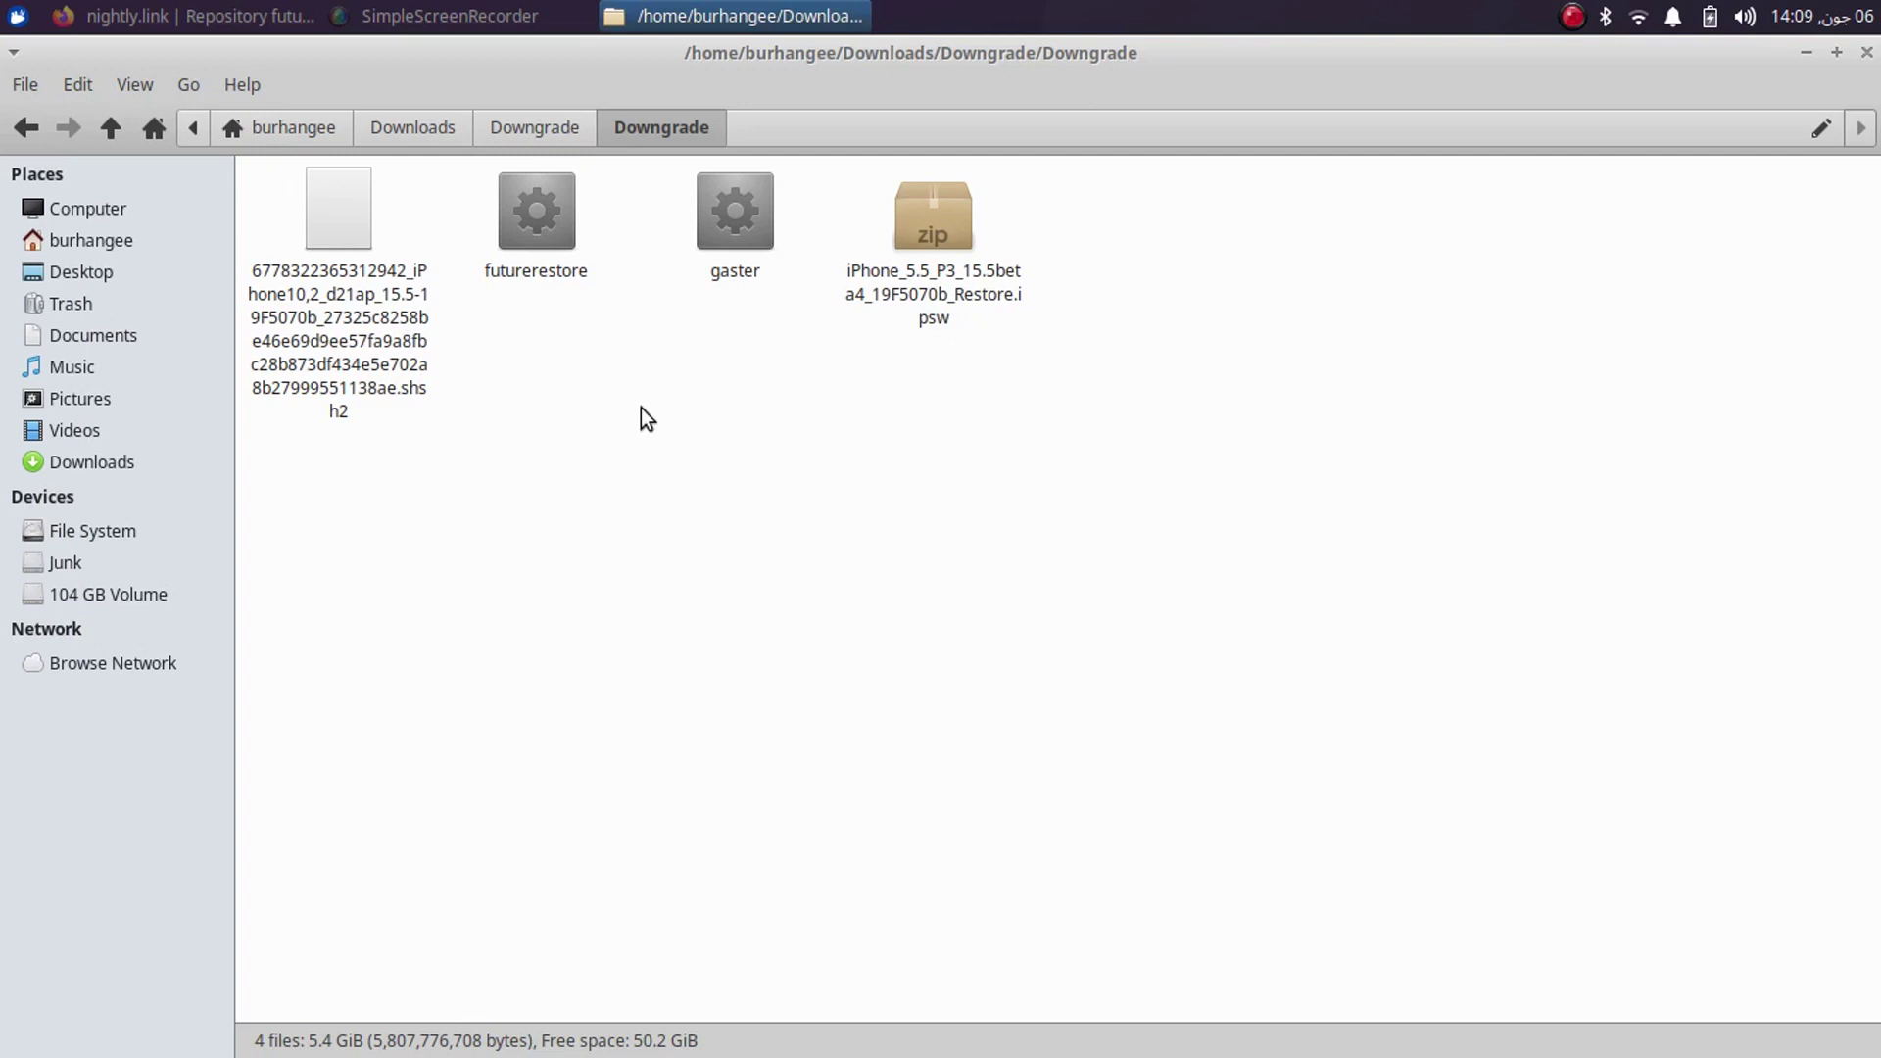
- Review the futurerestore Linux x86_64 release download on nightly.link, plus the TSS Saver and SHSH Host pages, in Firefox
{"action": "left_click", "coordinate": [543, 224]}
{"action": "left_click", "coordinate": [525, 397]}
{"action": "left_click", "coordinate": [192, 26]}
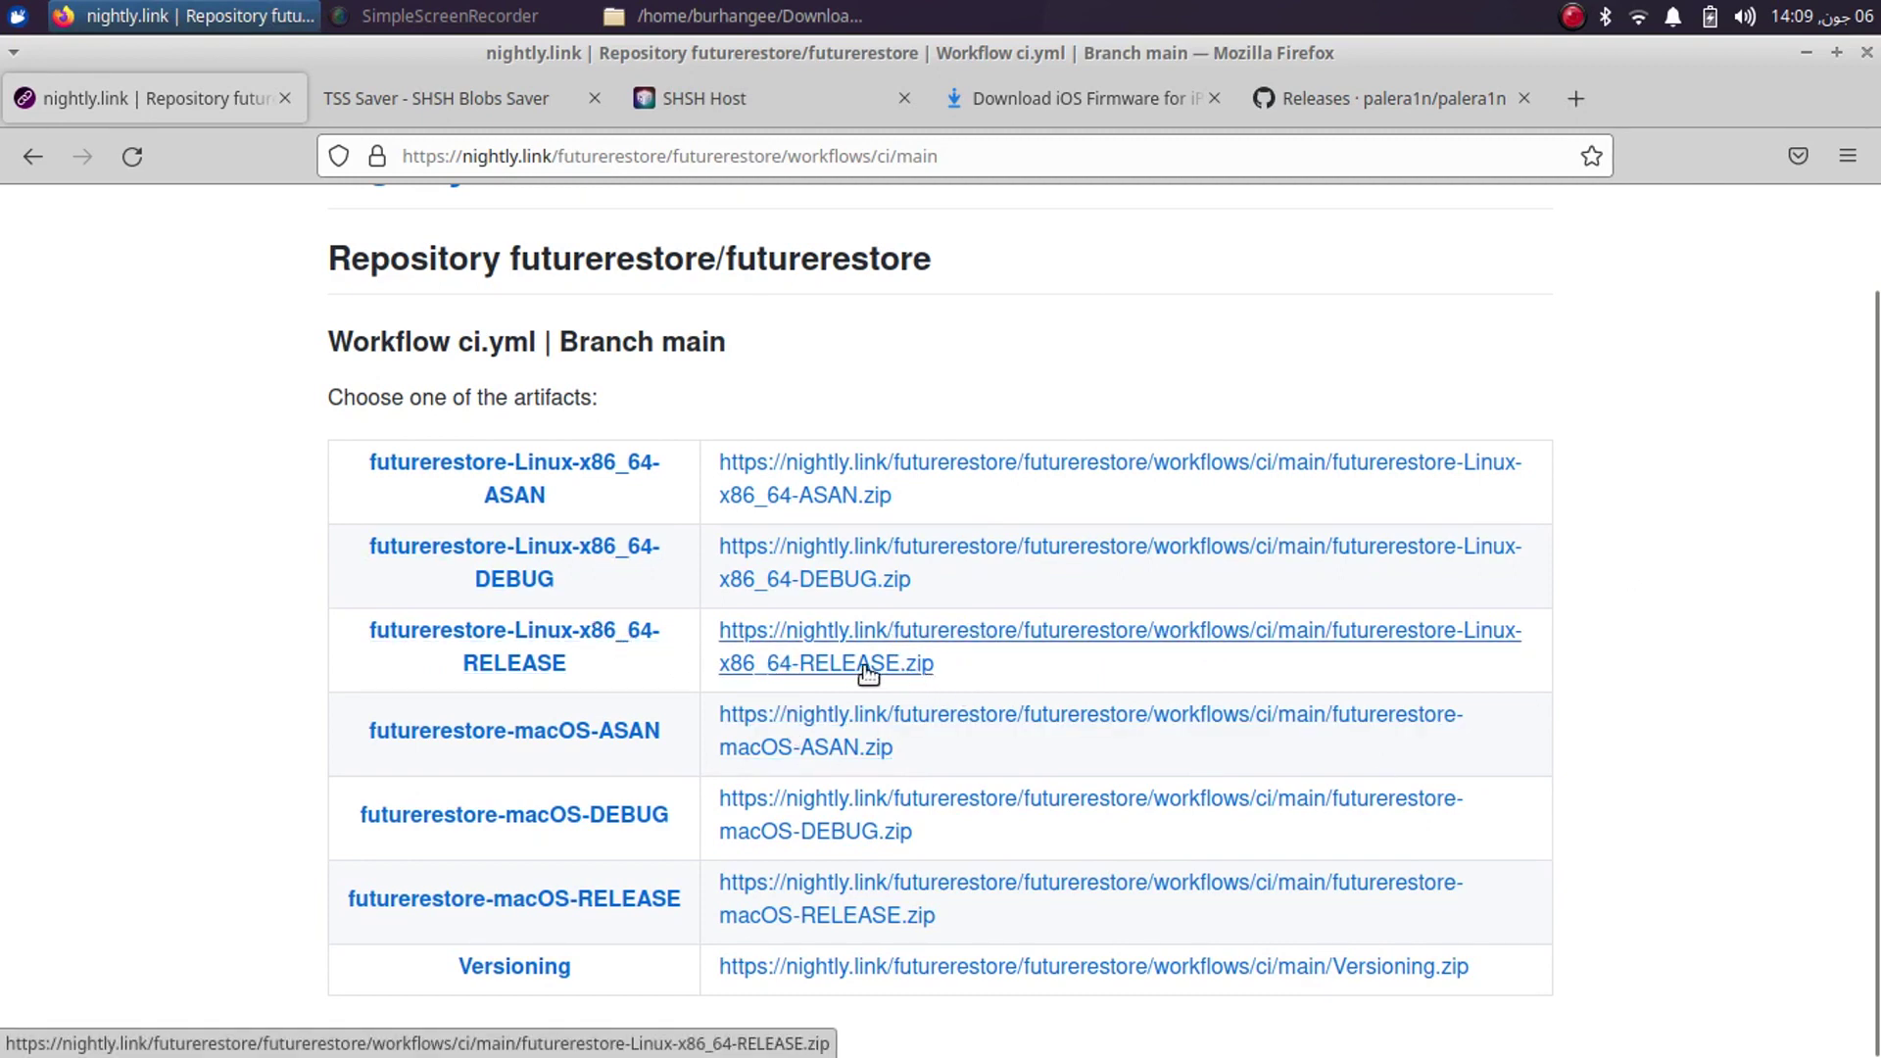
{"action": "left_click", "coordinate": [753, 13]}
{"action": "left_click", "coordinate": [525, 216]}
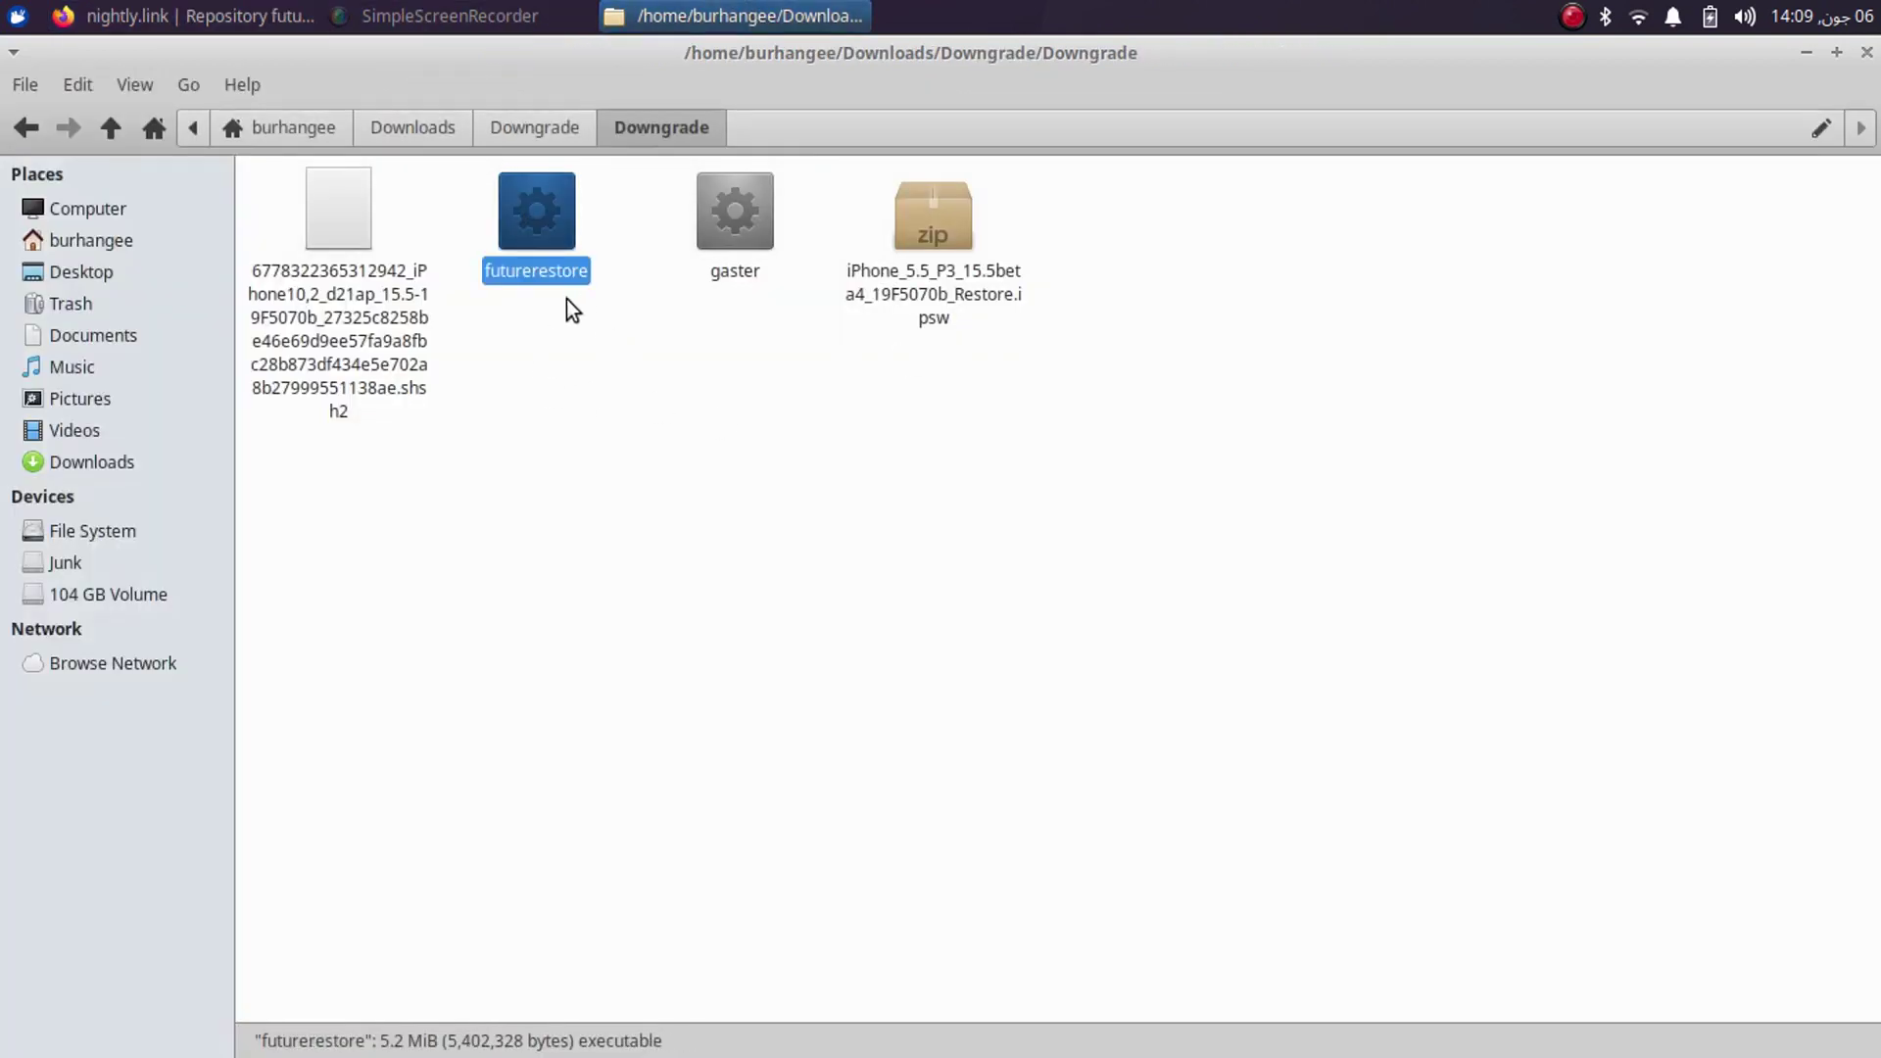
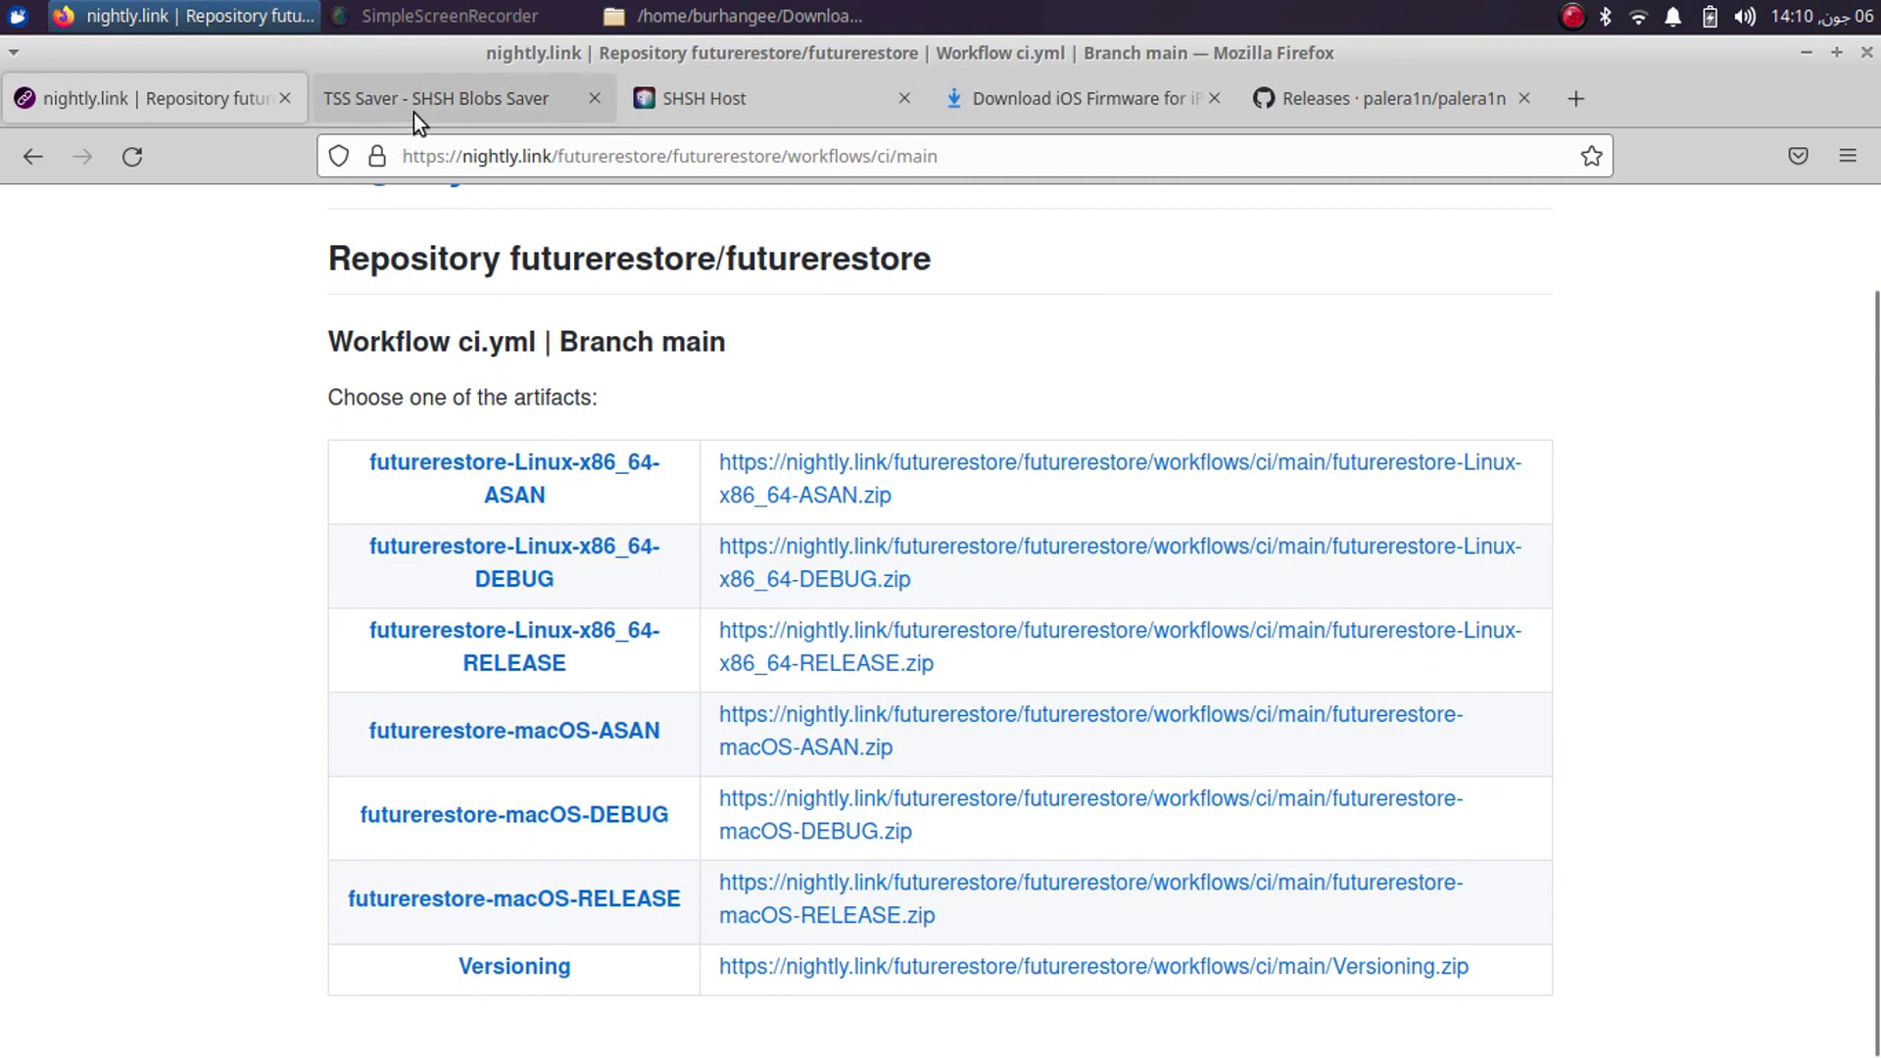
{"action": "left_click", "coordinate": [419, 102]}
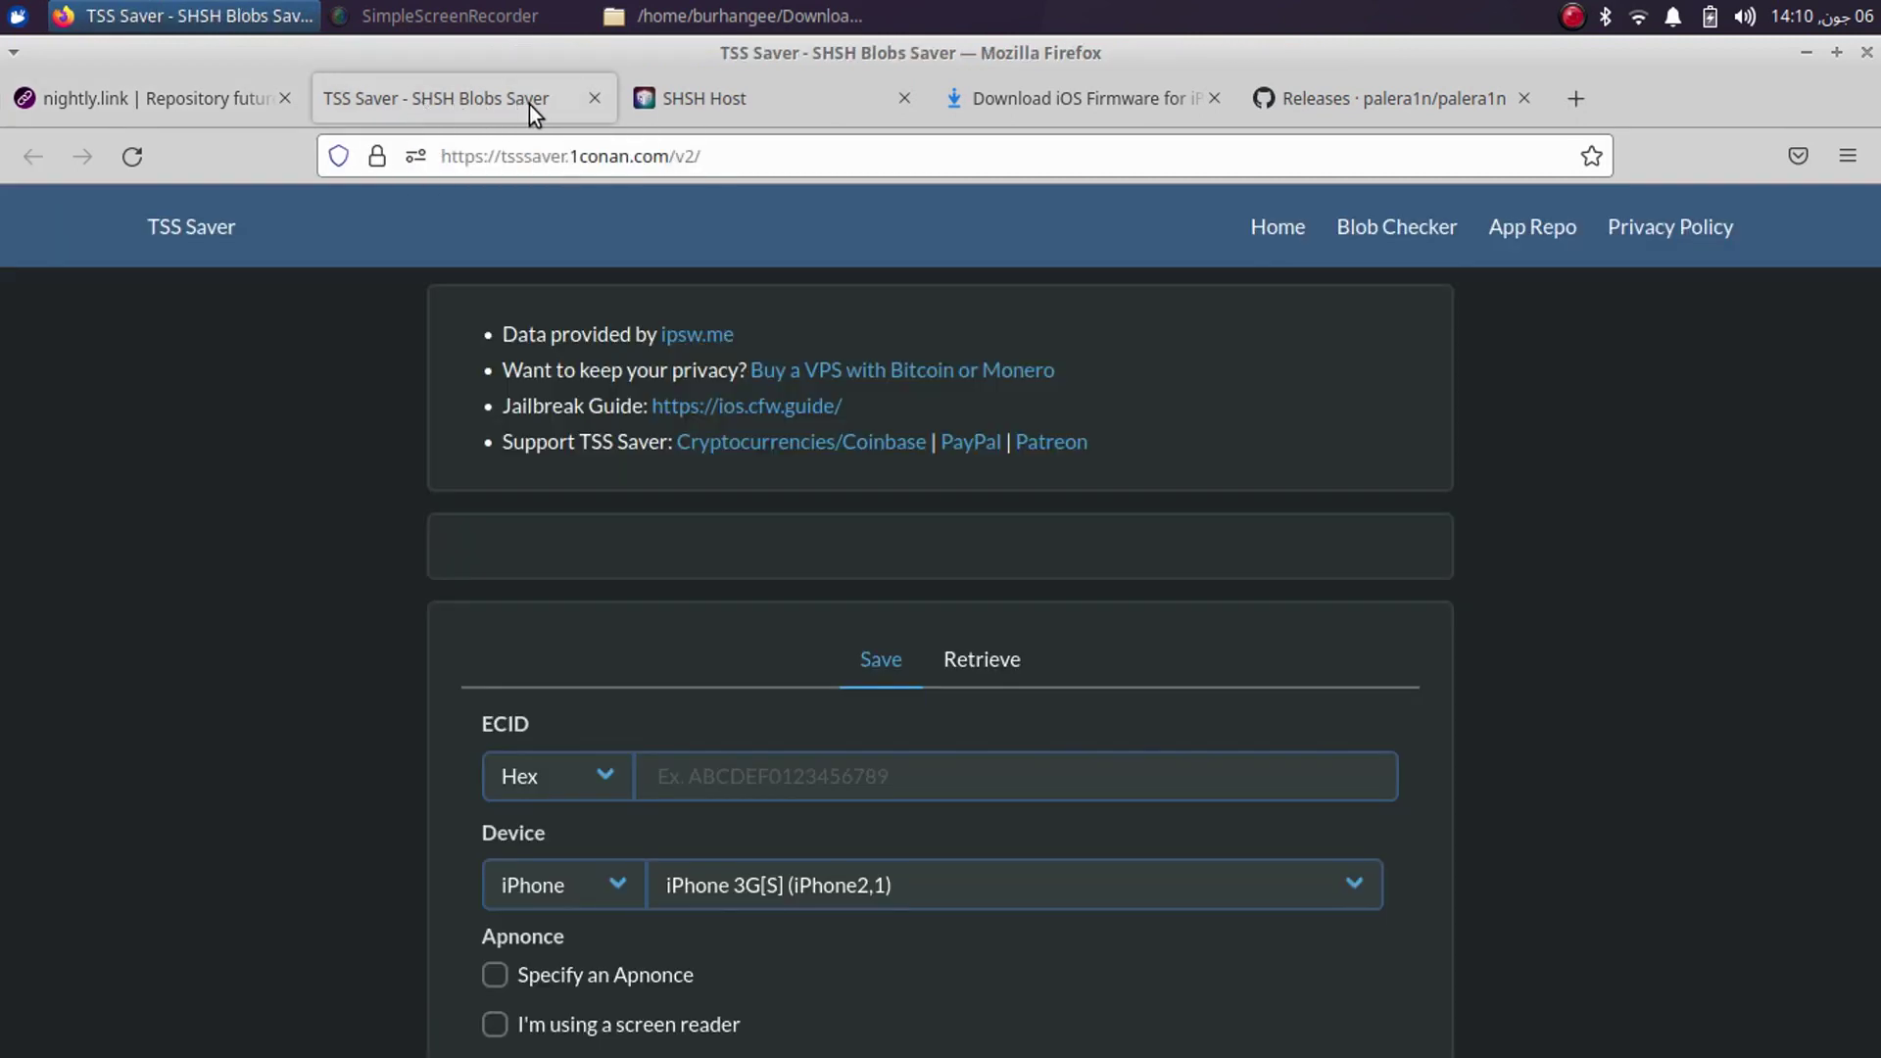
{"action": "left_click", "coordinate": [761, 104]}
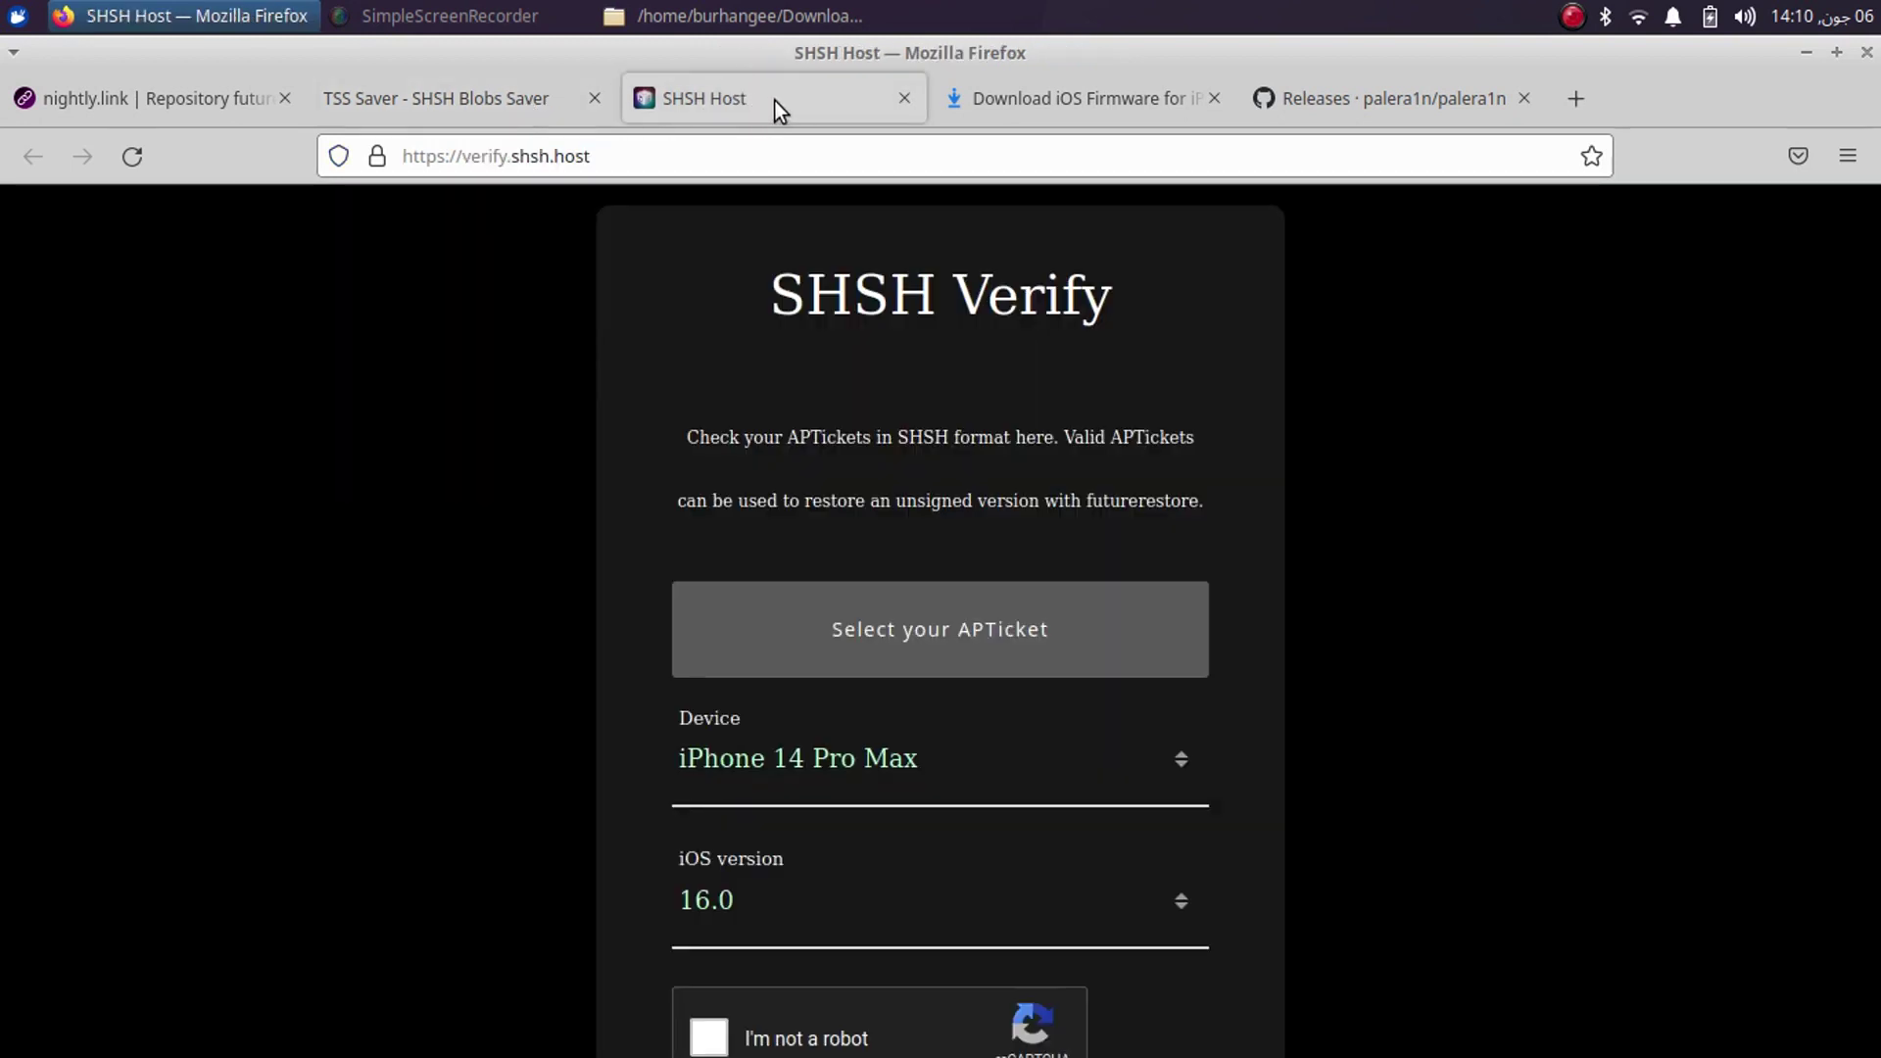
- Open content.txt from the parent Downgrade folder, copy the device's ECID value and minimize the text editor
{"action": "left_click", "coordinate": [700, 20]}
{"action": "left_click", "coordinate": [27, 127]}
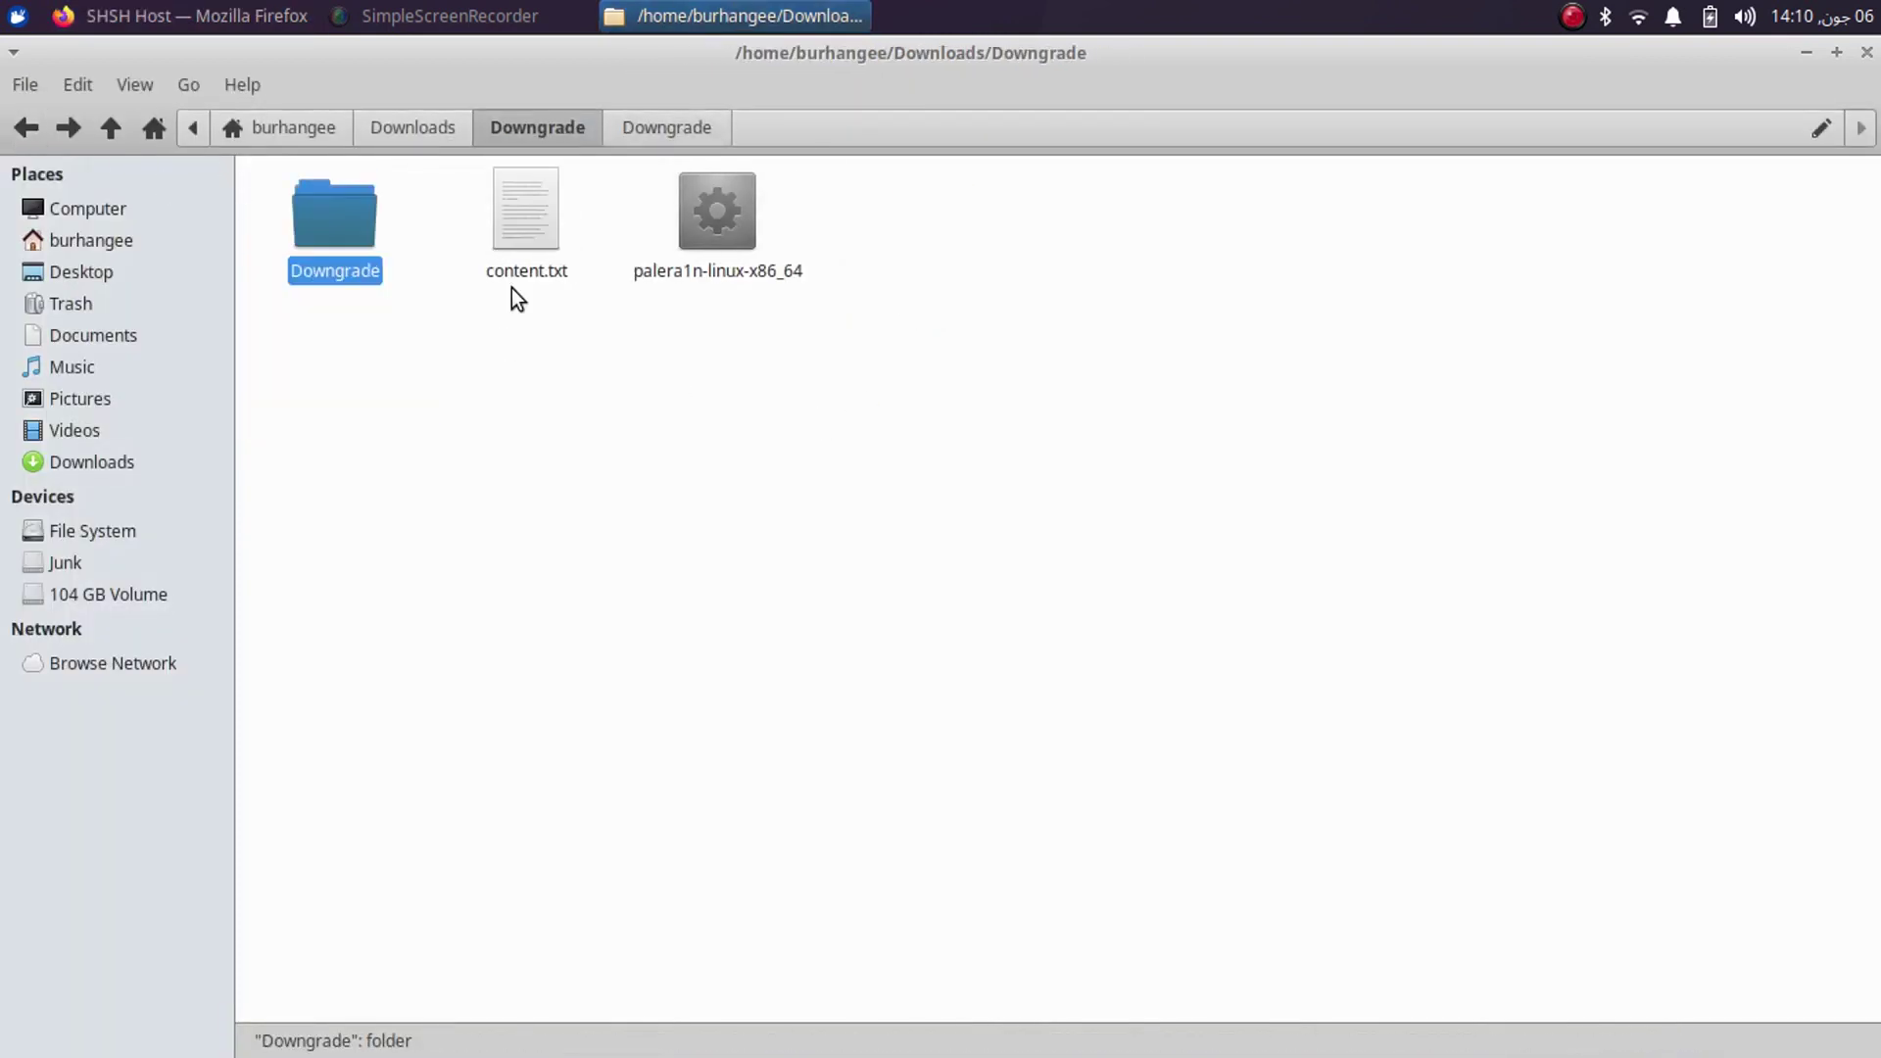
{"action": "double_click", "coordinate": [517, 206]}
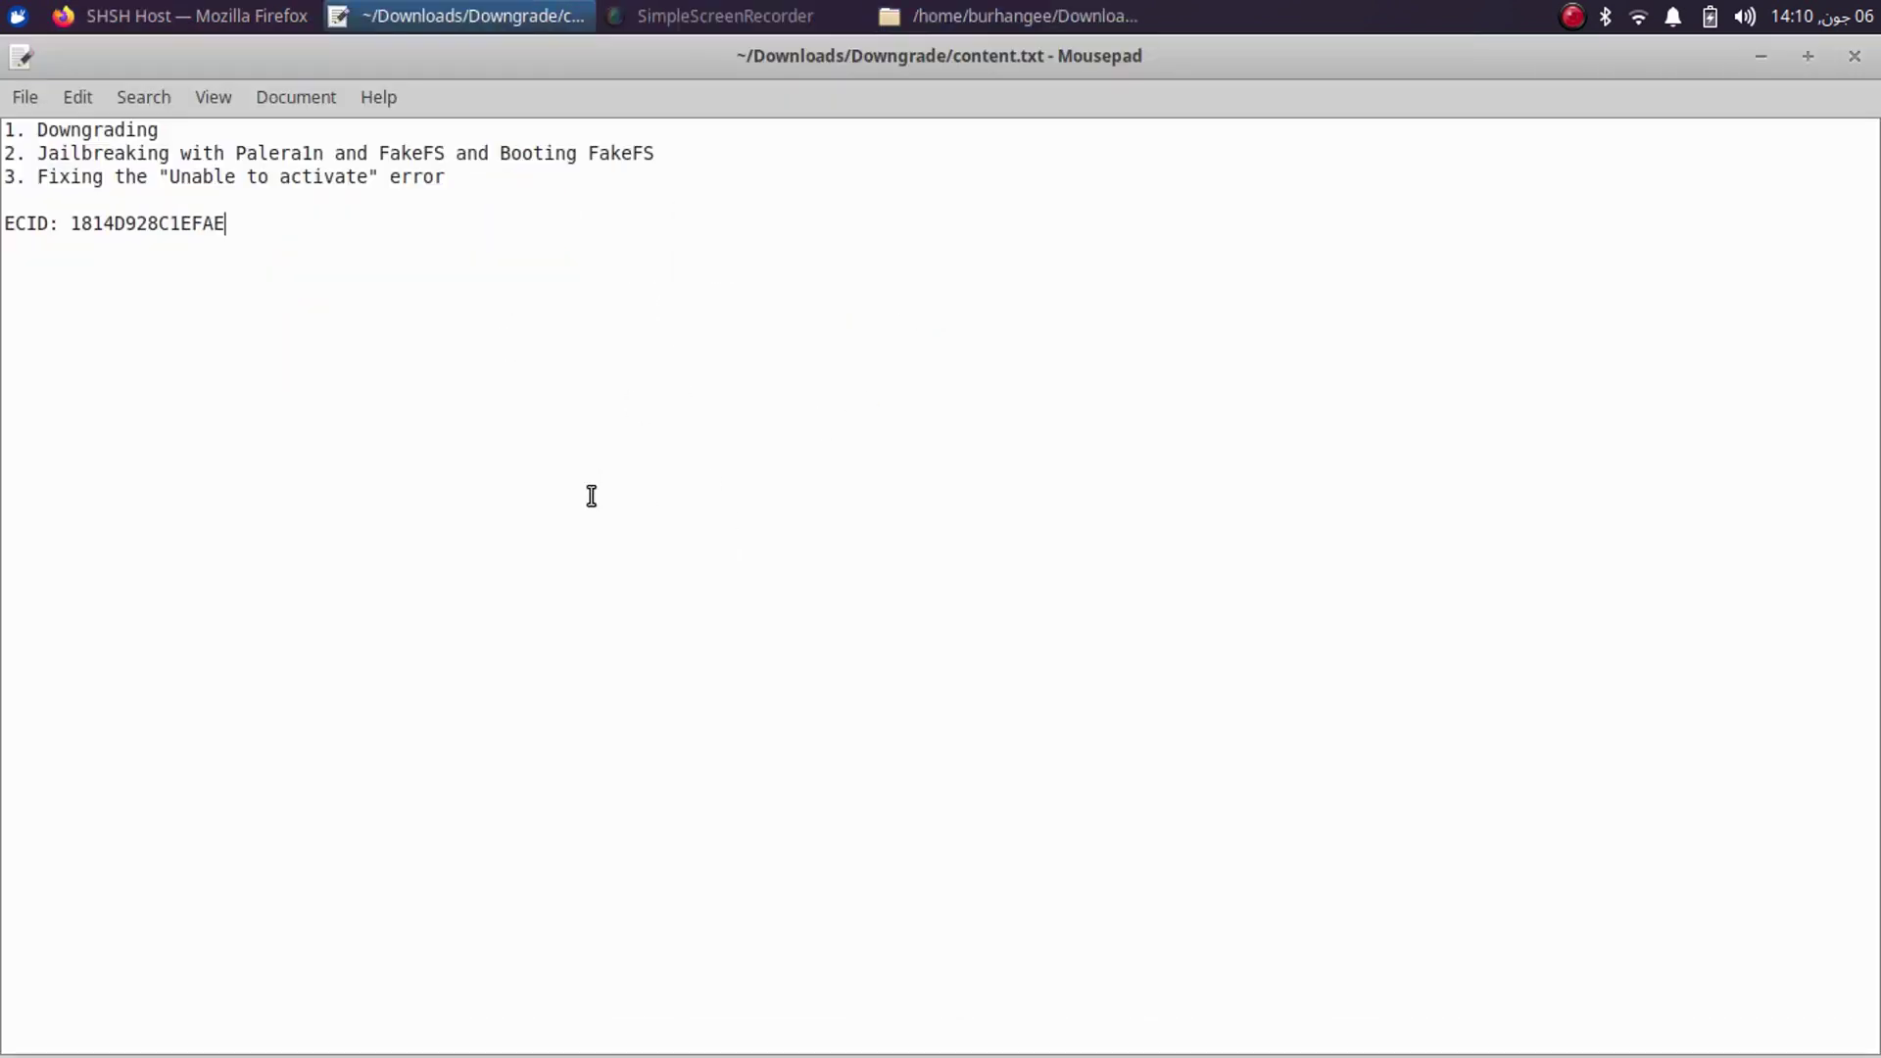
{"action": "left_click_drag", "start_coordinate": [68, 223], "coordinate": [227, 224]}
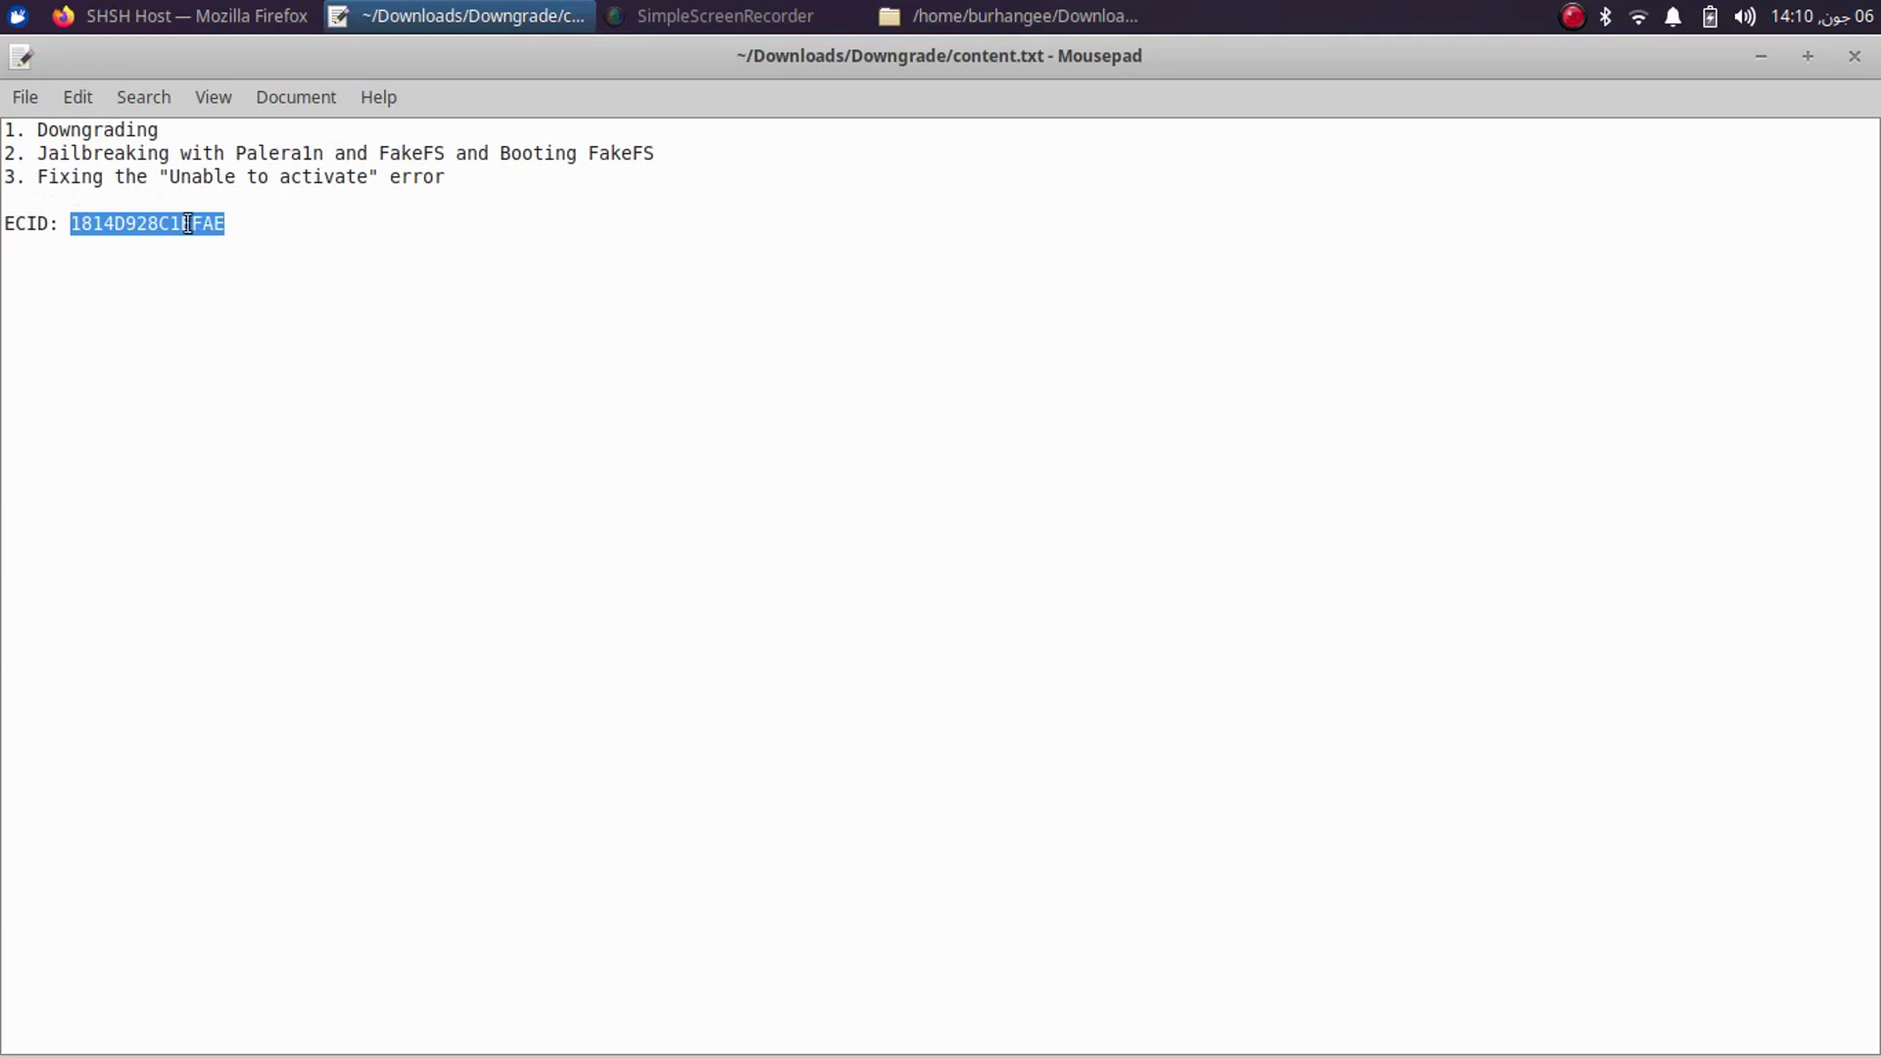
{"action": "right_click", "coordinate": [181, 221]}
{"action": "left_click", "coordinate": [266, 349]}
{"action": "left_click", "coordinate": [1760, 55]}
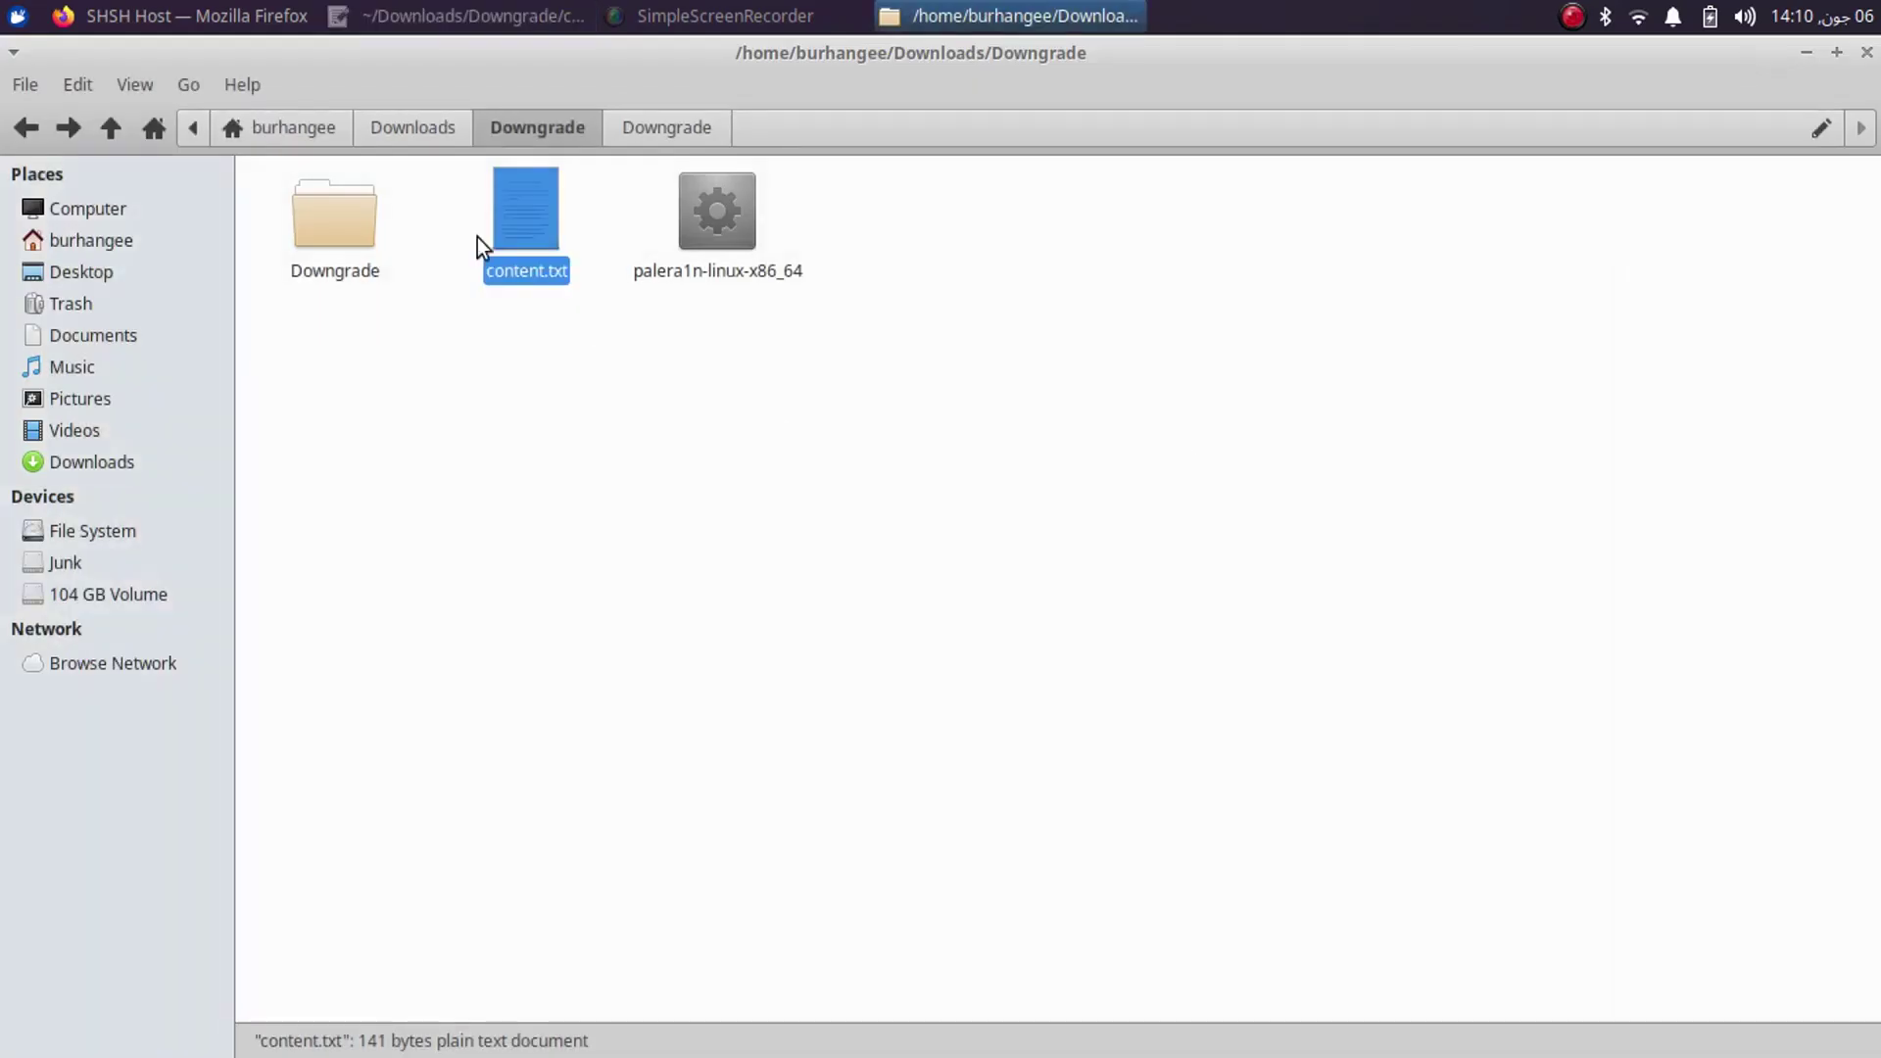
- Retrieve the device's saved blobs on TSS Saver using the copied ECID and review the listing at the generated link
{"action": "left_click", "coordinate": [196, 14]}
{"action": "left_click", "coordinate": [450, 98]}
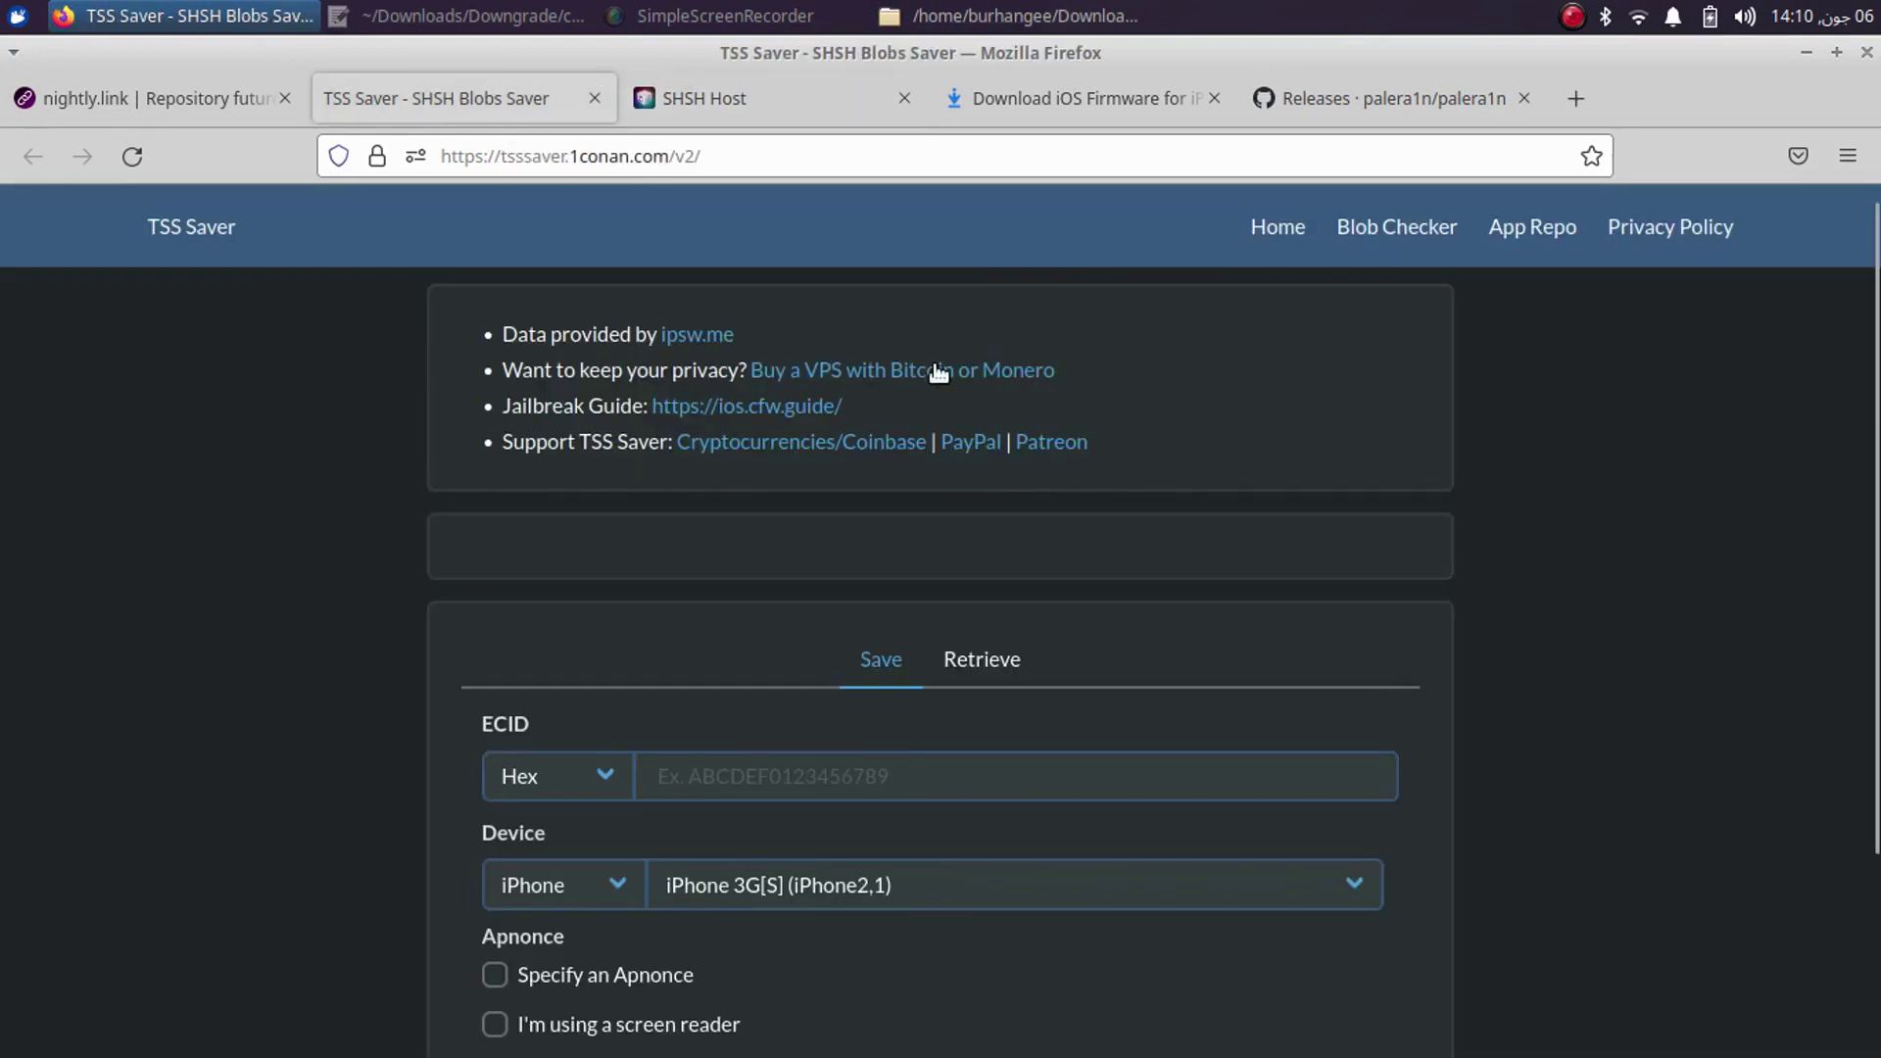
{"action": "left_click", "coordinate": [981, 659]}
{"action": "right_click", "coordinate": [844, 776]}
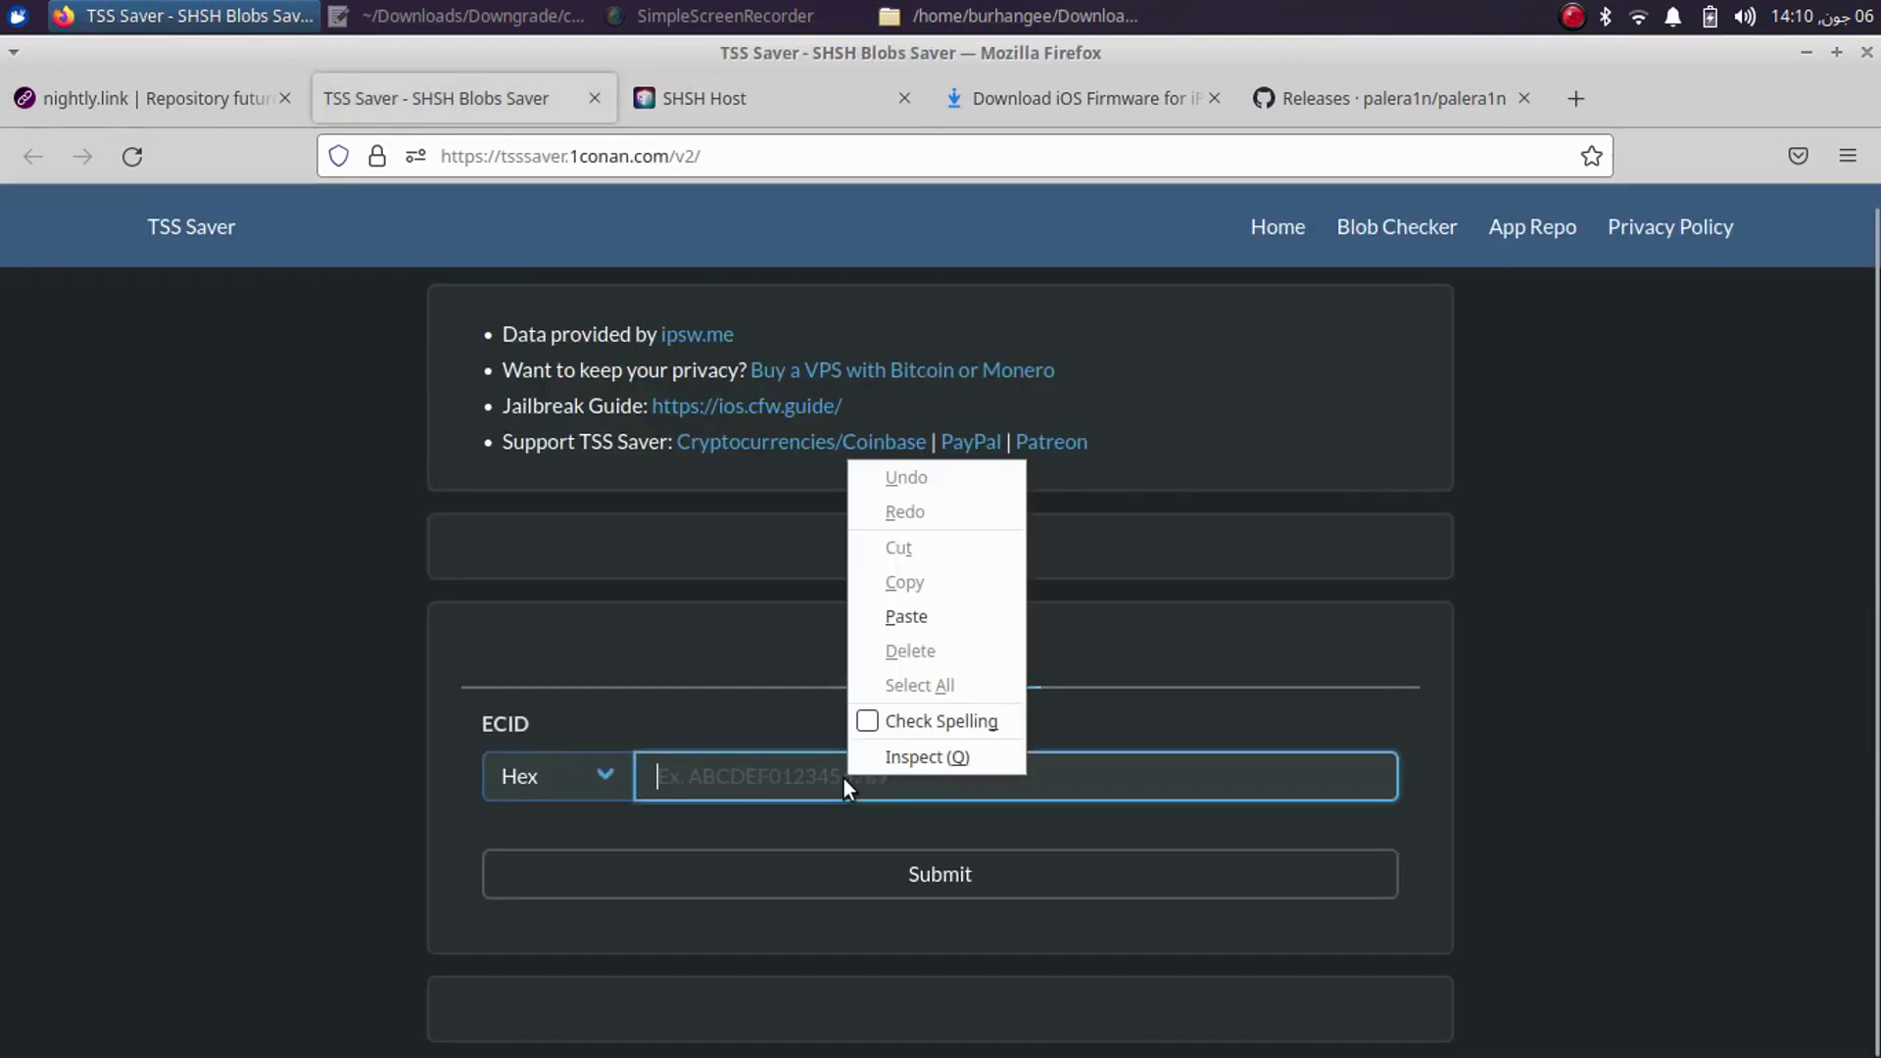
{"action": "left_click", "coordinate": [917, 613]}
{"action": "left_click", "coordinate": [952, 874]}
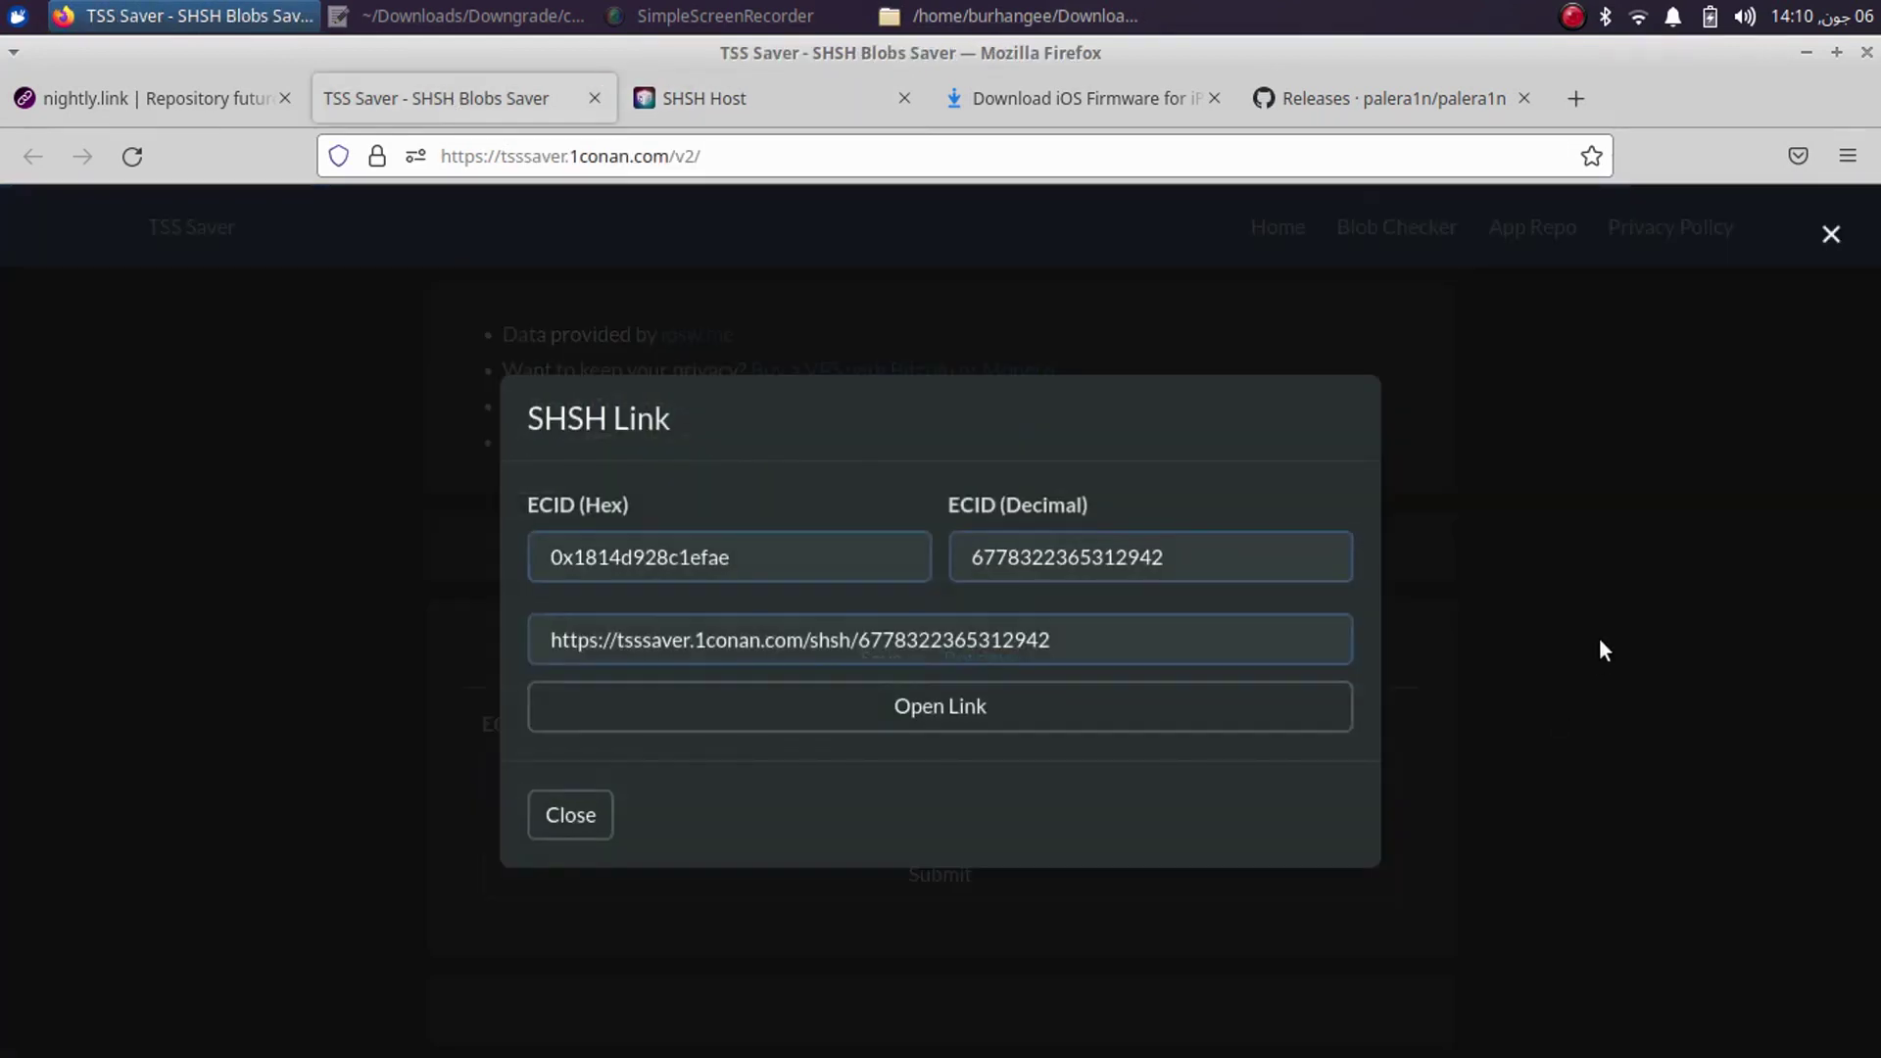
{"action": "left_click", "coordinate": [954, 735]}
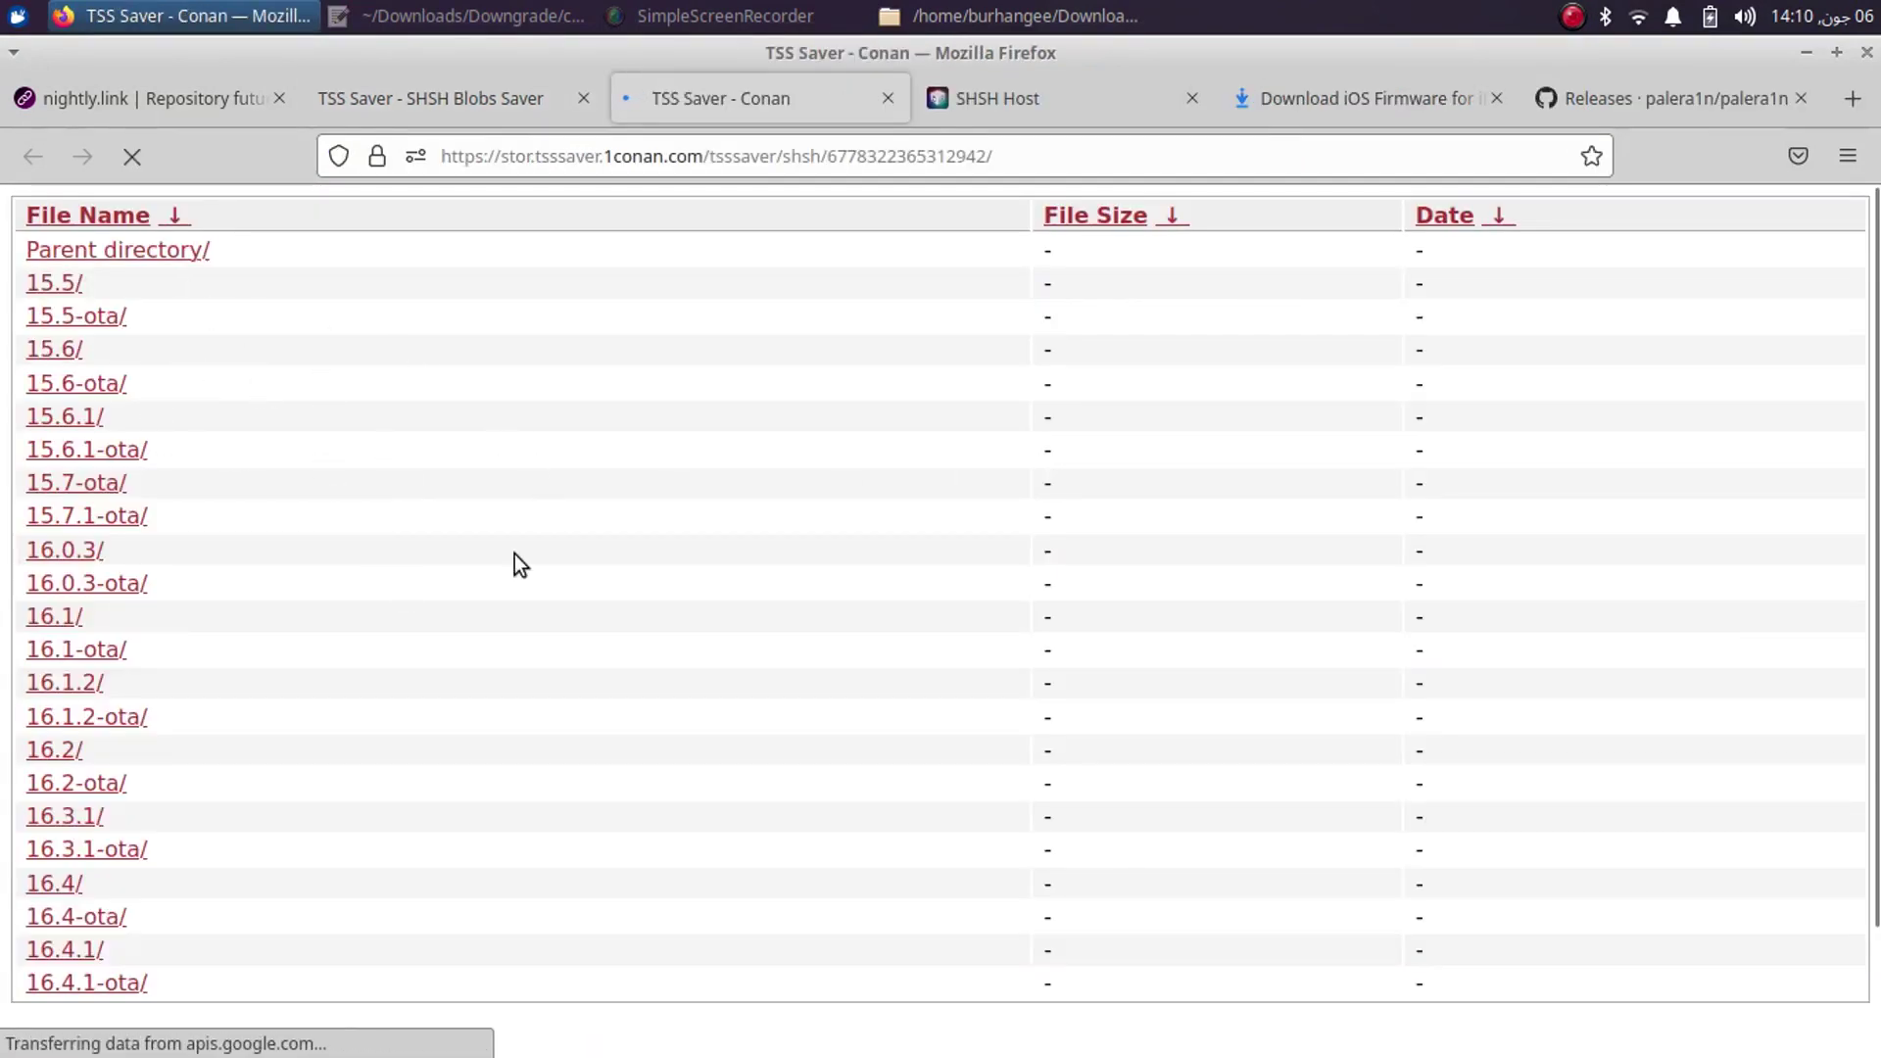
{"action": "scroll", "coordinate": [493, 780], "scroll_direction": "down", "scroll_amount": 3}
{"action": "scroll", "coordinate": [303, 850], "scroll_direction": "up", "scroll_amount": 3}
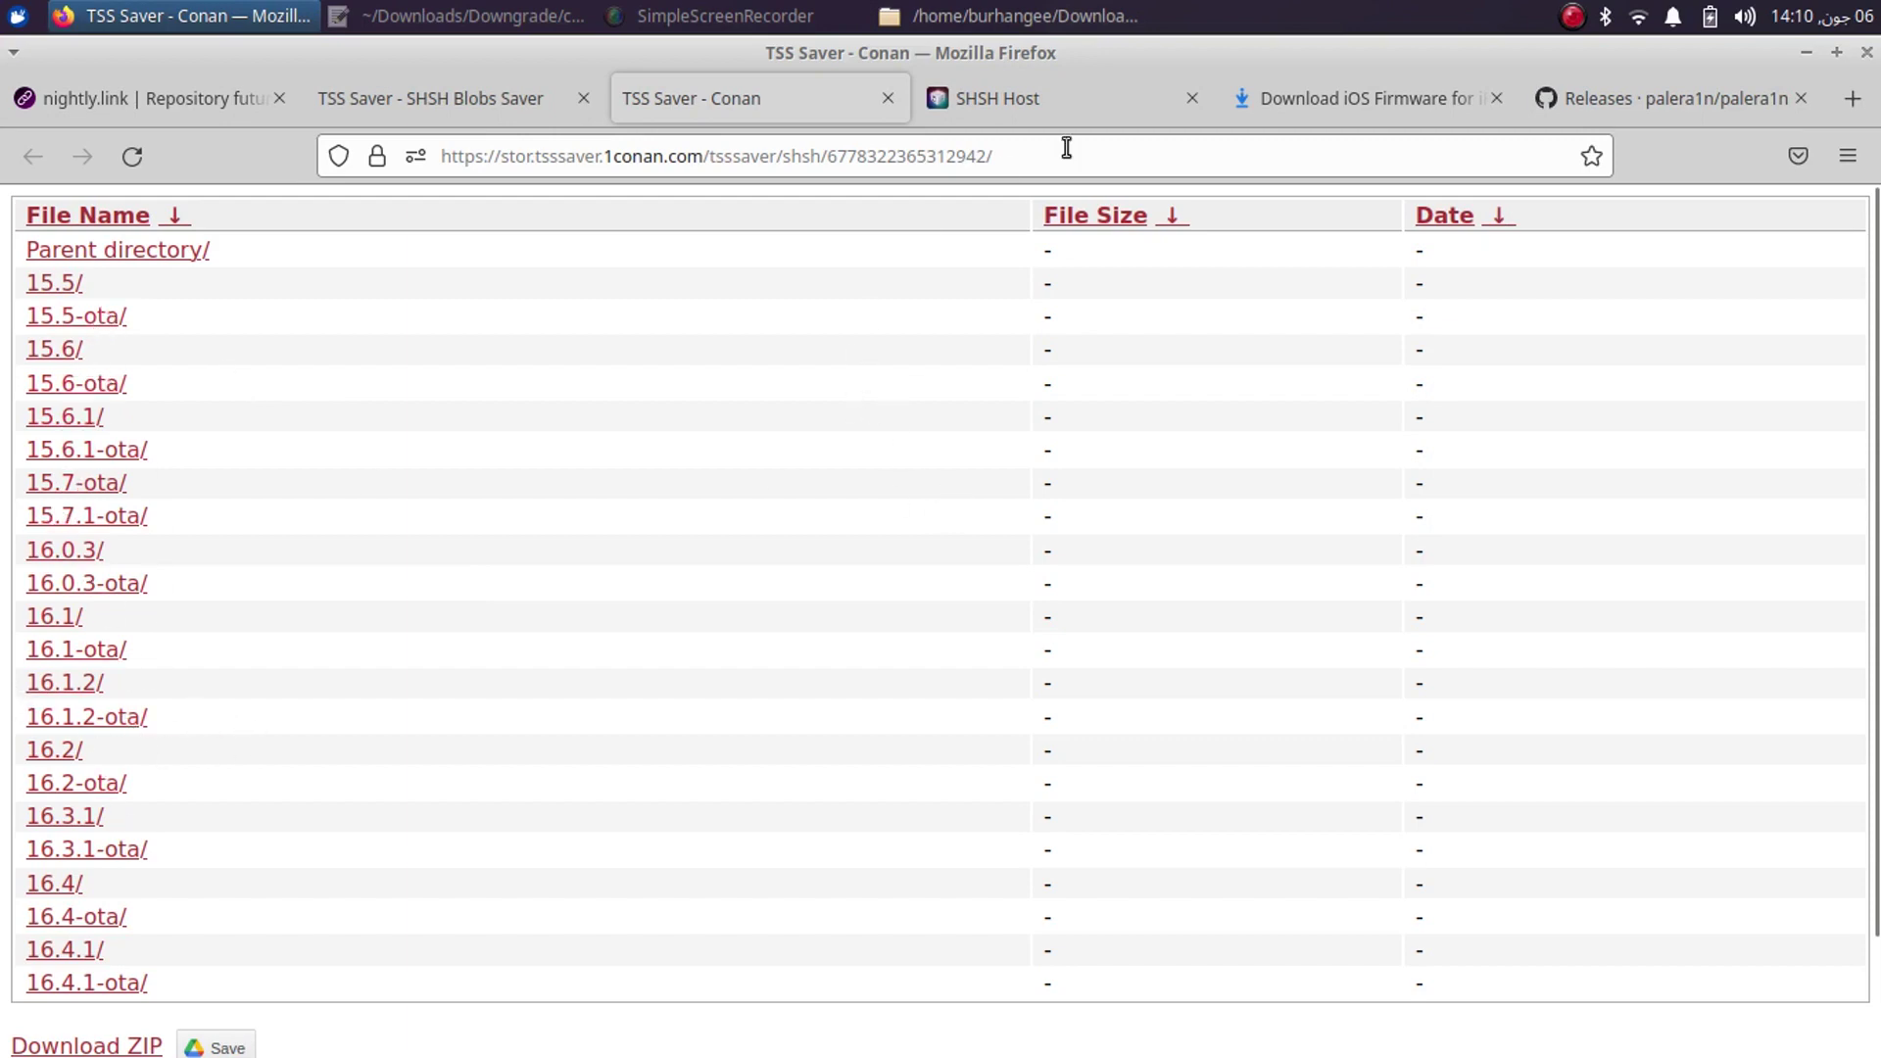
- List the device's saved APTickets through SHSH Host's Find My page using the copied ECID
{"action": "left_click", "coordinate": [1048, 98]}
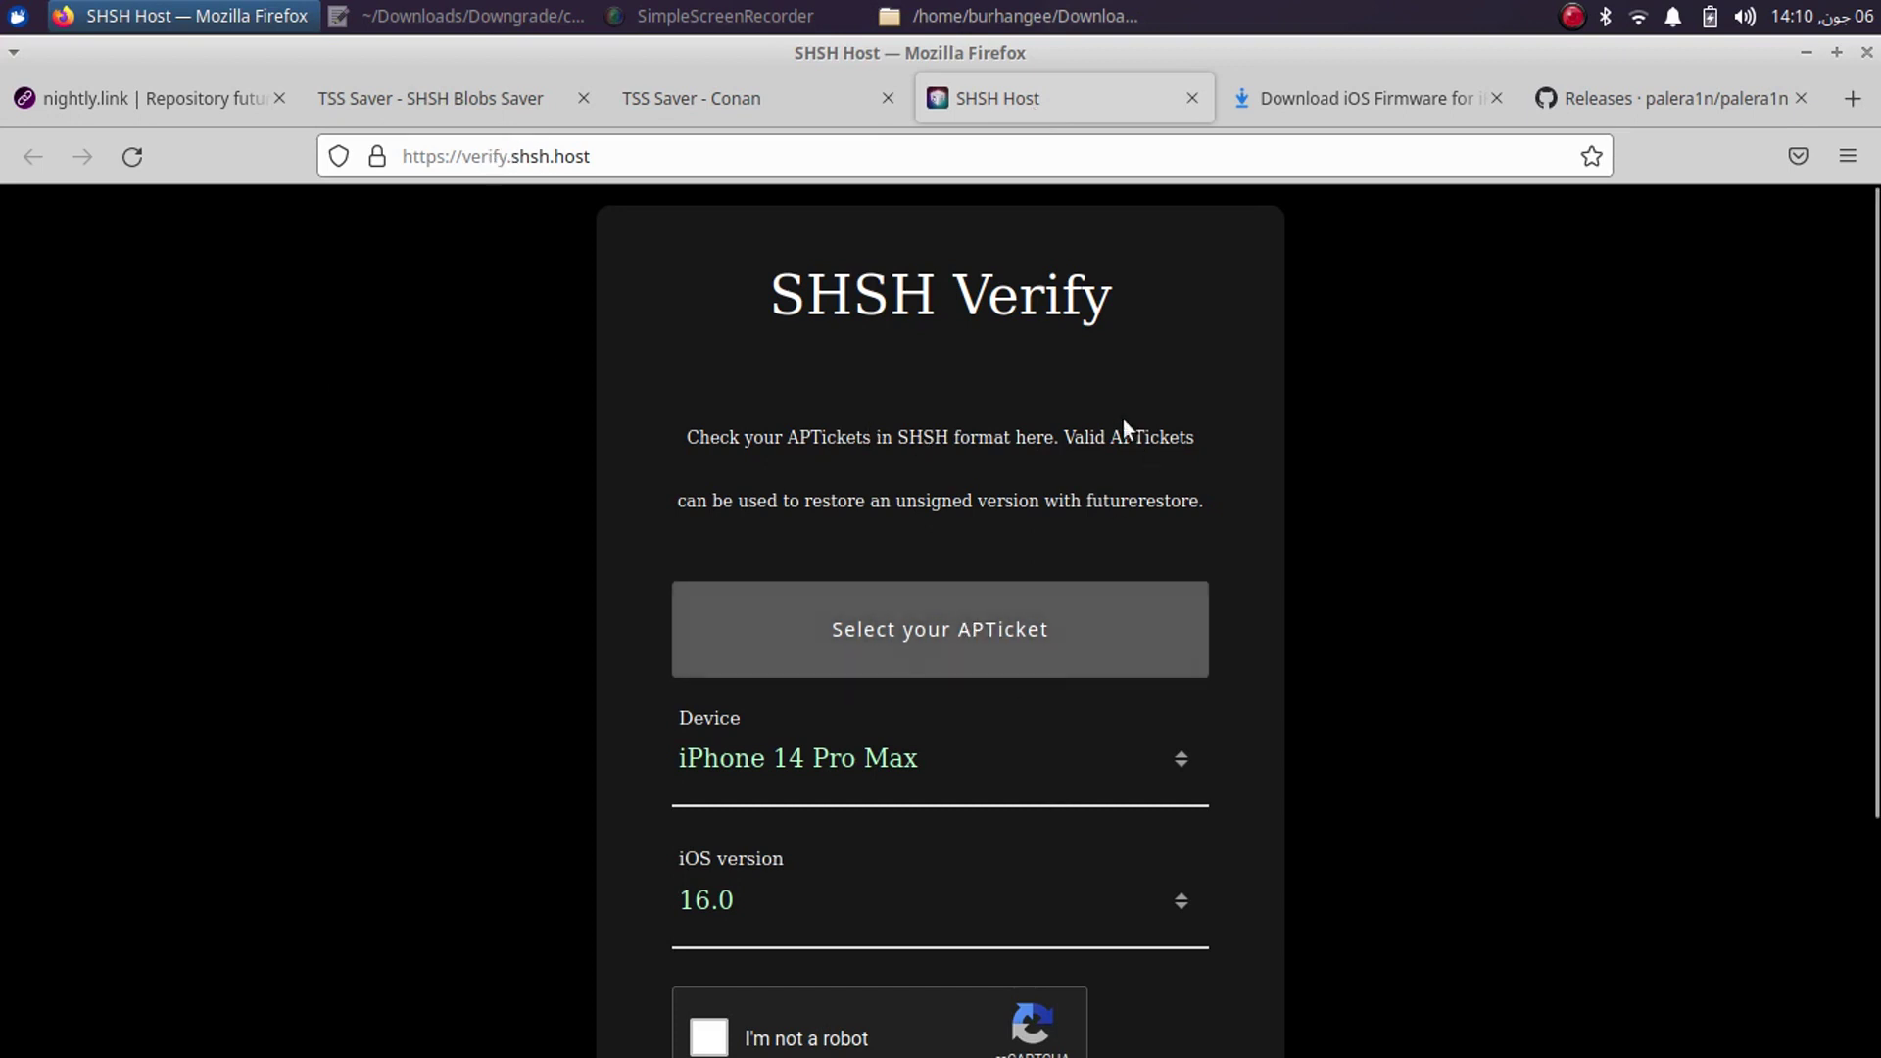
{"action": "scroll", "coordinate": [1320, 637], "scroll_direction": "down", "scroll_amount": 3}
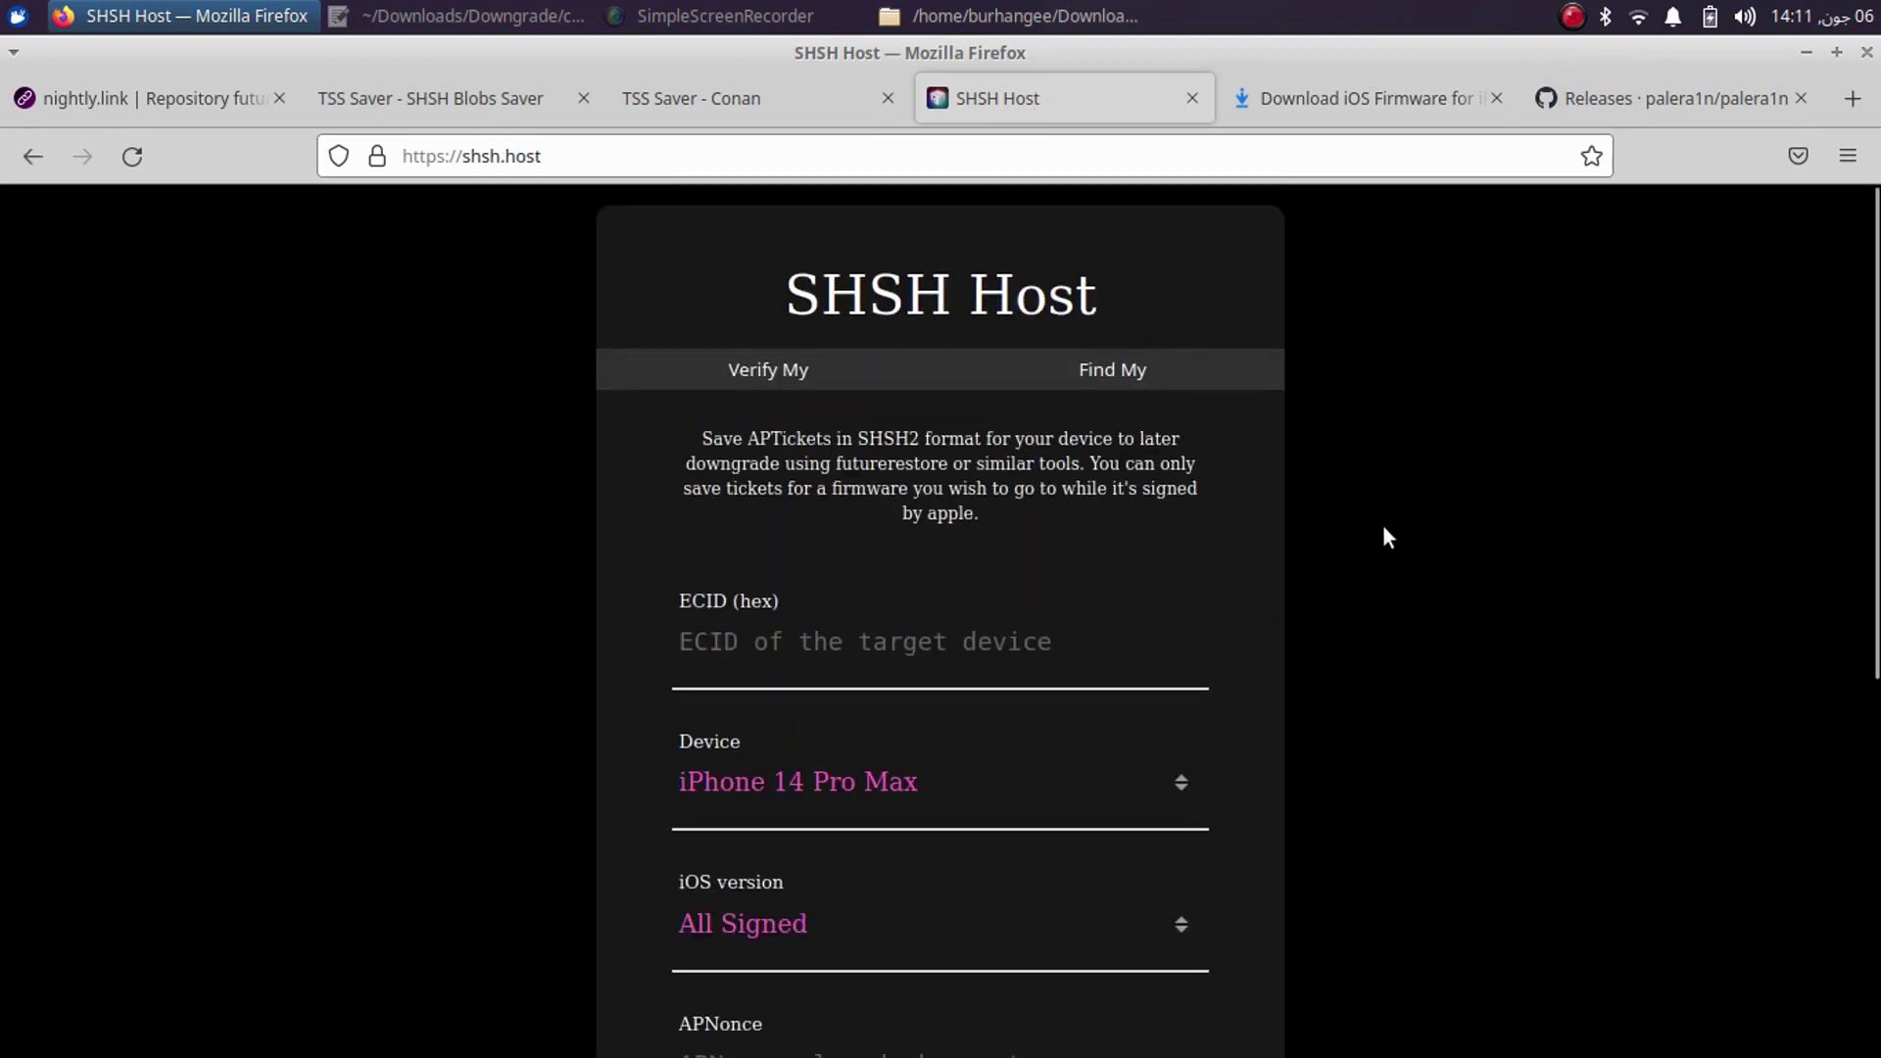
{"action": "left_click", "coordinate": [1113, 372]}
{"action": "scroll", "coordinate": [895, 718], "scroll_direction": "down", "scroll_amount": 1}
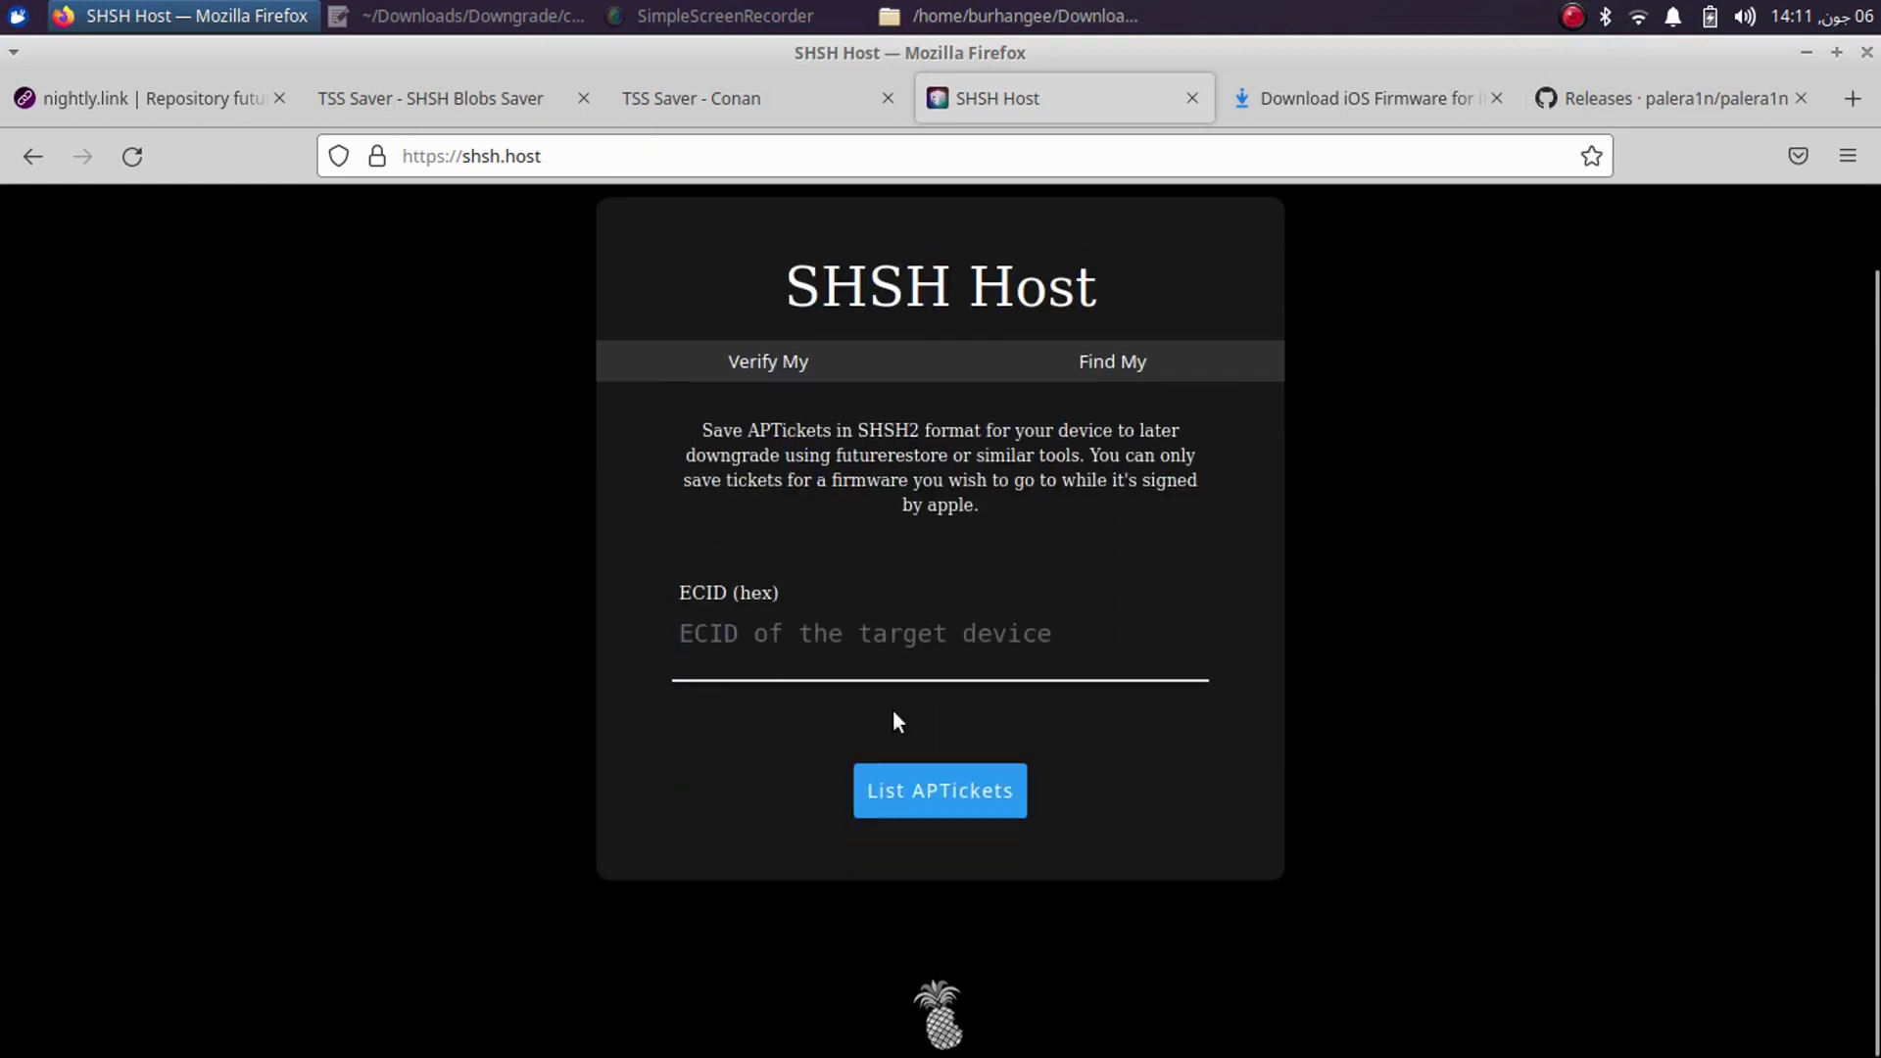
{"action": "left_click", "coordinate": [836, 626]}
{"action": "key", "text": "ctrl+v"}
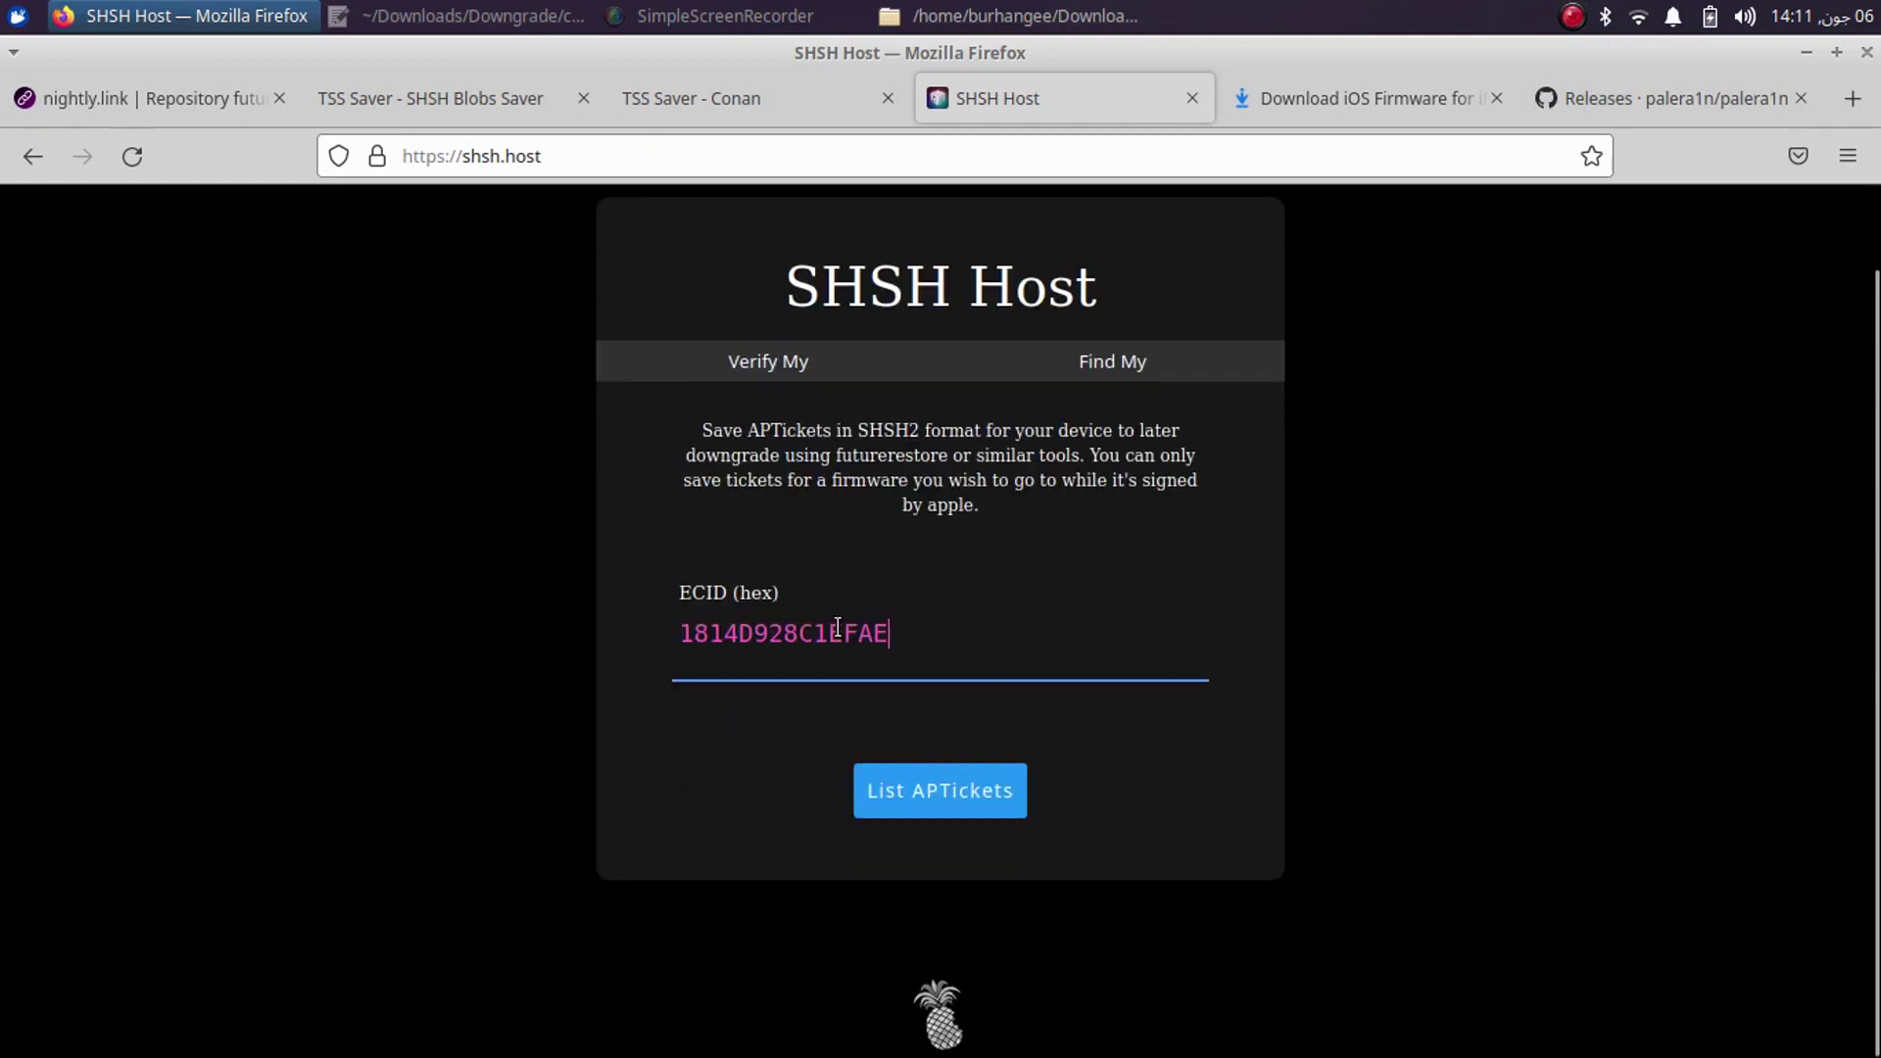
{"action": "left_click", "coordinate": [974, 802]}
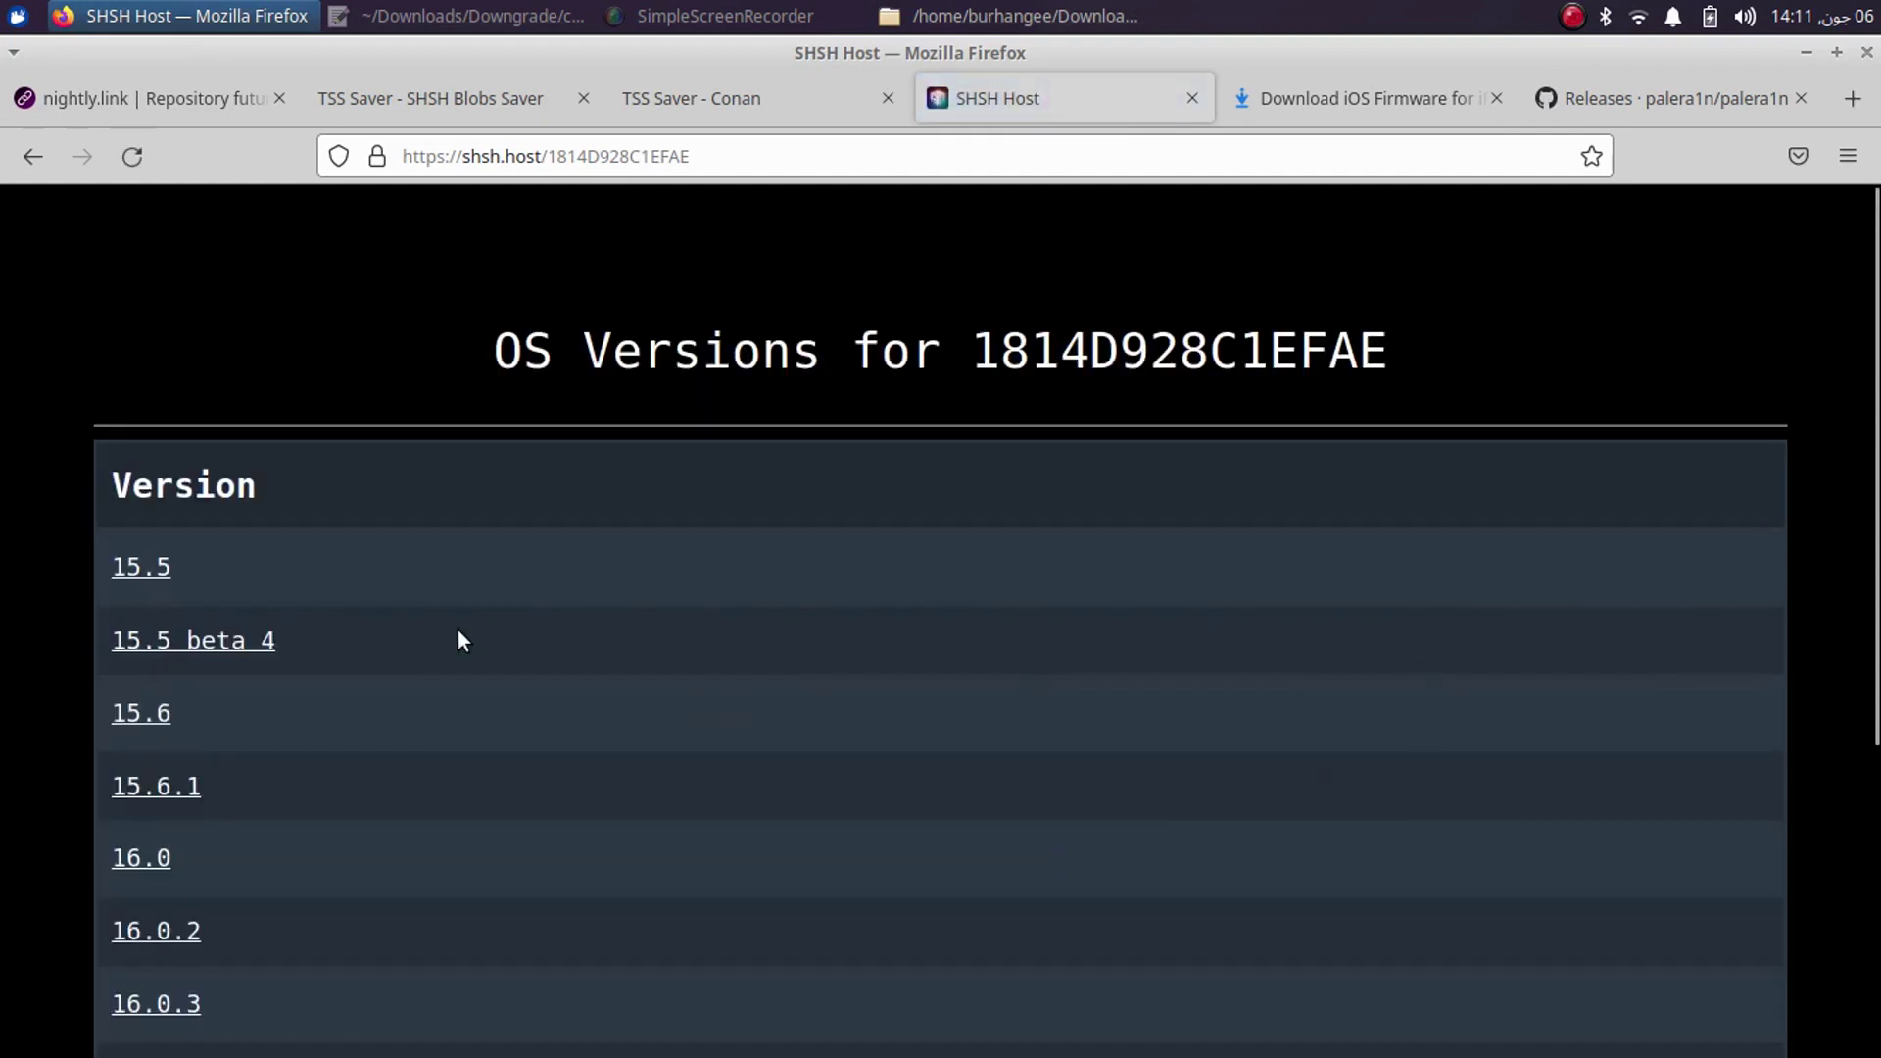
- Review the listed OS versions and open the APTickets for 15.5 beta 4
{"action": "scroll", "coordinate": [644, 733], "scroll_direction": "down", "scroll_amount": 5}
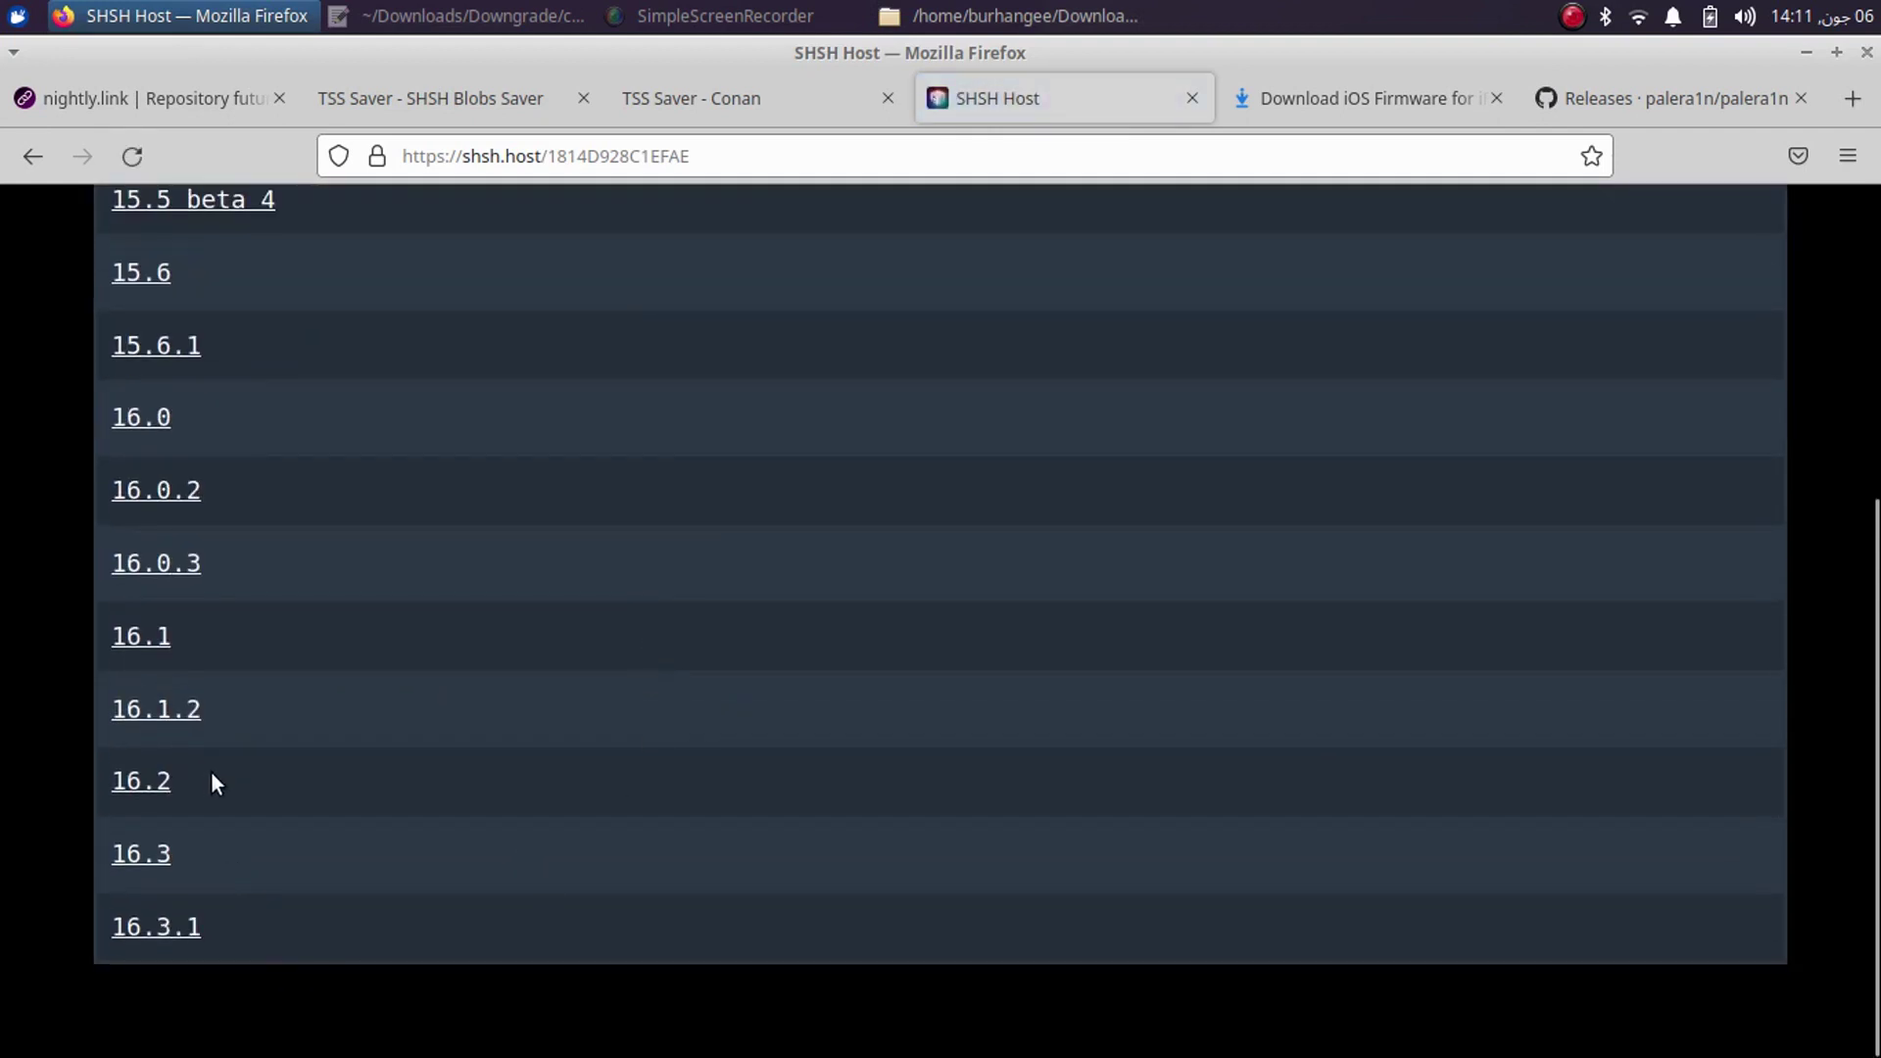
{"action": "scroll", "coordinate": [698, 794], "scroll_direction": "up", "scroll_amount": 5}
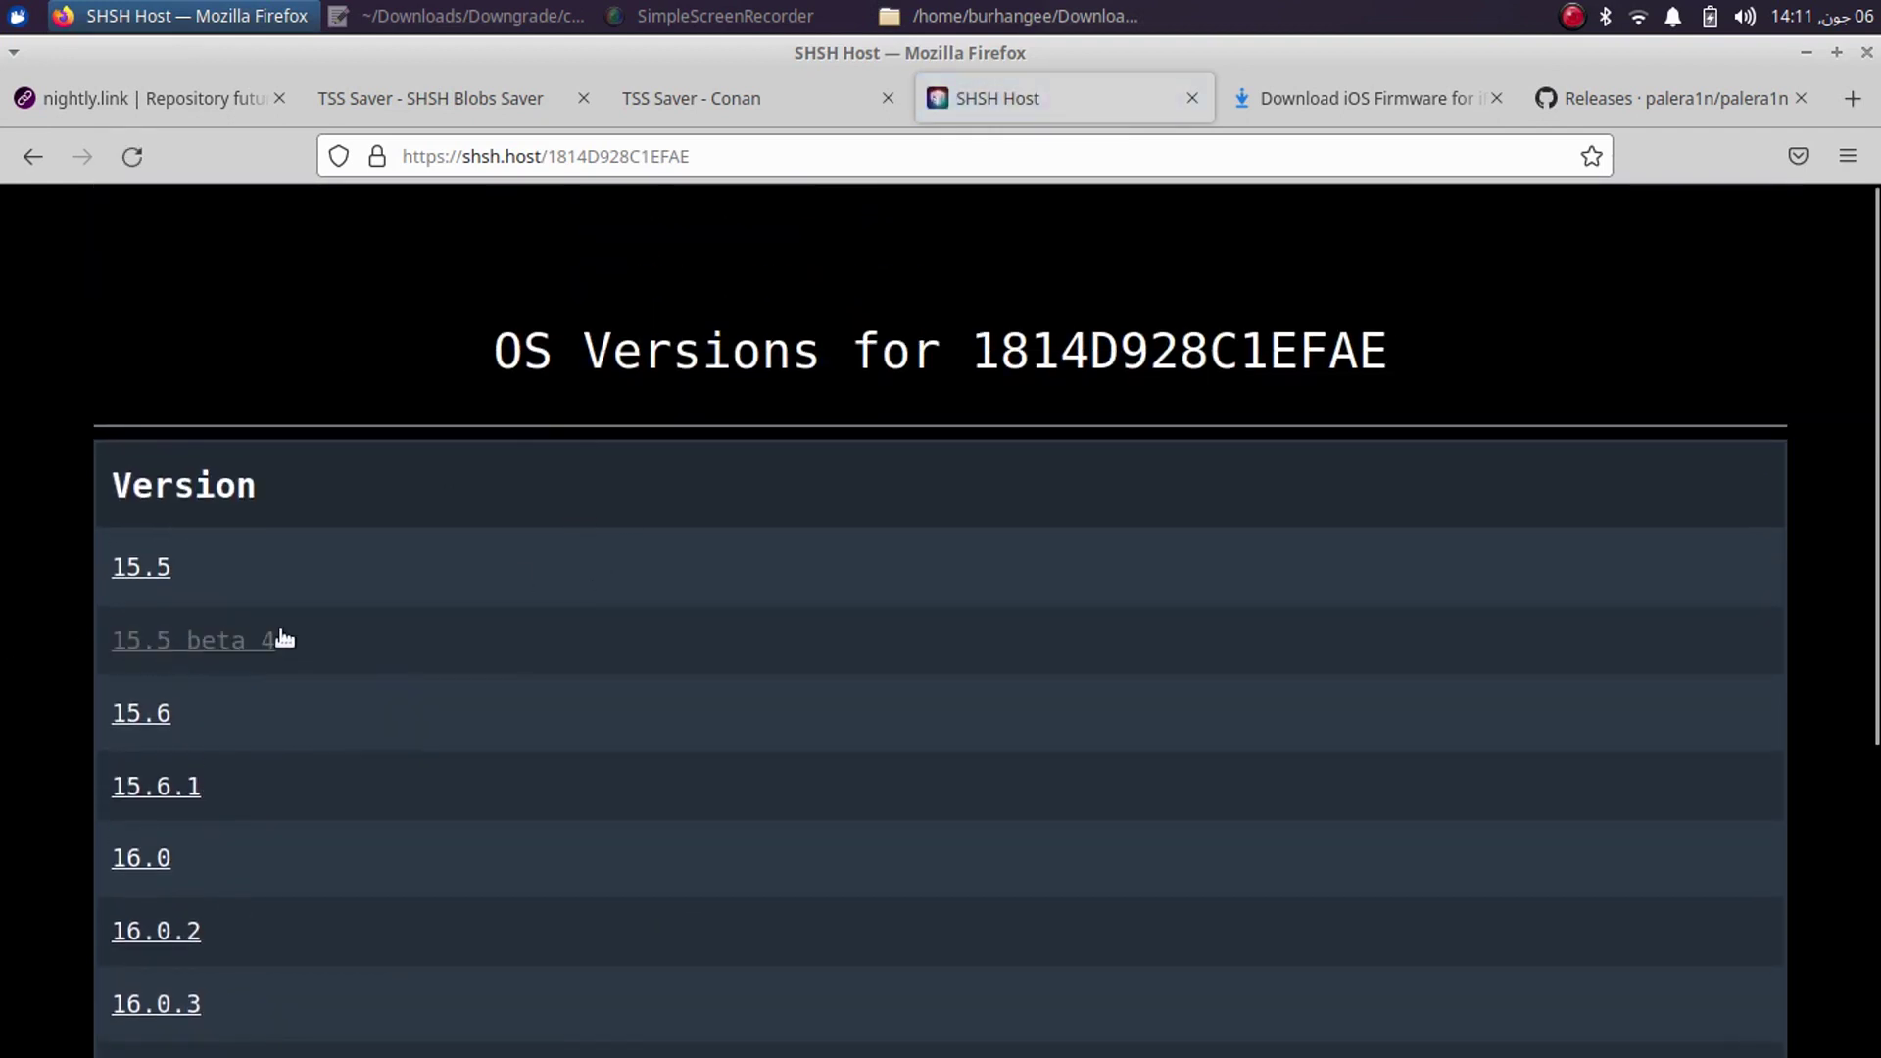
{"action": "left_click", "coordinate": [168, 642]}
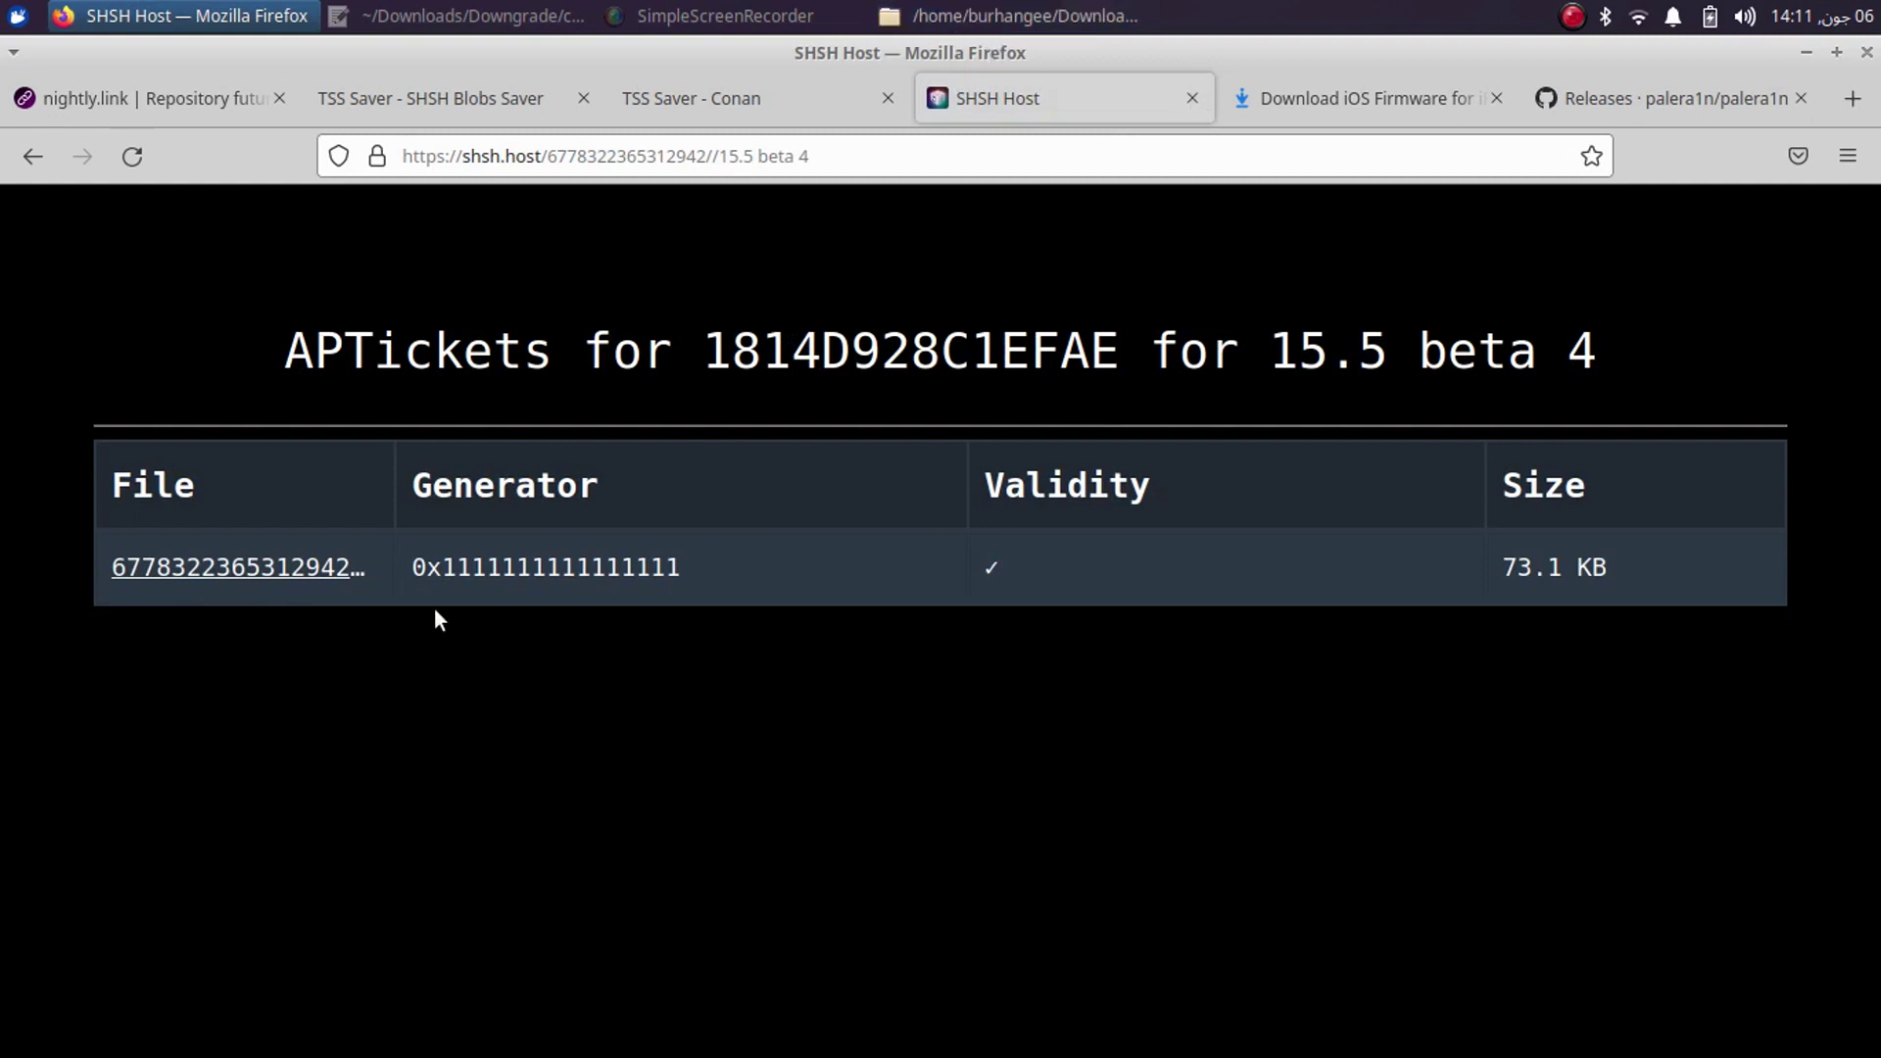
- Switch to the file manager and open the inner Downgrade folder containing the shsh2 blob
{"action": "left_click", "coordinate": [1072, 16]}
{"action": "double_click", "coordinate": [355, 217]}
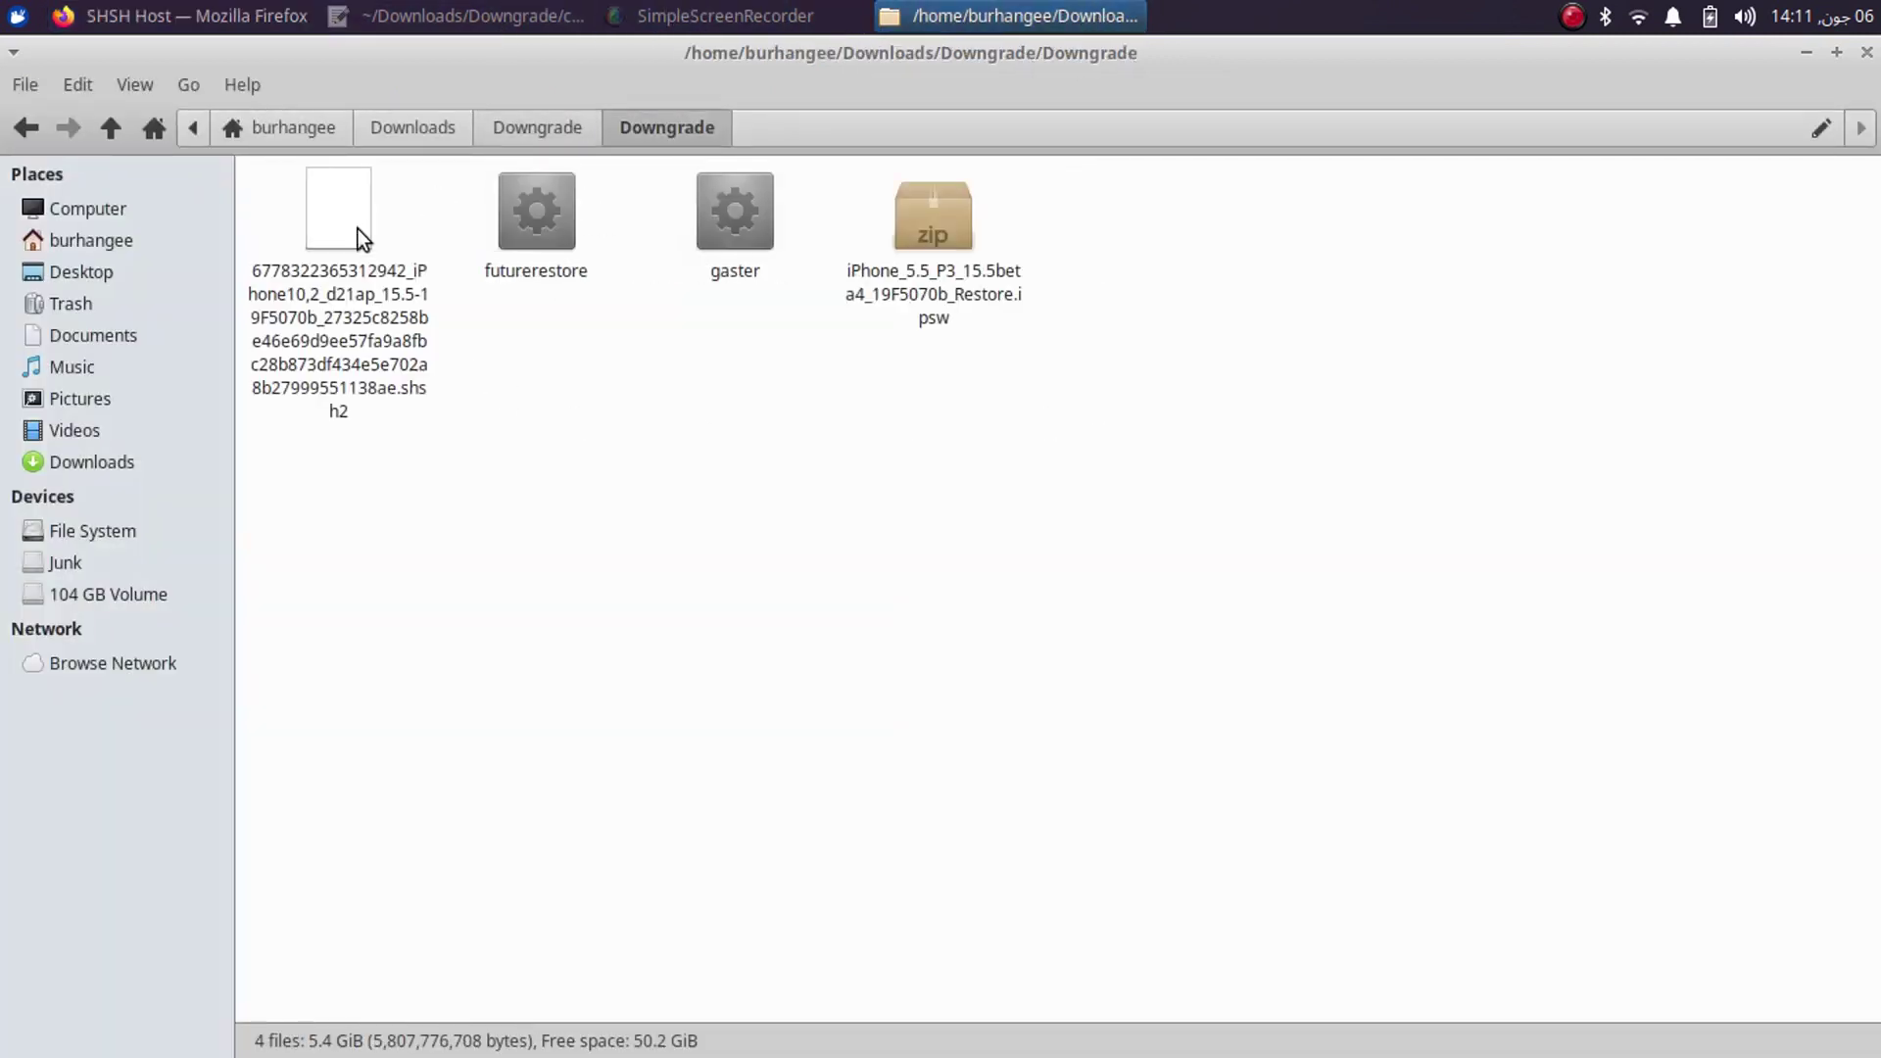
- Check the shsh2 file in the Downgrade folder, switch to Firefox, and review the TSS Saver and SHSH Host pages, closing the SHSH Link dialog
{"action": "left_click", "coordinate": [371, 255]}
{"action": "left_click", "coordinate": [750, 505]}
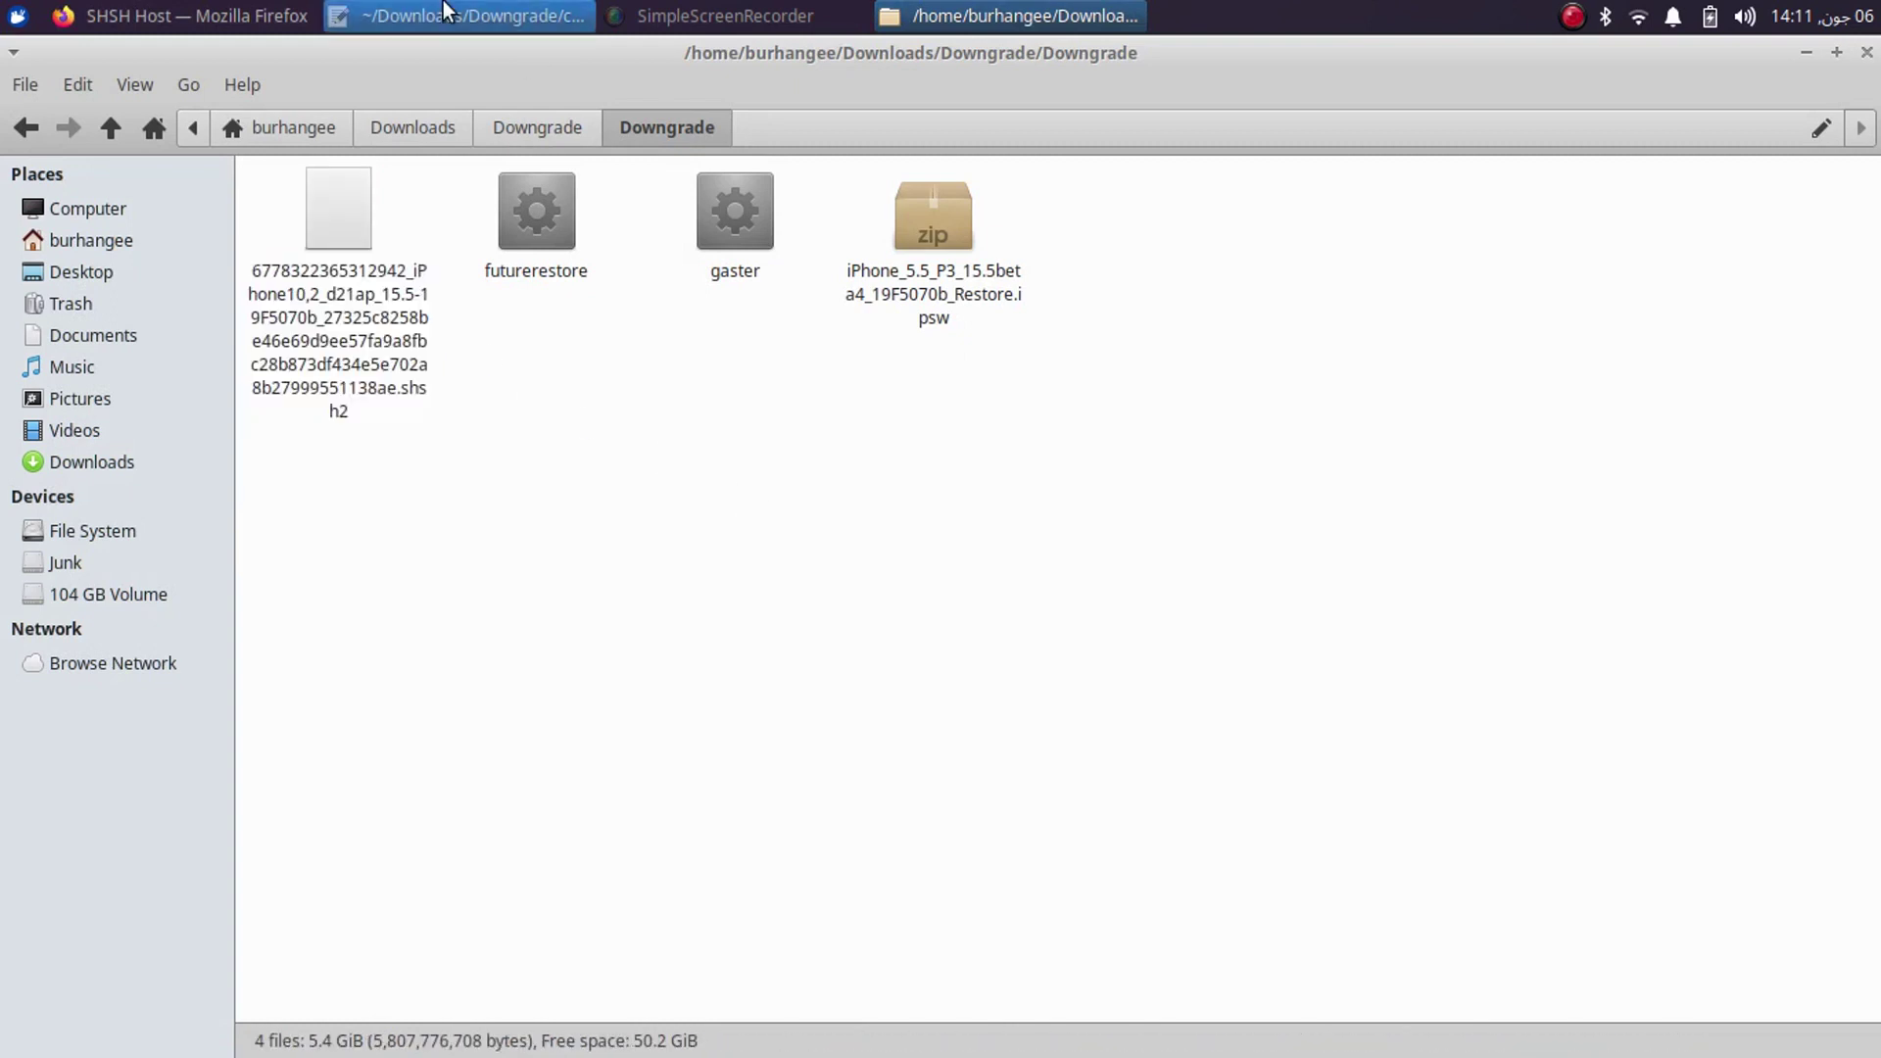
{"action": "left_click", "coordinate": [168, 14]}
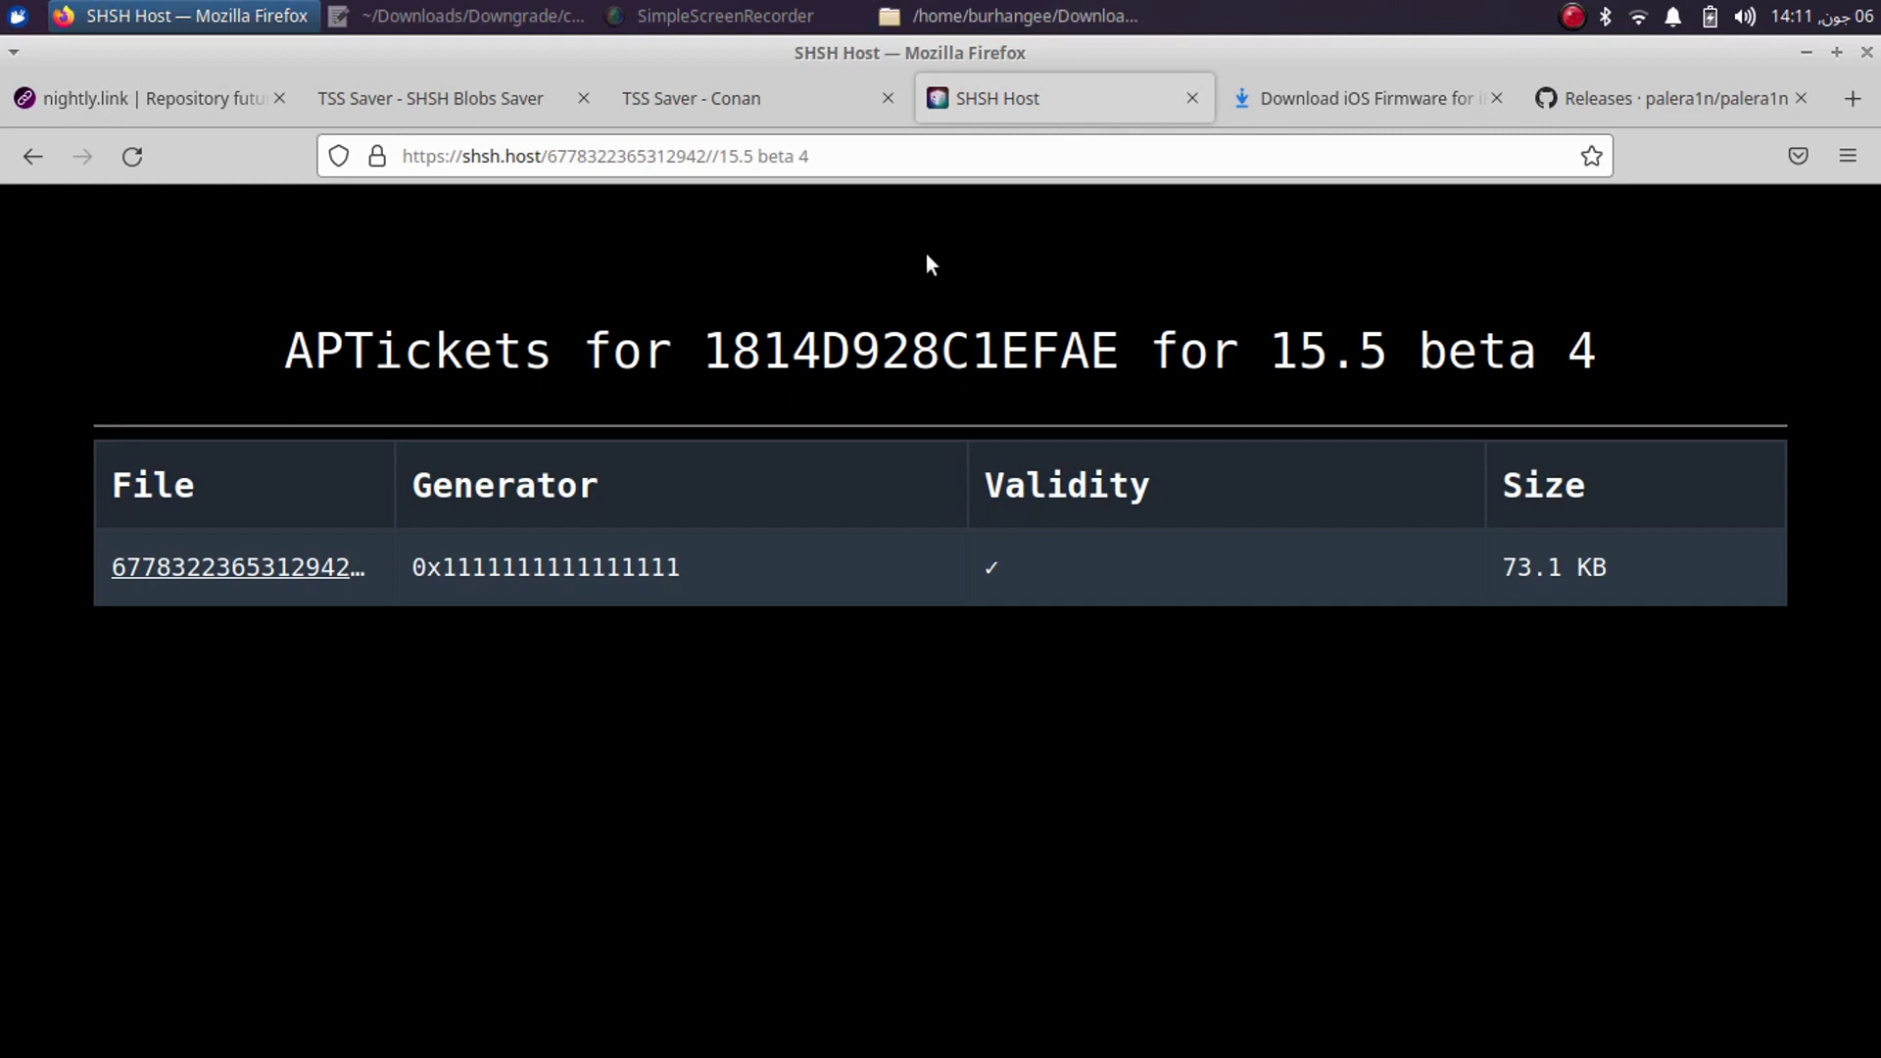
{"action": "left_click", "coordinate": [715, 88]}
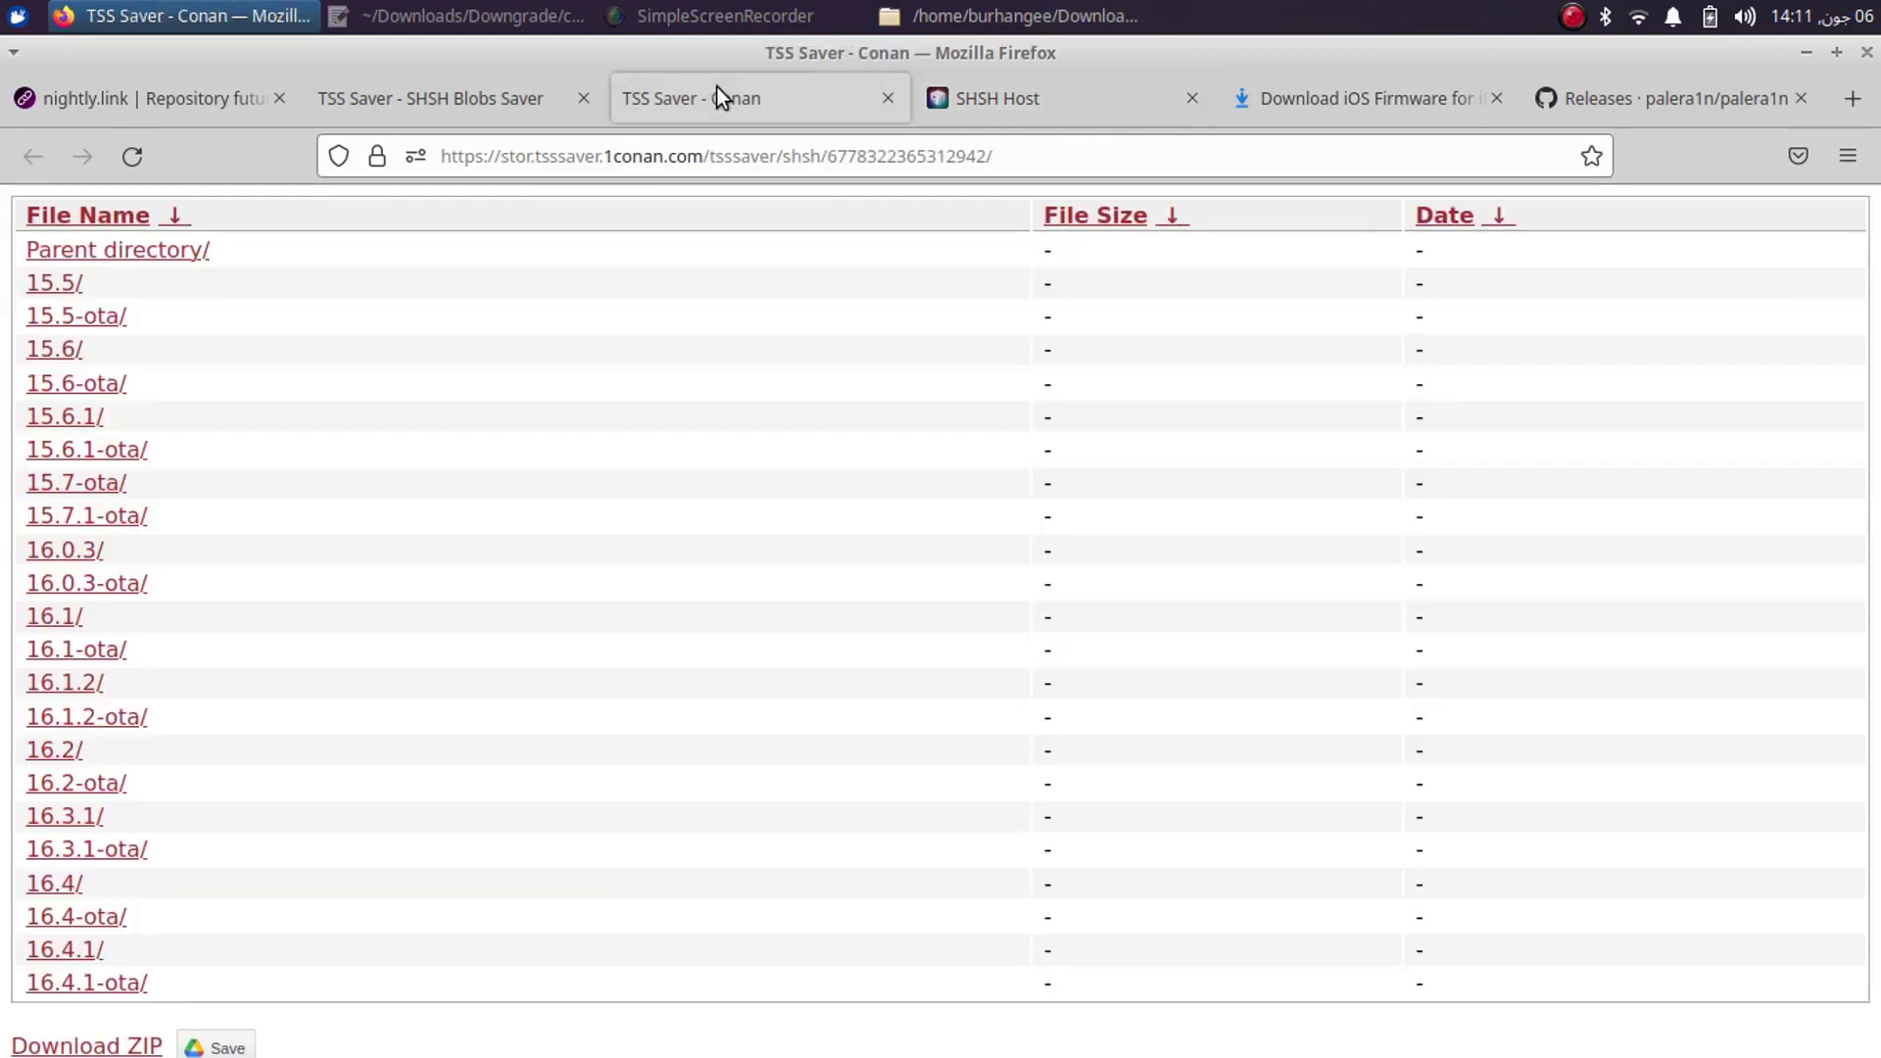
{"action": "left_click", "coordinate": [426, 111]}
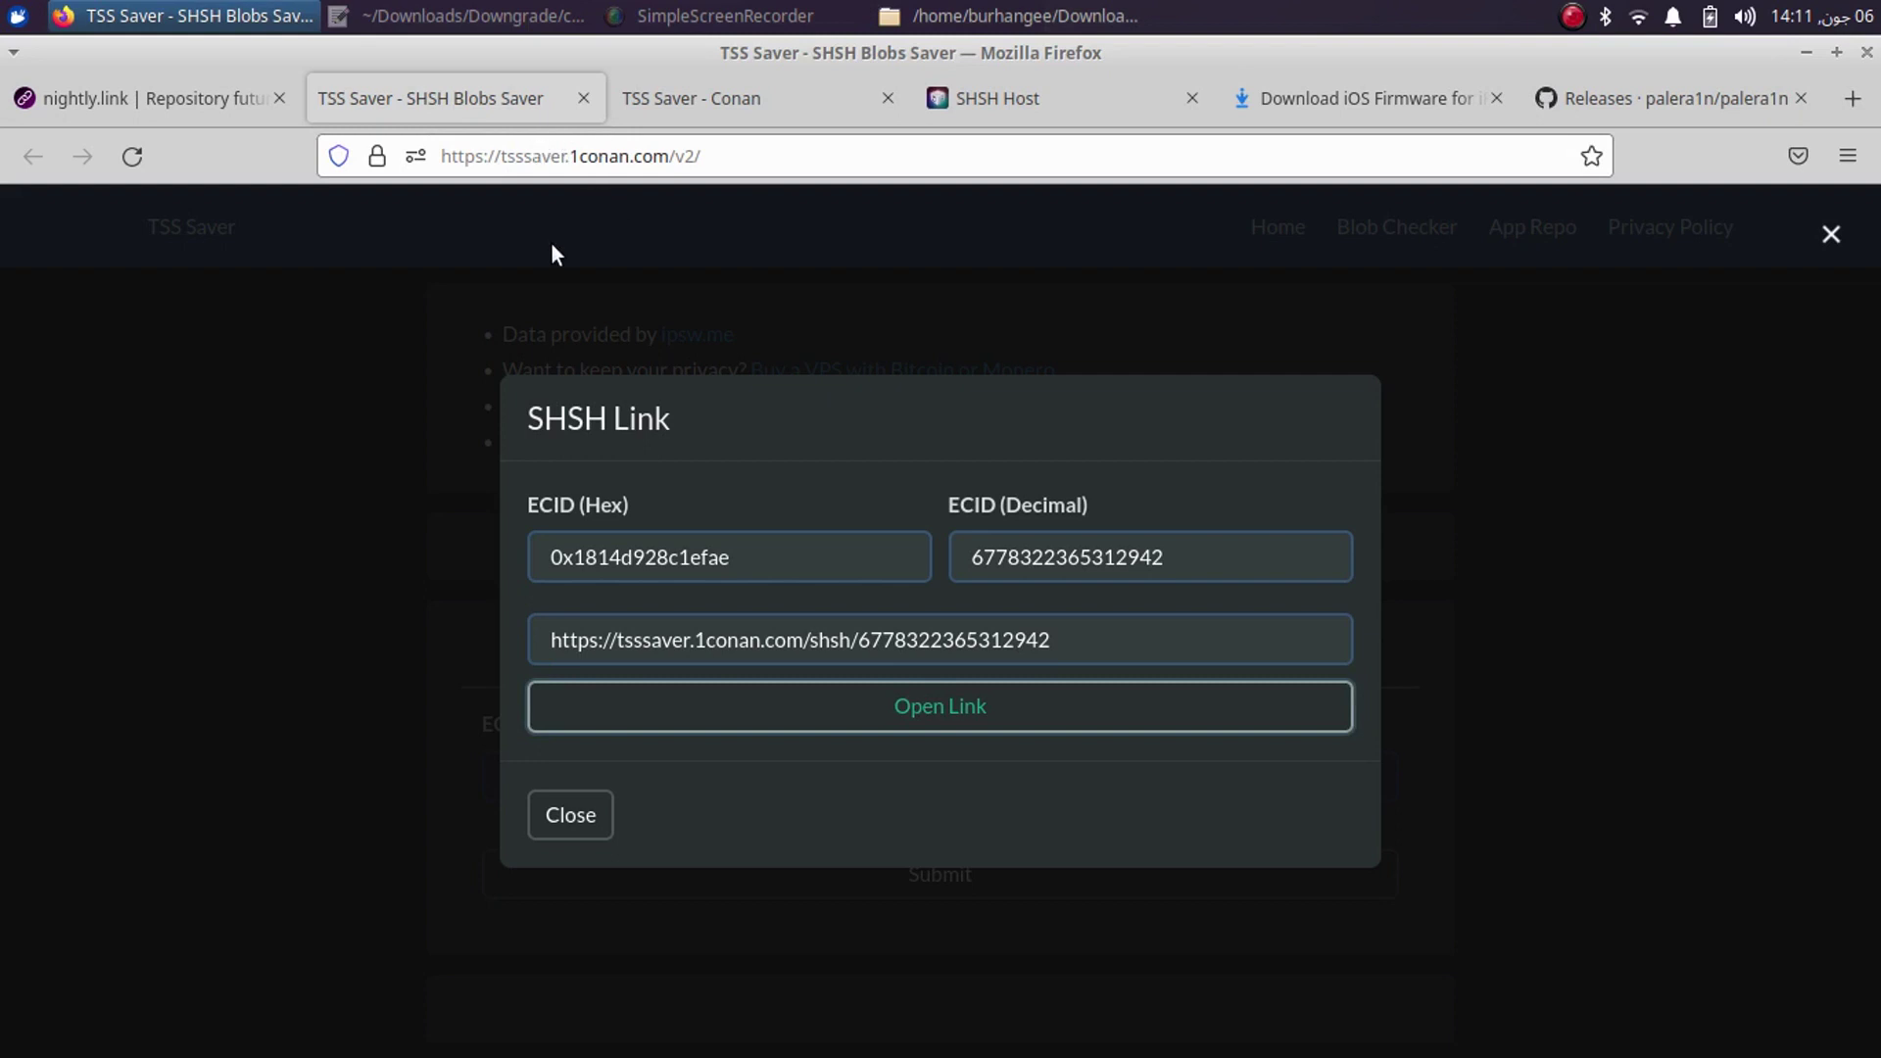
{"action": "left_click", "coordinate": [571, 815]}
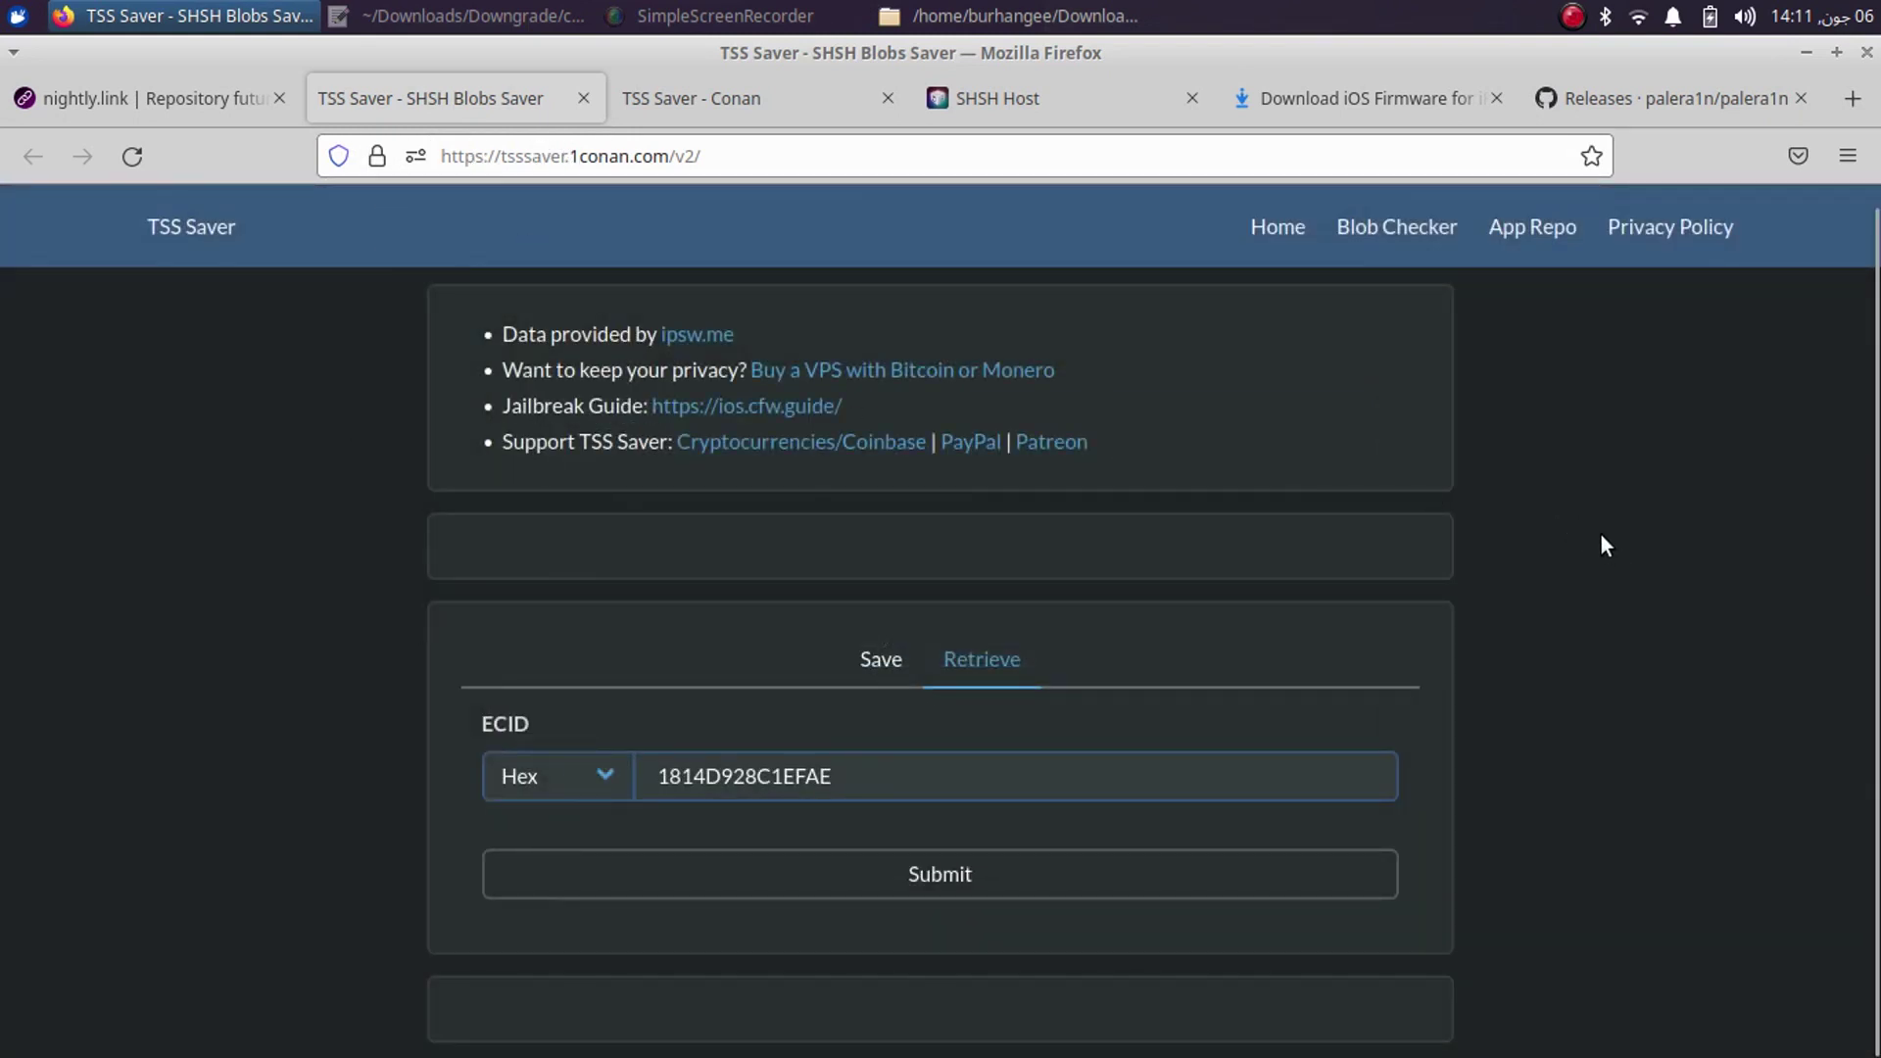
{"action": "left_click", "coordinate": [744, 103]}
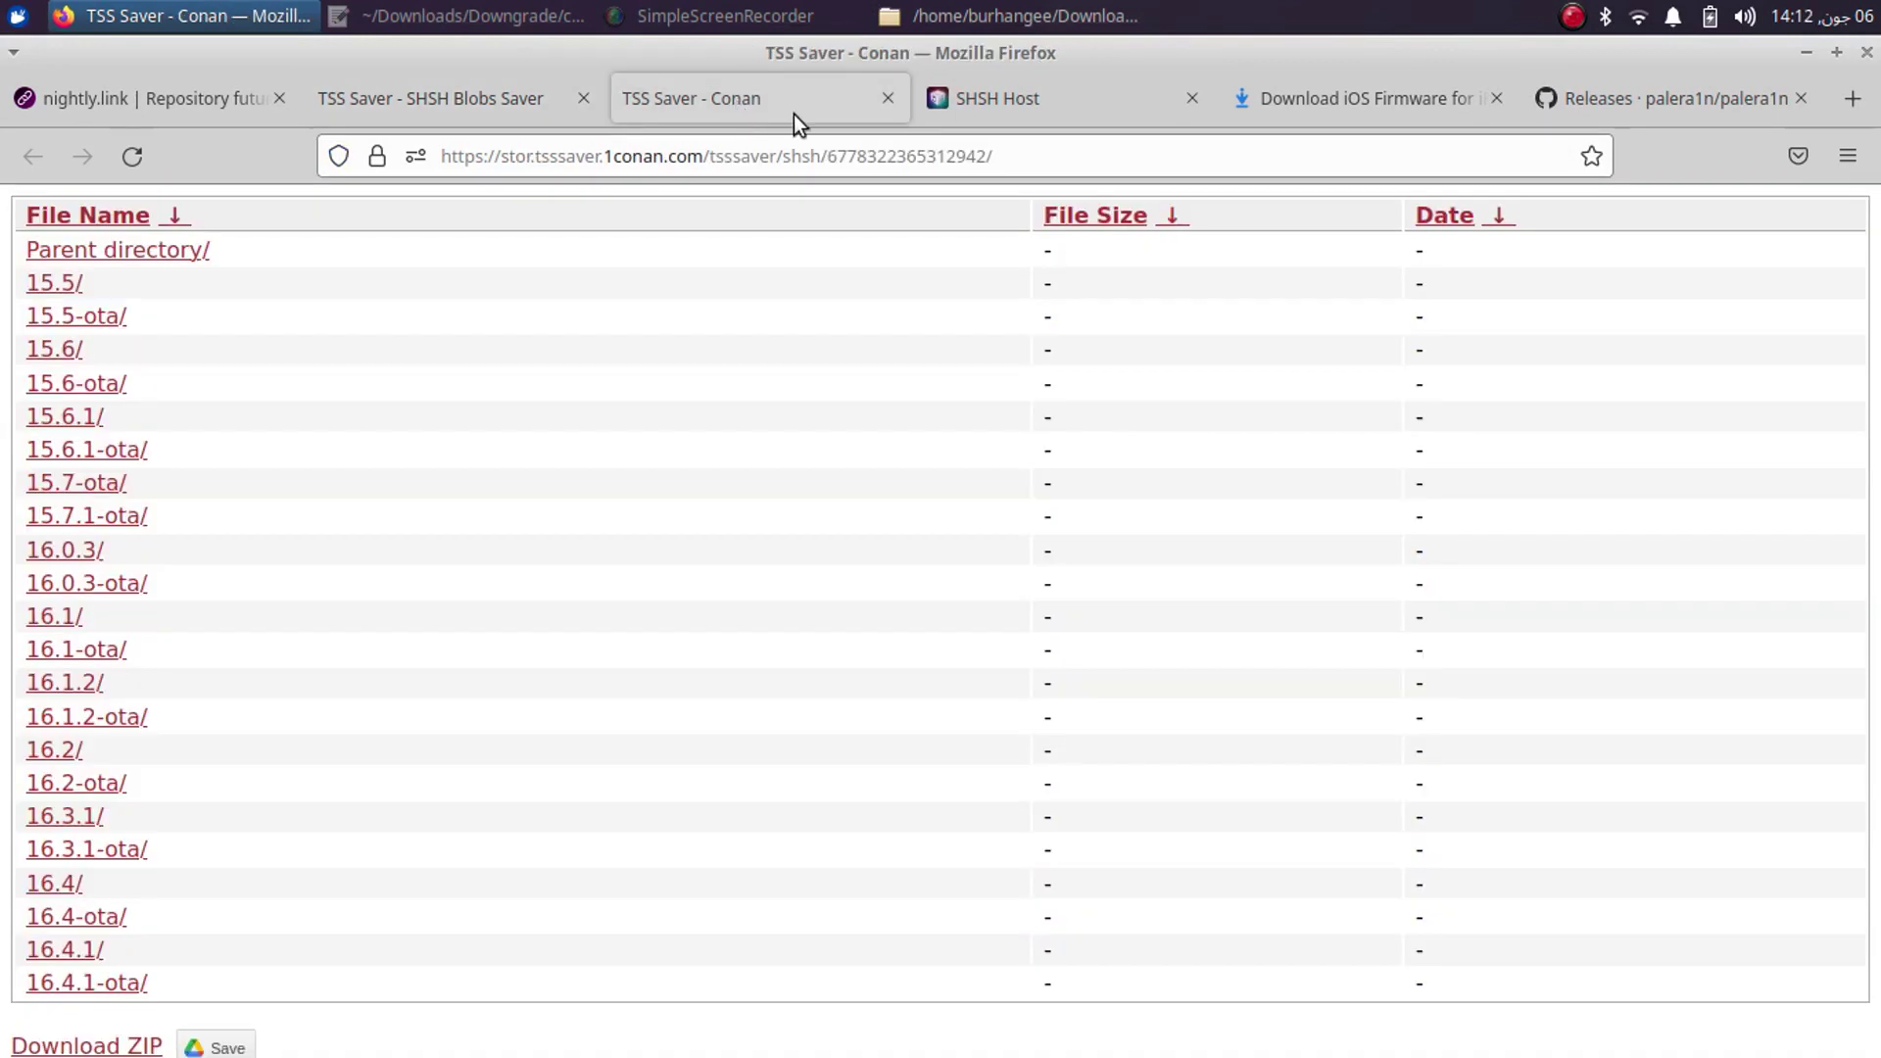
{"action": "left_click", "coordinate": [1107, 93]}
{"action": "left_click", "coordinate": [502, 106]}
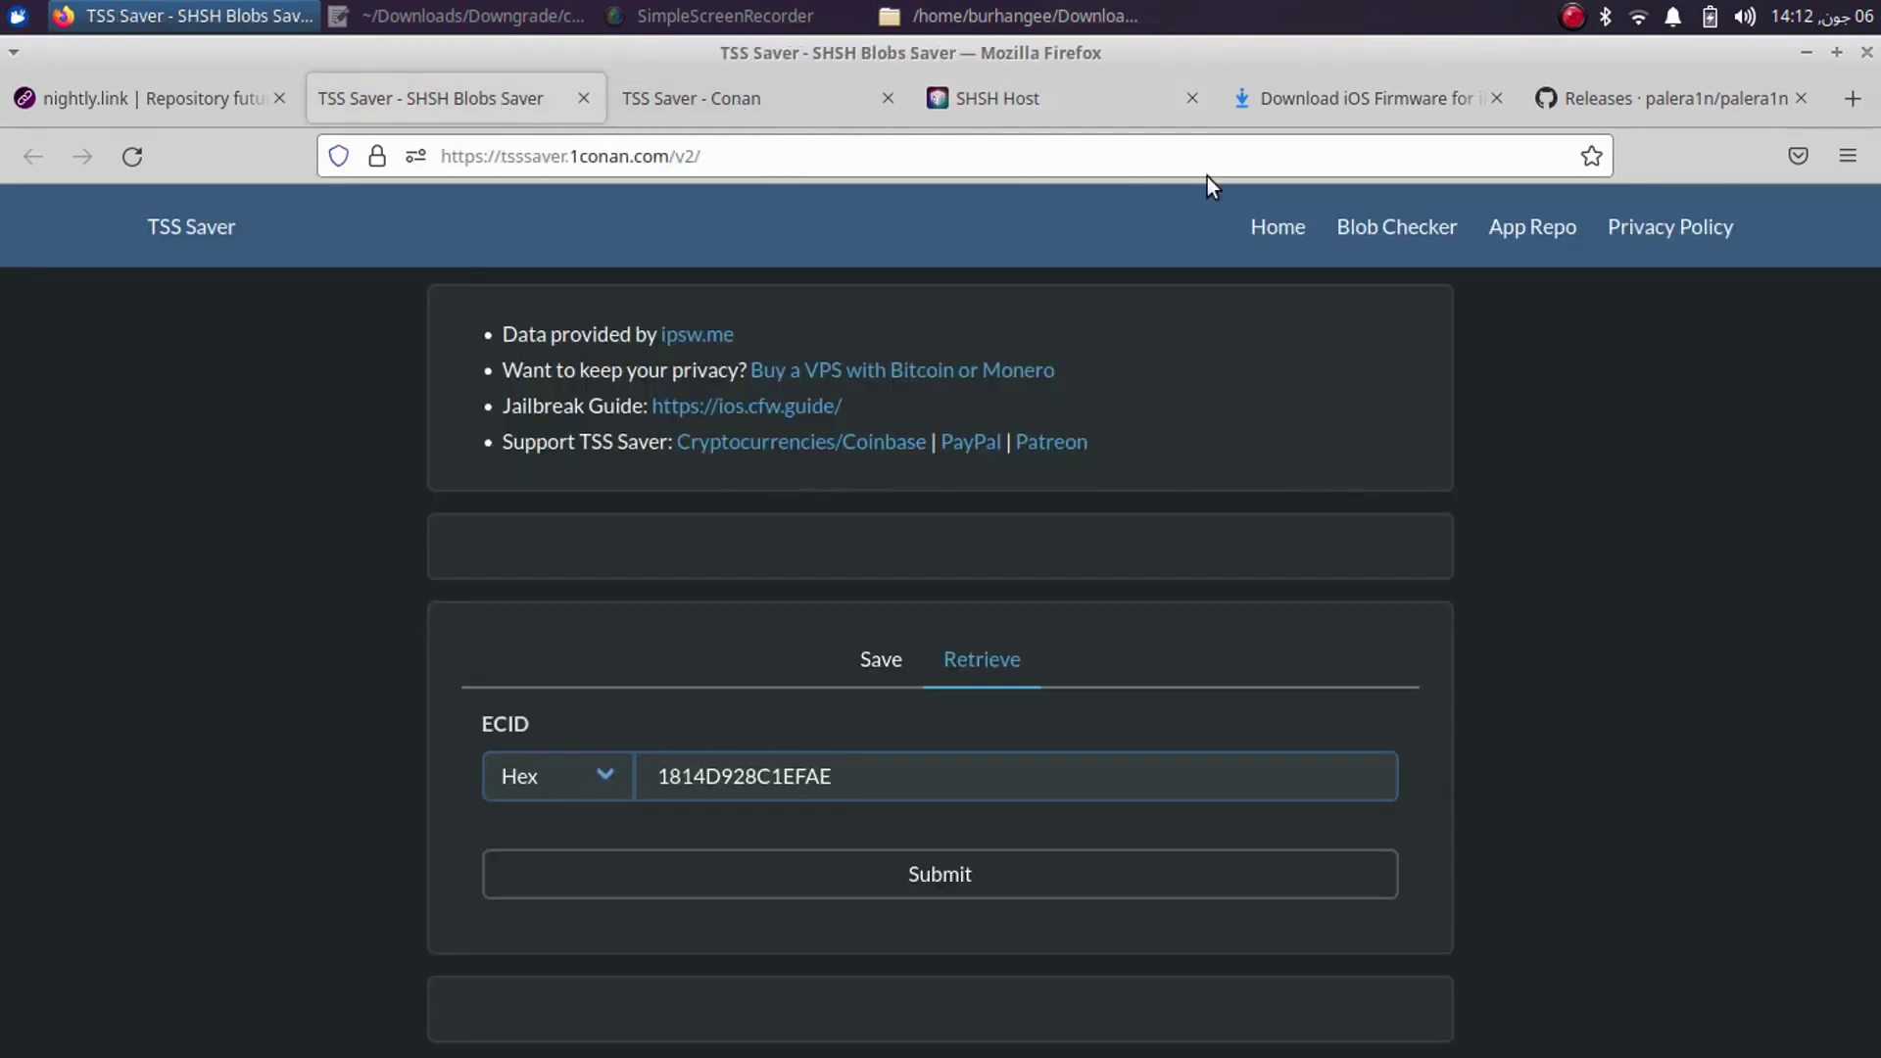
- Check the 15.5 beta 4 IPSW in the file manager, and open the iPhone 8 Plus (Global) firmware list on ipsw.me in Firefox
{"action": "left_click", "coordinate": [1055, 15]}
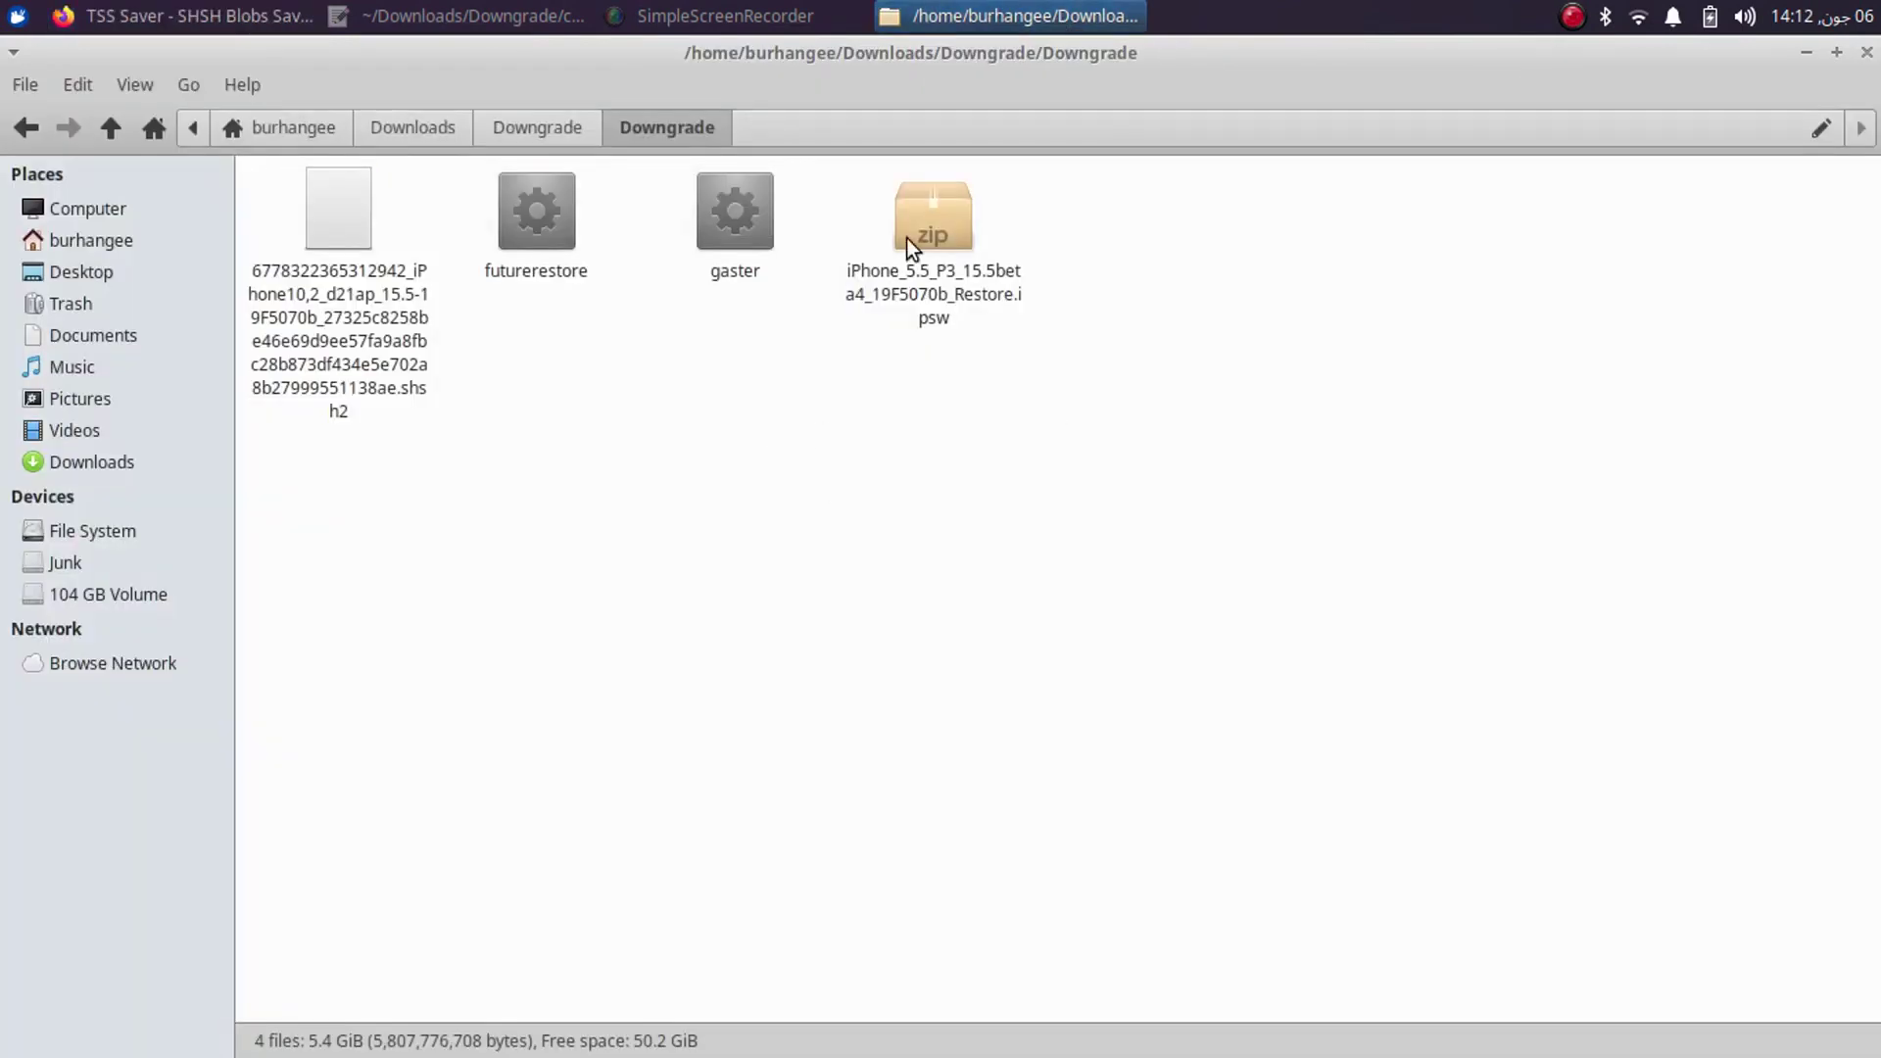
{"action": "left_click", "coordinate": [947, 221]}
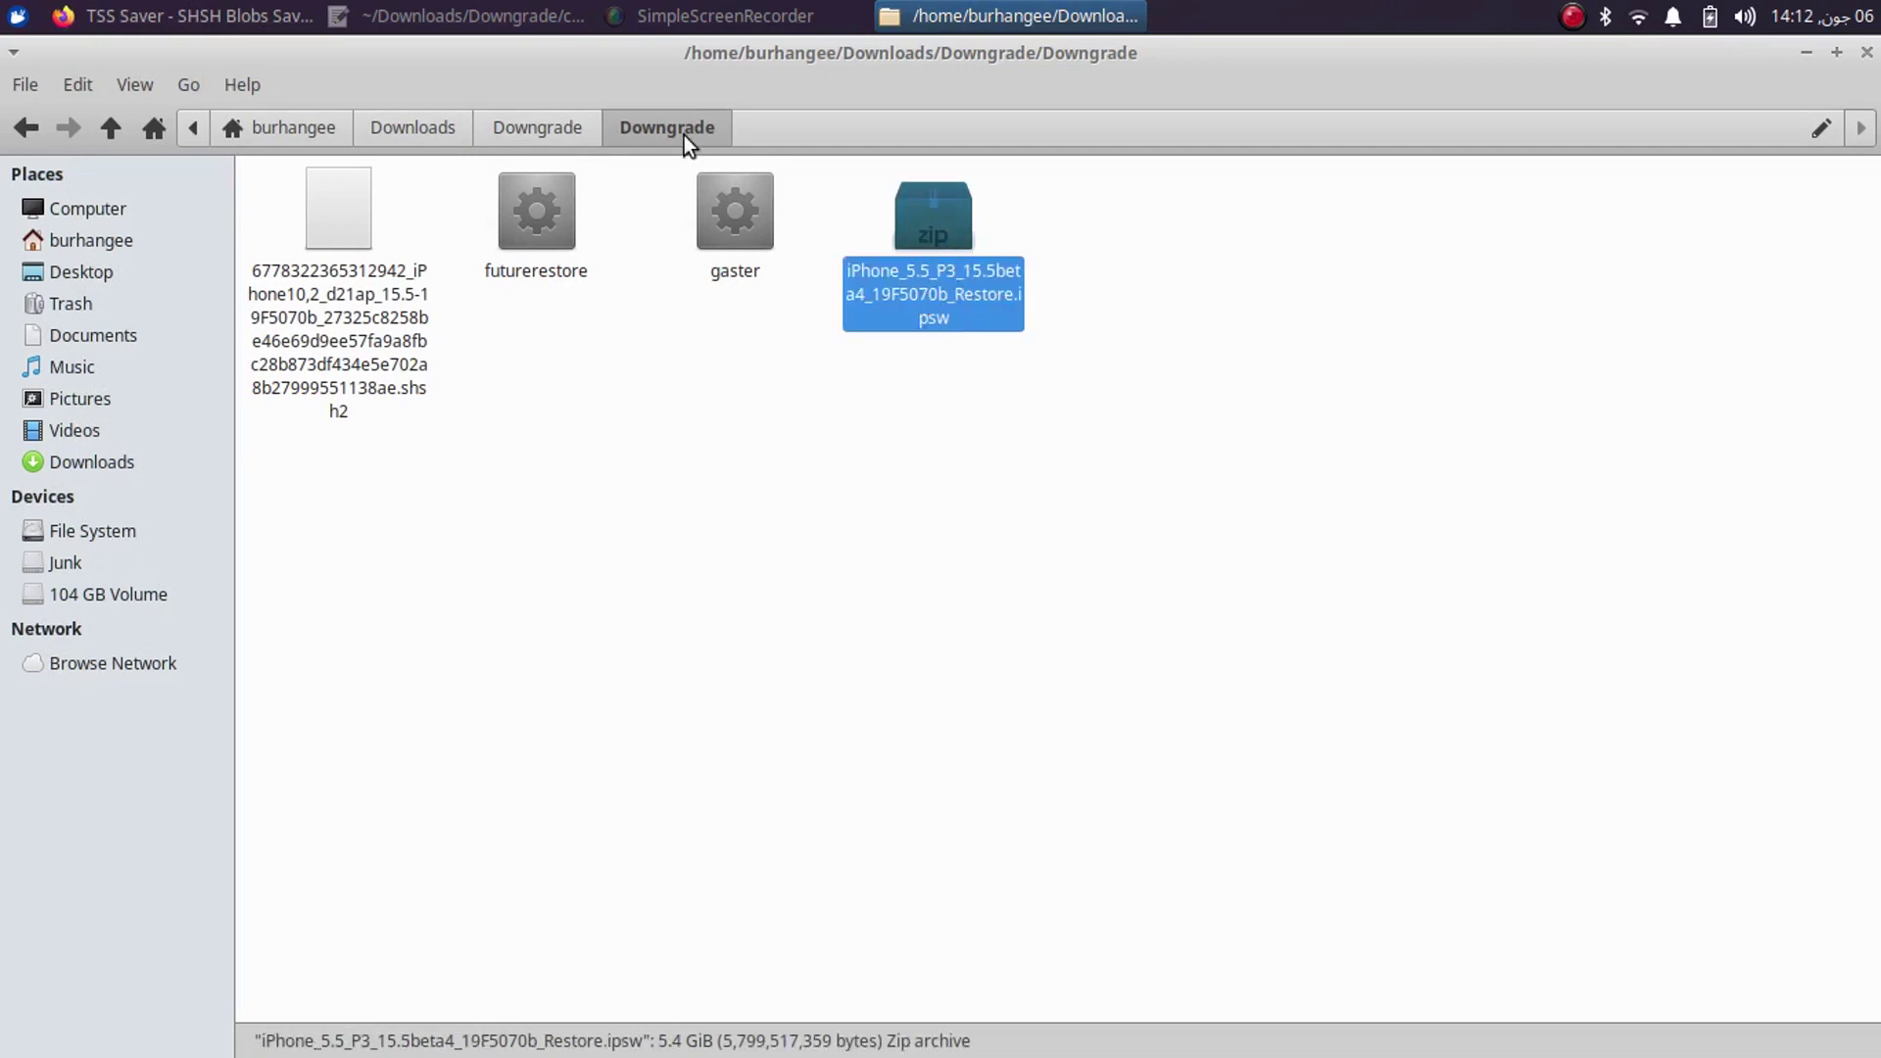
{"action": "left_click", "coordinate": [239, 15]}
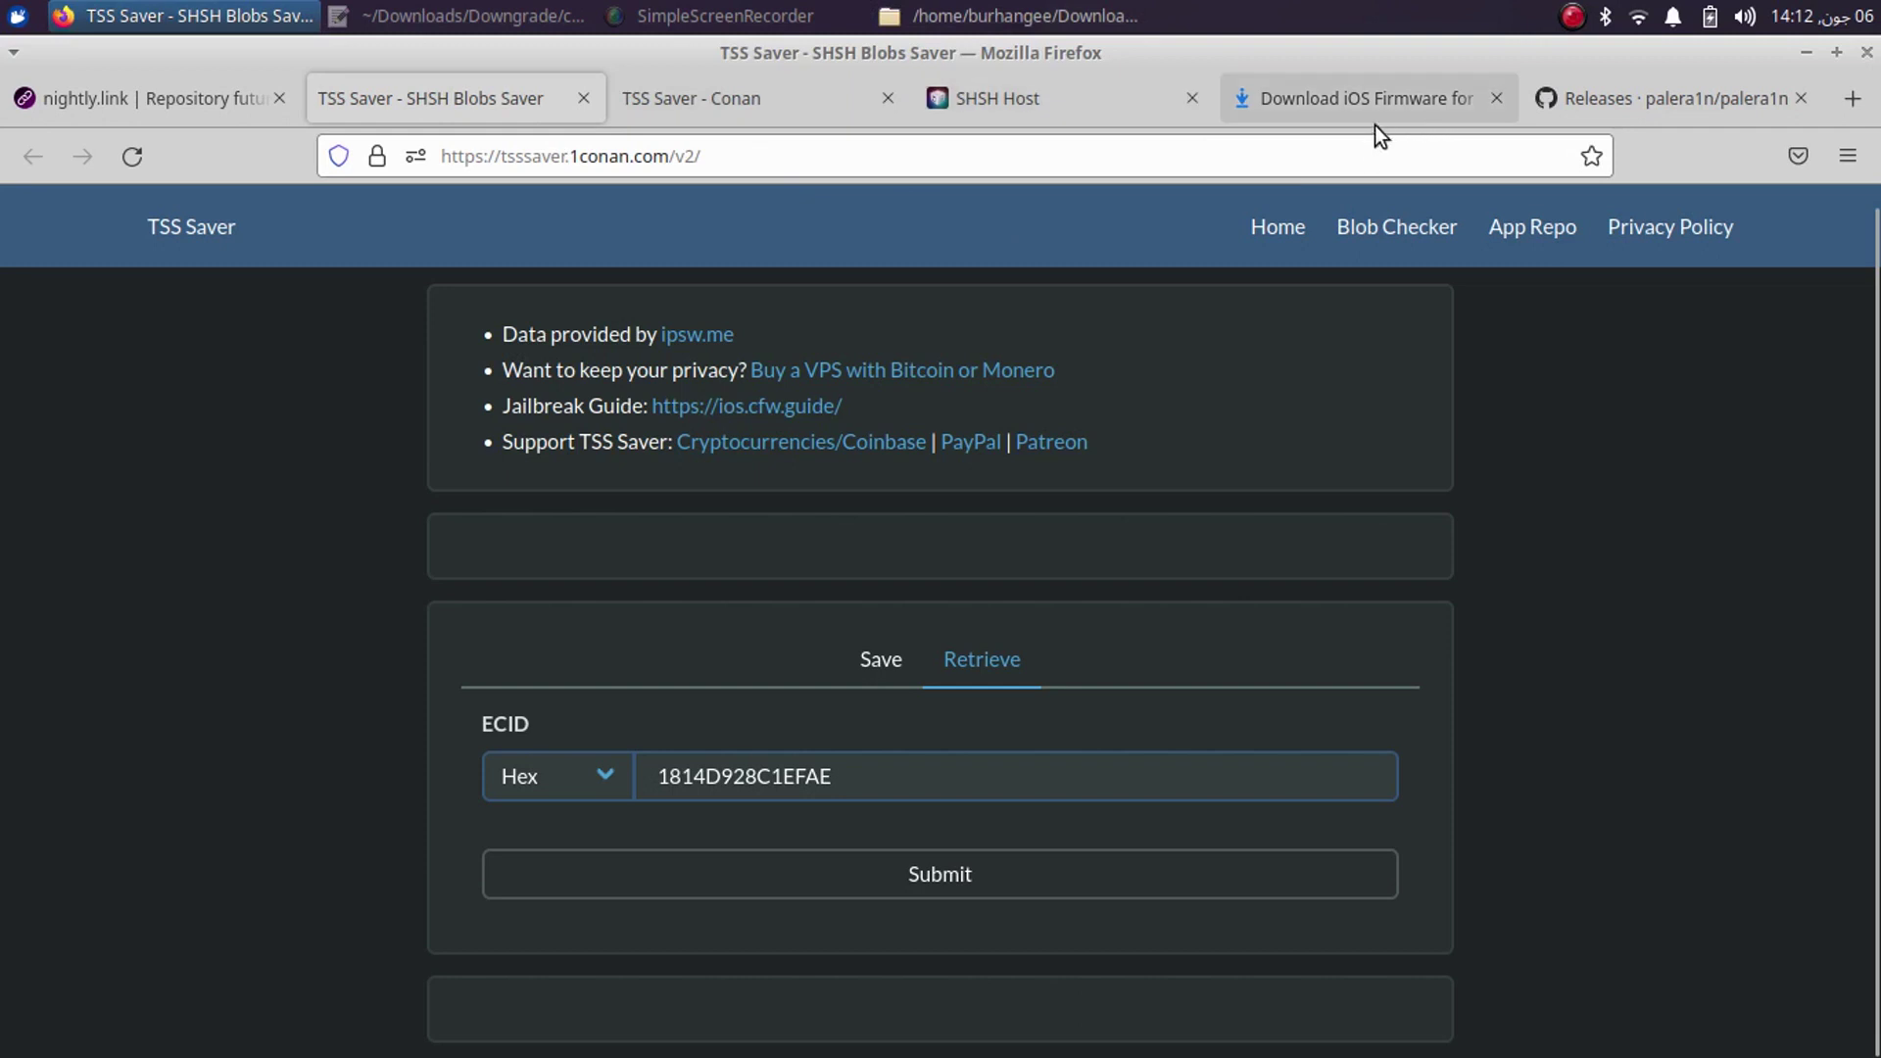
{"action": "left_click", "coordinate": [1356, 98]}
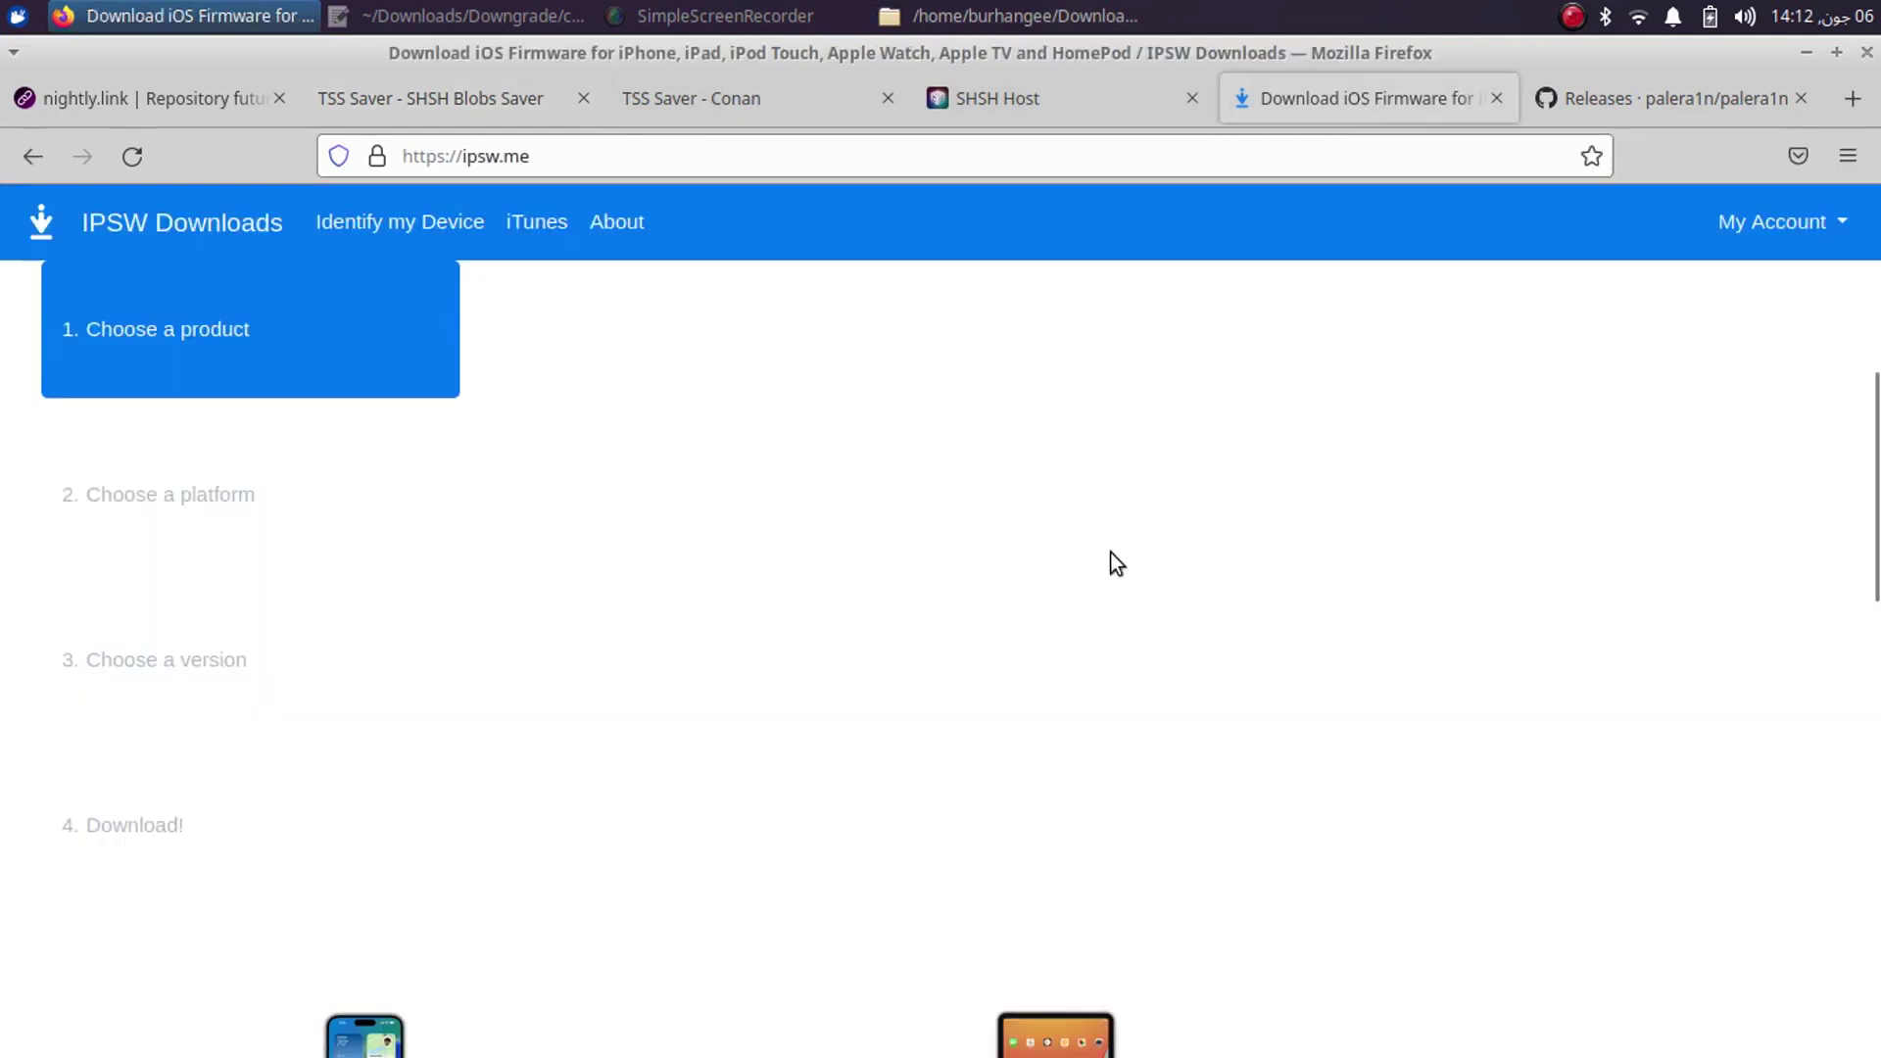
{"action": "scroll", "coordinate": [1587, 583], "scroll_direction": "down", "scroll_amount": 5}
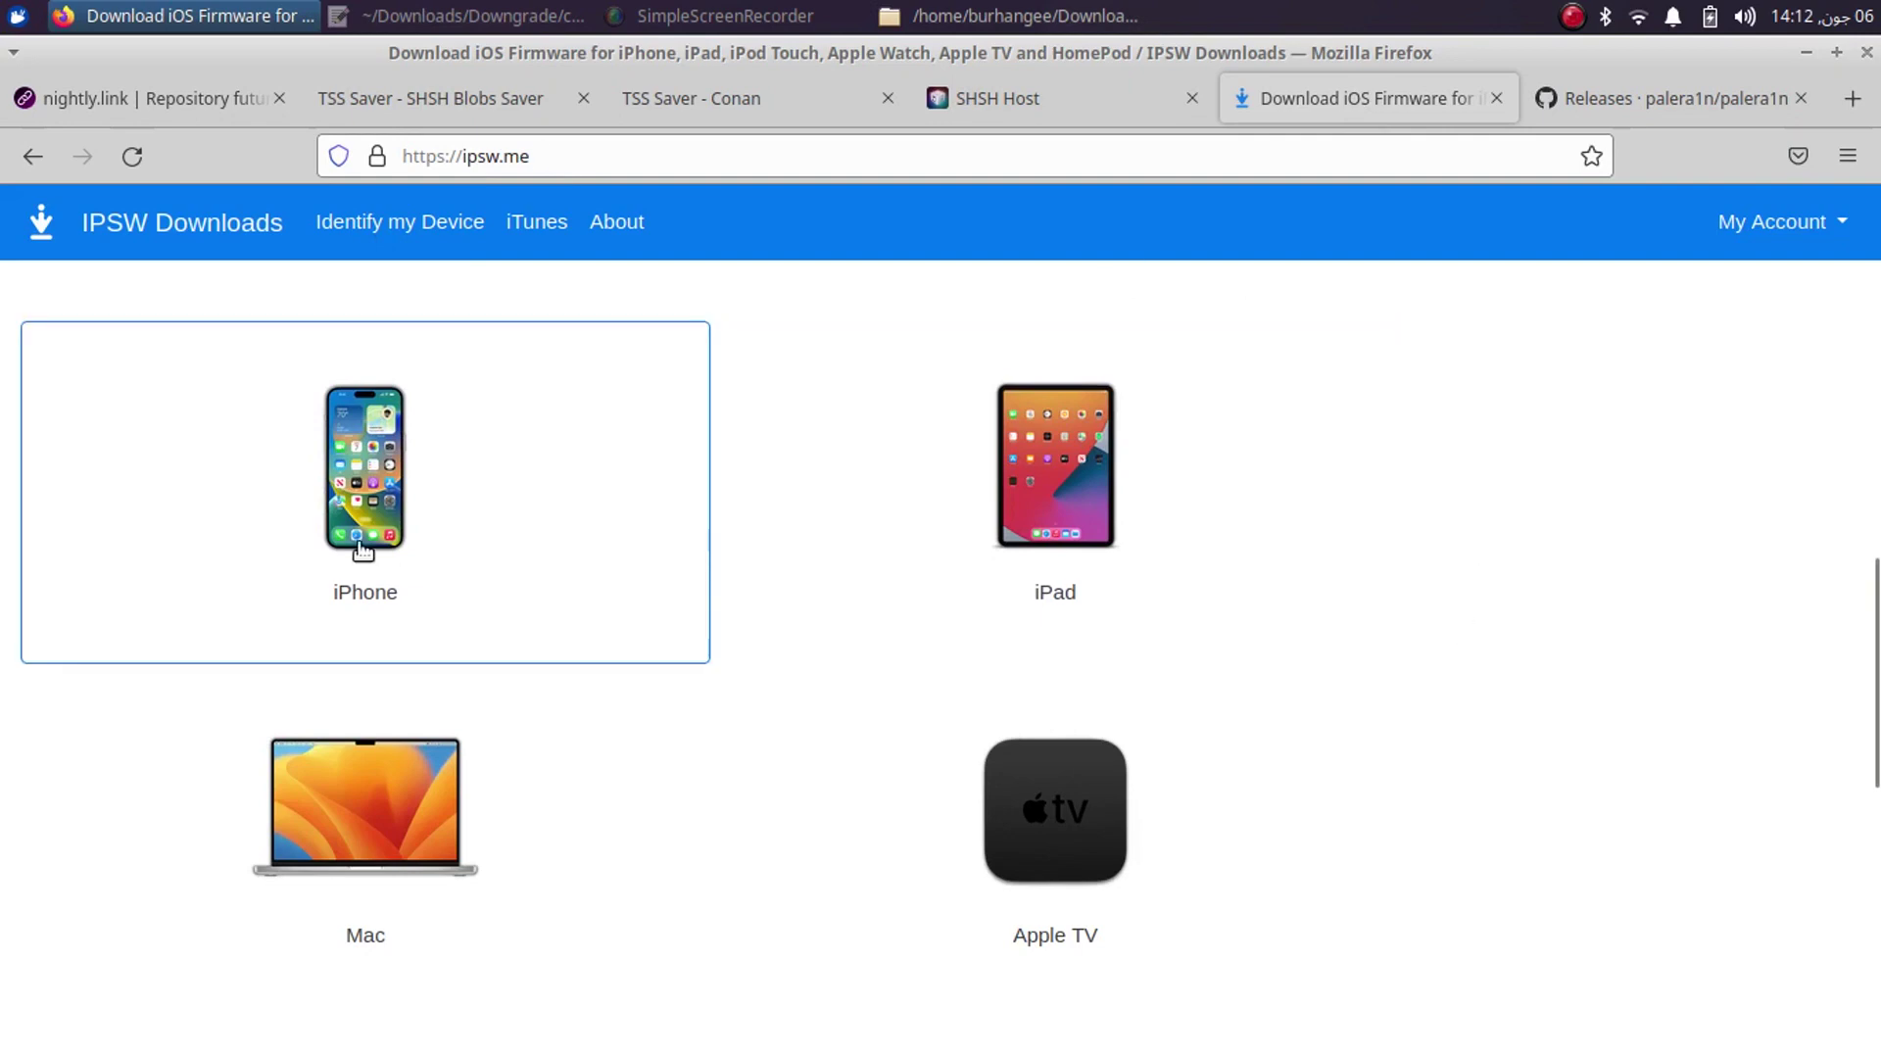
{"action": "left_click", "coordinate": [269, 500]}
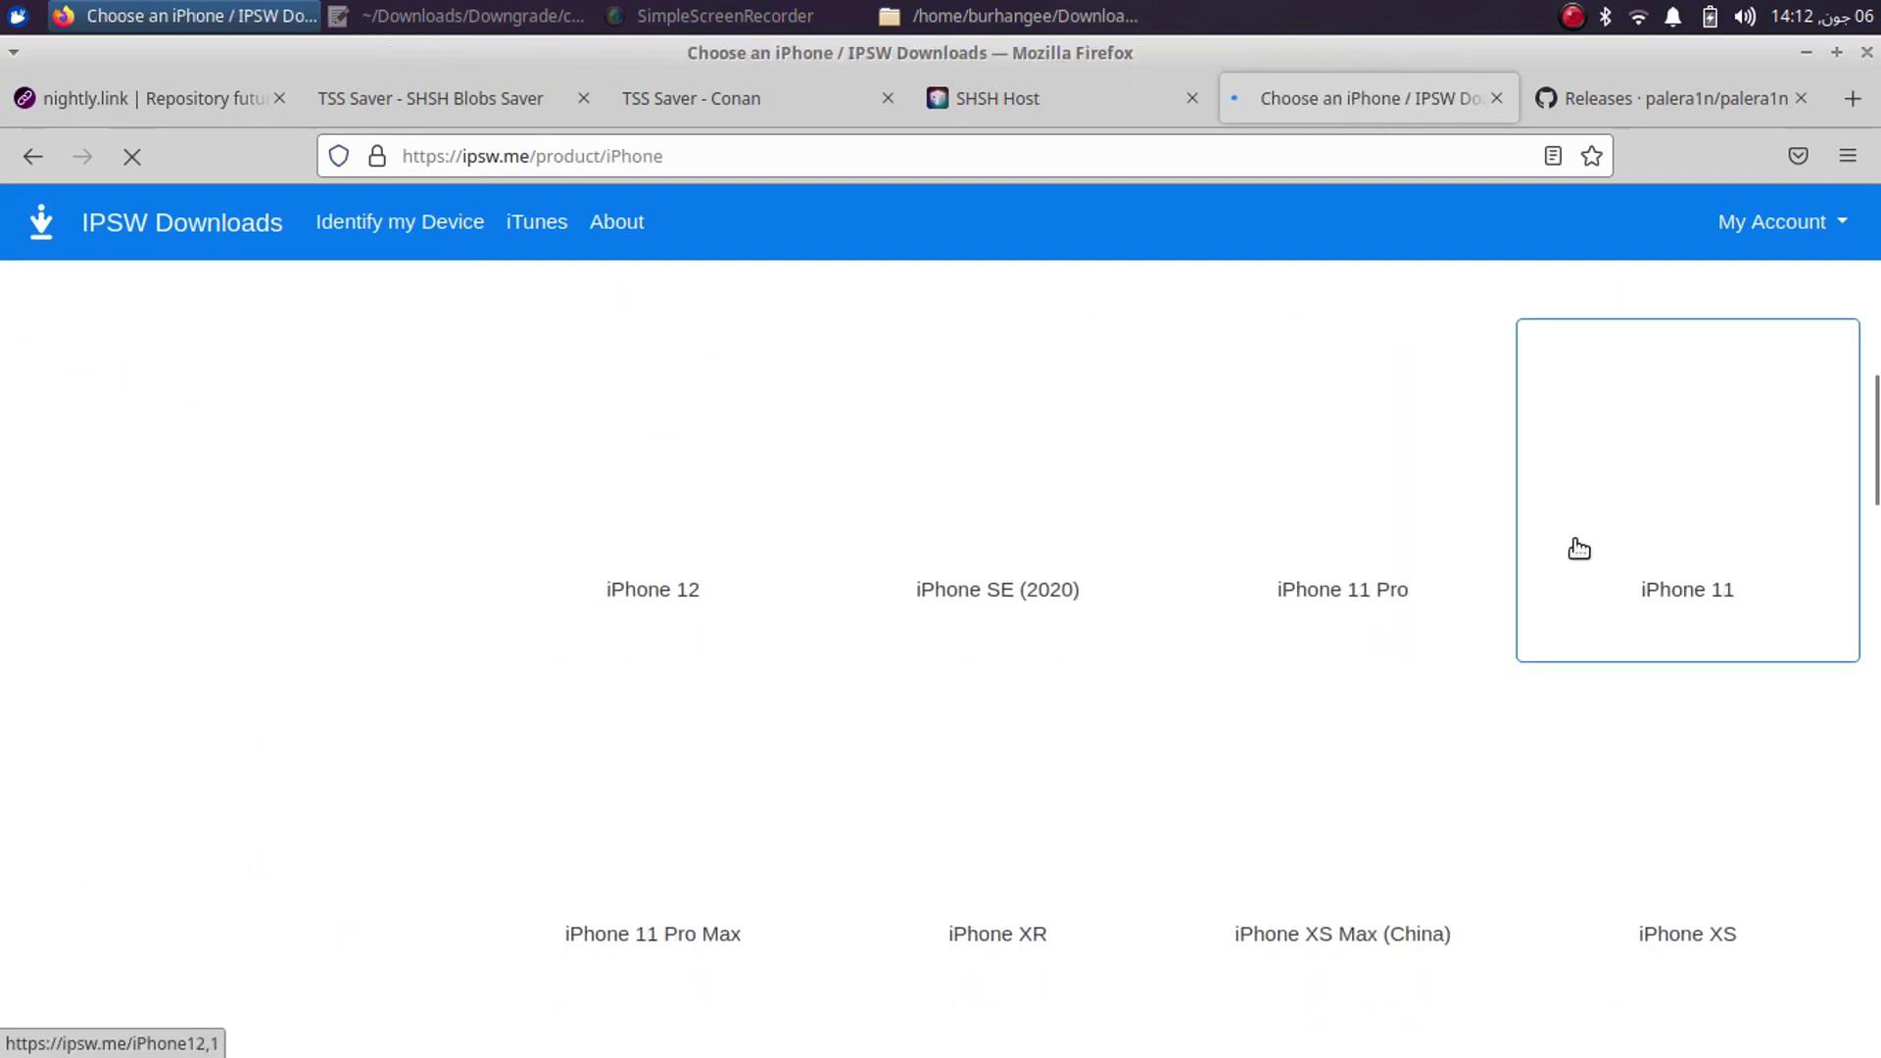
{"action": "scroll", "coordinate": [1578, 548], "scroll_direction": "down", "scroll_amount": 5}
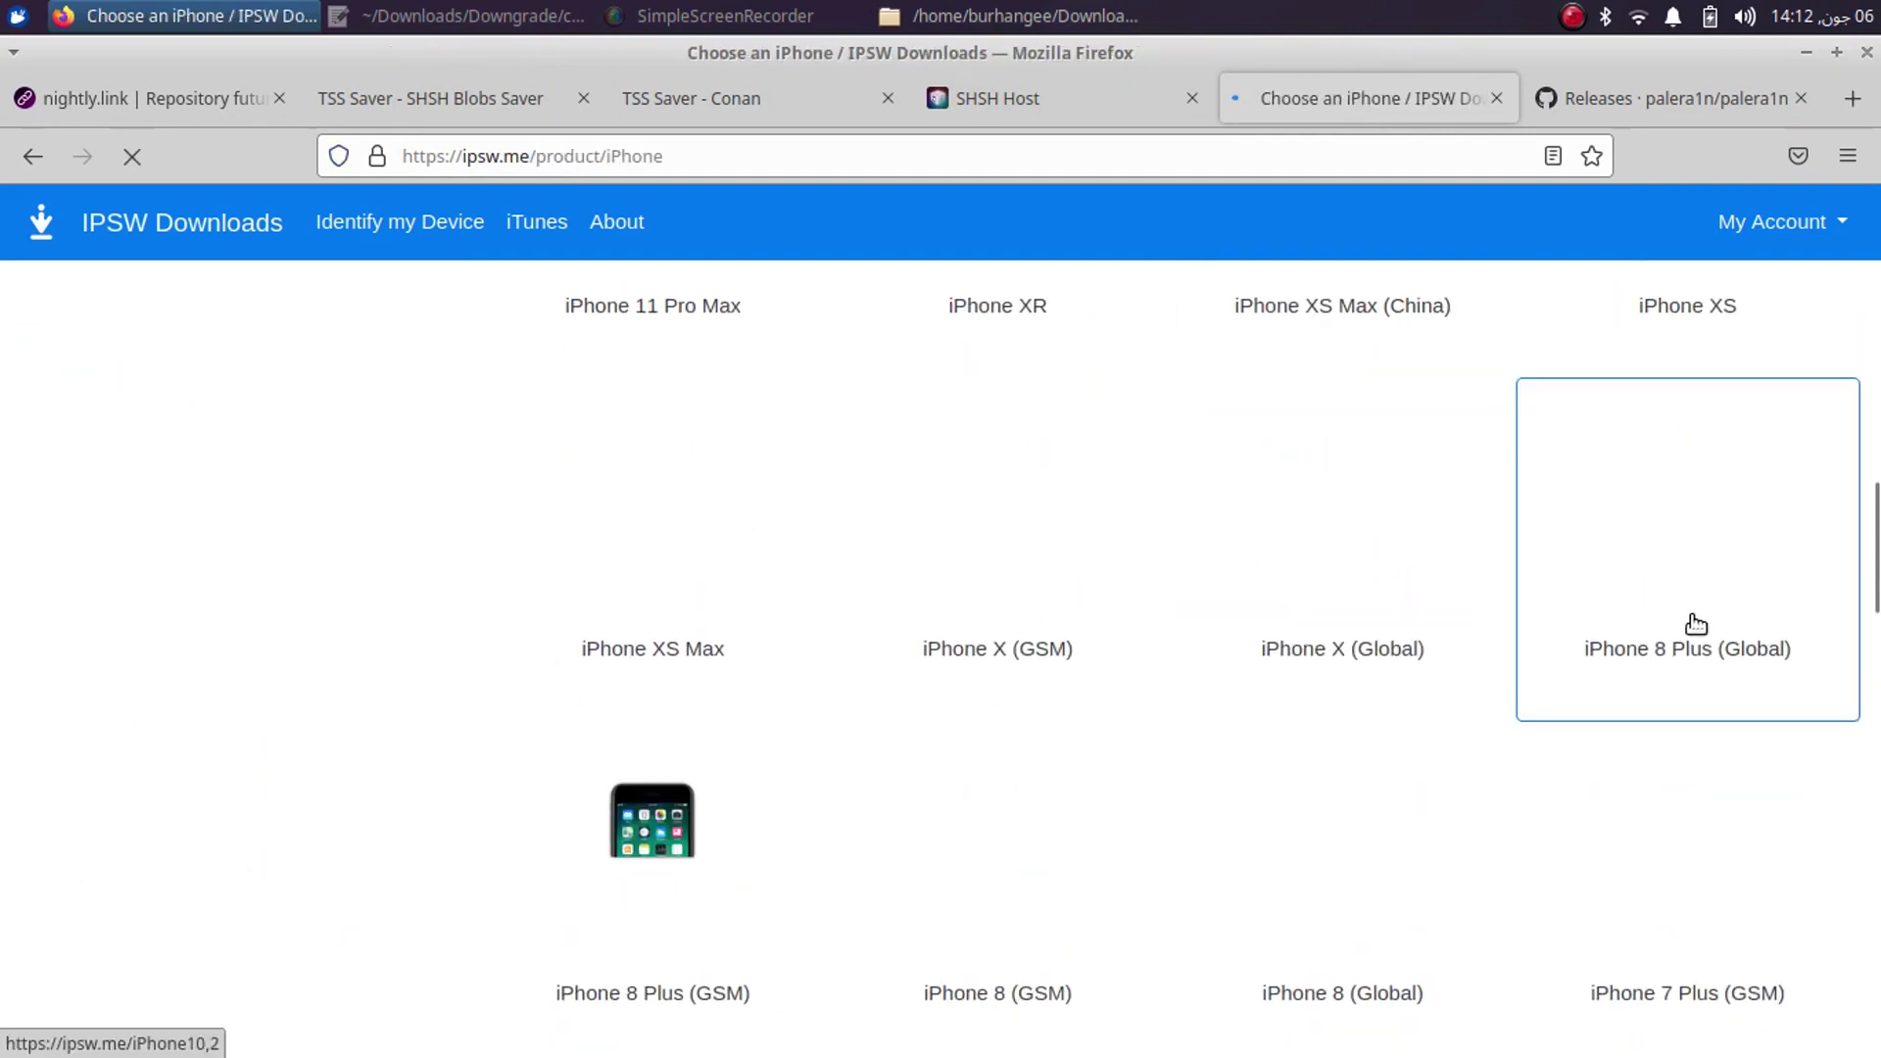
{"action": "scroll", "coordinate": [1007, 704], "scroll_direction": "down", "scroll_amount": 2}
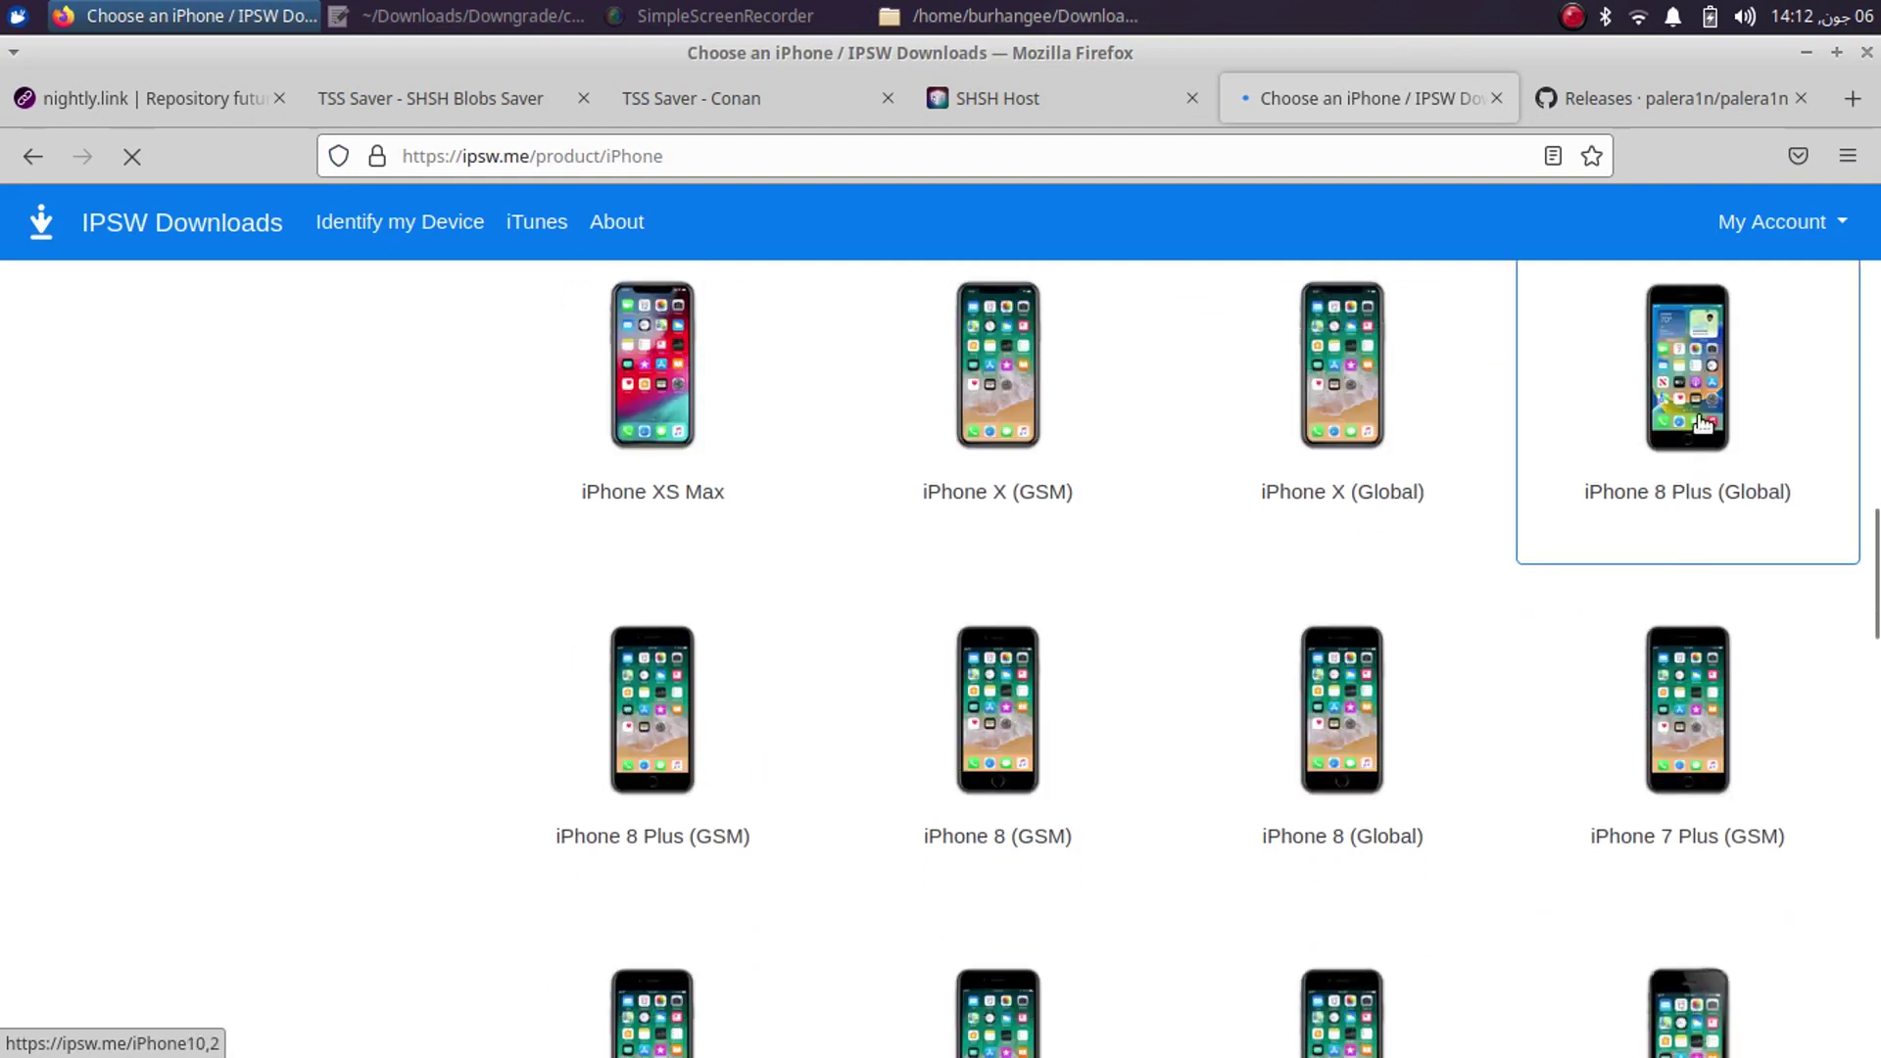
{"action": "left_click", "coordinate": [1702, 423]}
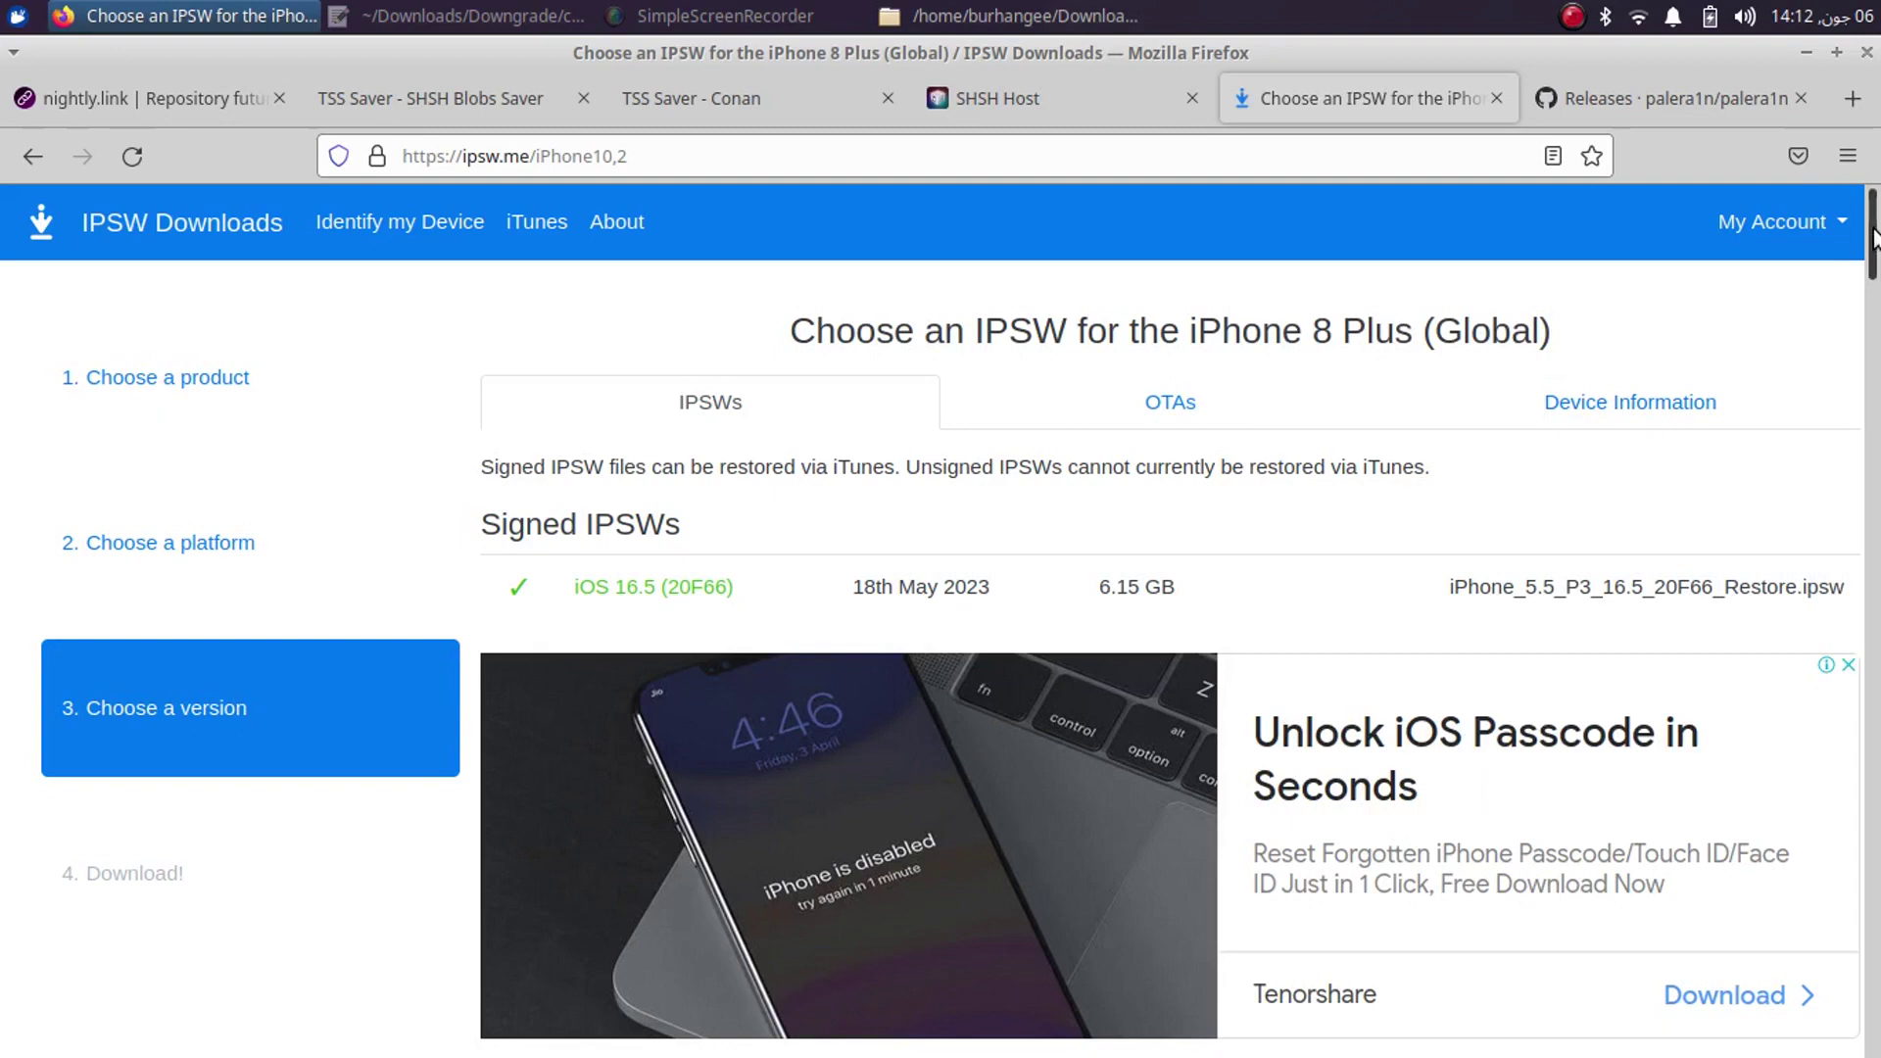
- Find iOS 15.5 (19F77) among the unsigned IPSWs and review its download page
{"action": "left_click_drag", "start_coordinate": [1873, 235], "coordinate": [1875, 597]}
{"action": "scroll", "coordinate": [986, 768], "scroll_direction": "up", "scroll_amount": 5}
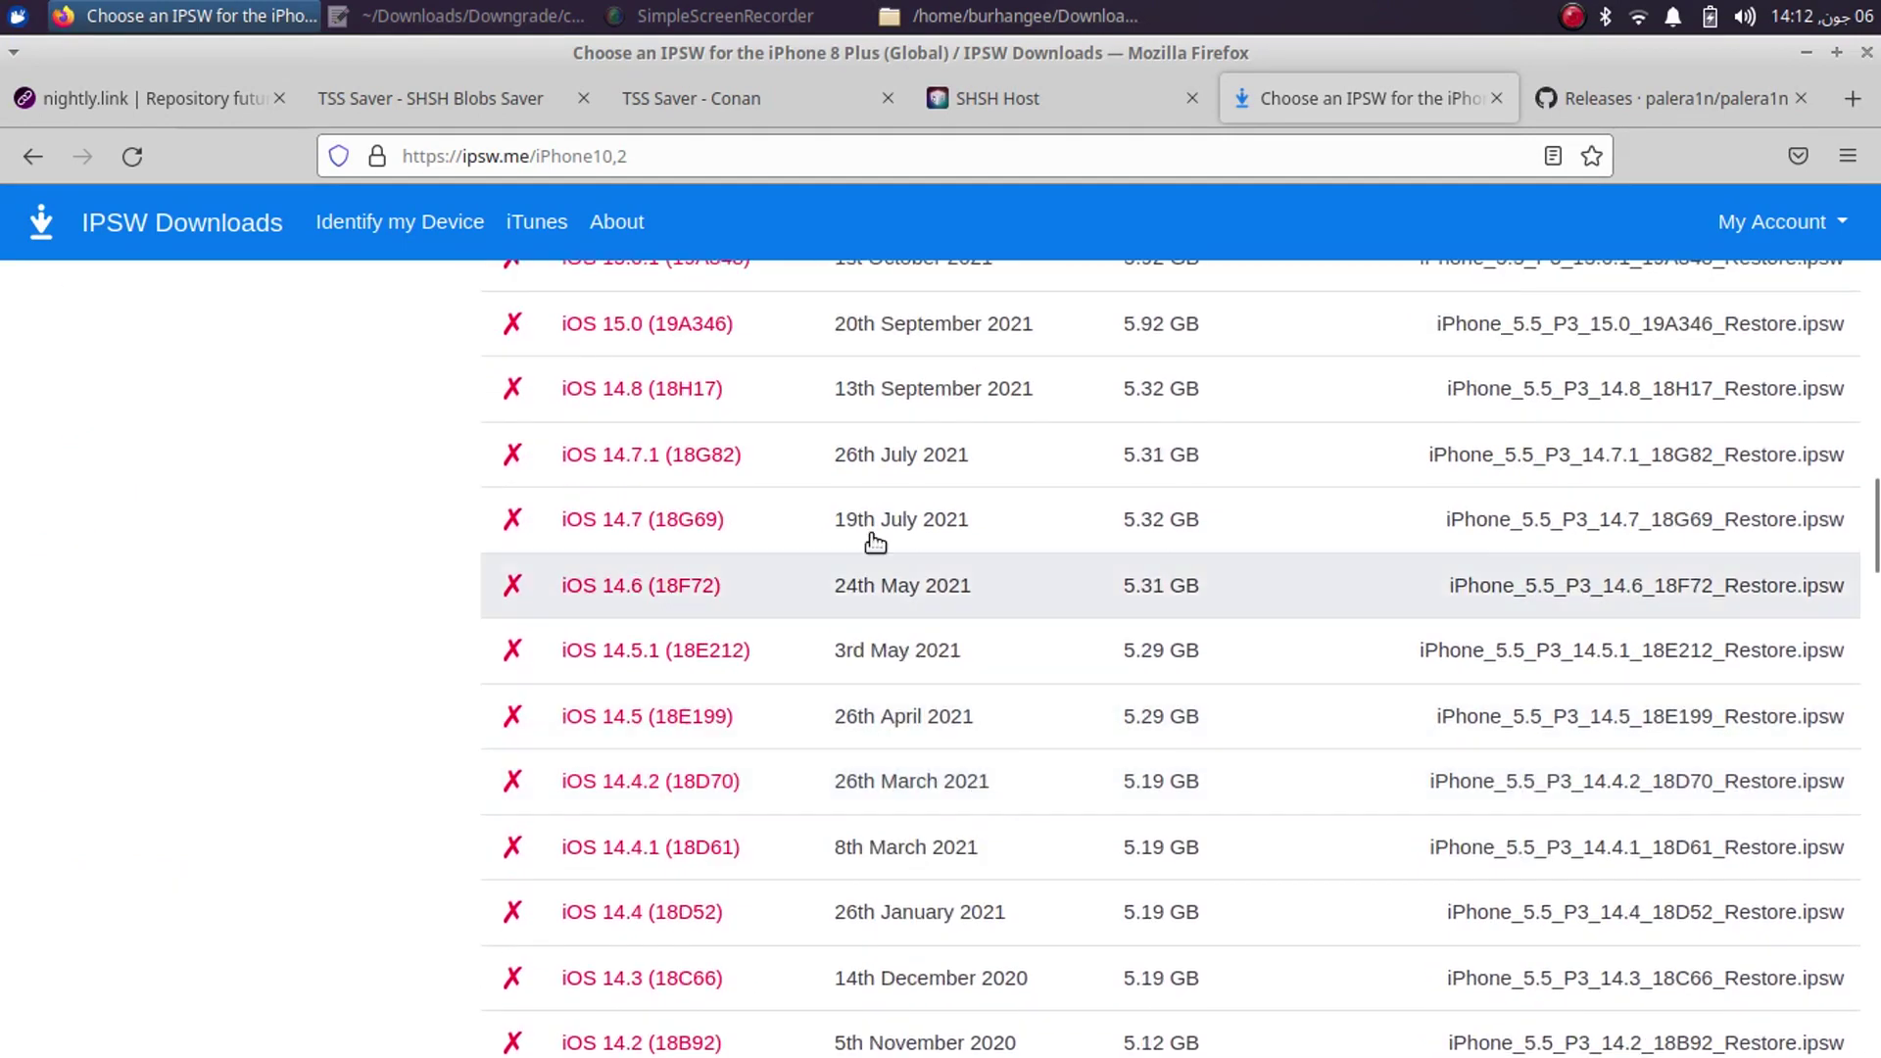
{"action": "scroll", "coordinate": [970, 671], "scroll_direction": "up", "scroll_amount": 6}
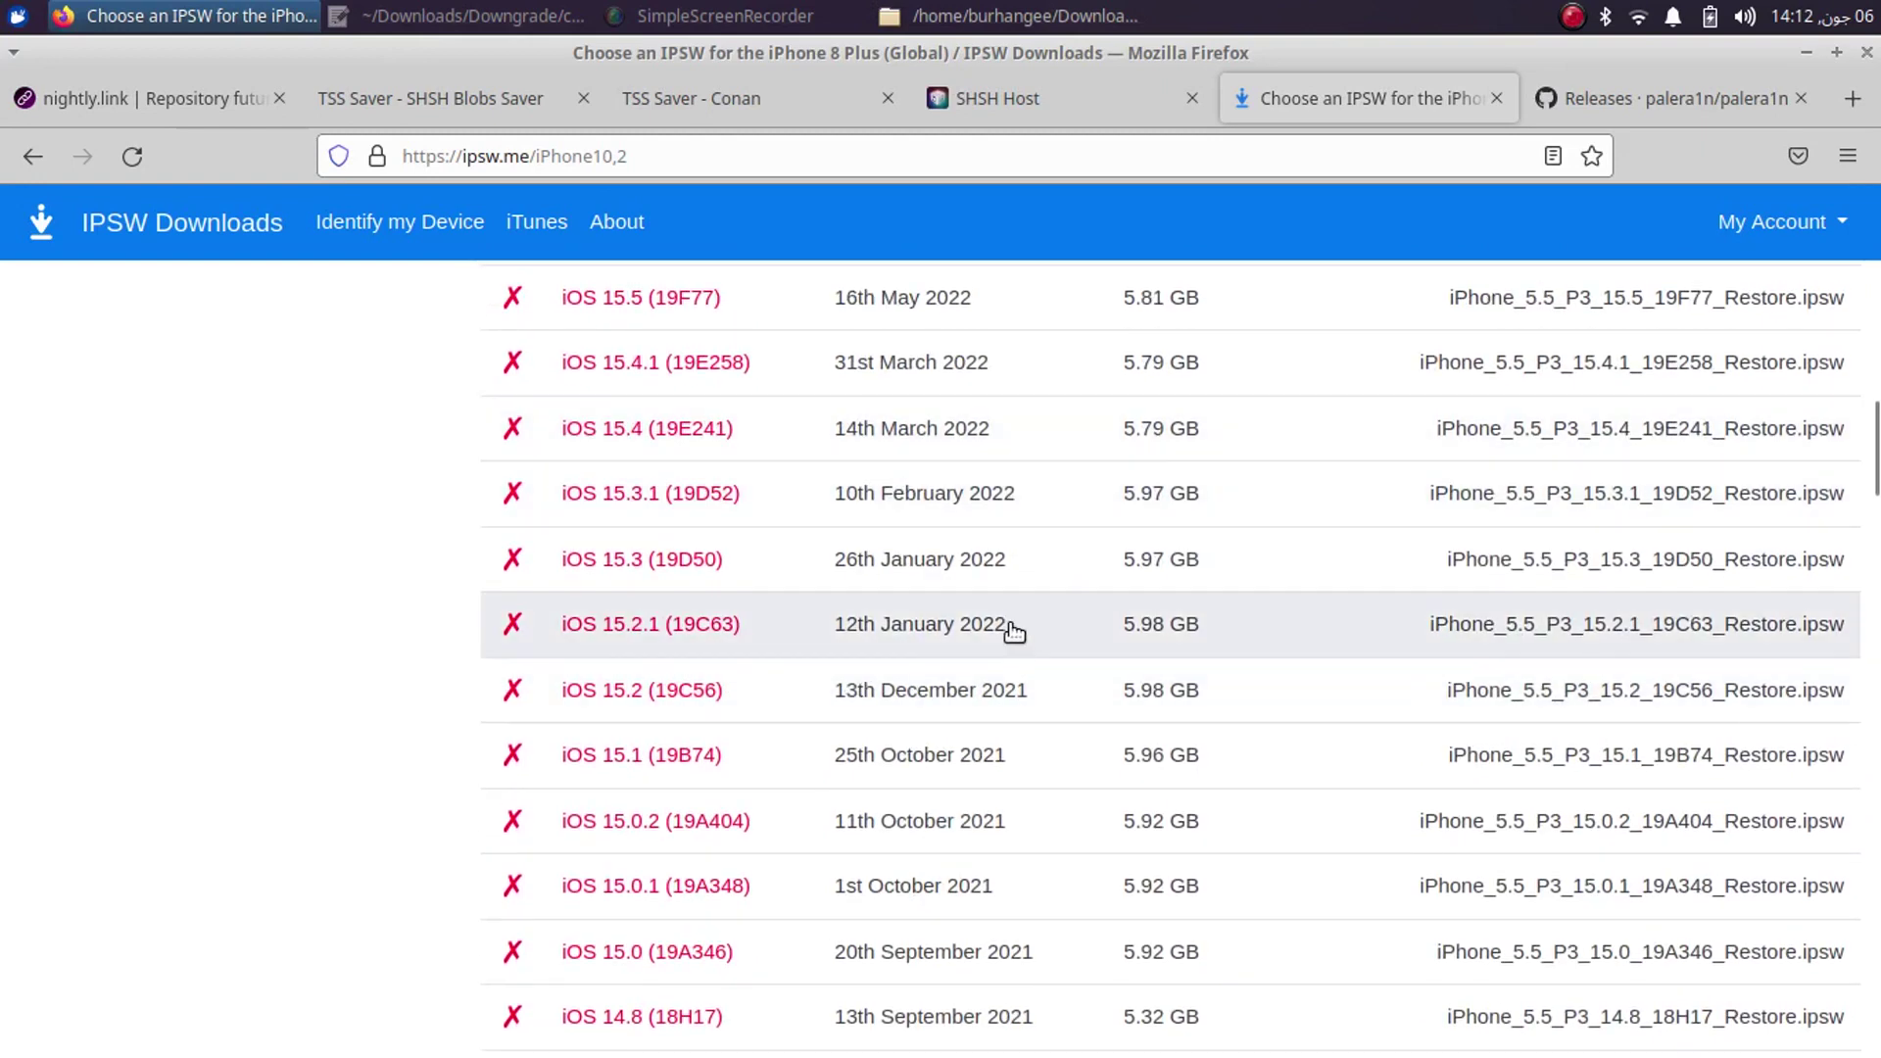
{"action": "scroll", "coordinate": [694, 537], "scroll_direction": "up", "scroll_amount": 2}
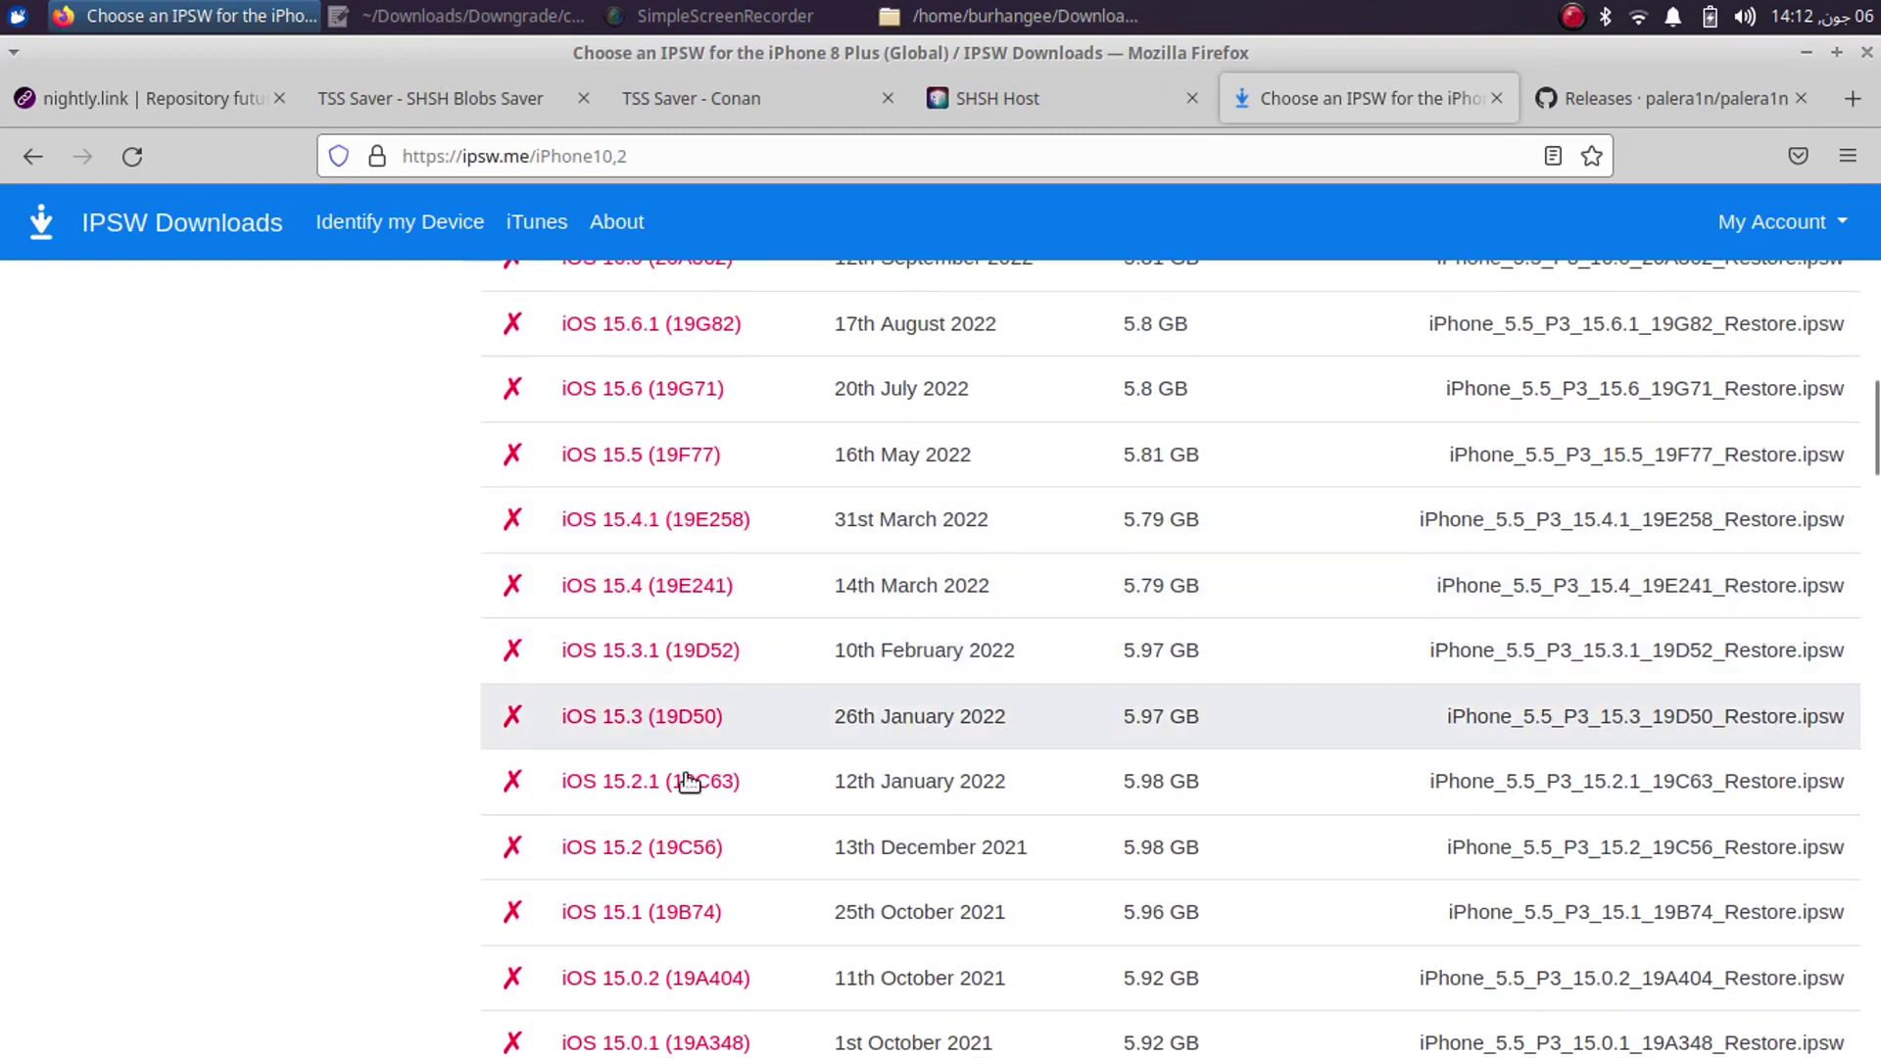
{"action": "left_click", "coordinate": [613, 457]}
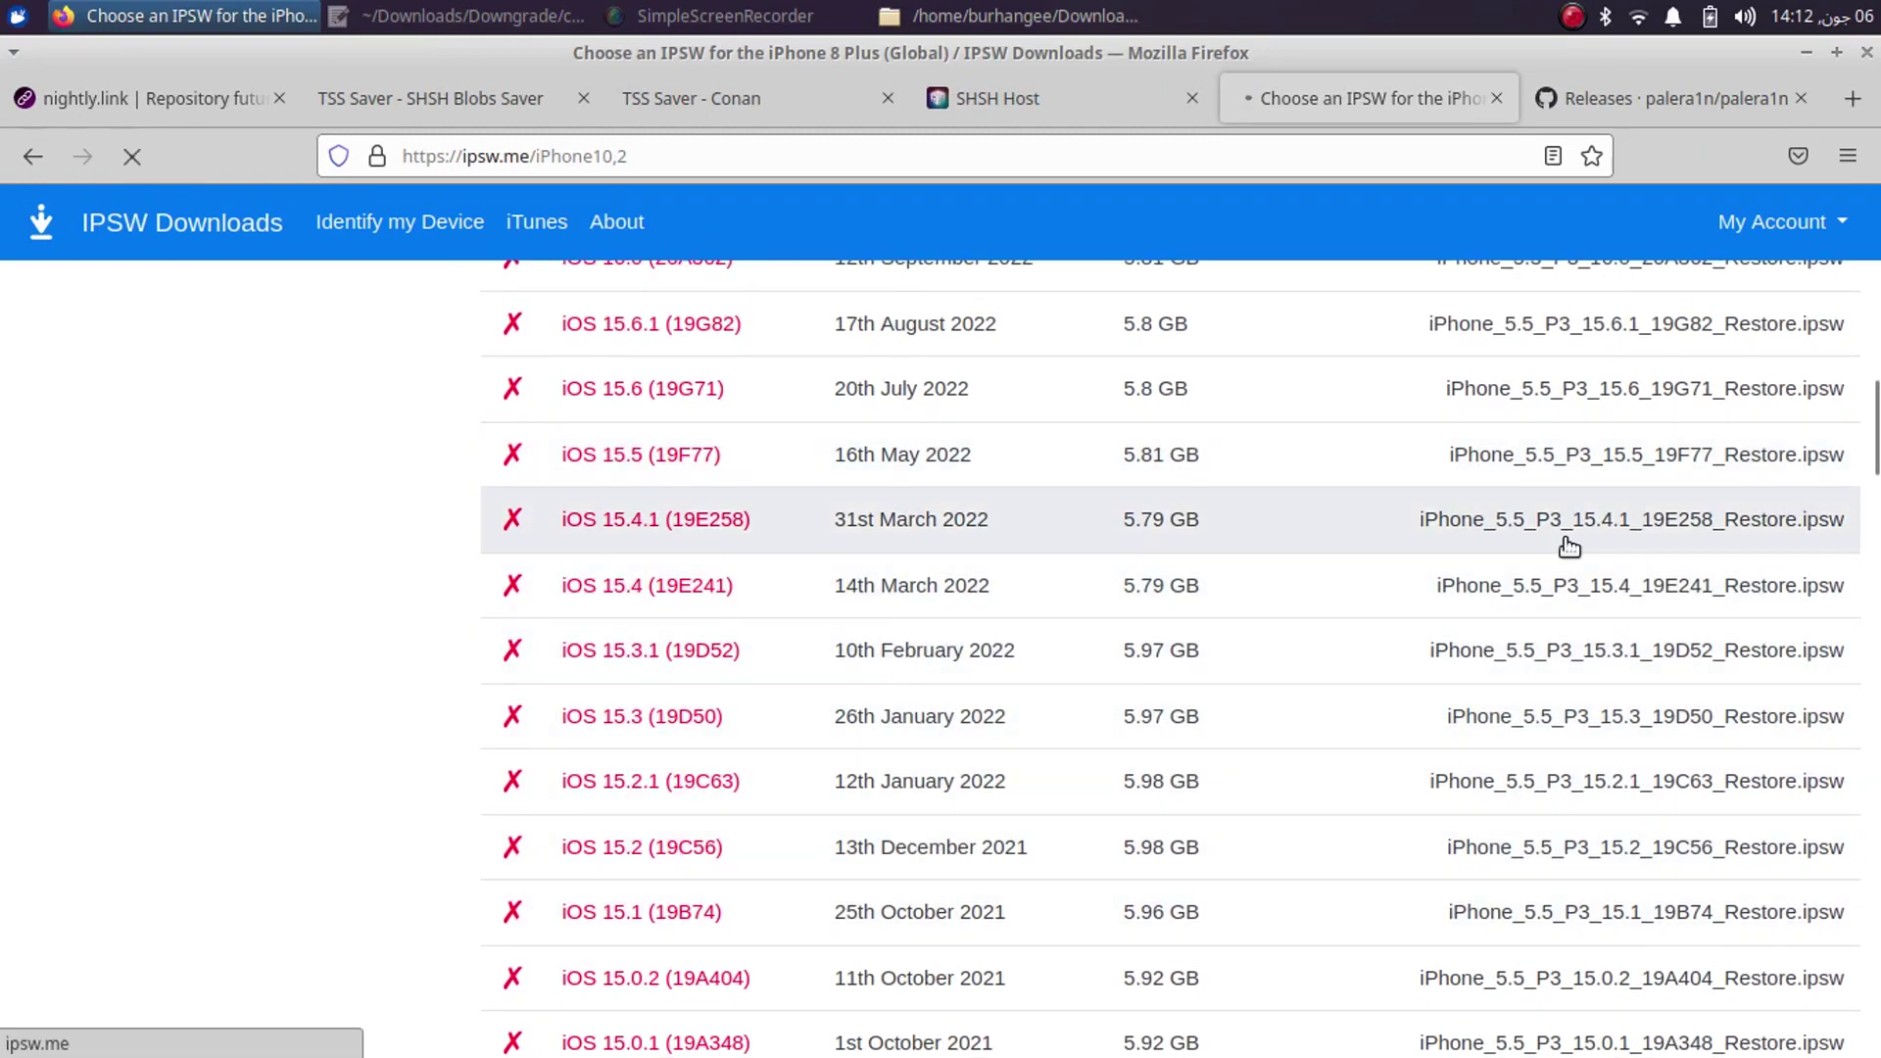
{"action": "scroll", "coordinate": [1352, 583], "scroll_direction": "down", "scroll_amount": 6}
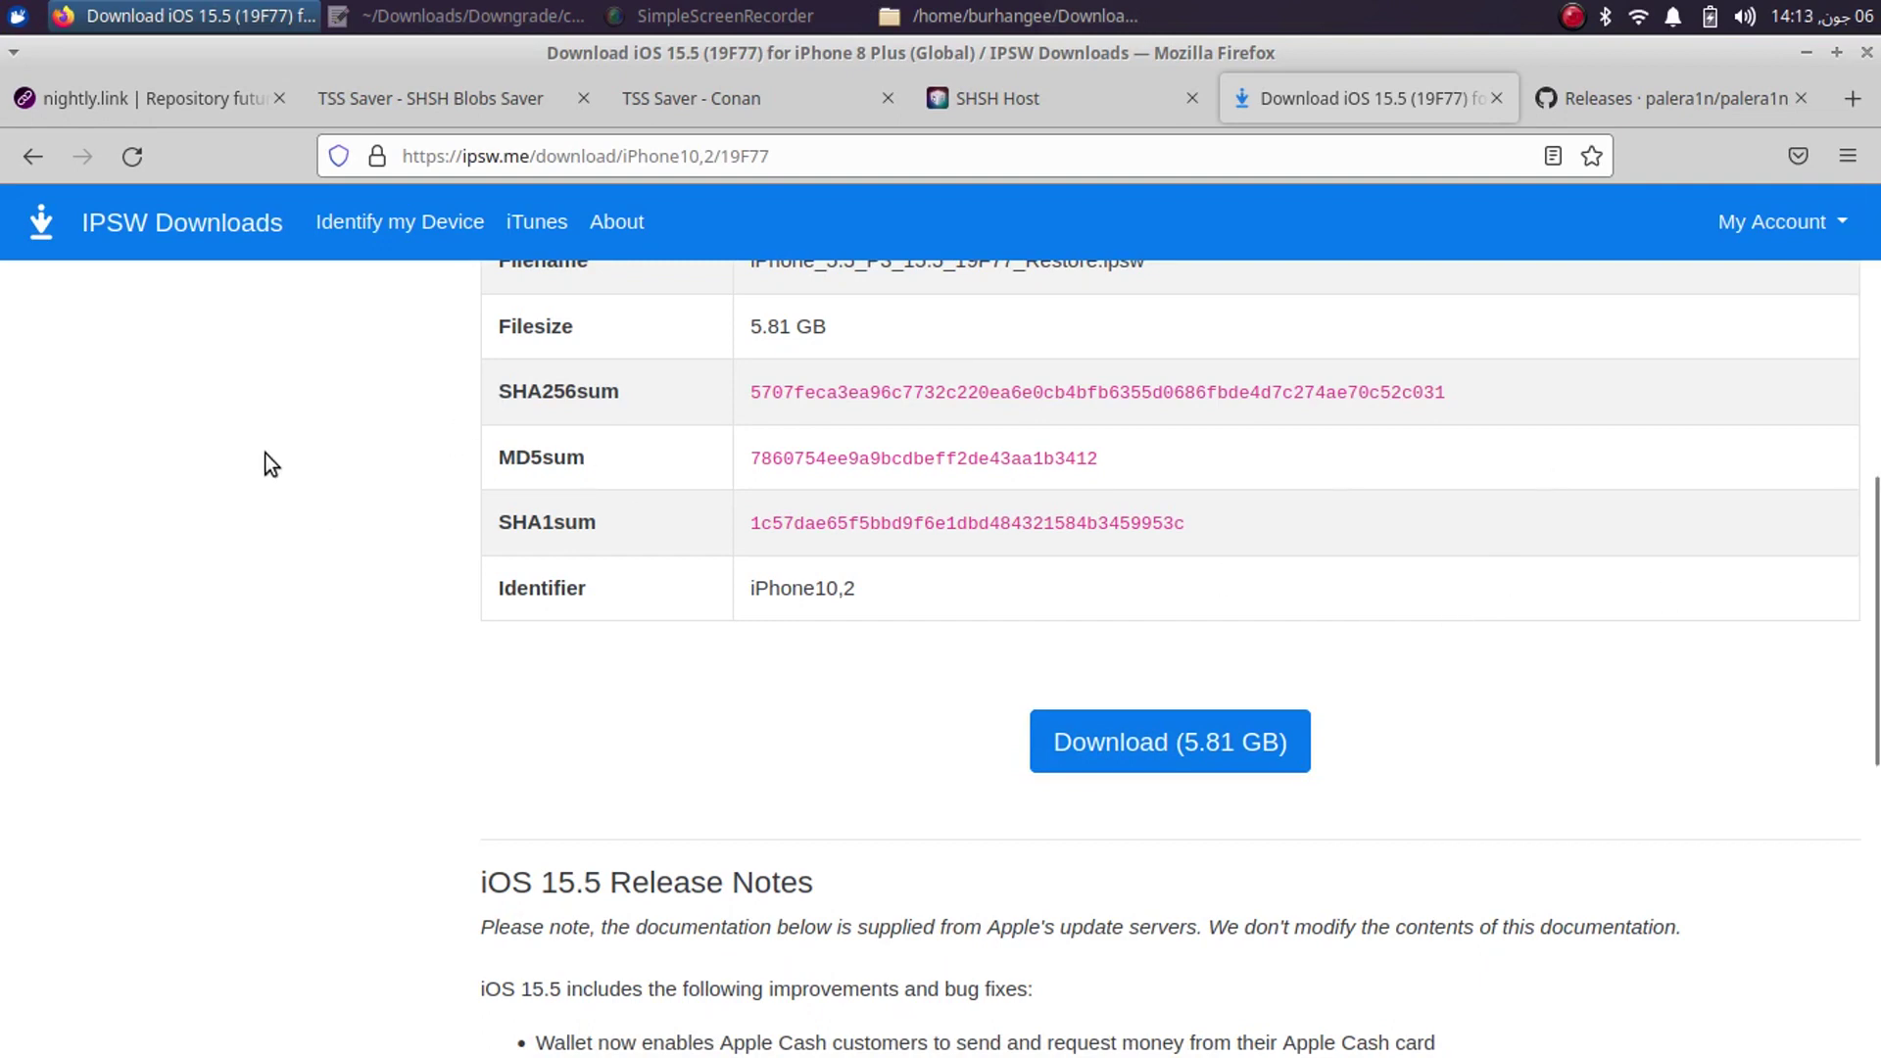
- Open the ipsw.me device finder and make its model number field ready for entry
{"action": "left_click", "coordinate": [406, 231]}
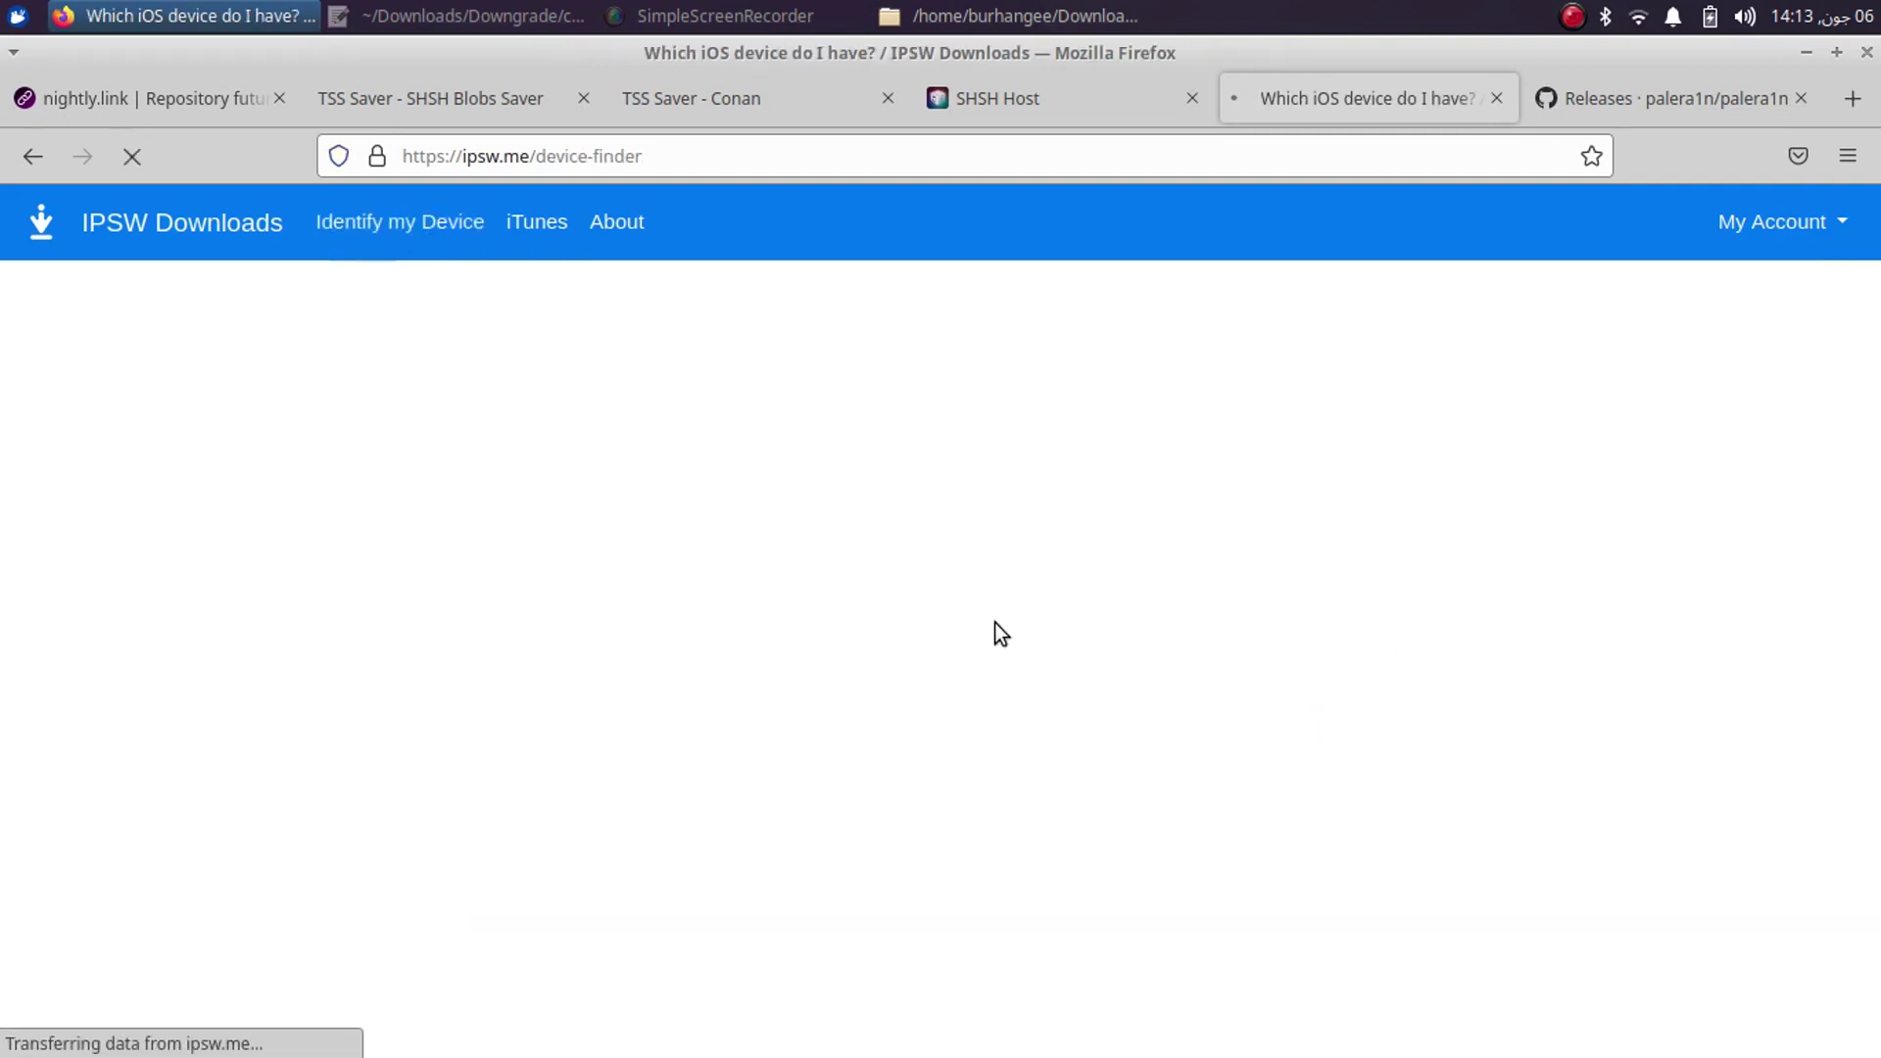
{"action": "scroll", "coordinate": [1141, 601], "scroll_direction": "down", "scroll_amount": 7}
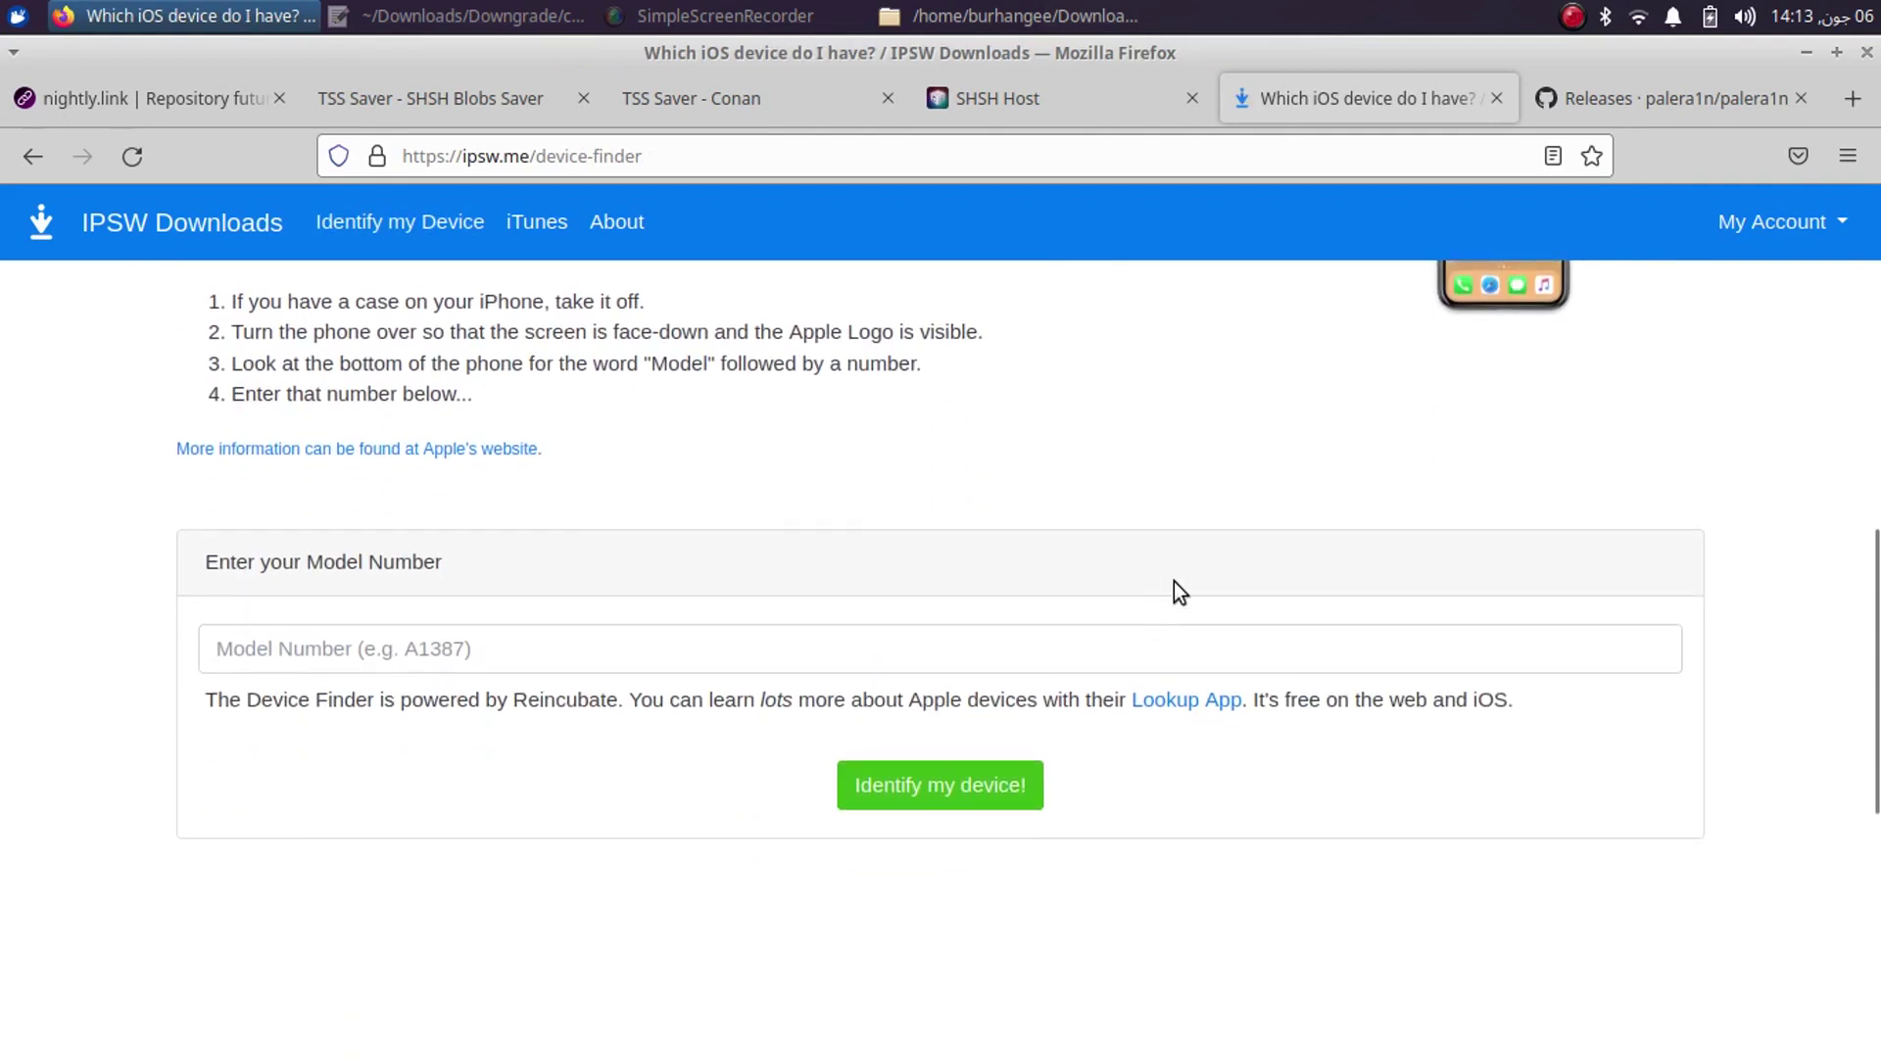
{"action": "left_click", "coordinate": [368, 649]}
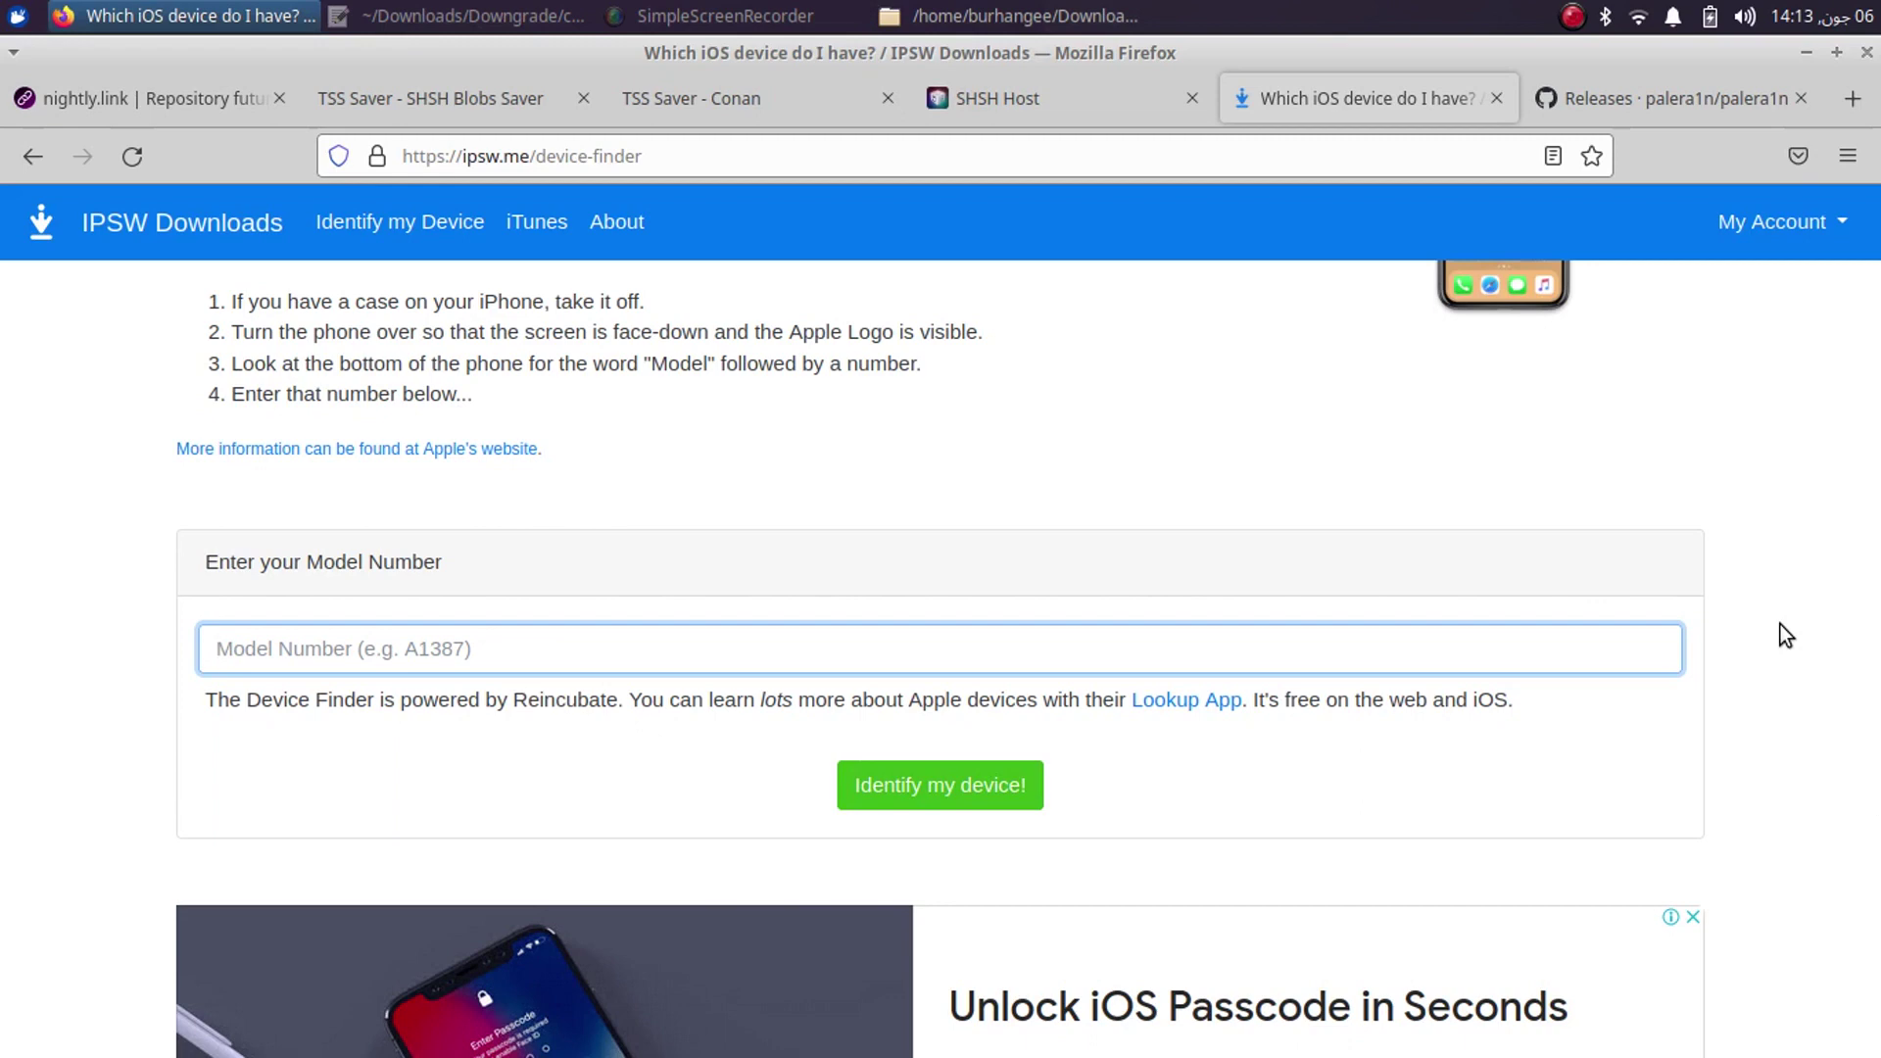
{"action": "left_click", "coordinate": [1572, 16]}
{"action": "left_click", "coordinate": [1579, 53]}
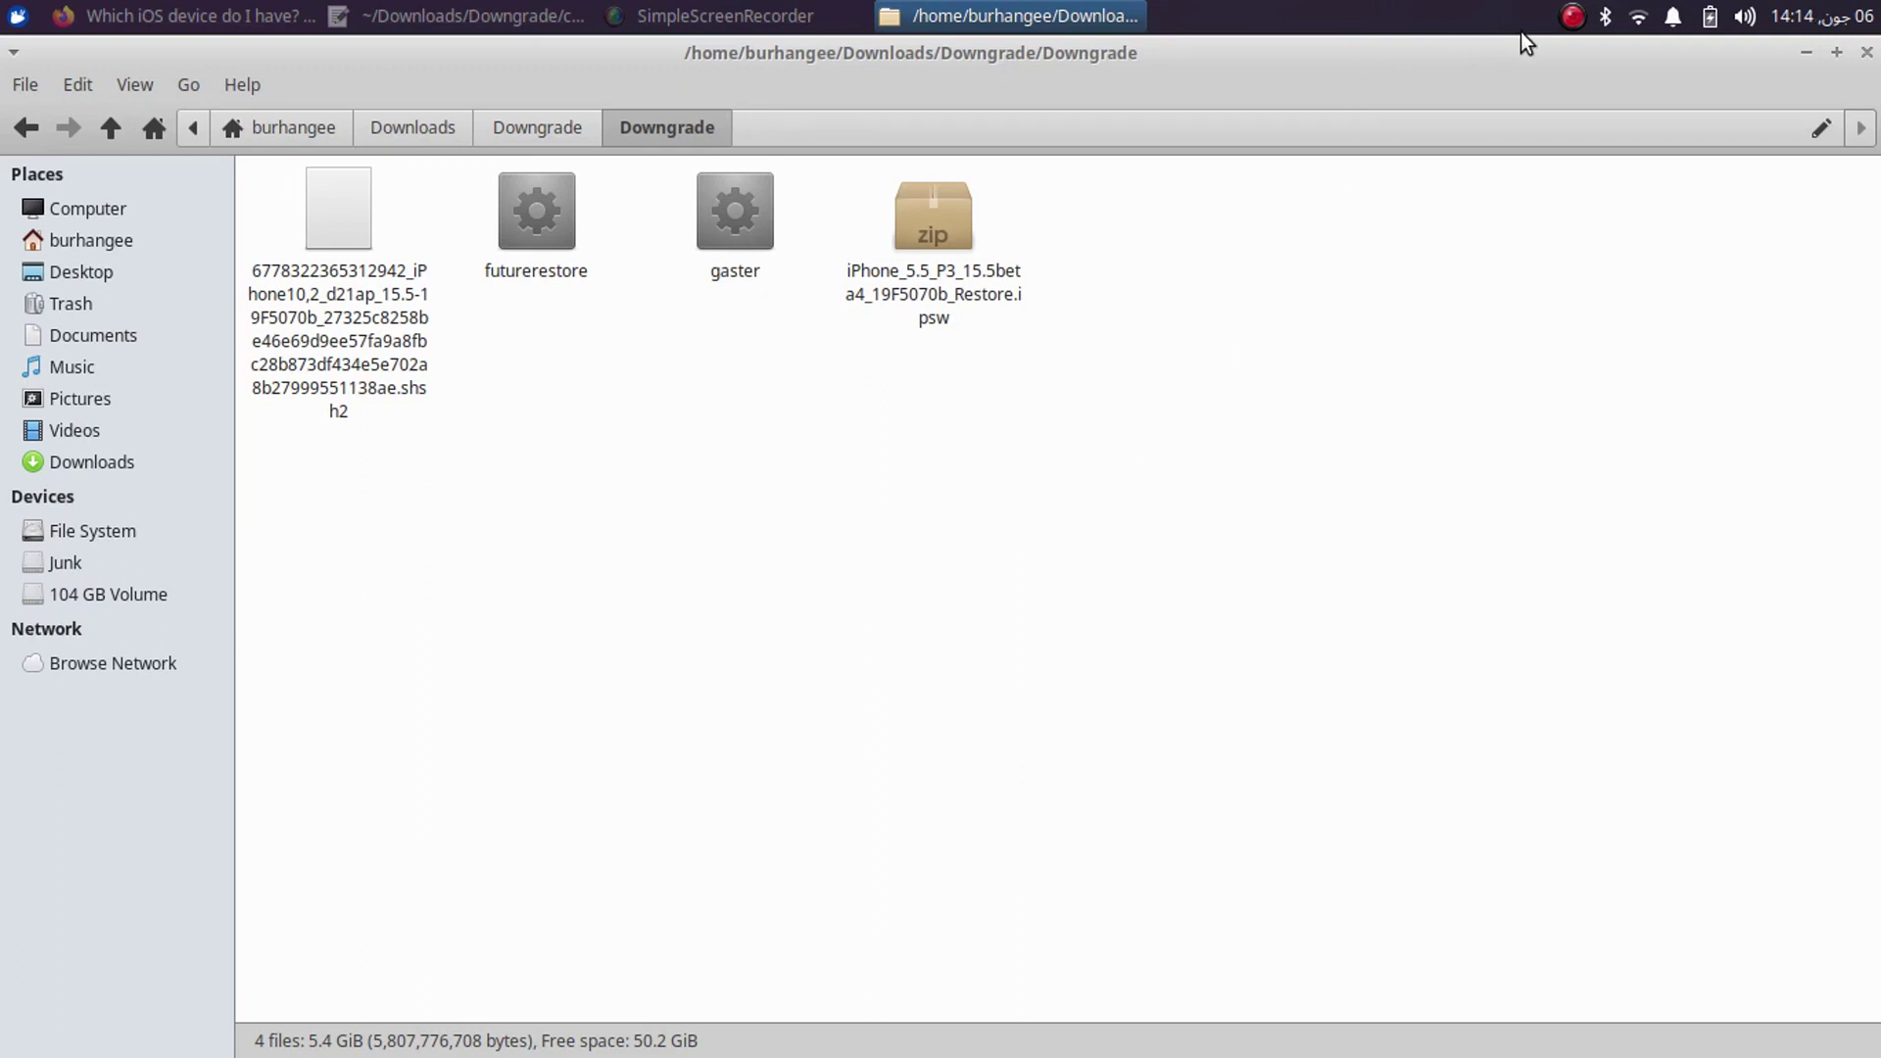
{"action": "left_click", "coordinate": [1571, 15]}
{"action": "left_click", "coordinate": [1579, 51]}
- Open a terminal in the inner Downgrade folder, place it below the files, and run gaster with sudo to pwn the connected iPhone
{"action": "right_click", "coordinate": [858, 456]}
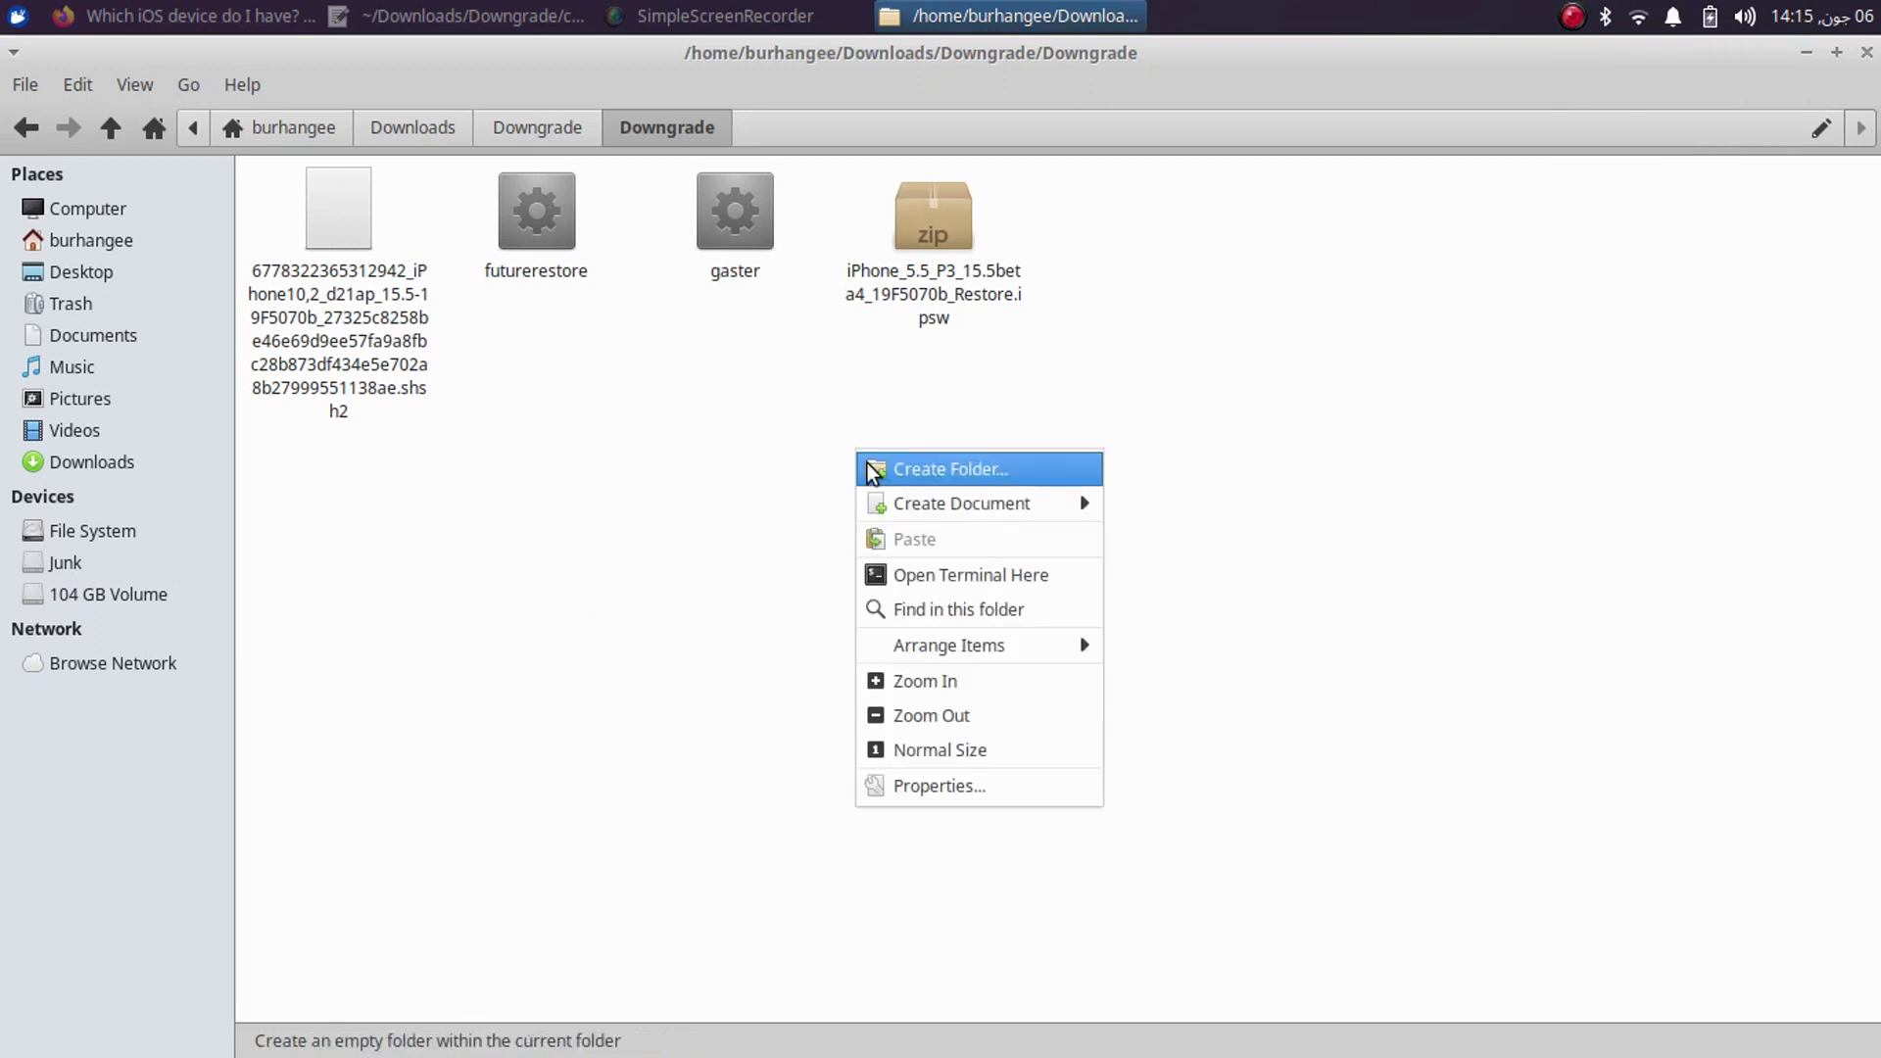
{"action": "left_click", "coordinate": [979, 574]}
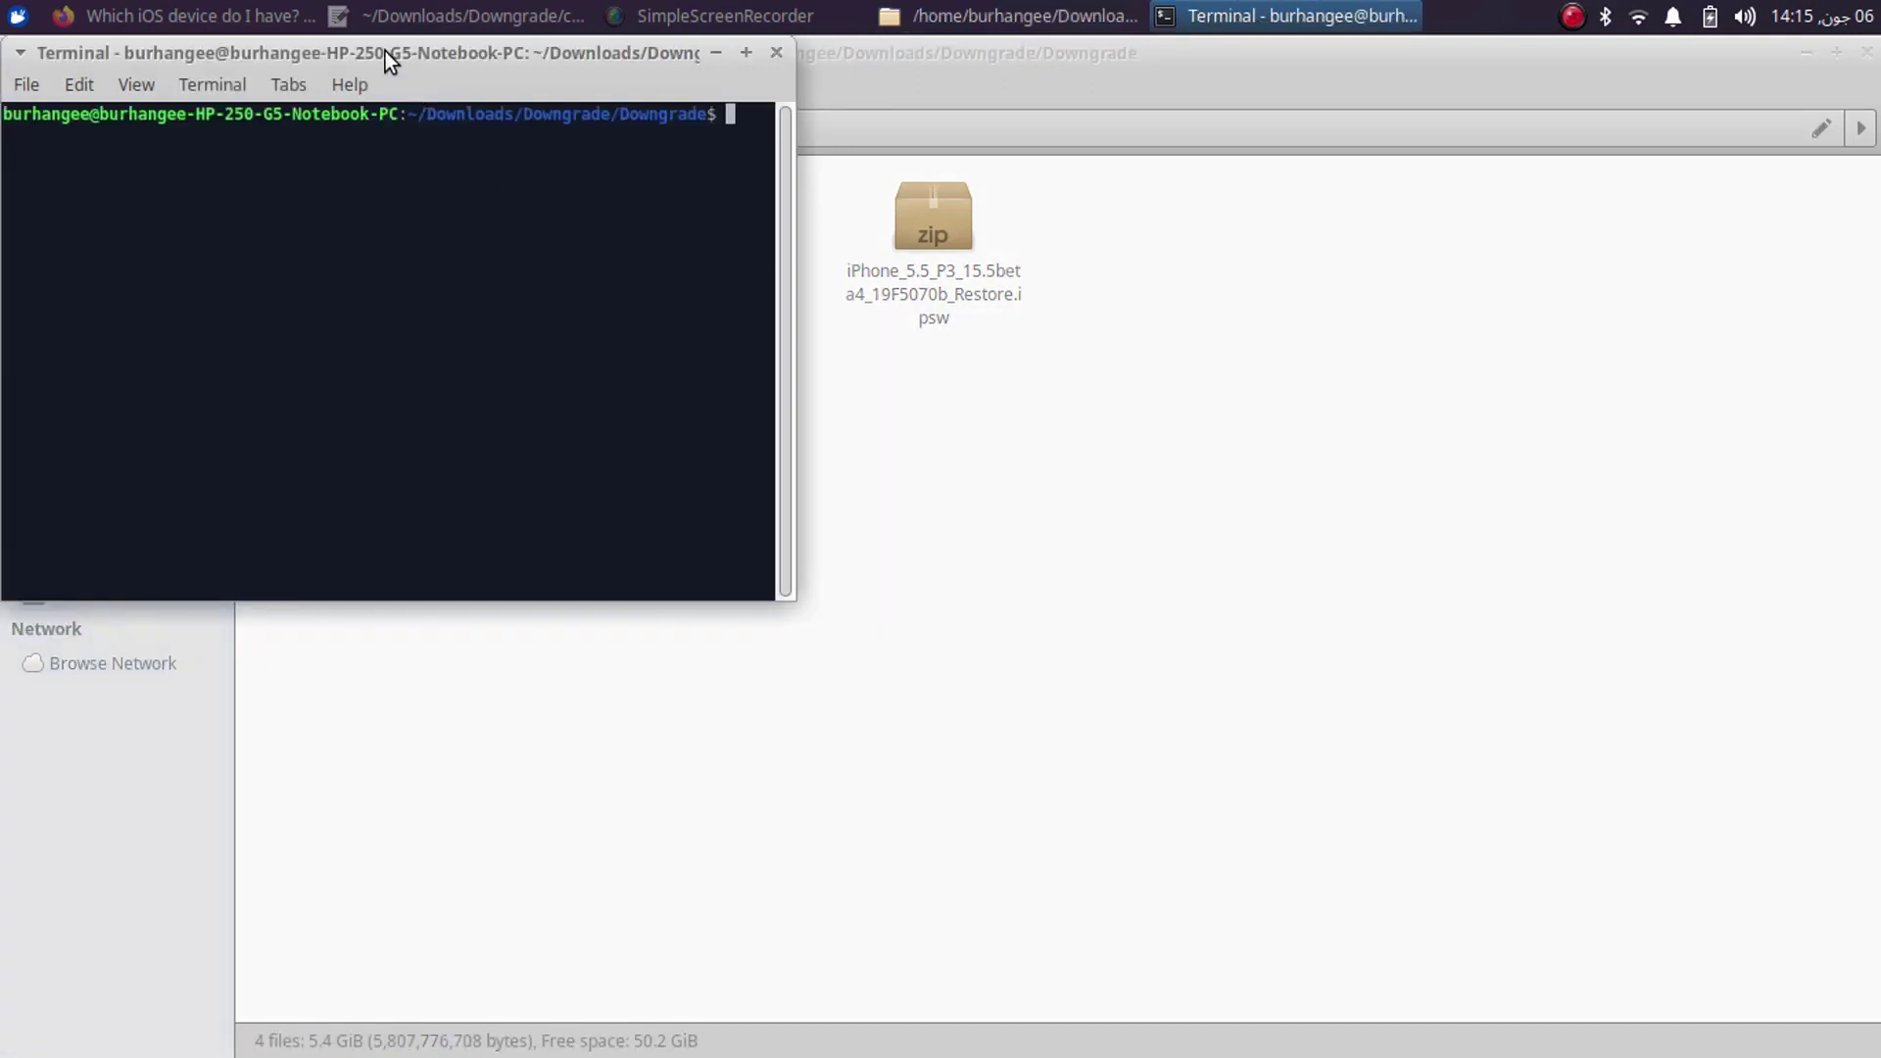
{"action": "left_click_drag", "start_coordinate": [385, 52], "coordinate": [1012, 373]}
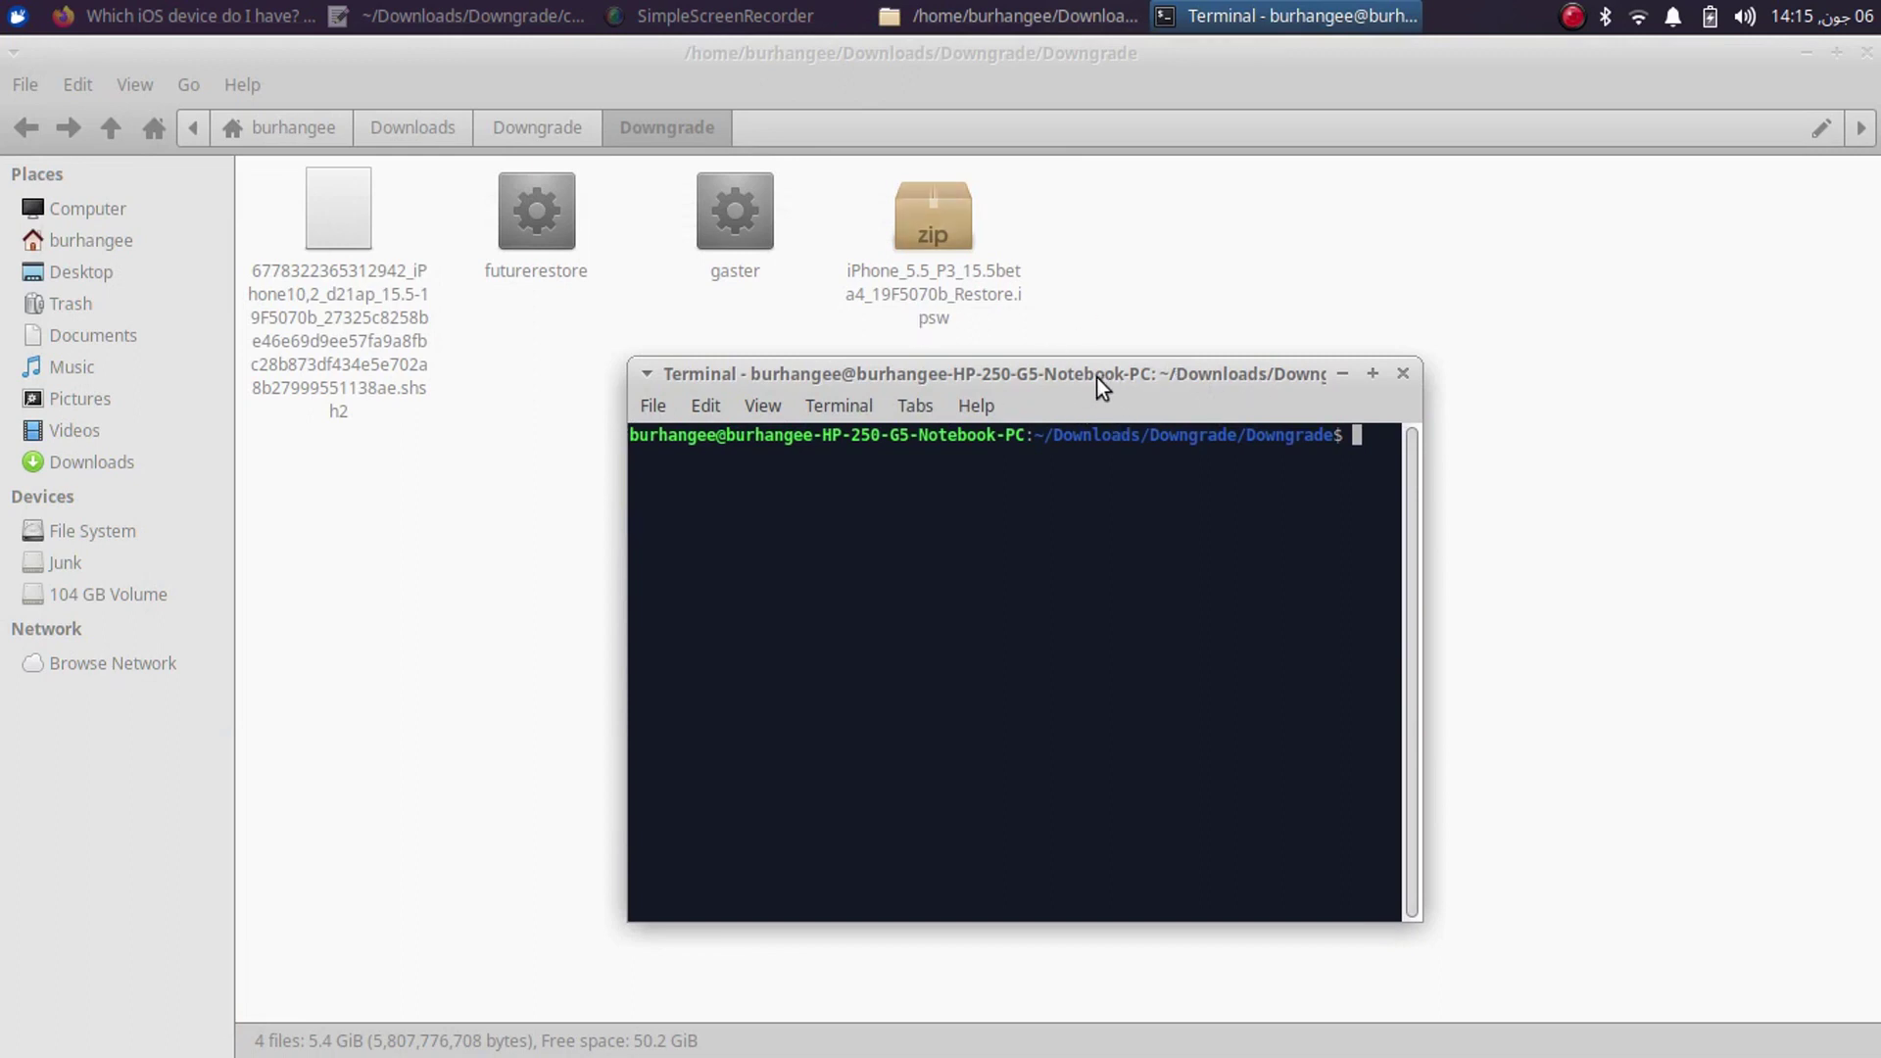
{"action": "left_click_drag", "start_coordinate": [1415, 592], "coordinate": [1656, 592]}
{"action": "left_click_drag", "start_coordinate": [1272, 380], "coordinate": [1133, 418]}
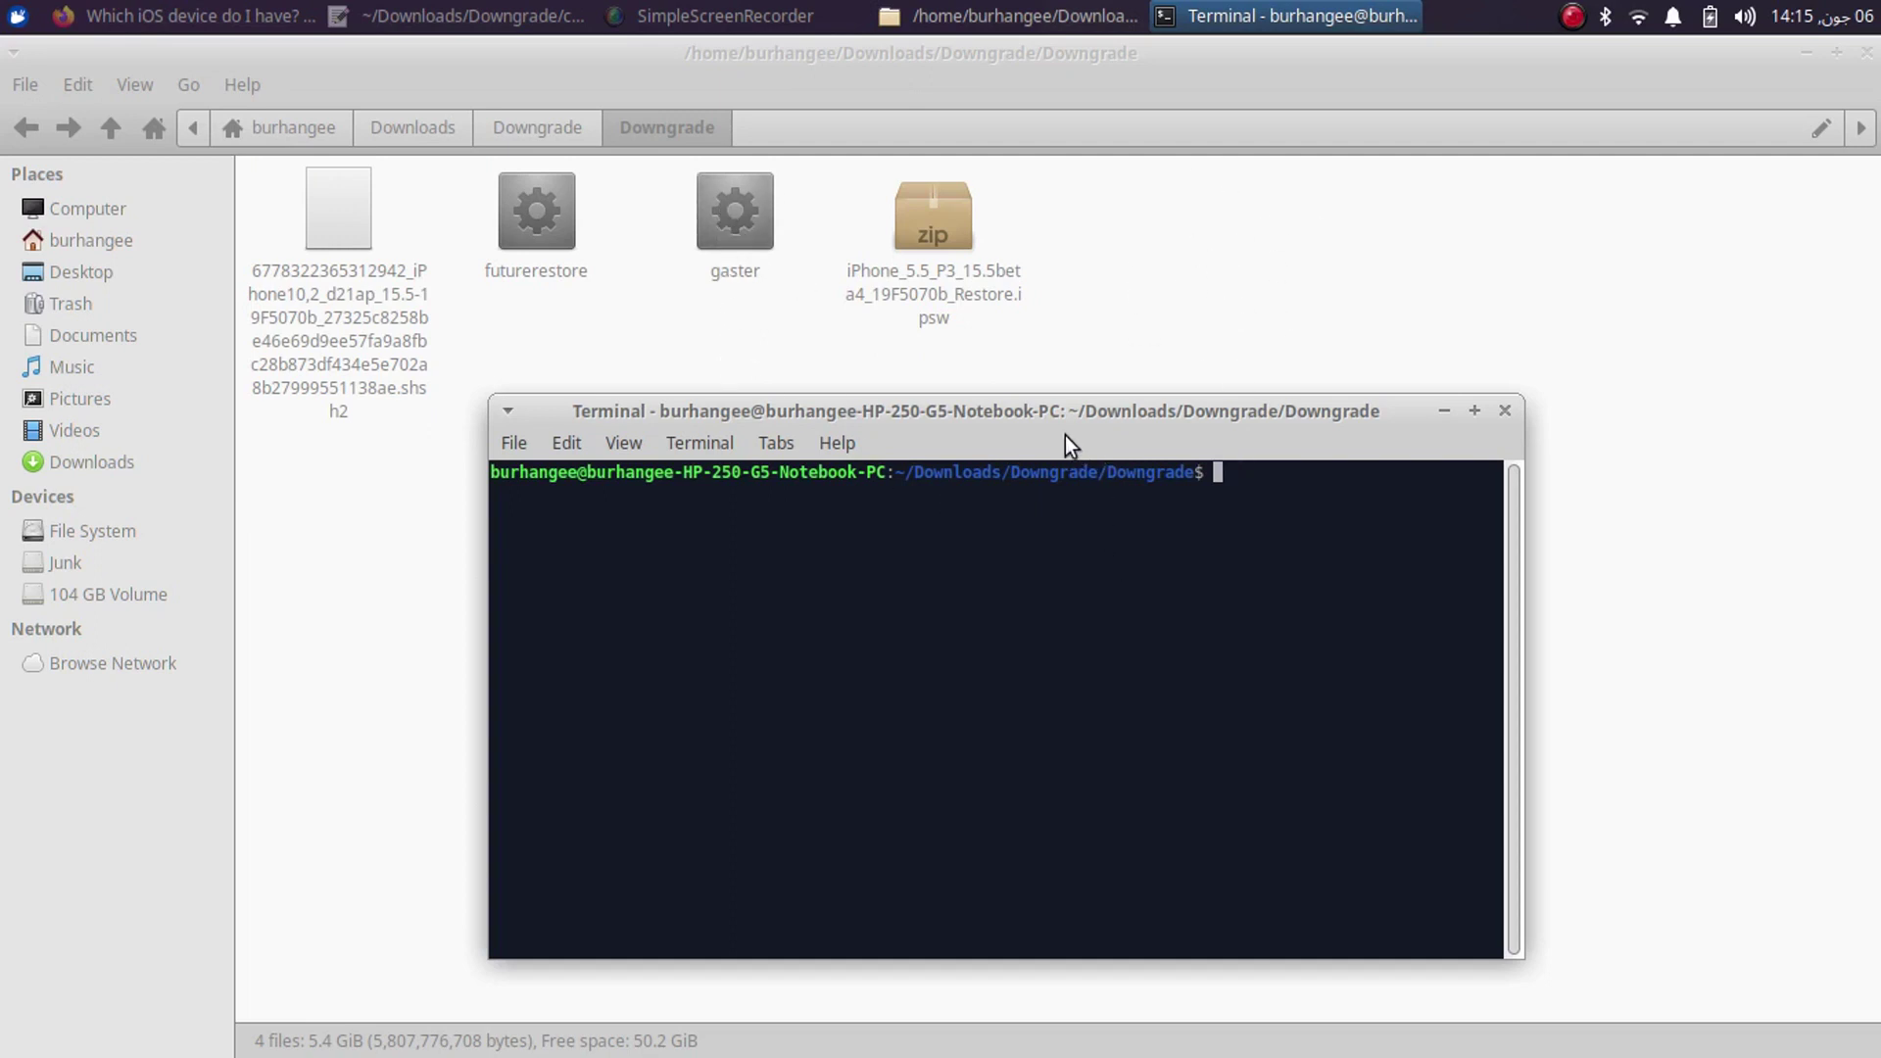
{"action": "type", "text": "sudo ./gaster"}
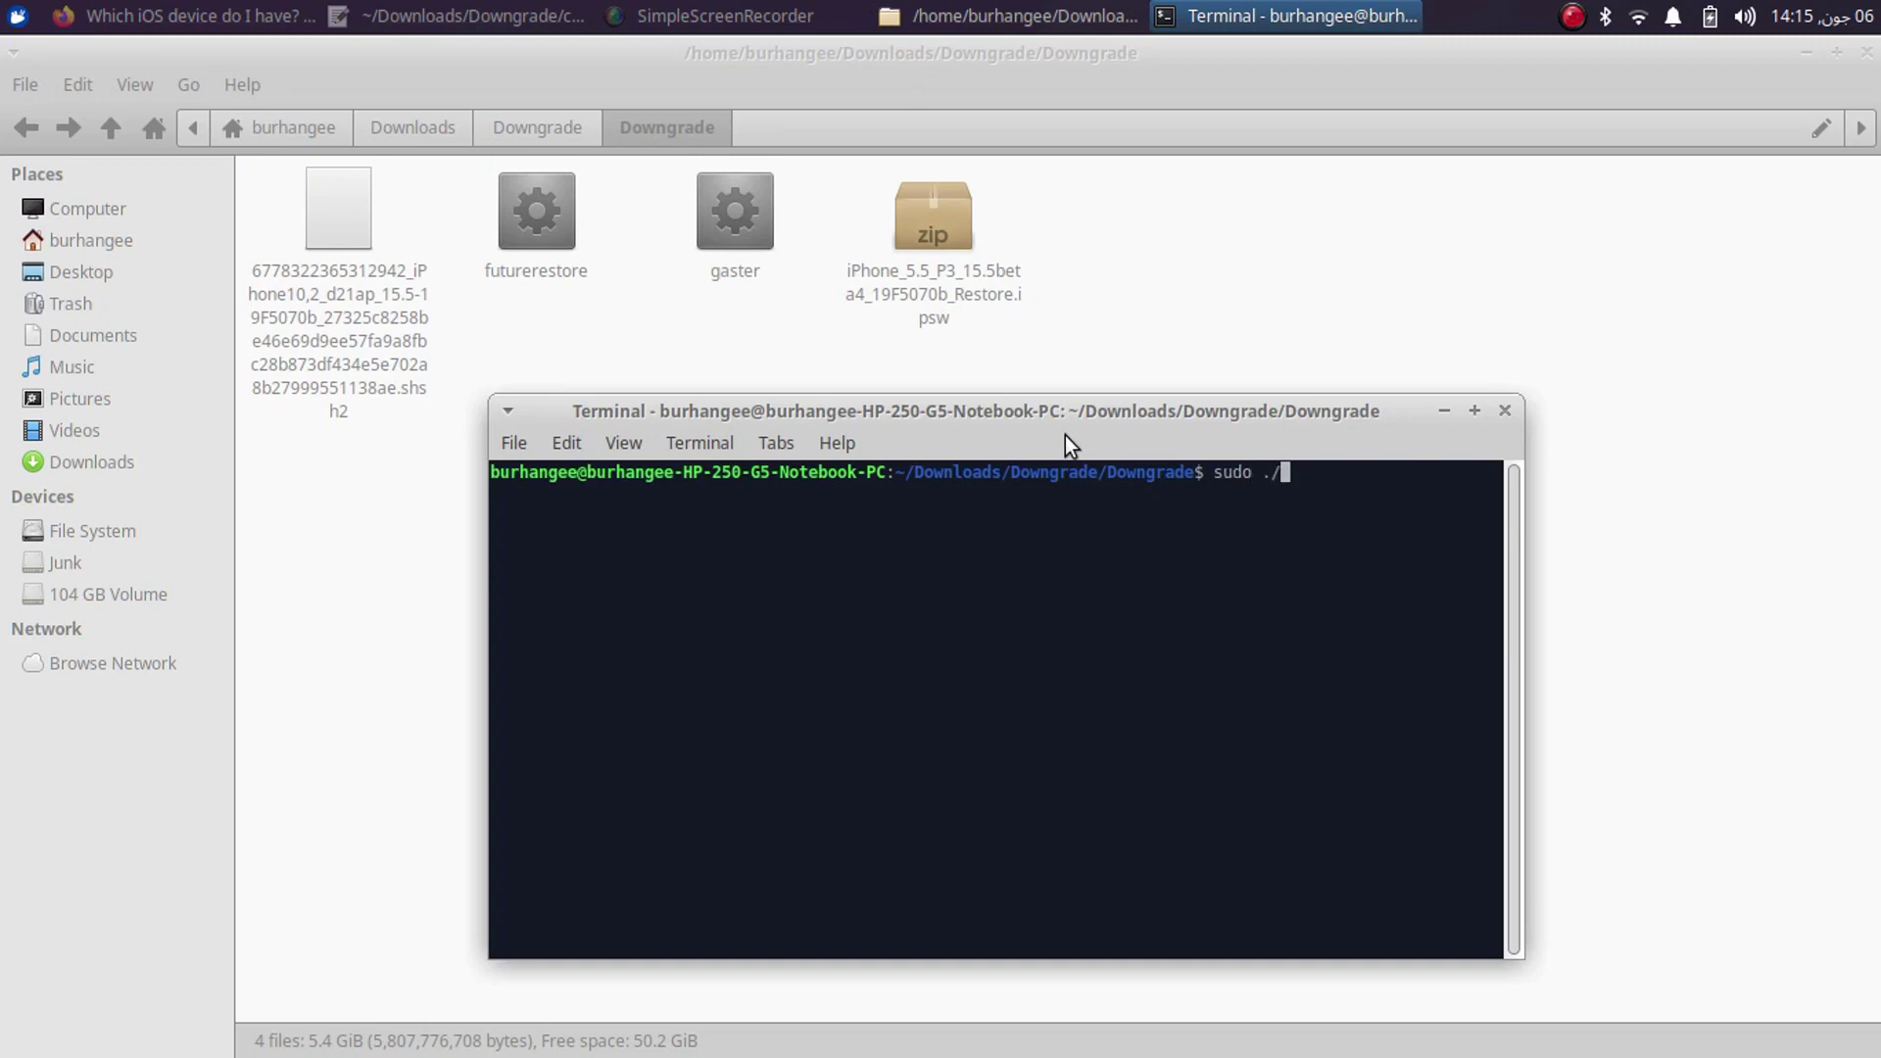
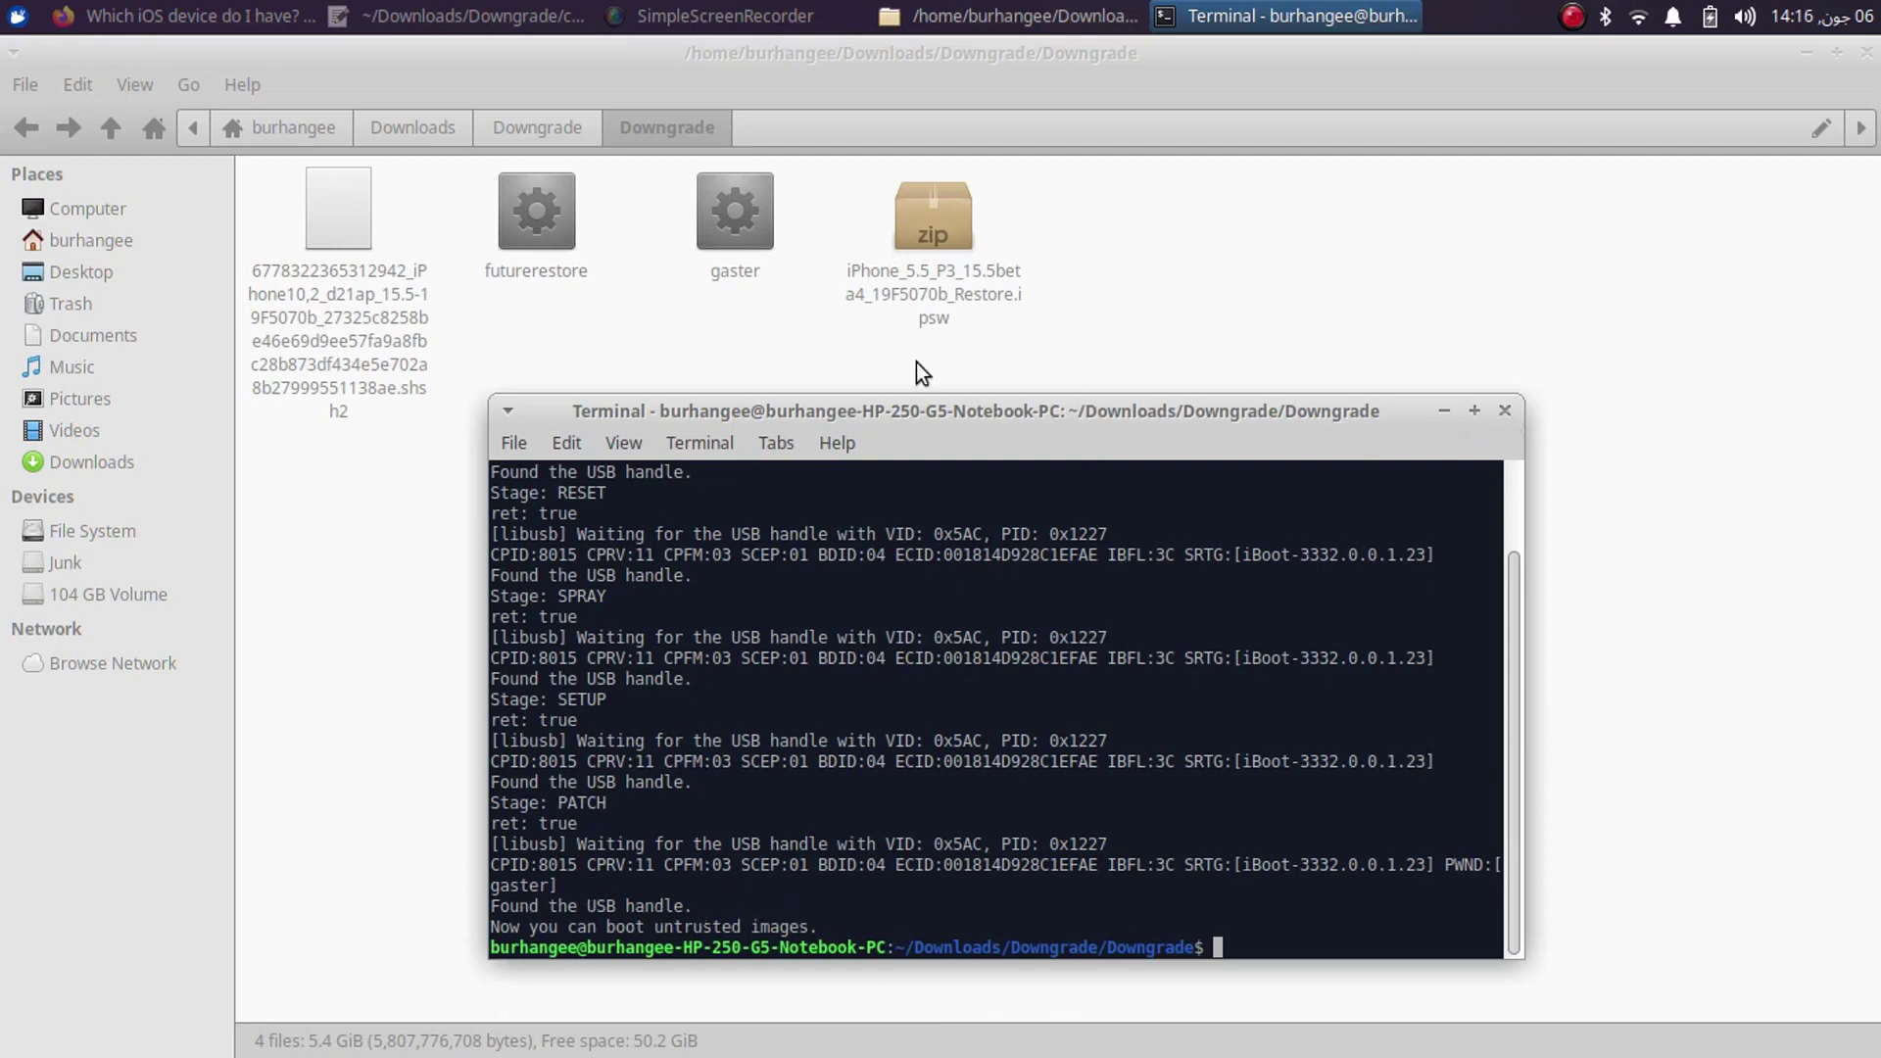
- Replace the current terminal with a new, wider one opened in the inner Downgrade folder and placed below the files
{"action": "left_click", "coordinate": [1505, 413]}
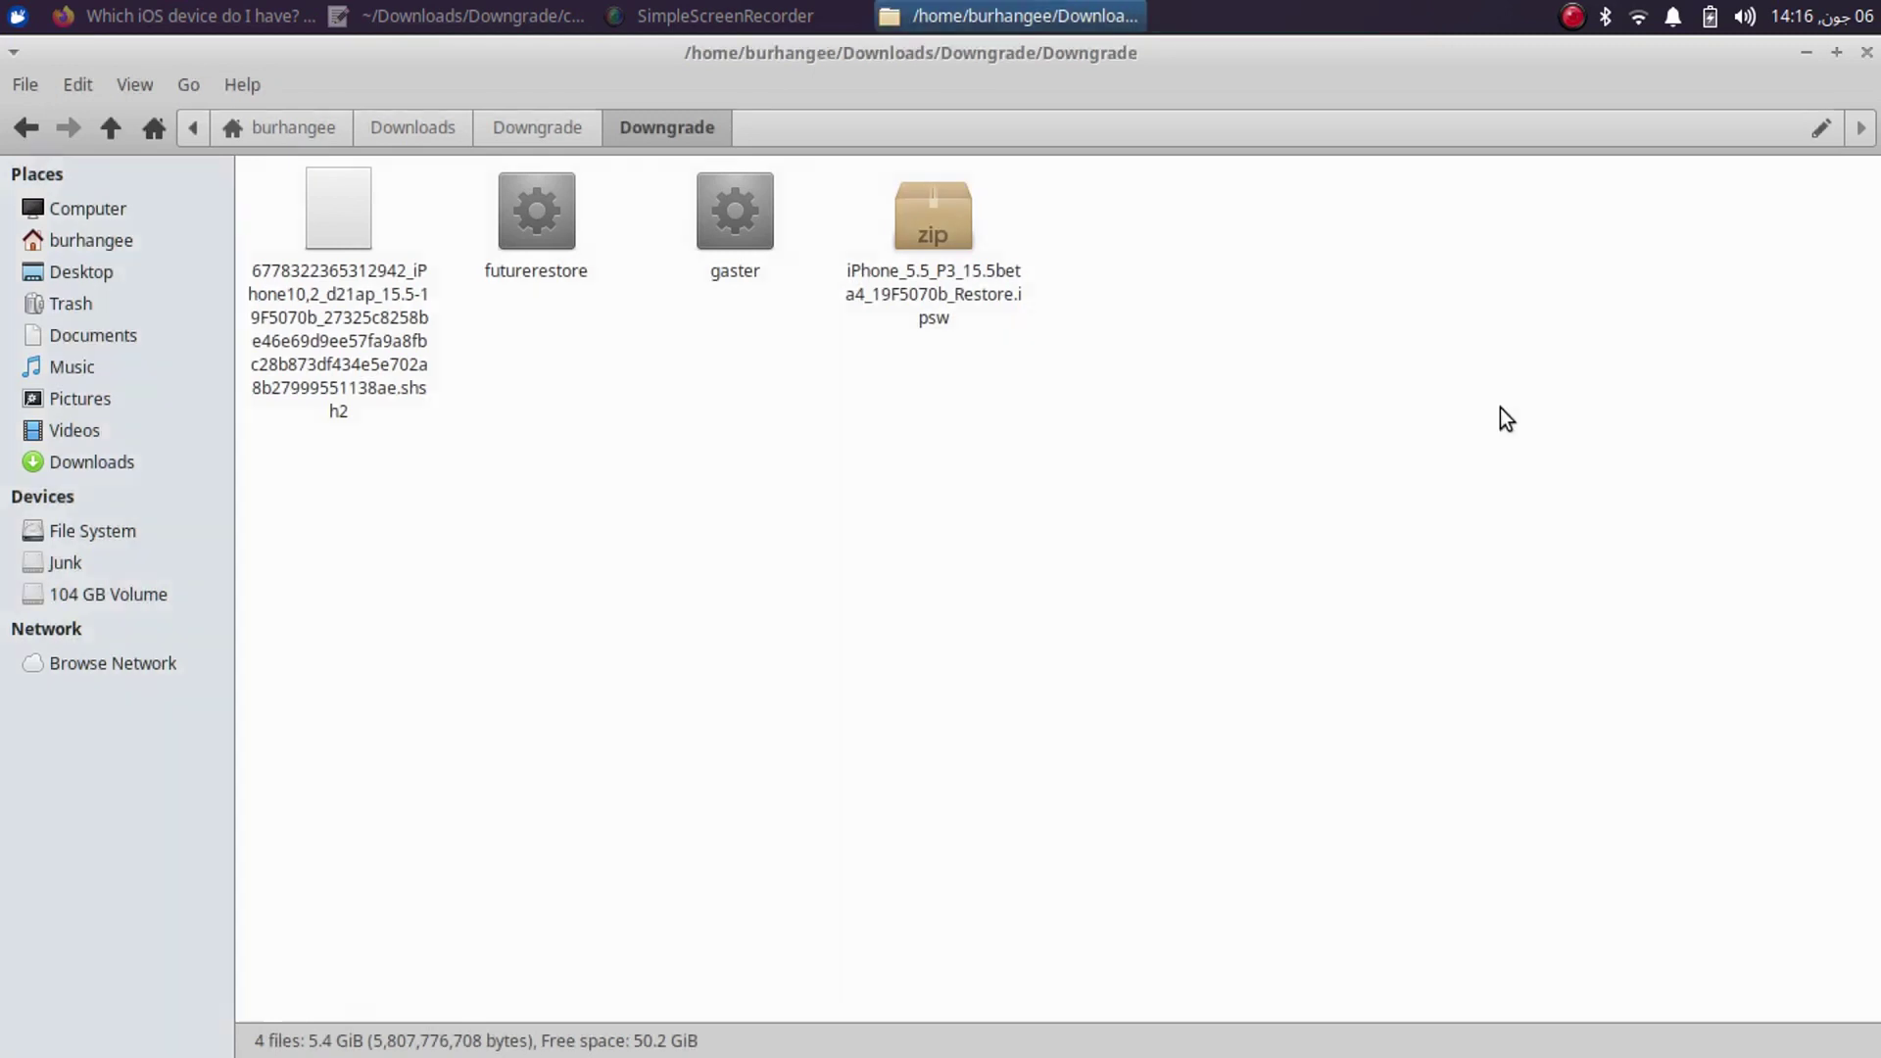
{"action": "right_click", "coordinate": [773, 372]}
{"action": "left_click", "coordinate": [878, 503]}
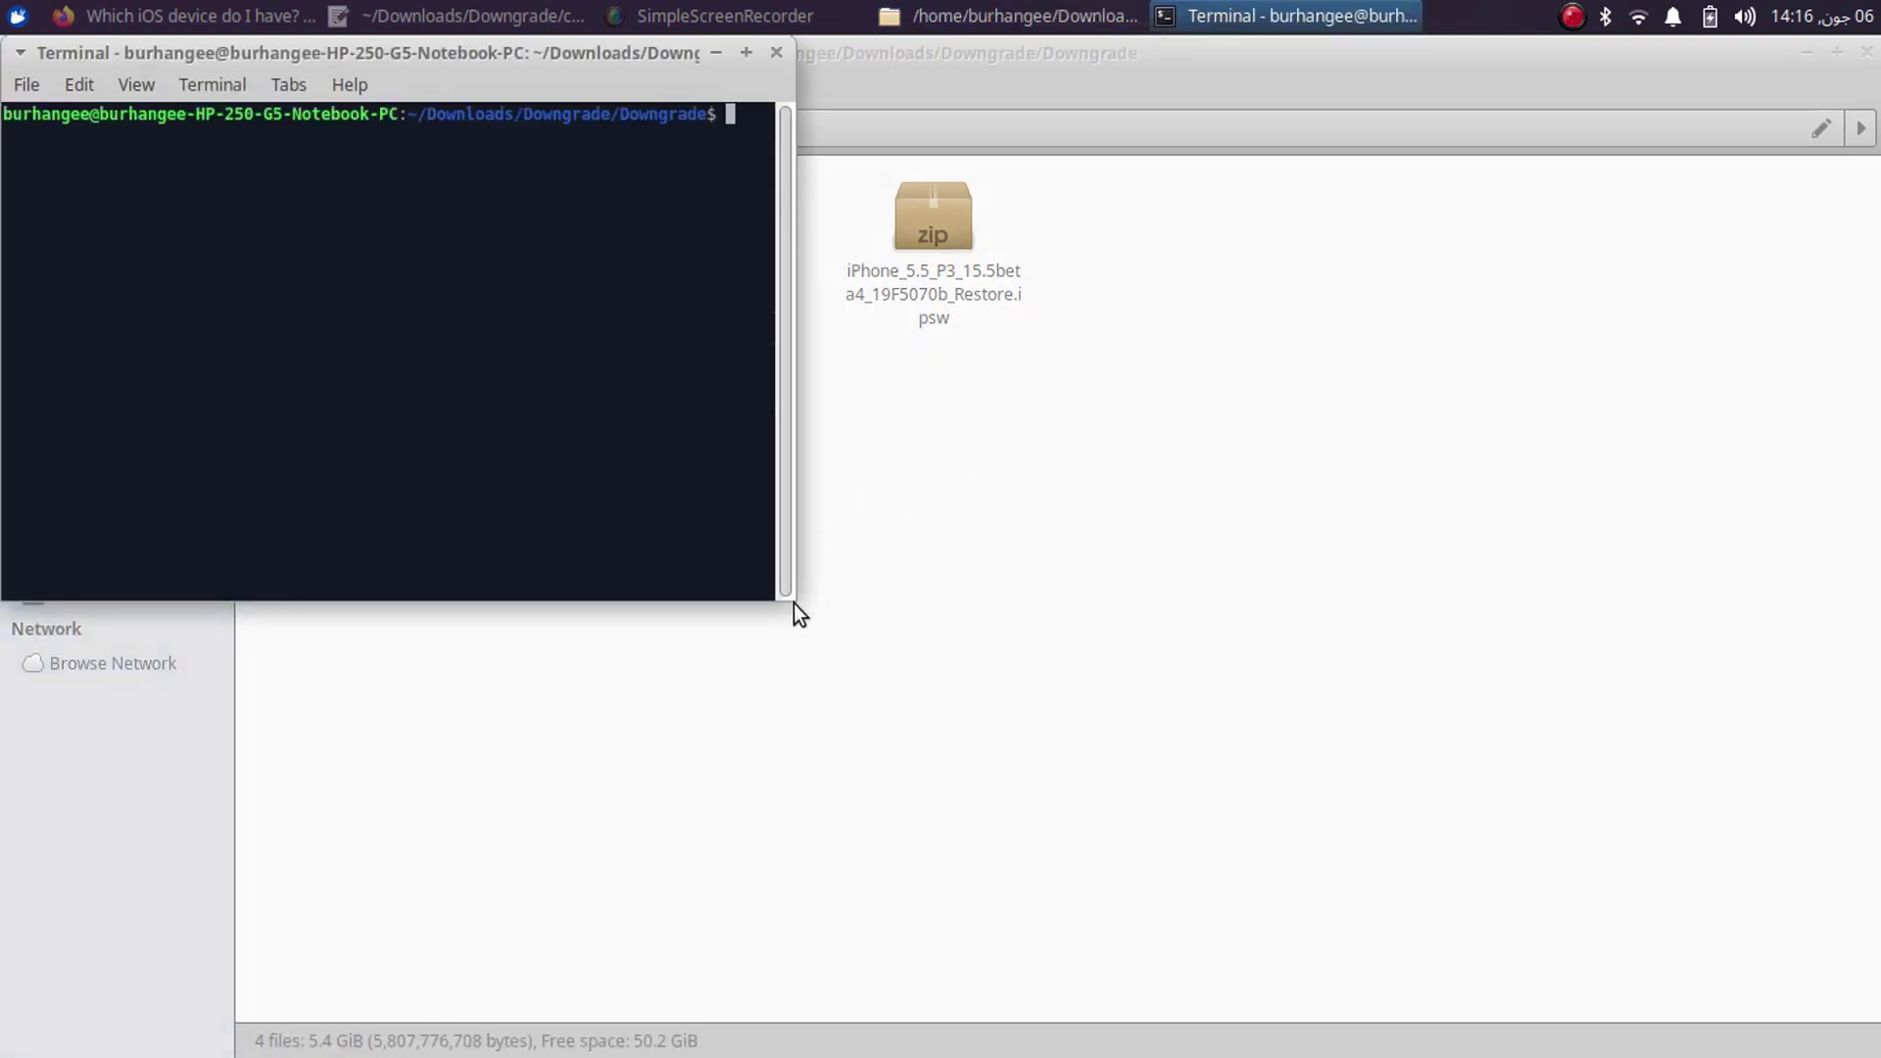
{"action": "left_click_drag", "start_coordinate": [785, 538], "coordinate": [1375, 532]}
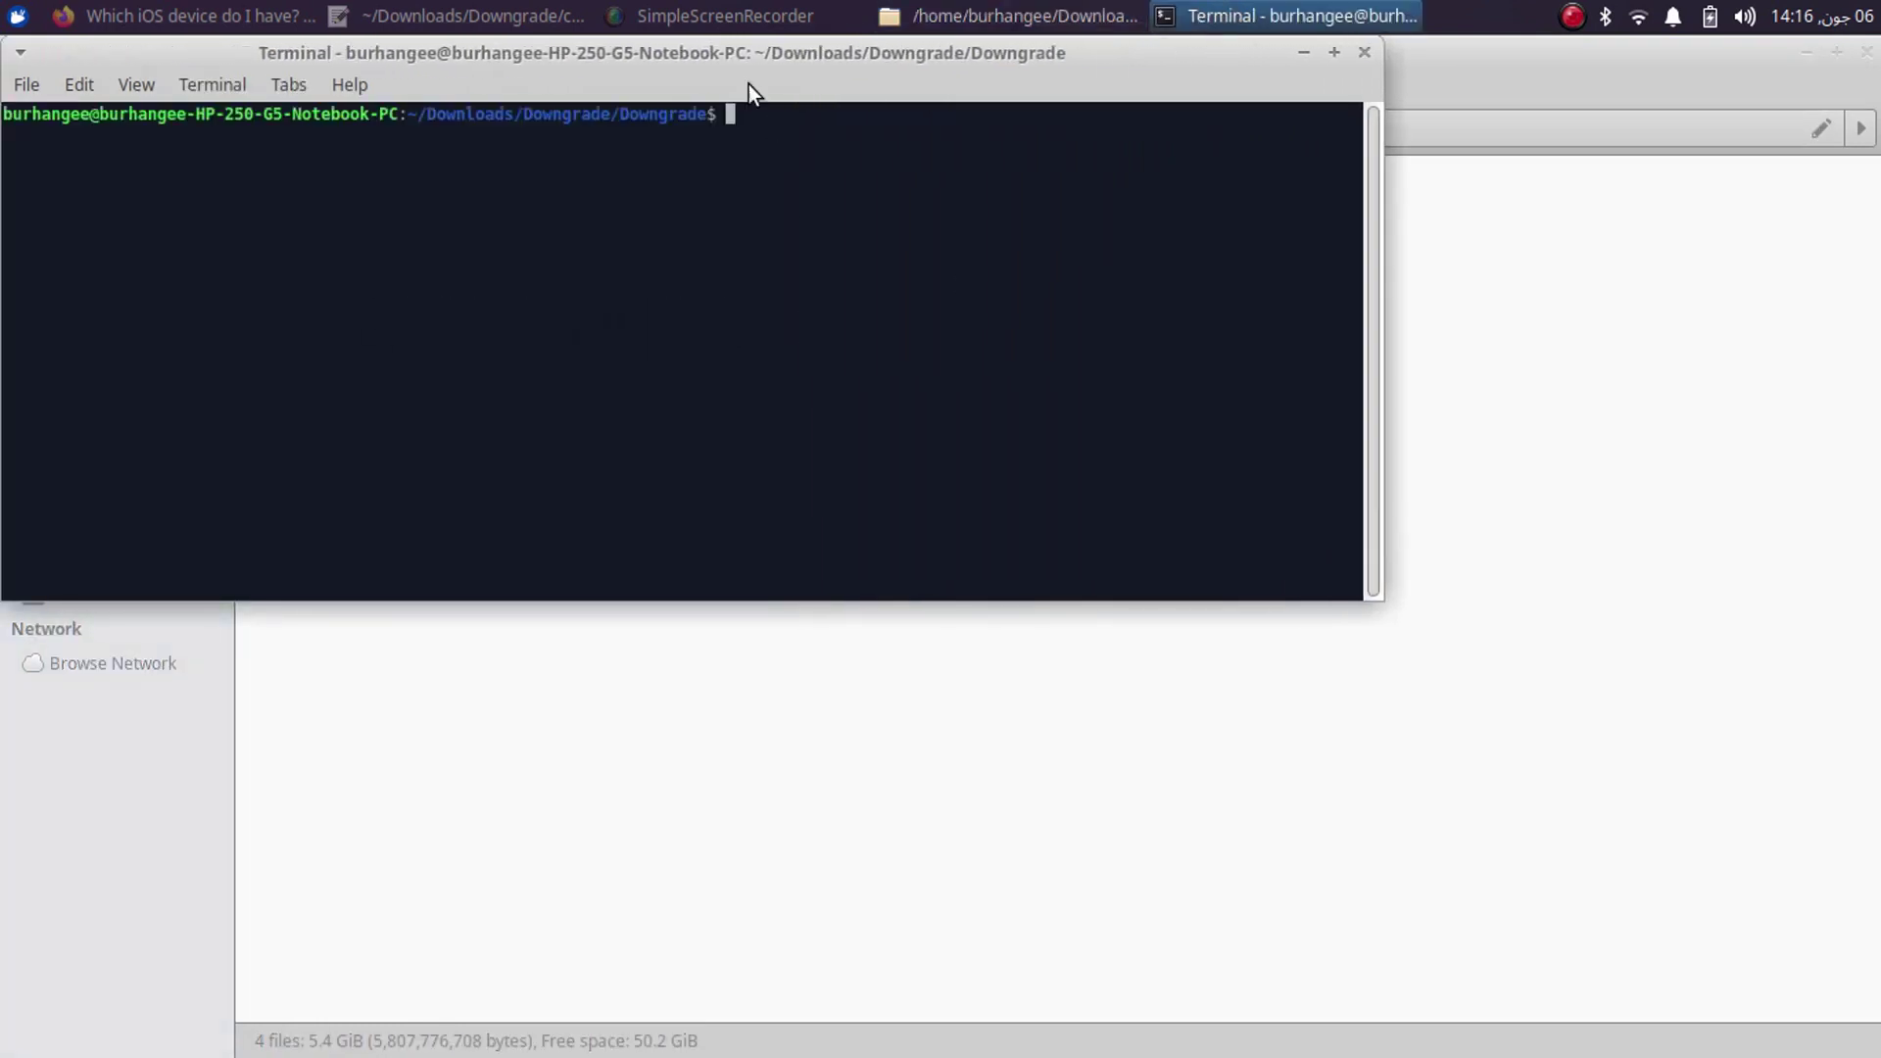
{"action": "left_click_drag", "start_coordinate": [778, 82], "coordinate": [1097, 460]}
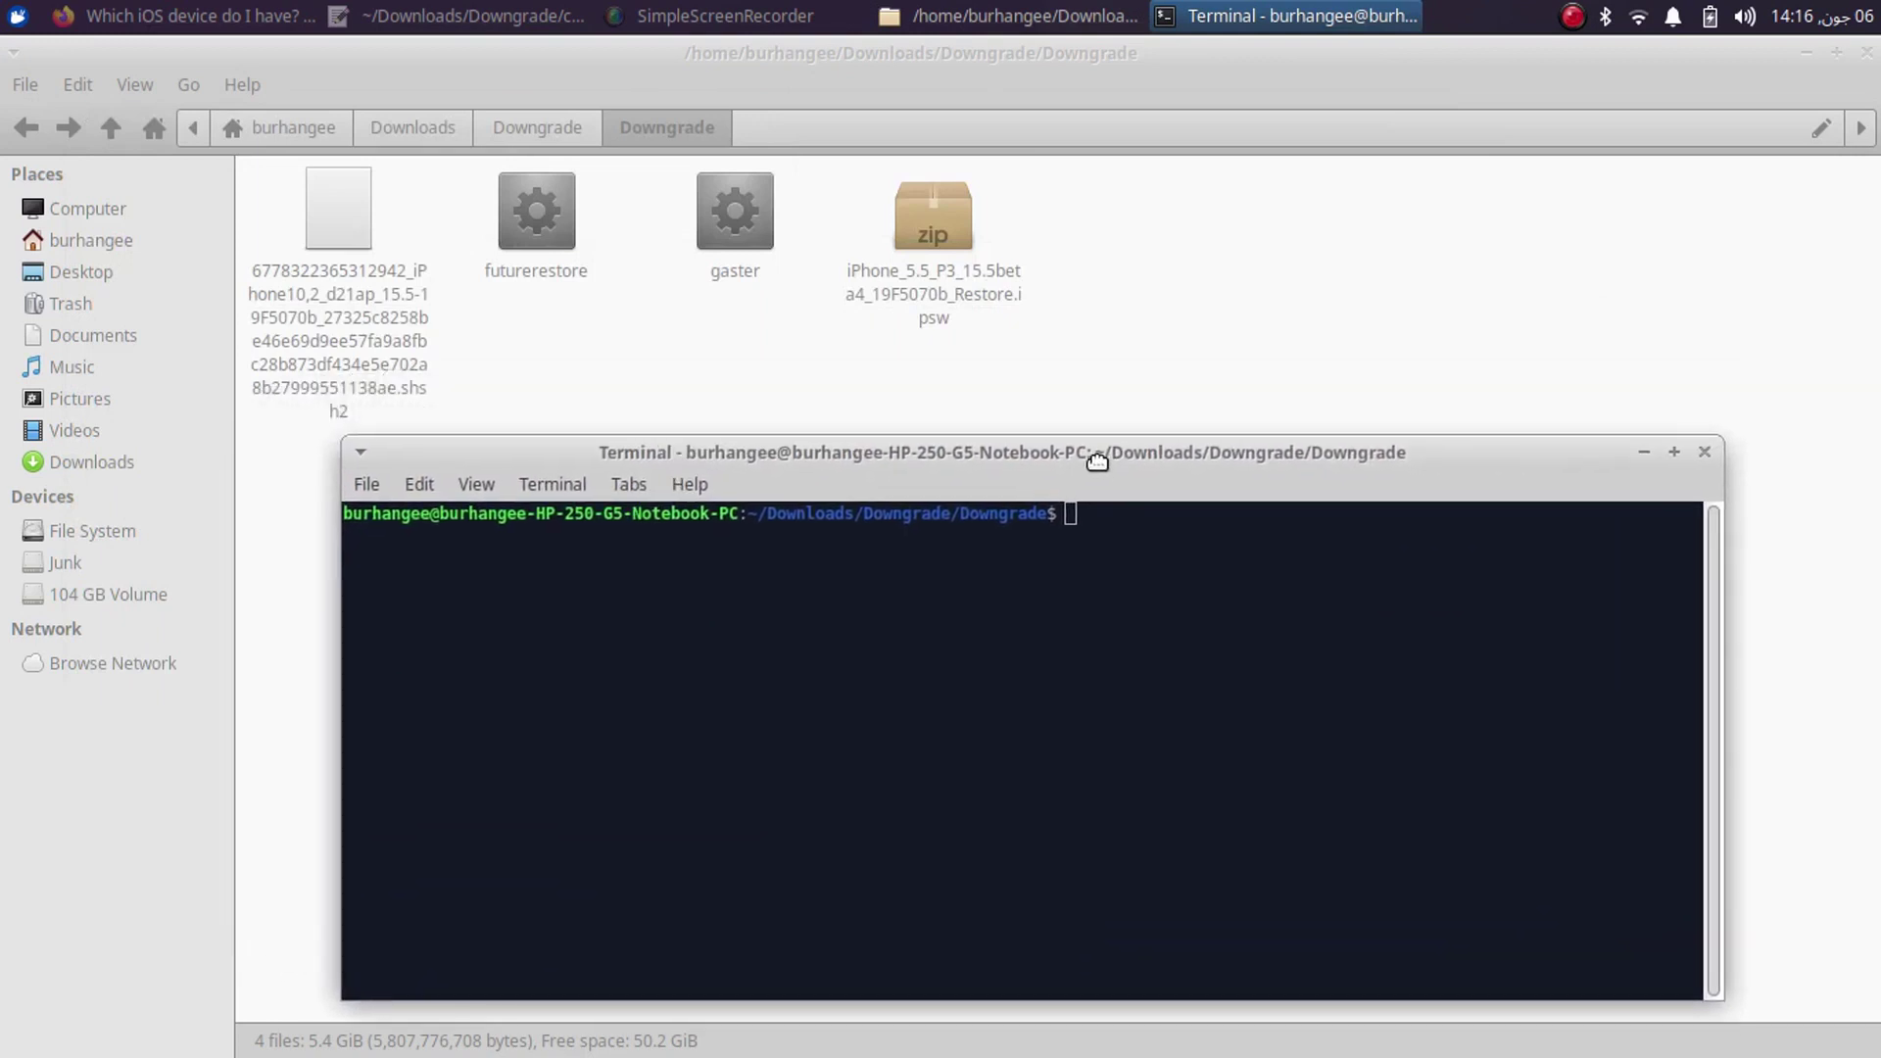
- Start a sudo ./futurerestore -t command with the path of the iPhone10,2 15.5 .shsh2 blob, keeping the terminal above other windows
{"action": "type", "text": "sudo ./futu"}
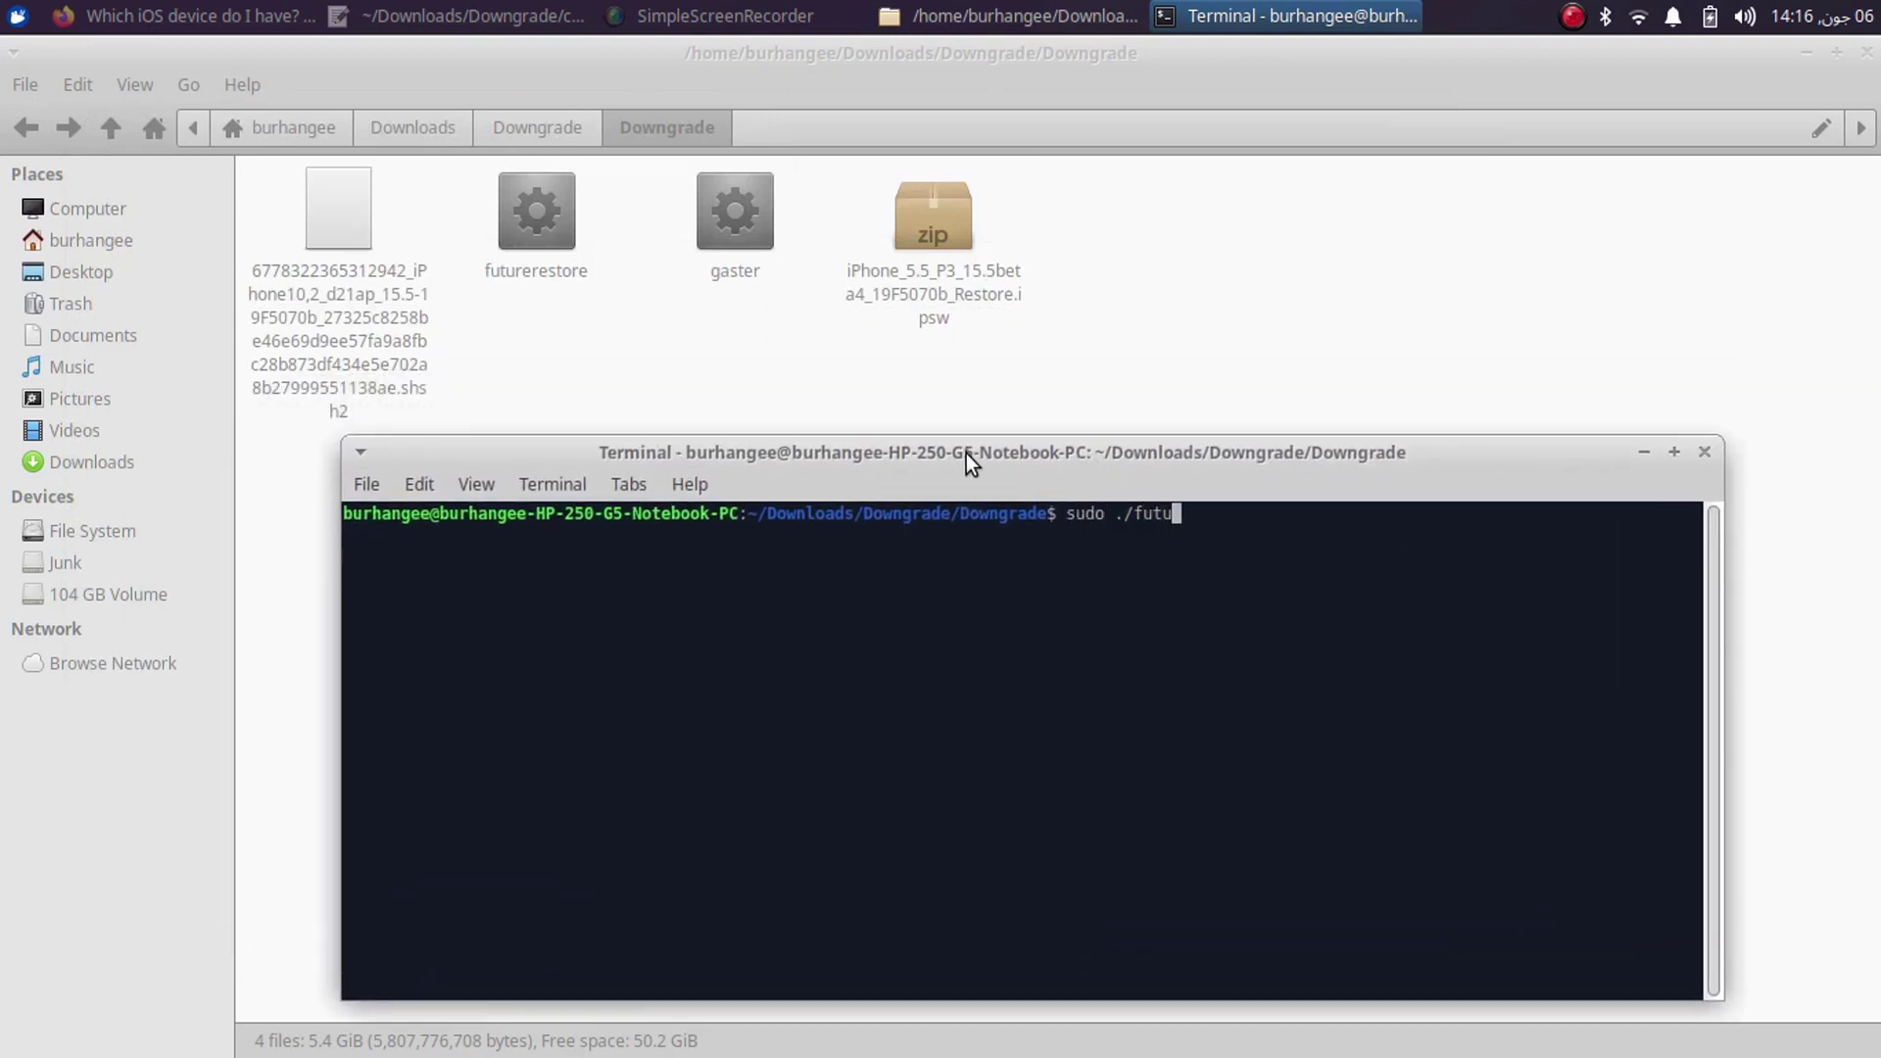
{"action": "type", "text": "rerestore -t"}
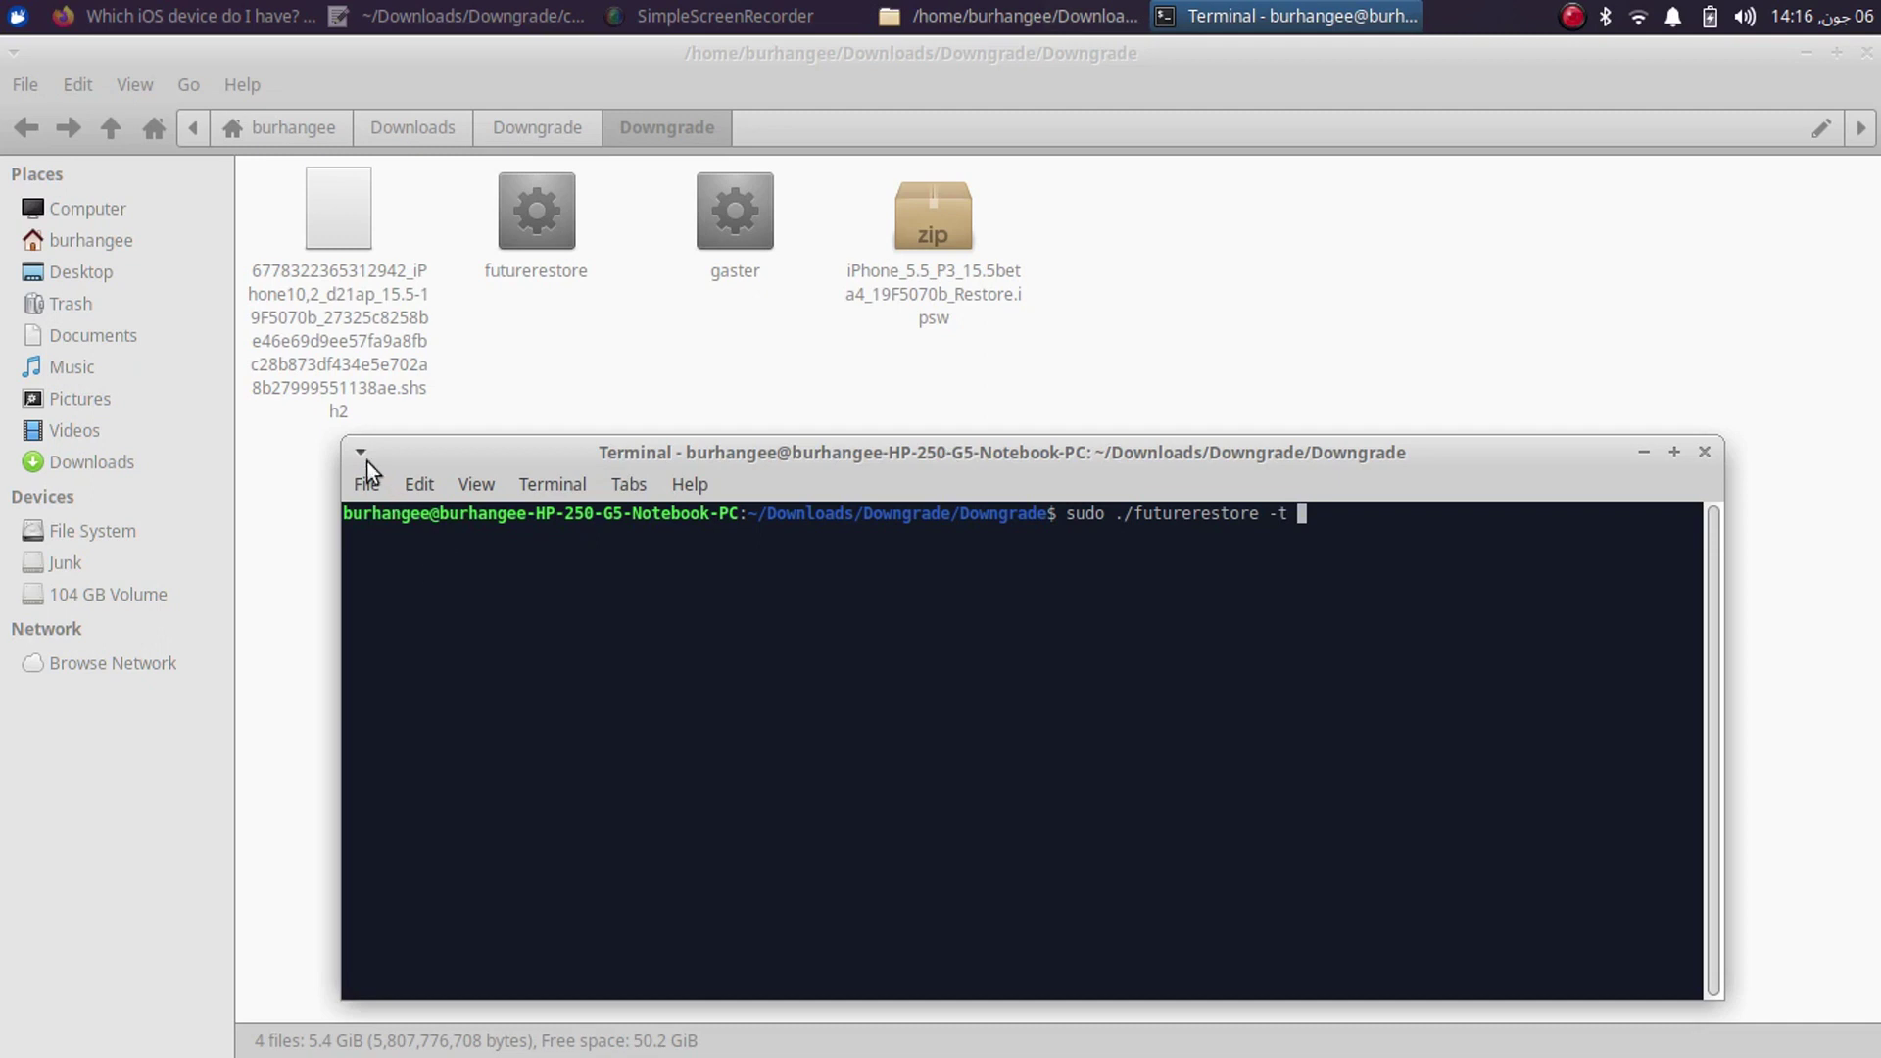
{"action": "left_click", "coordinate": [361, 456]}
{"action": "left_click", "coordinate": [455, 661]}
{"action": "left_click_drag", "start_coordinate": [348, 232], "coordinate": [1122, 637]}
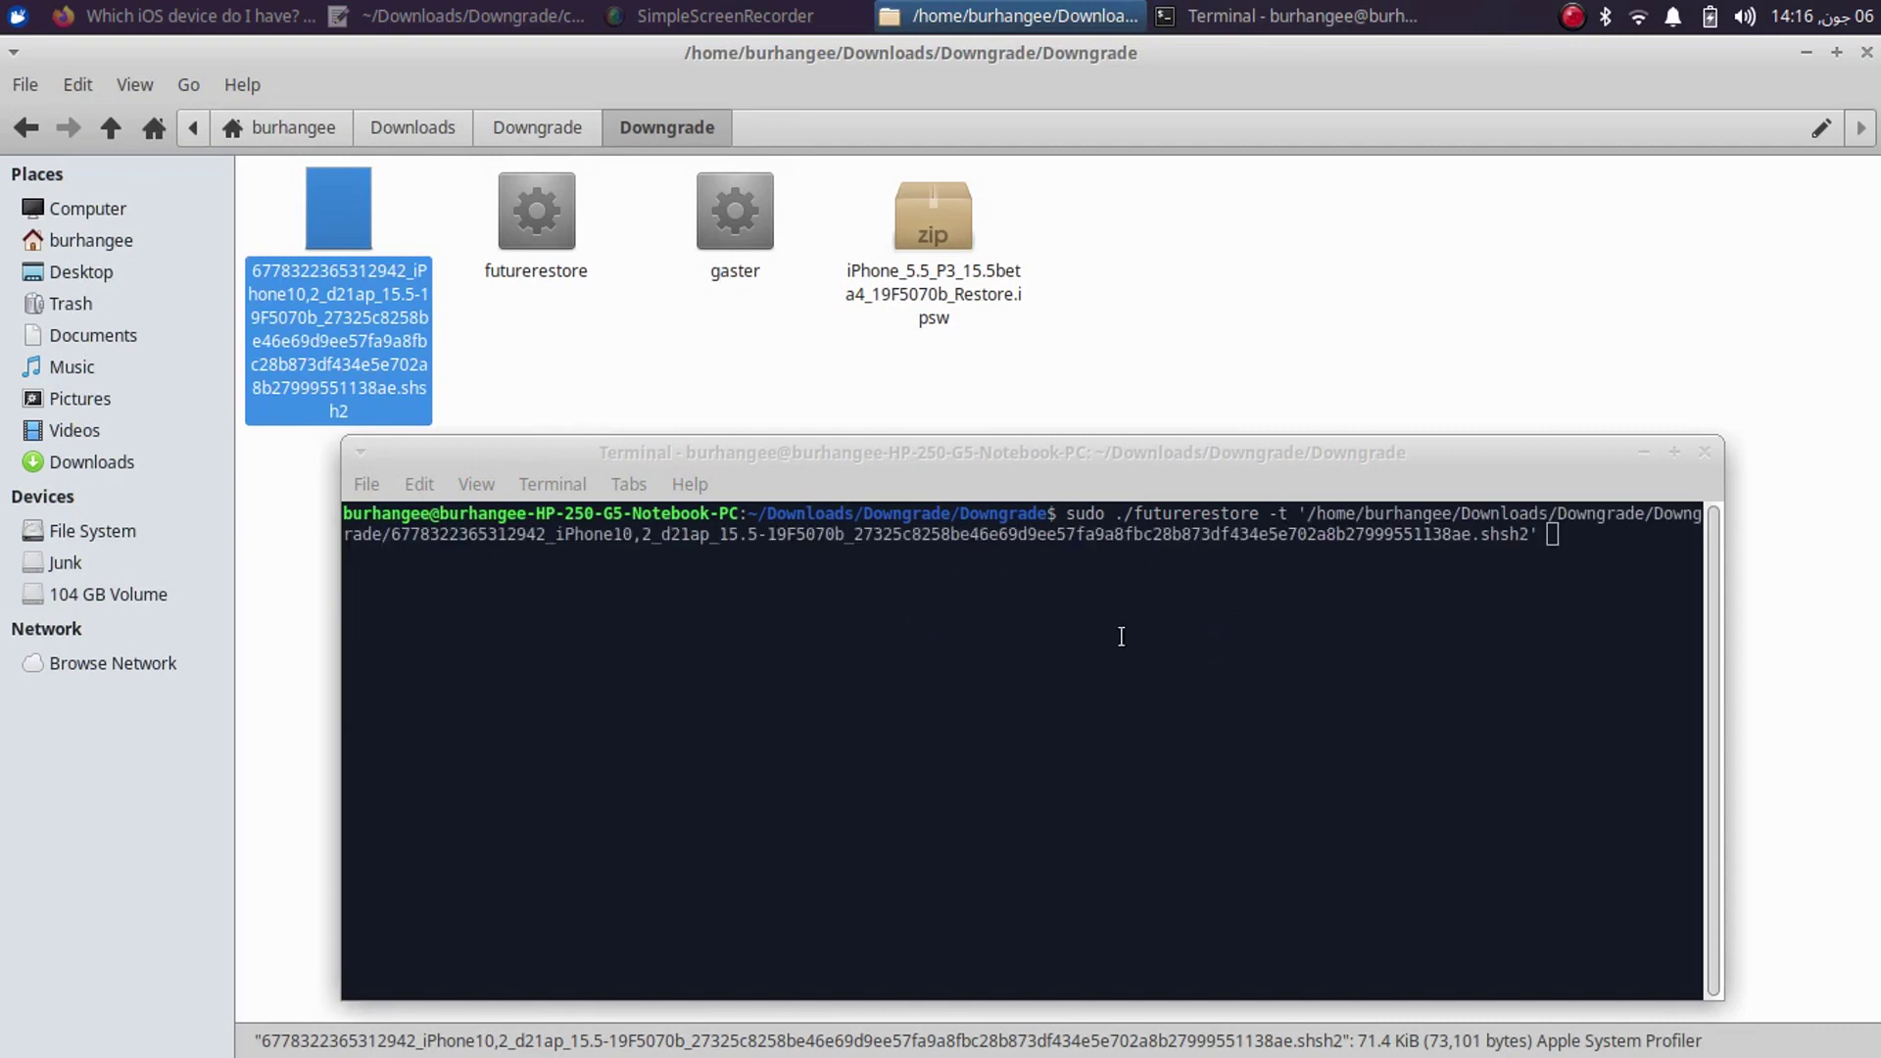
- Add the options --latest-sep, --latest-baseband, --use-pwndfu and --set-nonce to the futurerestore command
{"action": "left_click", "coordinate": [1081, 455]}
{"action": "type", "text": "-"}
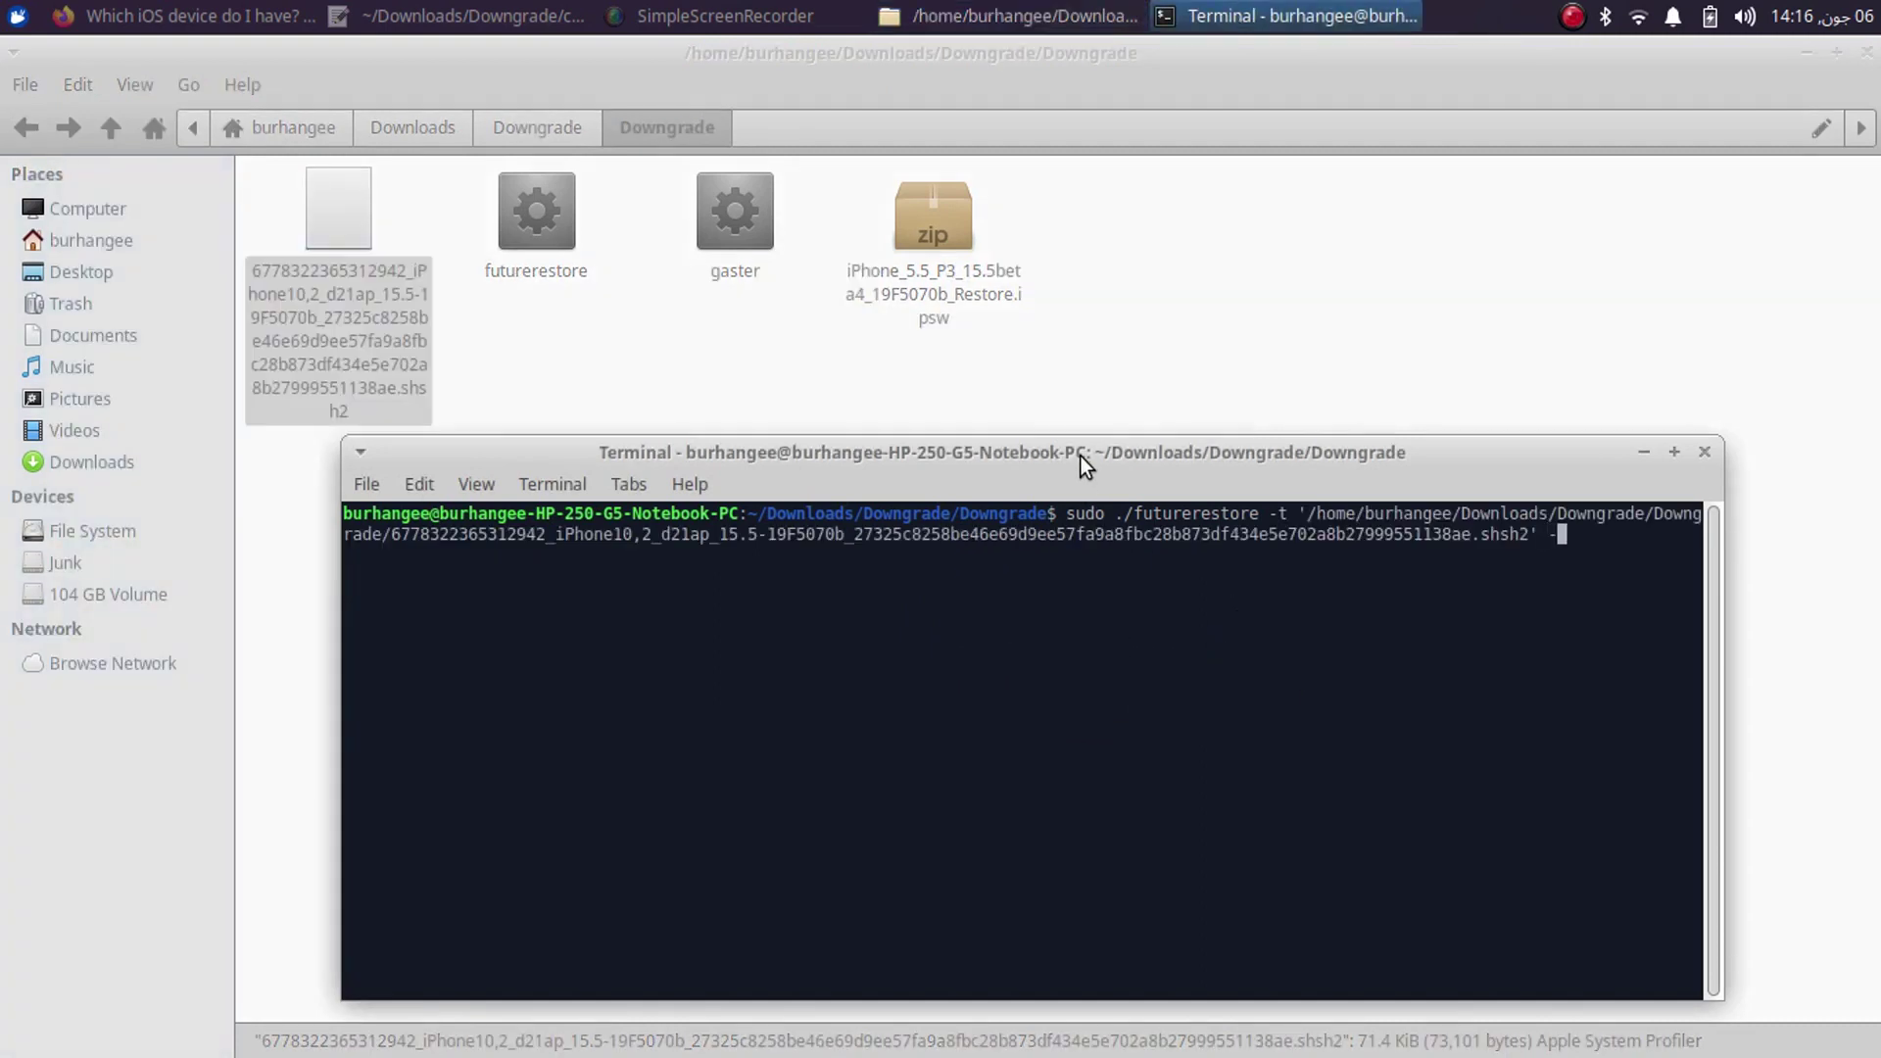
{"action": "type", "text": "-latest-sep --latest-ba"}
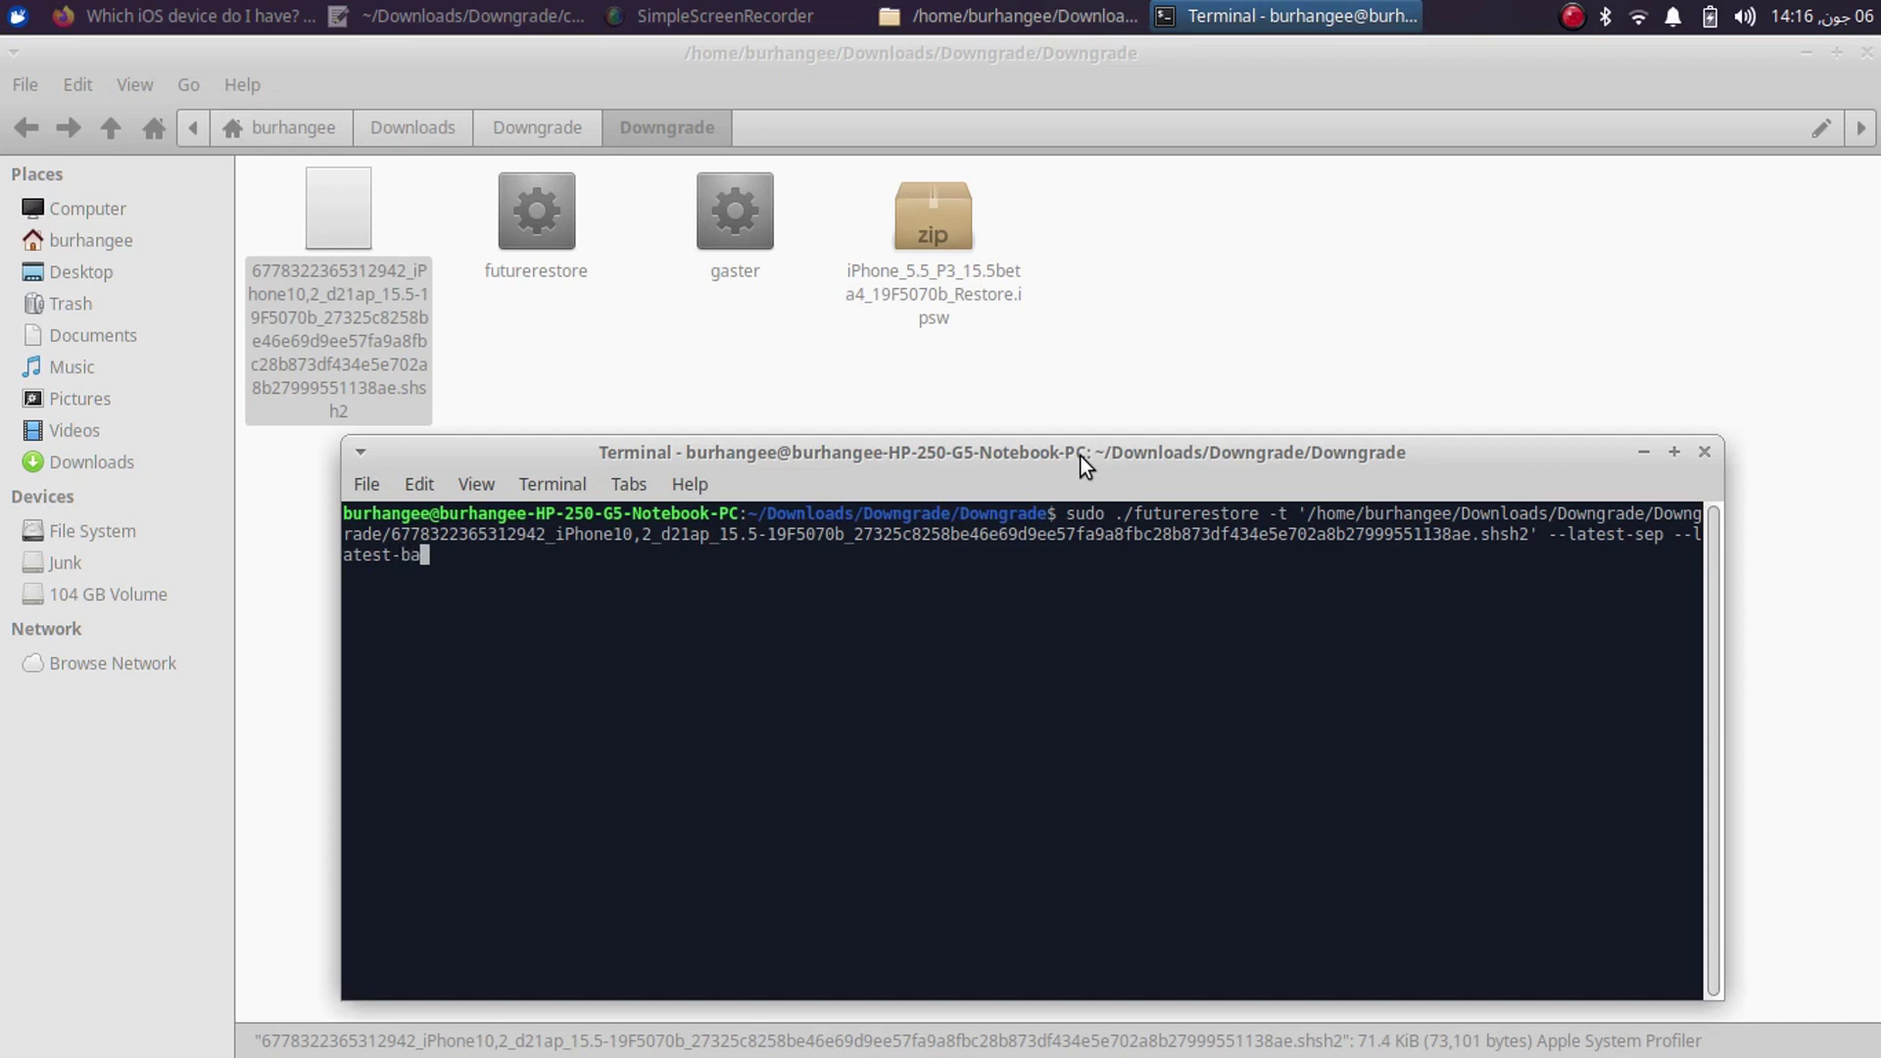
{"action": "type", "text": "seband --use-pwndfu "}
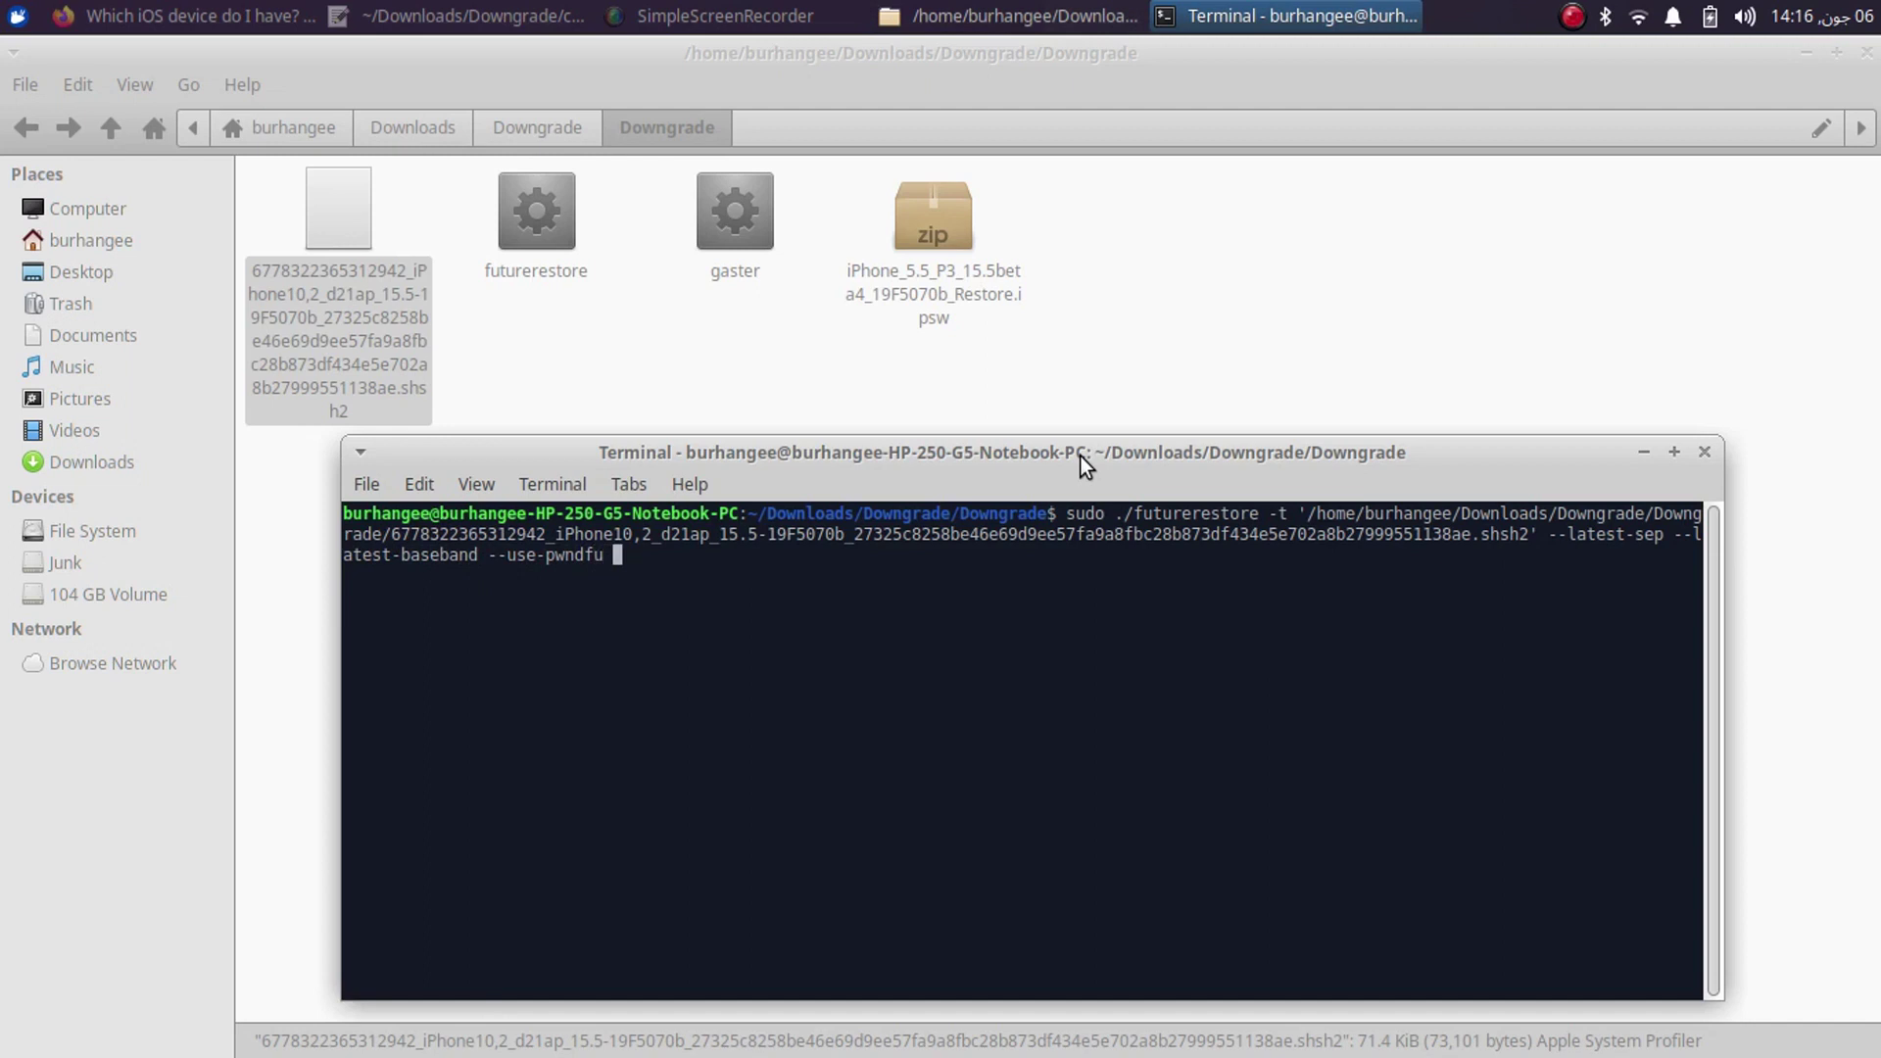
{"action": "type", "text": "--set-nonce"}
- Append the path of iPhone_5.5_P3_15.5beta4_19F5070b_Restore.ipsw and run the command, entering the sudo password
{"action": "left_click_drag", "start_coordinate": [941, 235], "coordinate": [1064, 672]}
{"action": "left_click_drag", "start_coordinate": [1084, 452], "coordinate": [1108, 378]}
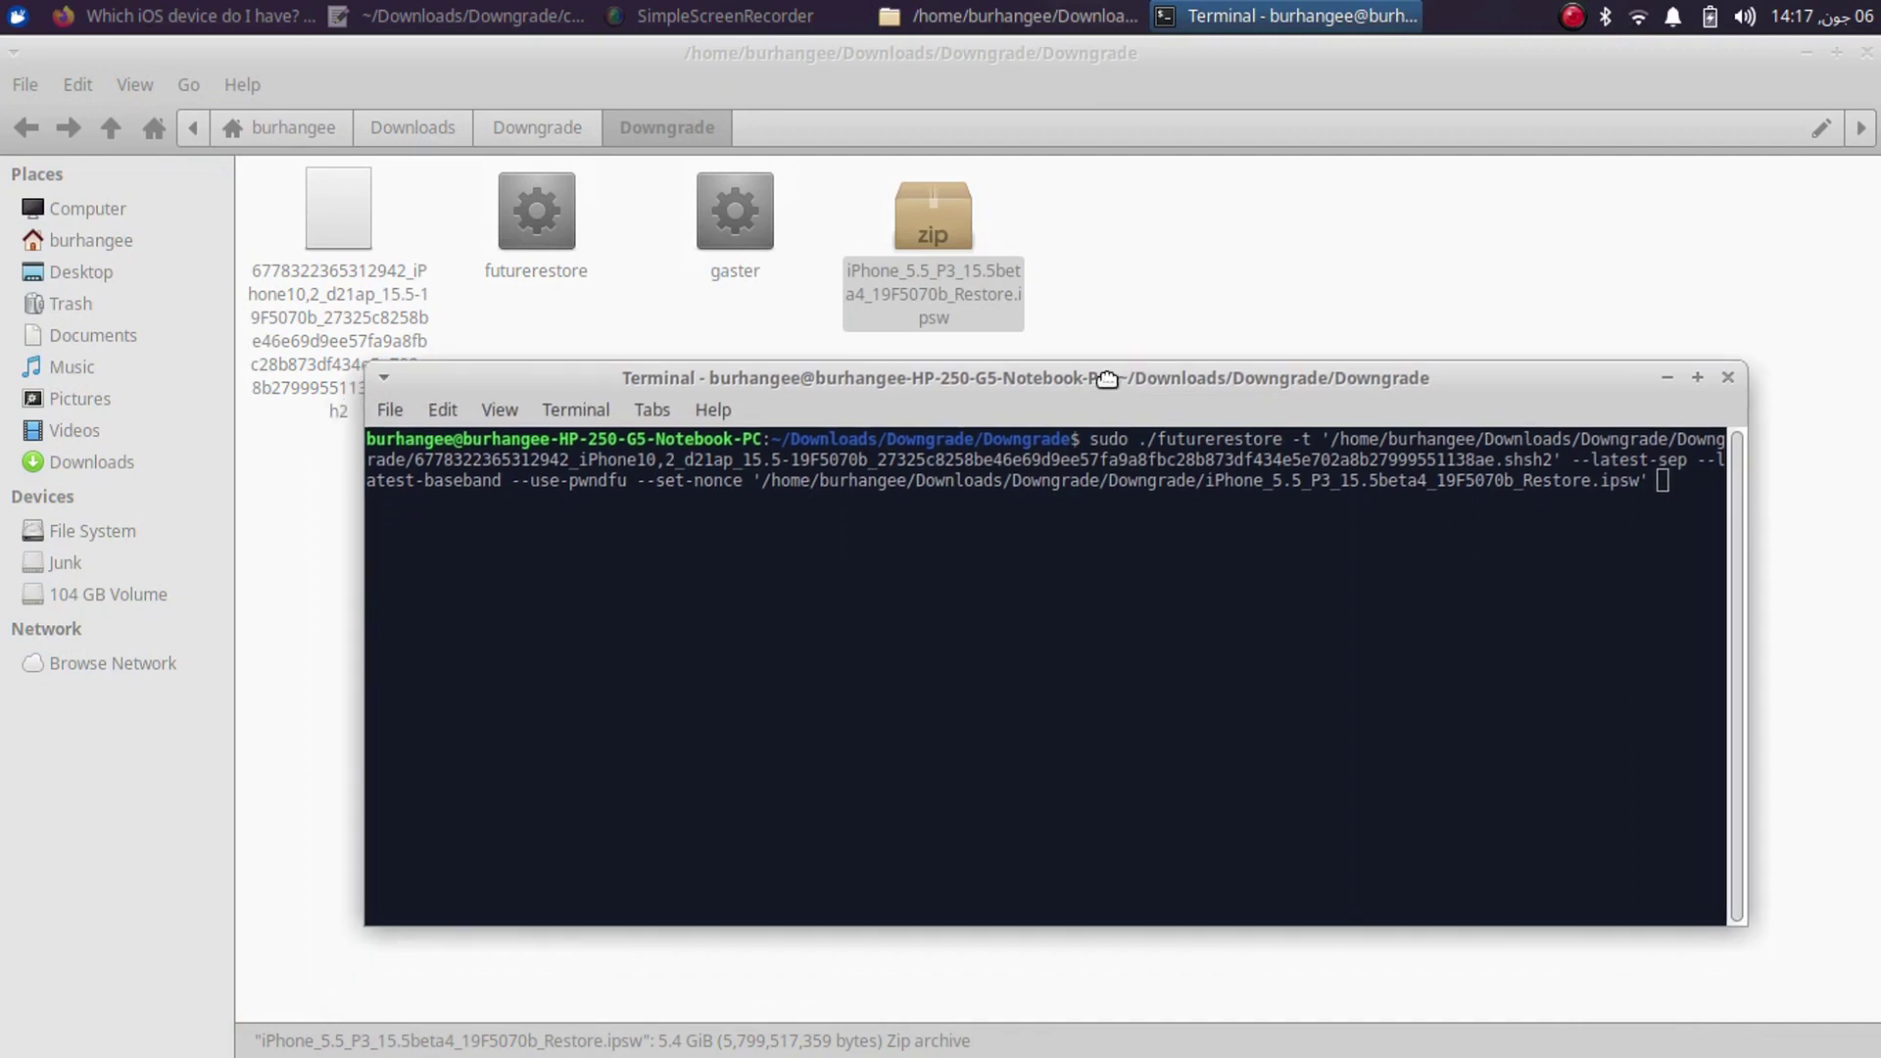
{"action": "key", "text": "Return"}
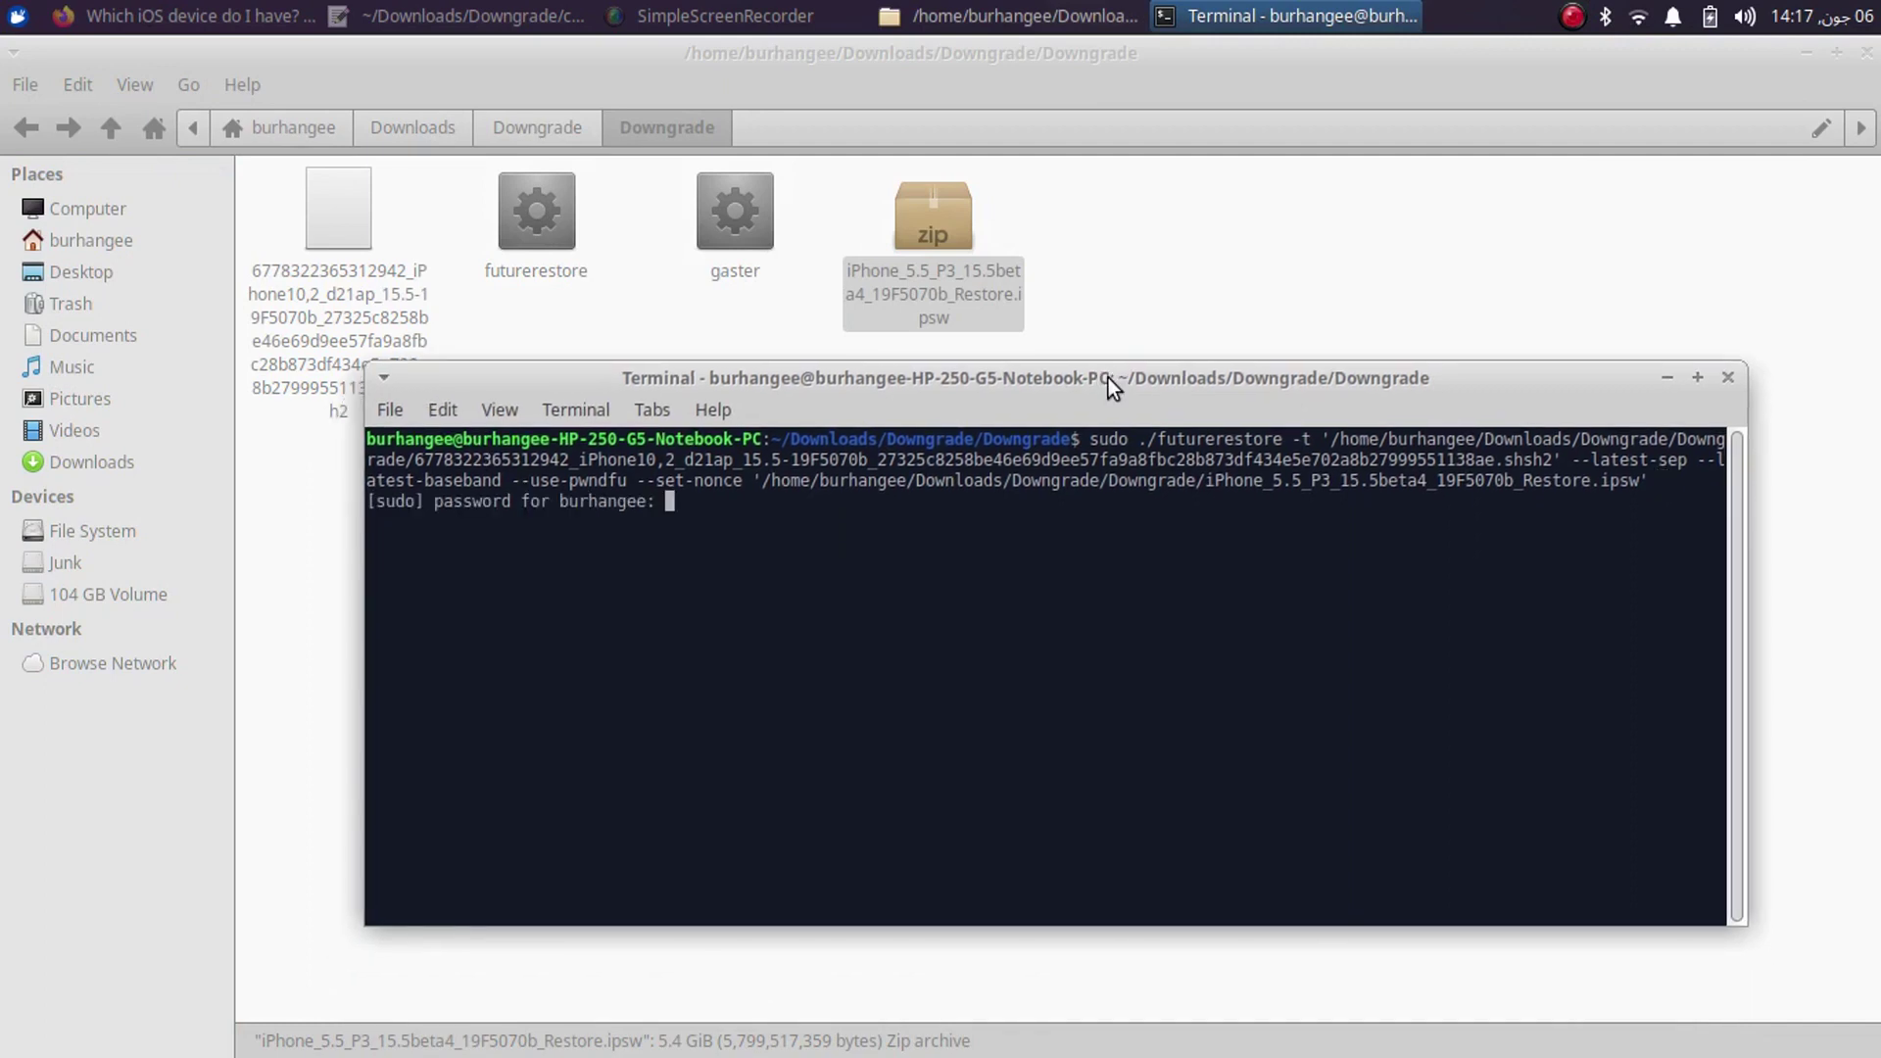
{"action": "key", "text": "Return"}
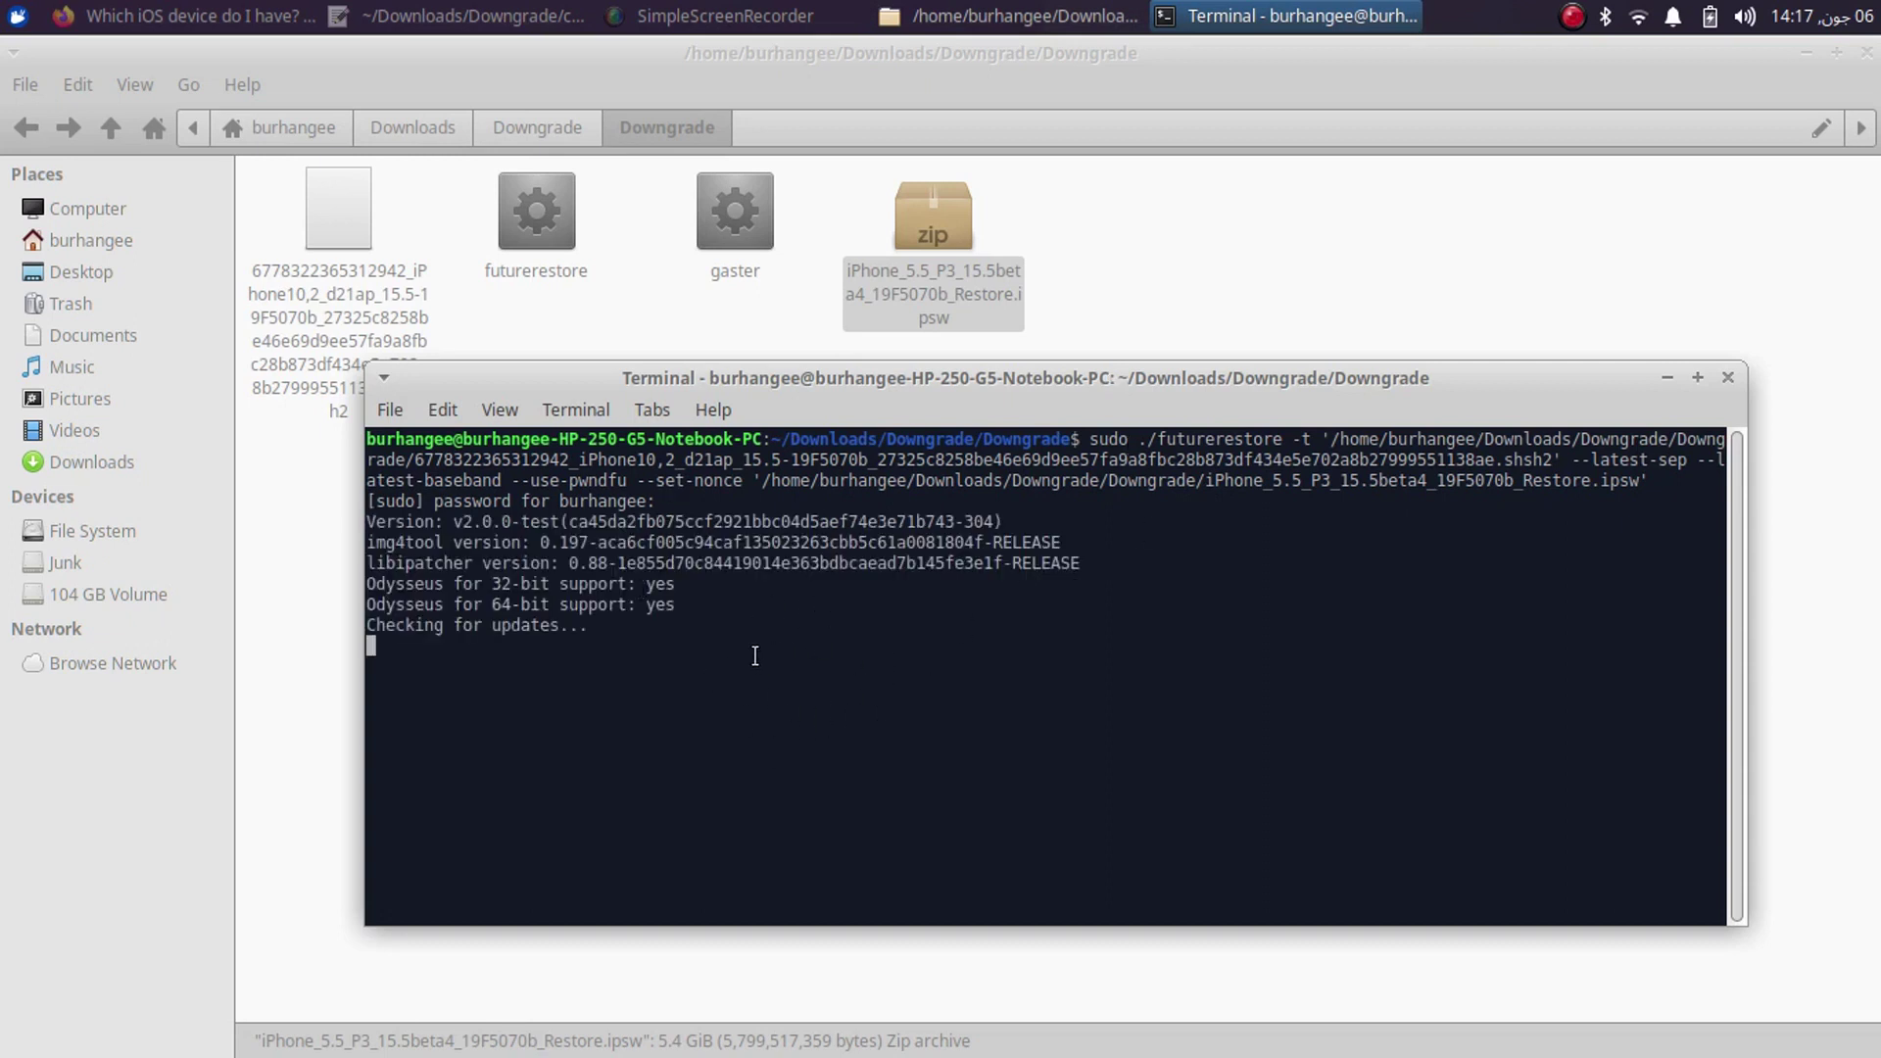
{"action": "right_click", "coordinate": [1574, 18]}
{"action": "left_click", "coordinate": [1592, 54]}
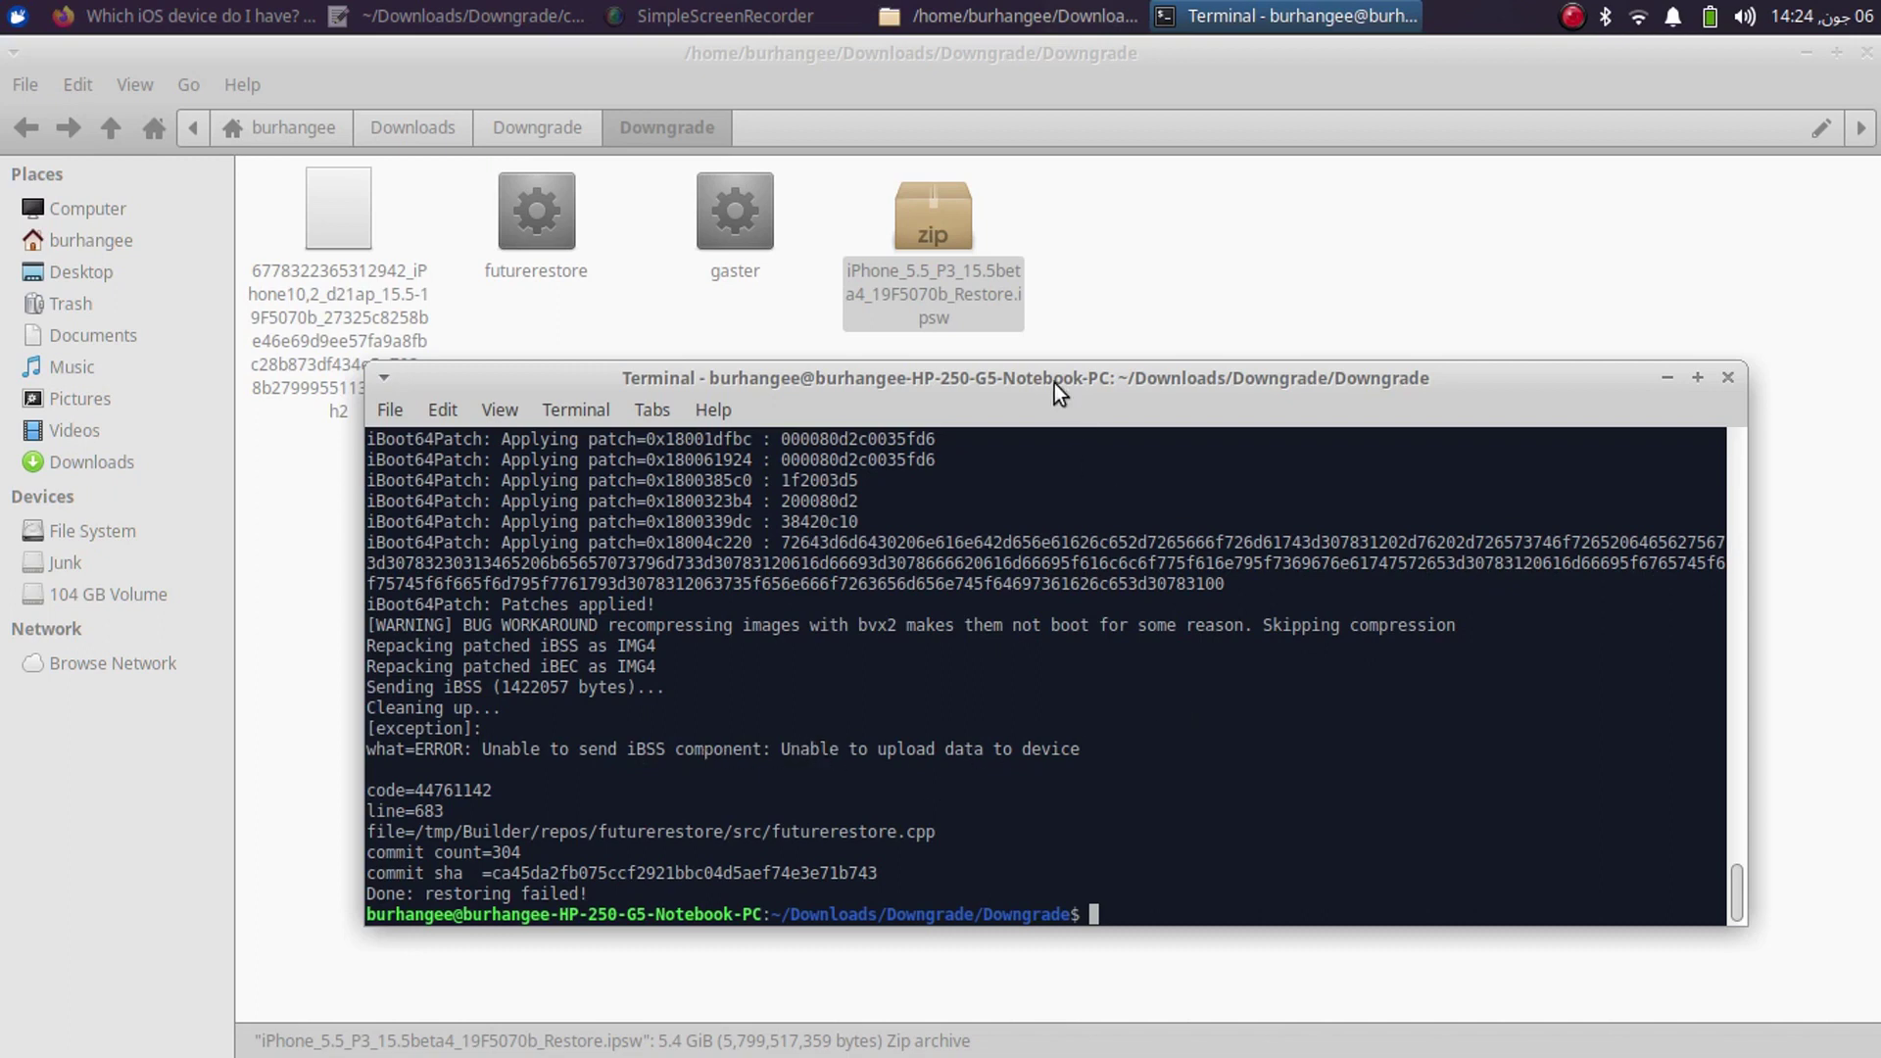
- Try to run the same futurerestore command with --use-pwndfu and --set-nonce a second time
{"action": "key", "text": "Up"}
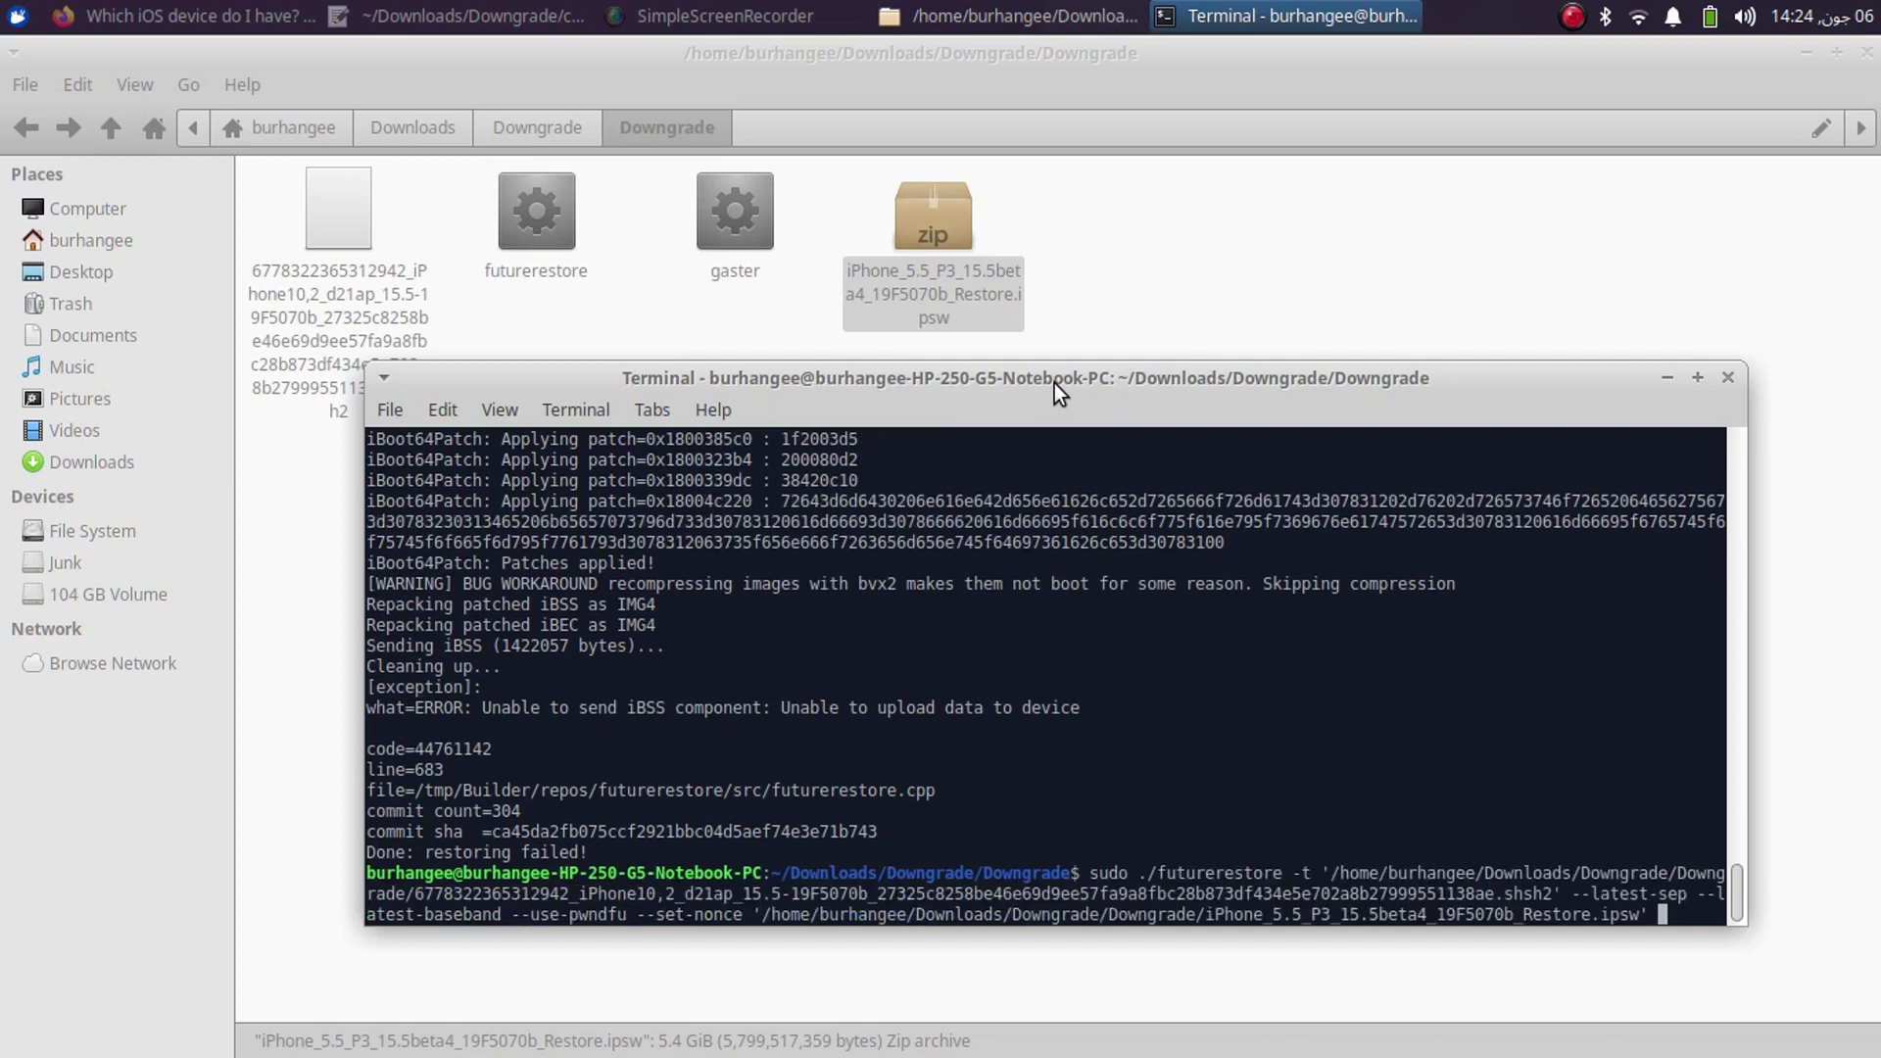
{"action": "key", "text": "Return"}
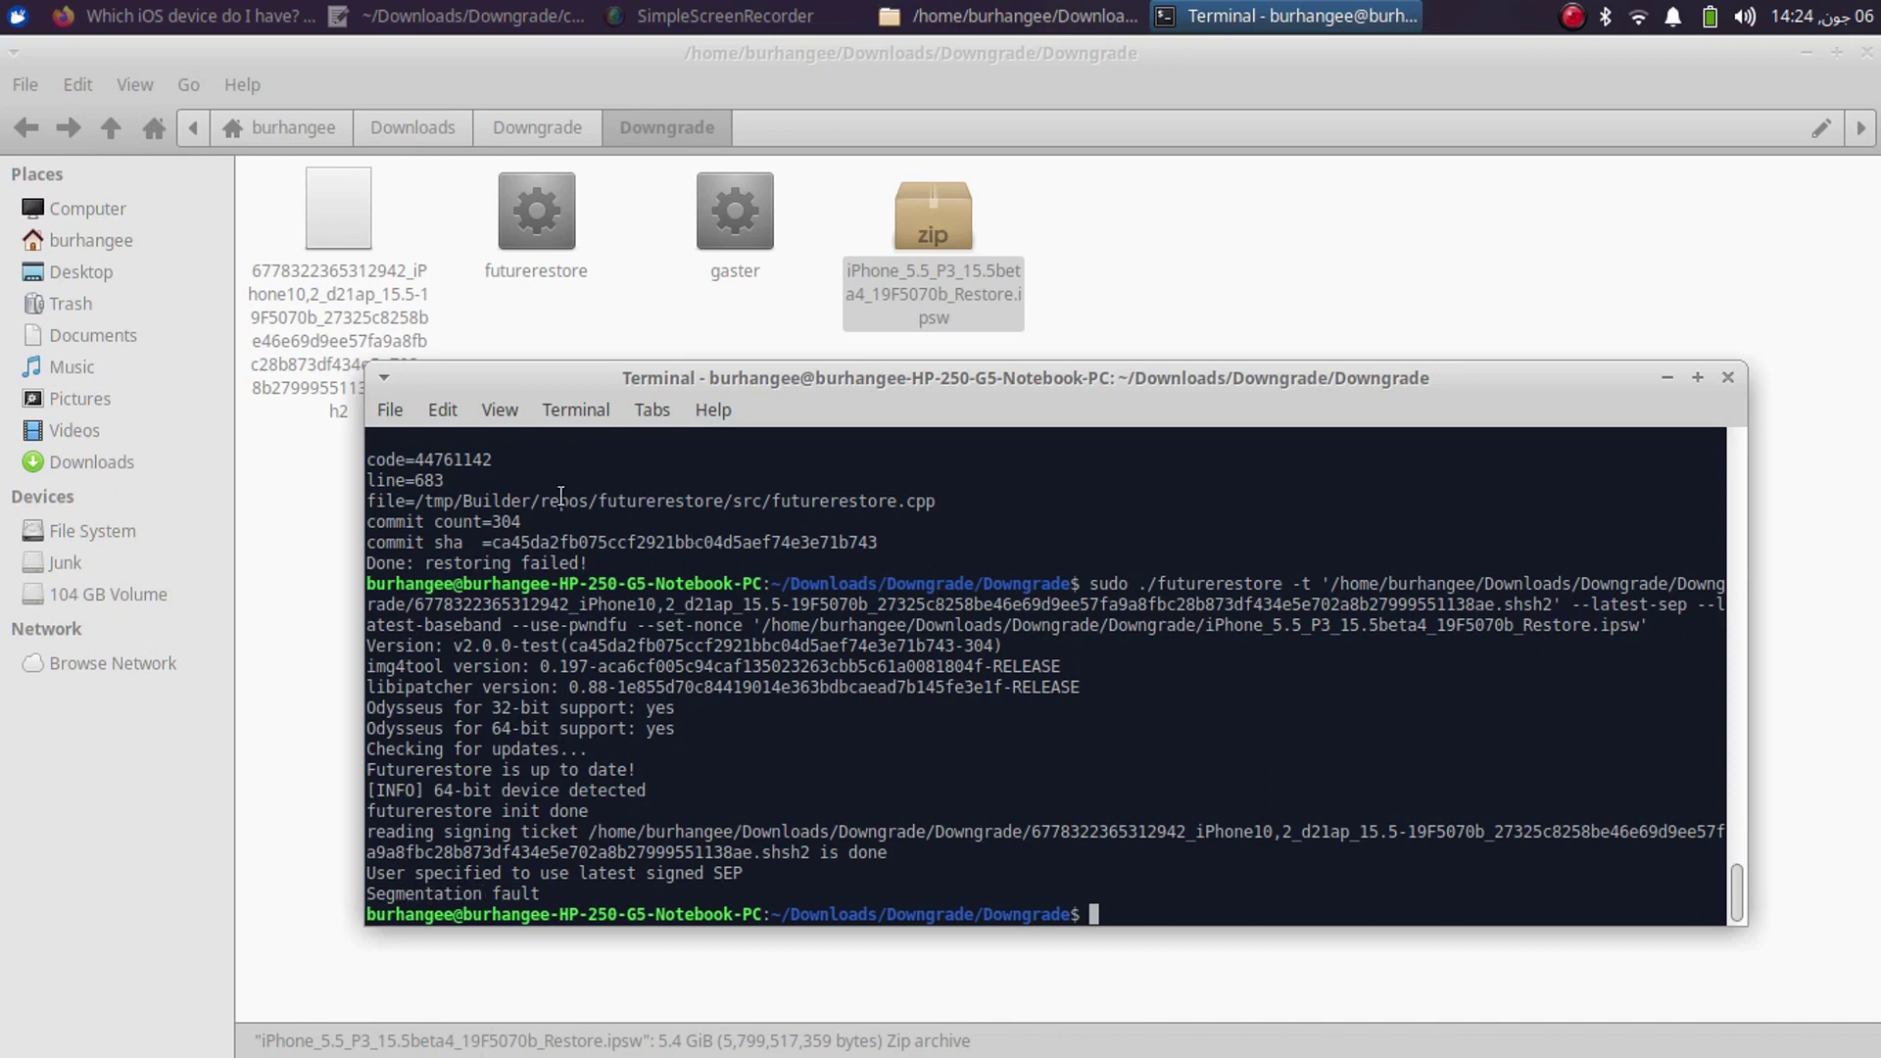
- Move the futurerestore folder and firmwares.json from the file system's tmp folder to the trash
{"action": "left_click", "coordinate": [81, 537]}
{"action": "left_click_drag", "start_coordinate": [962, 378], "coordinate": [954, 487]}
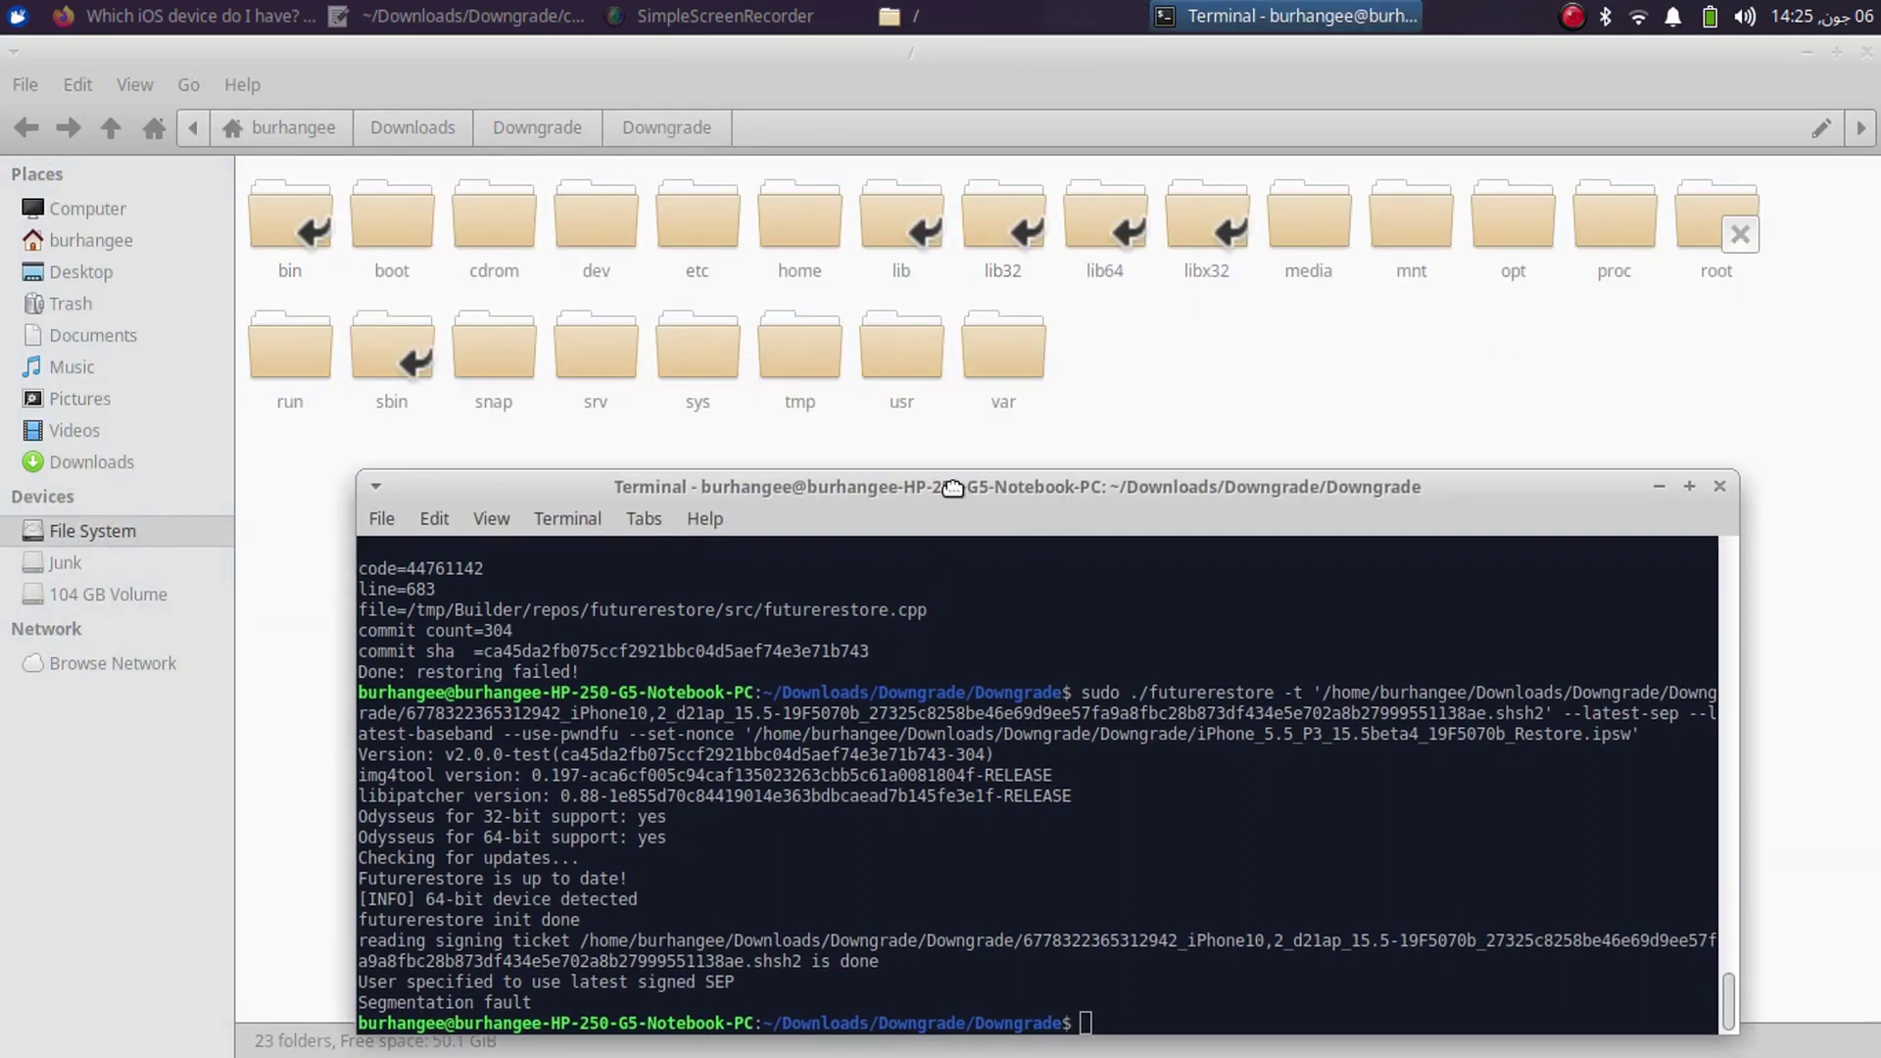
{"action": "double_click", "coordinate": [785, 349]}
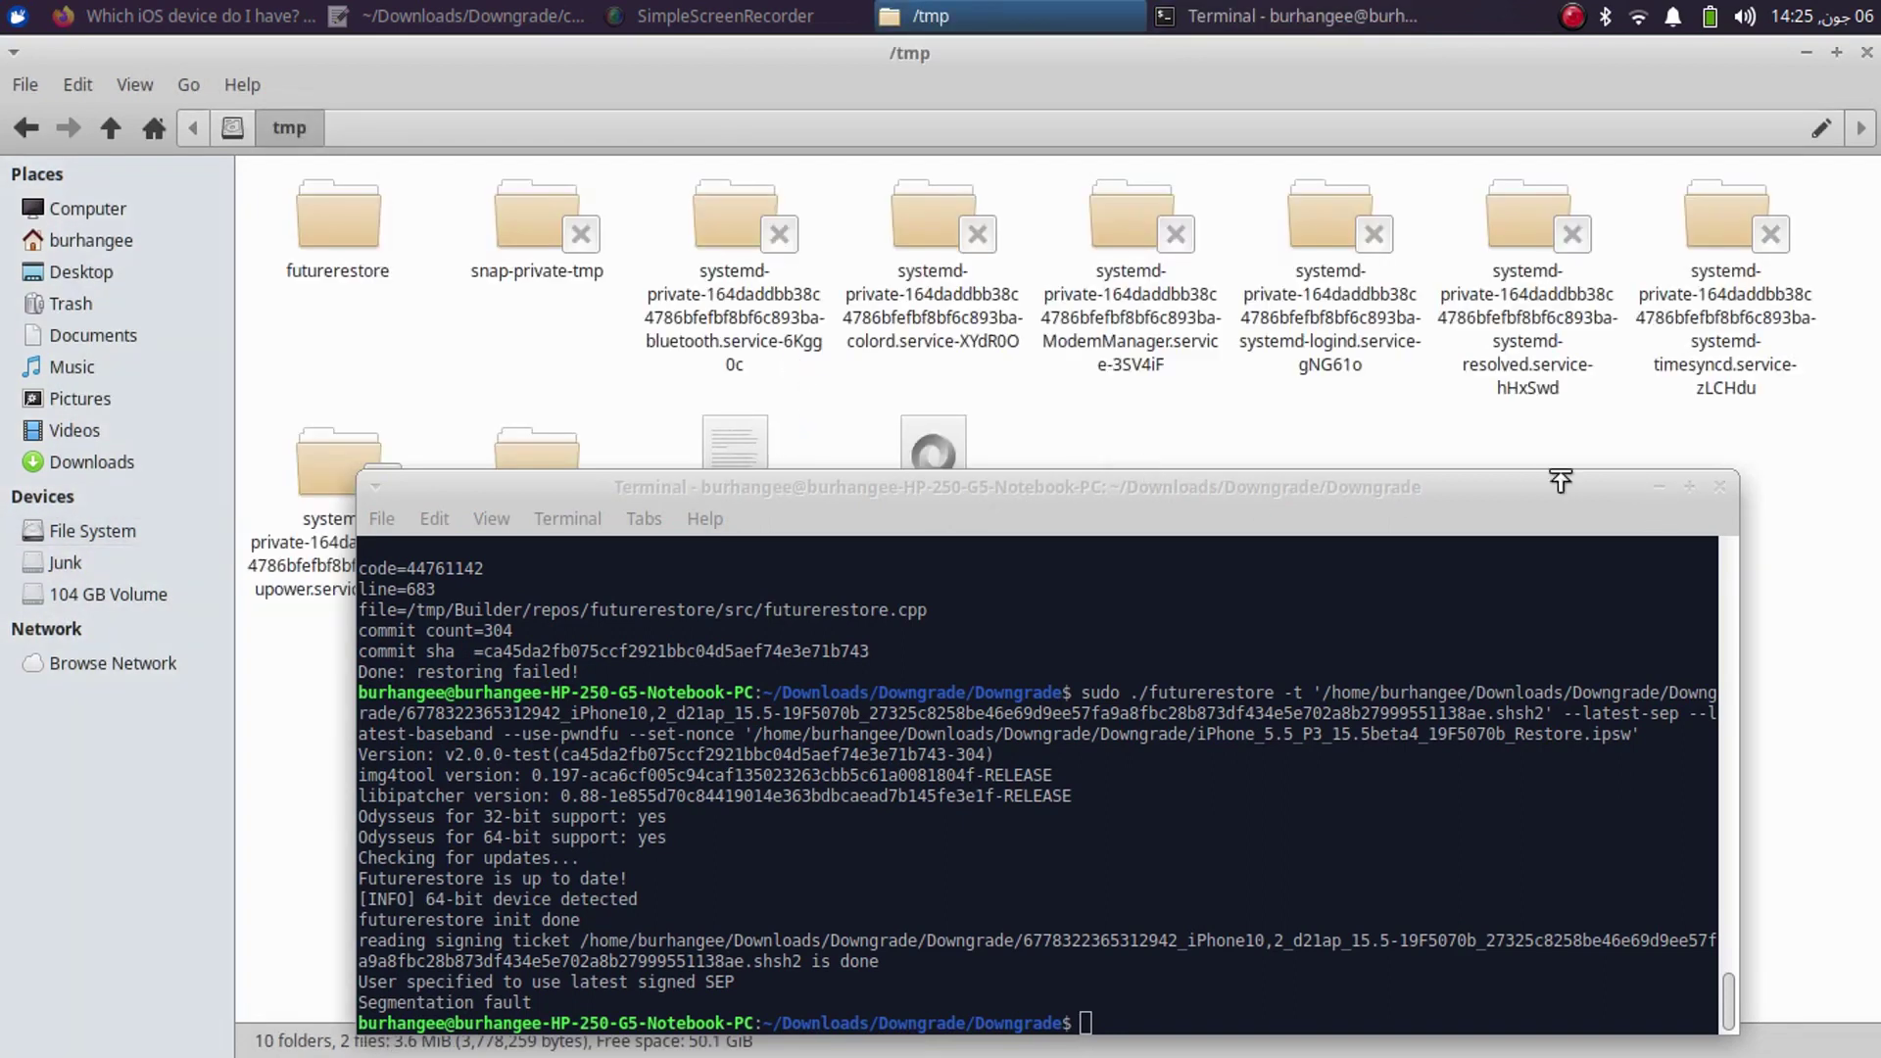
{"action": "left_click_drag", "start_coordinate": [1460, 488], "coordinate": [1469, 569]}
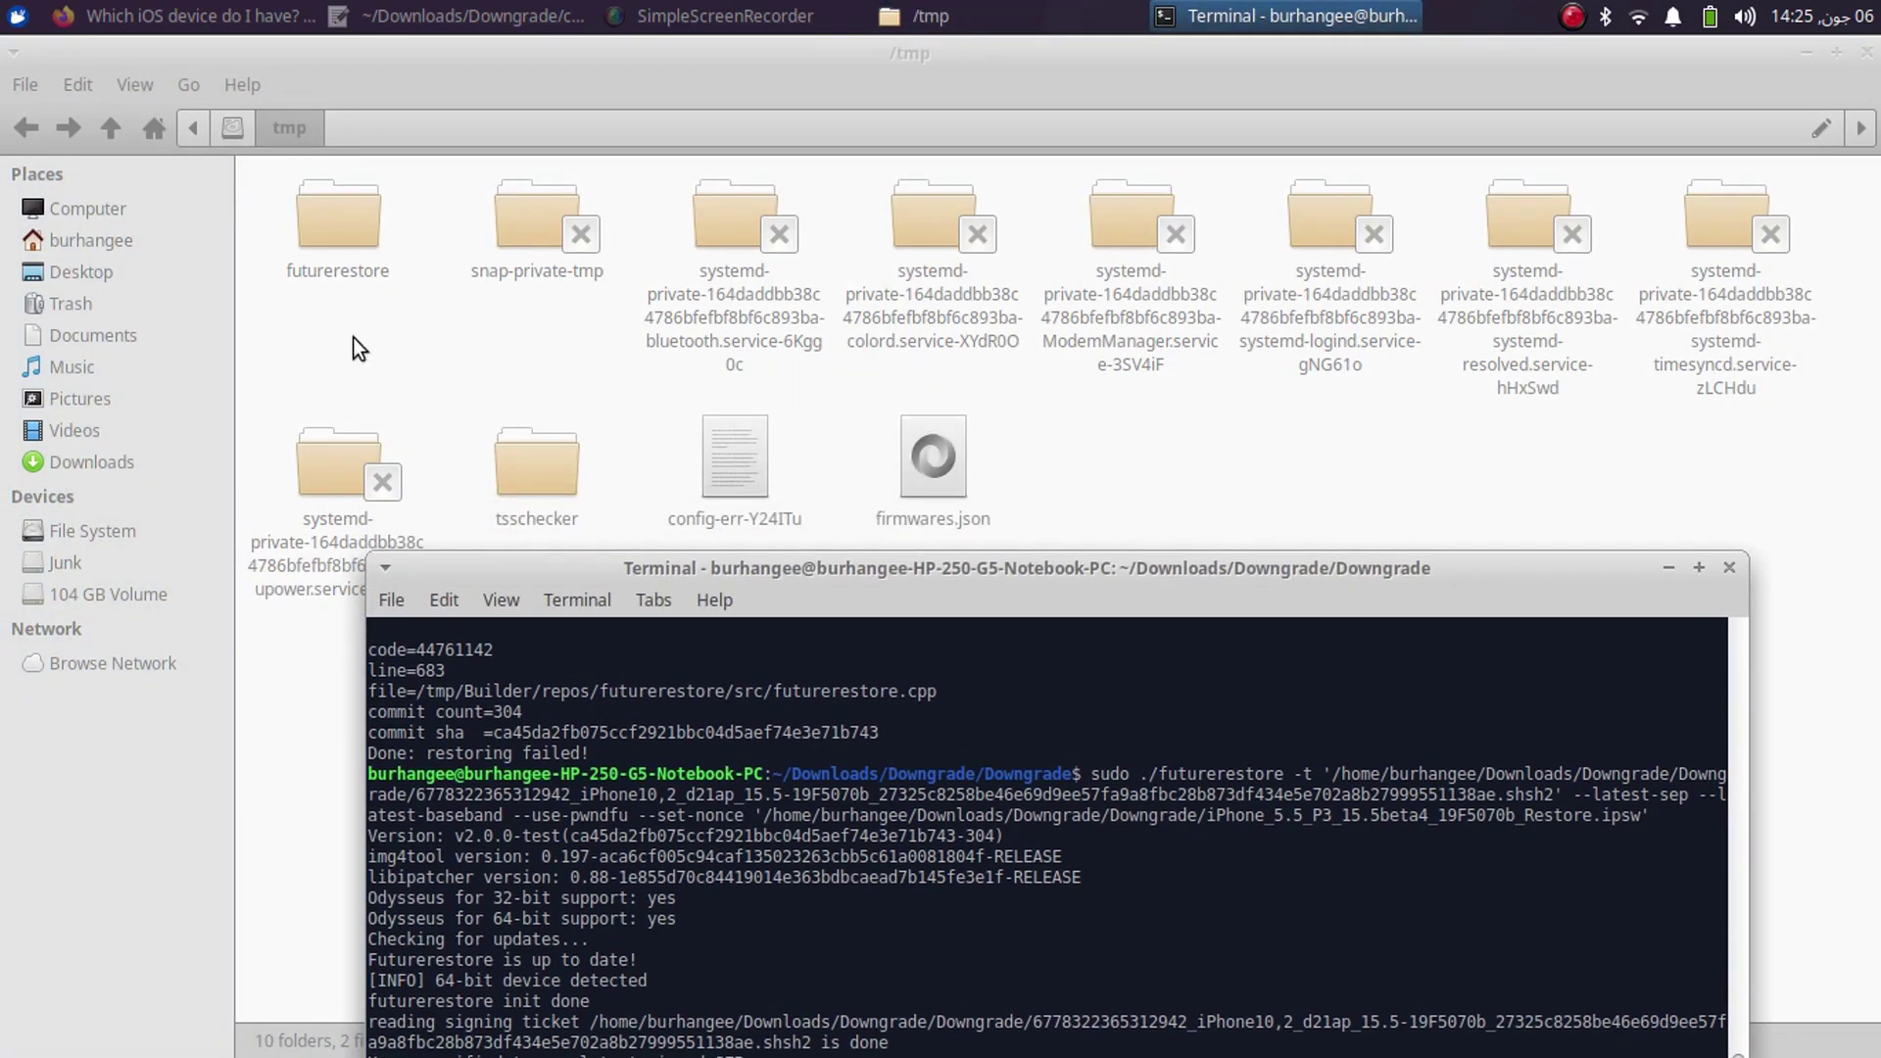
{"action": "right_click", "coordinate": [331, 221]}
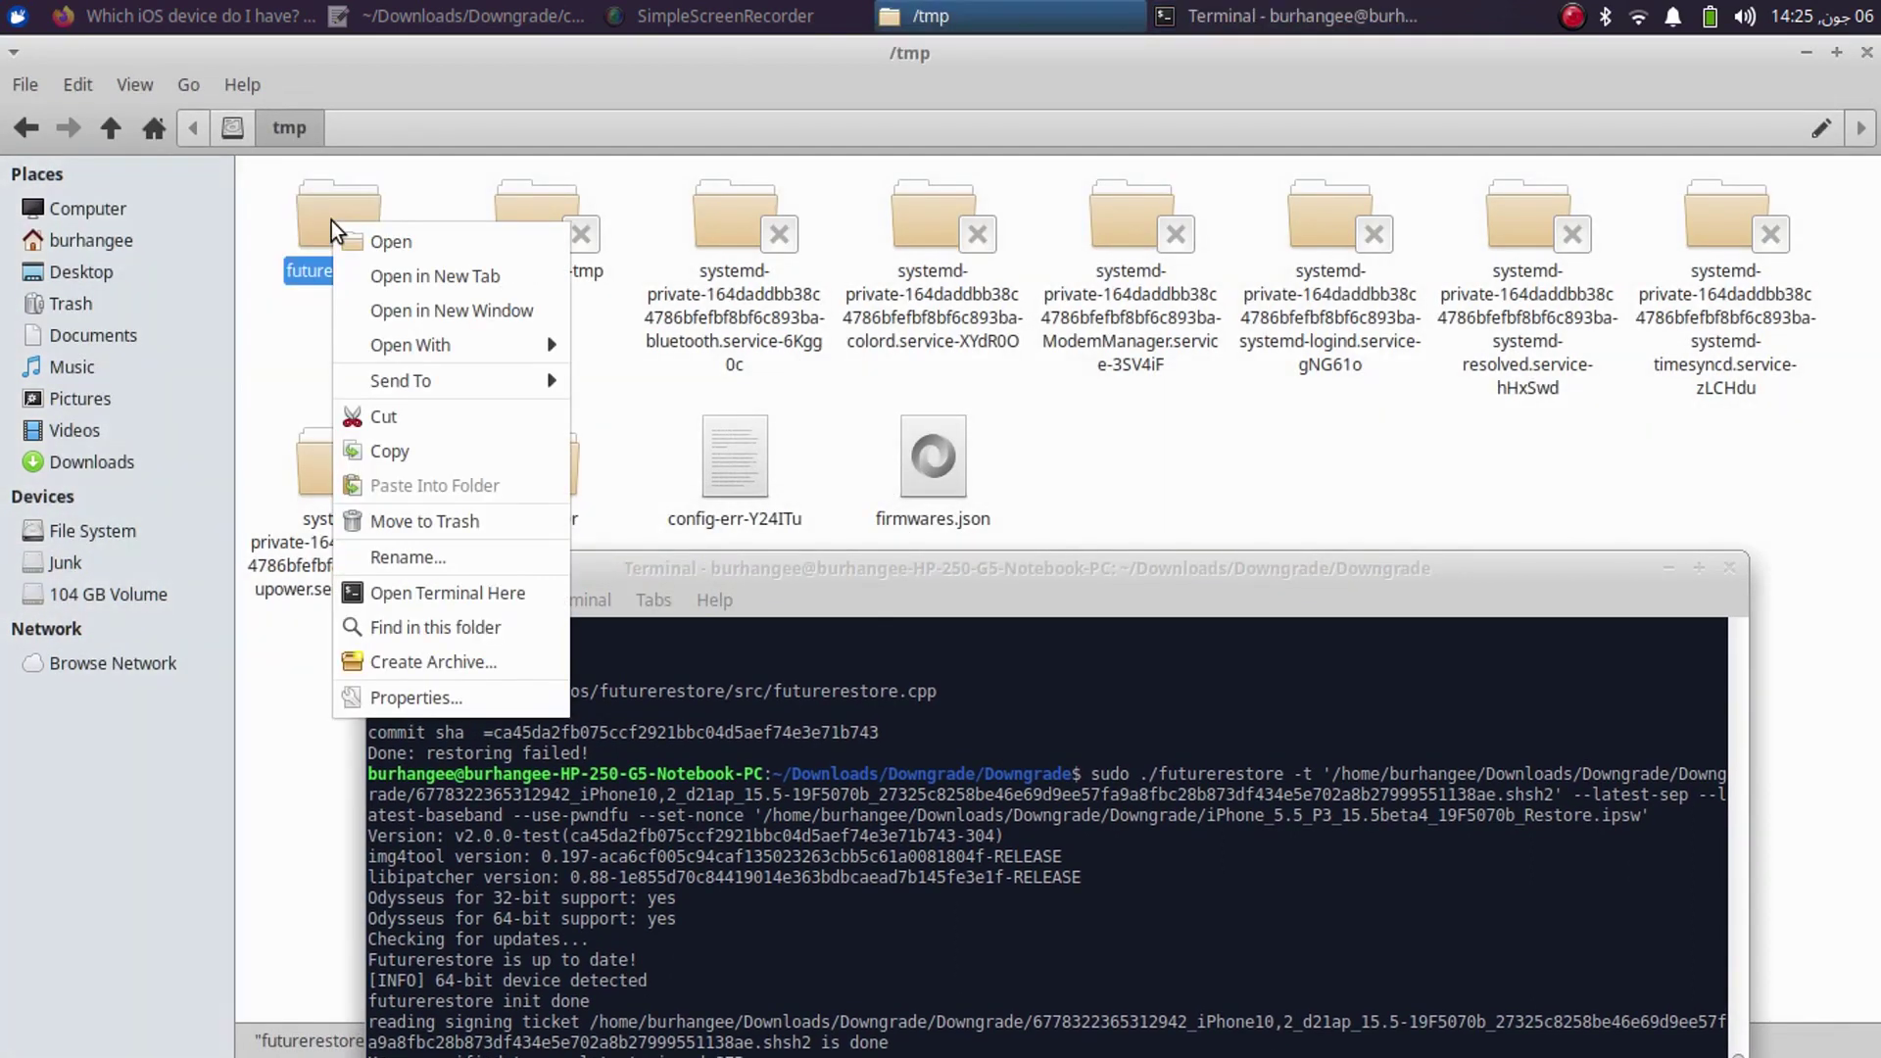
{"action": "left_click", "coordinate": [423, 519]}
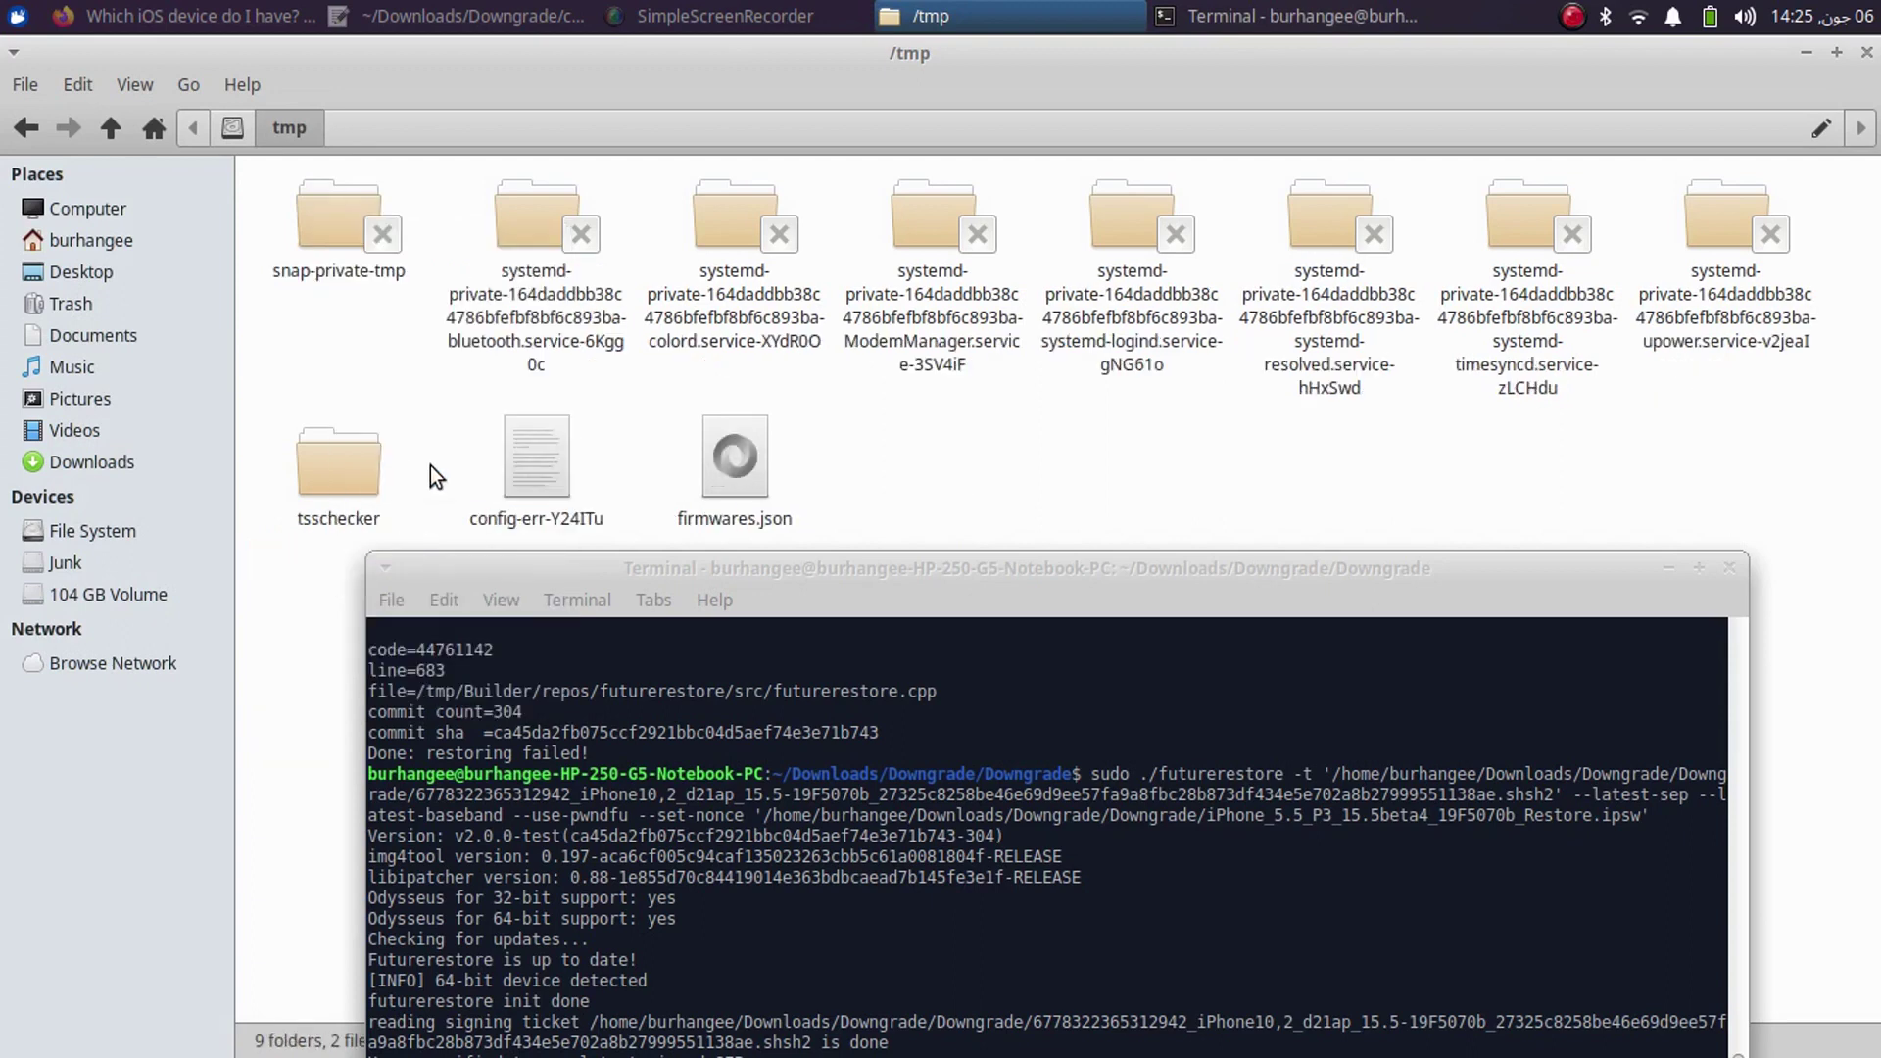
{"action": "right_click", "coordinate": [737, 458]}
{"action": "left_click", "coordinate": [847, 692]}
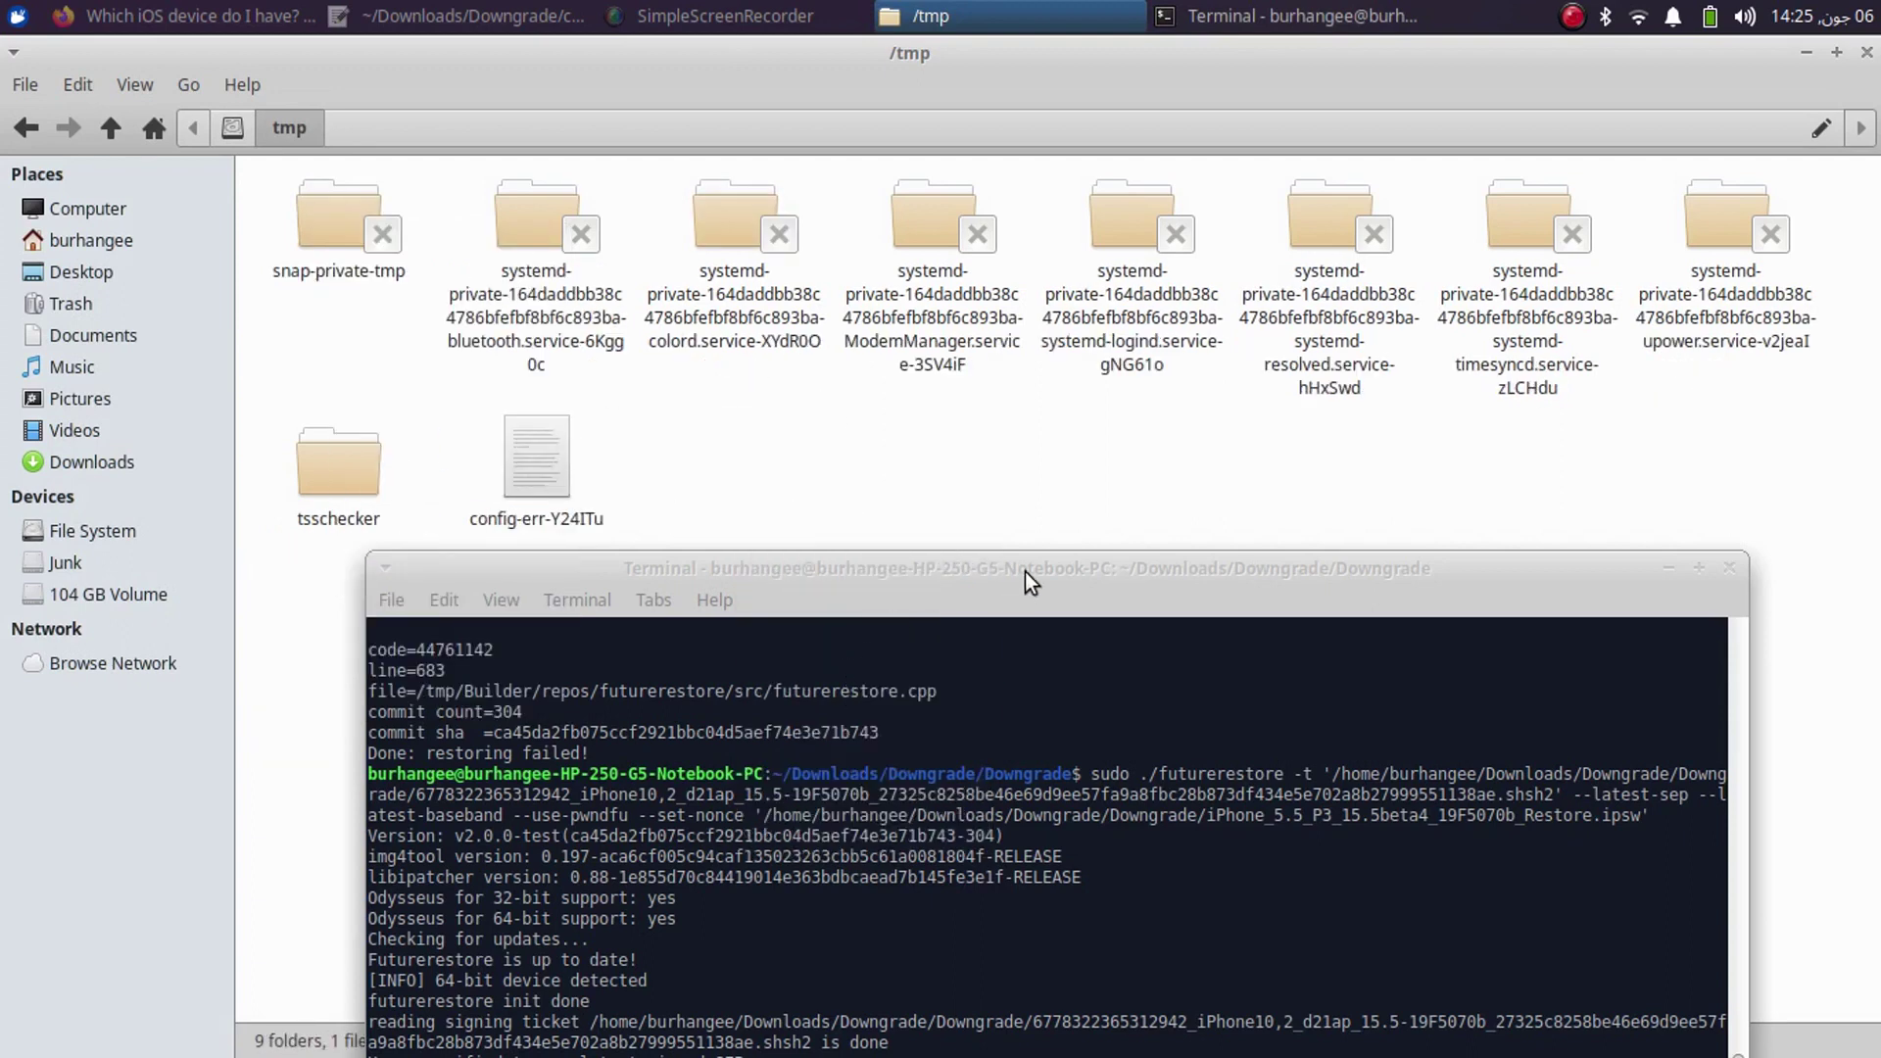
- Rerun the futurerestore command with --set-nonce in the Downgrade terminal after the tmp cleanup
{"action": "left_click_drag", "start_coordinate": [1024, 572], "coordinate": [985, 495]}
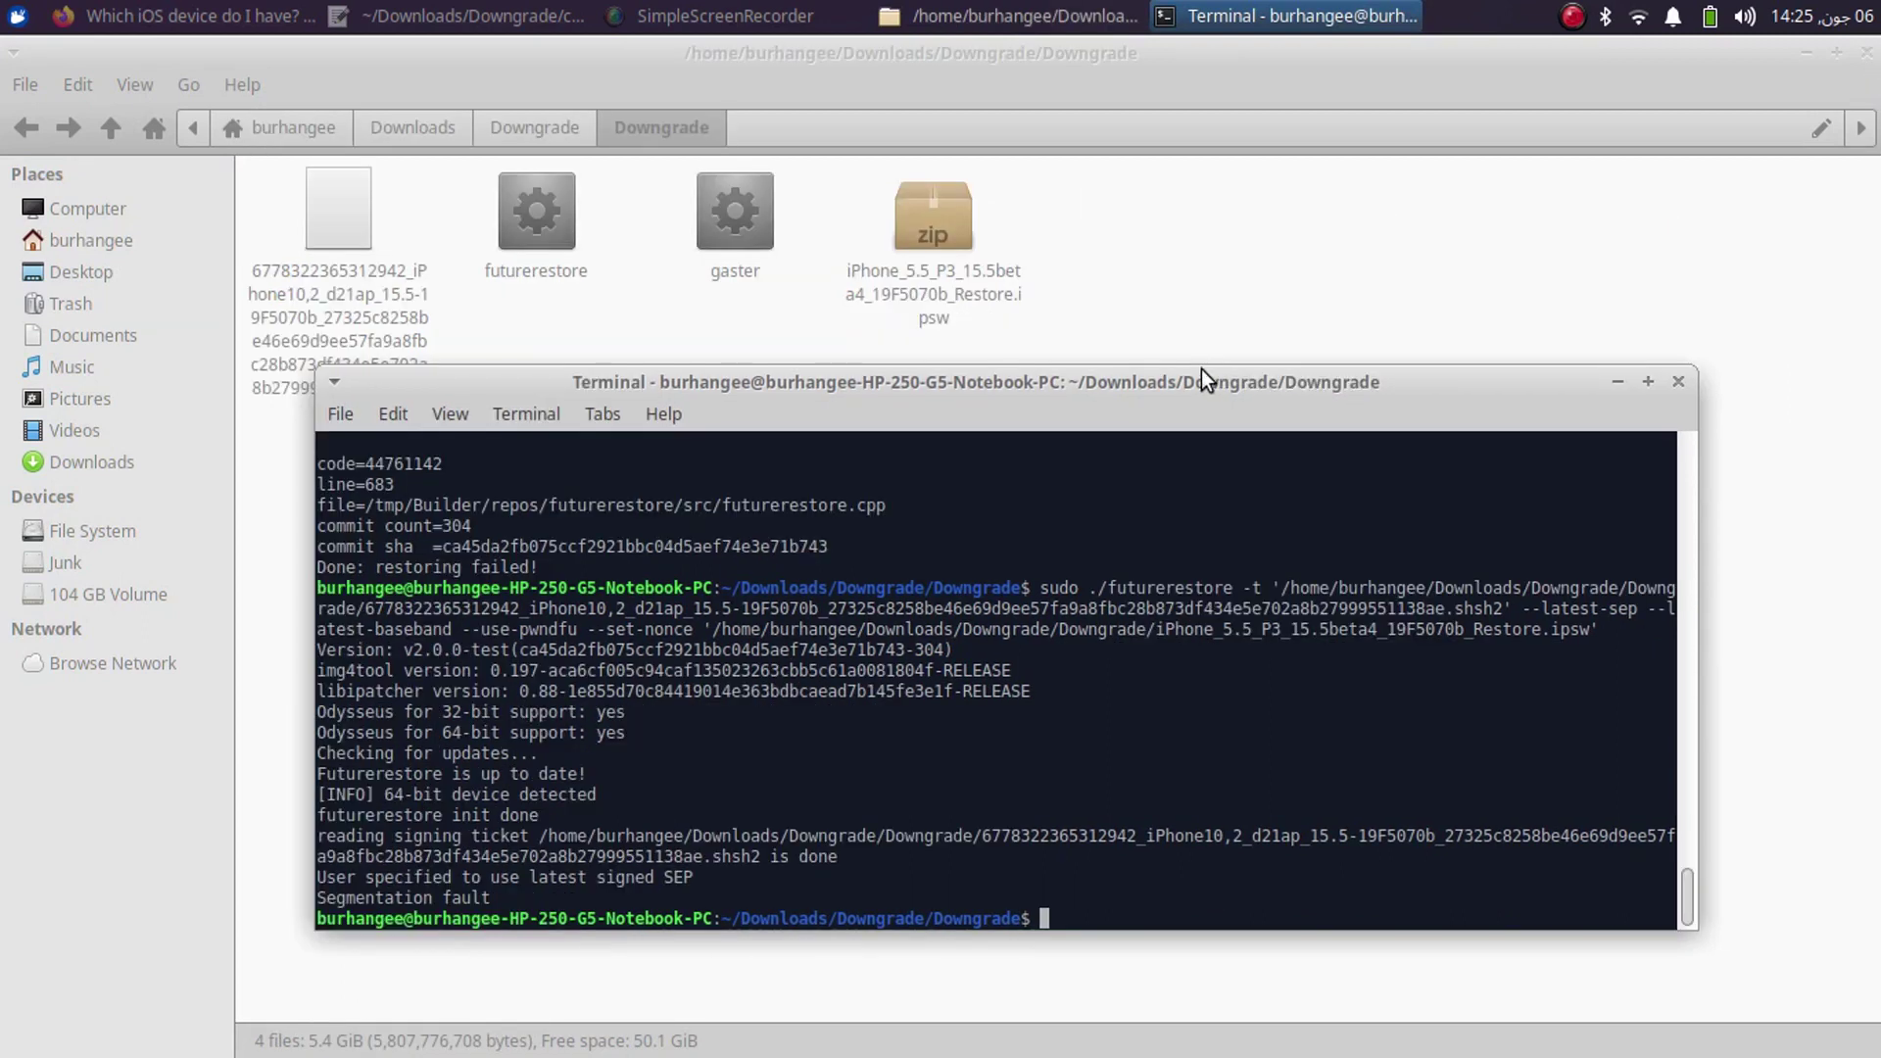
{"action": "key", "text": "Up"}
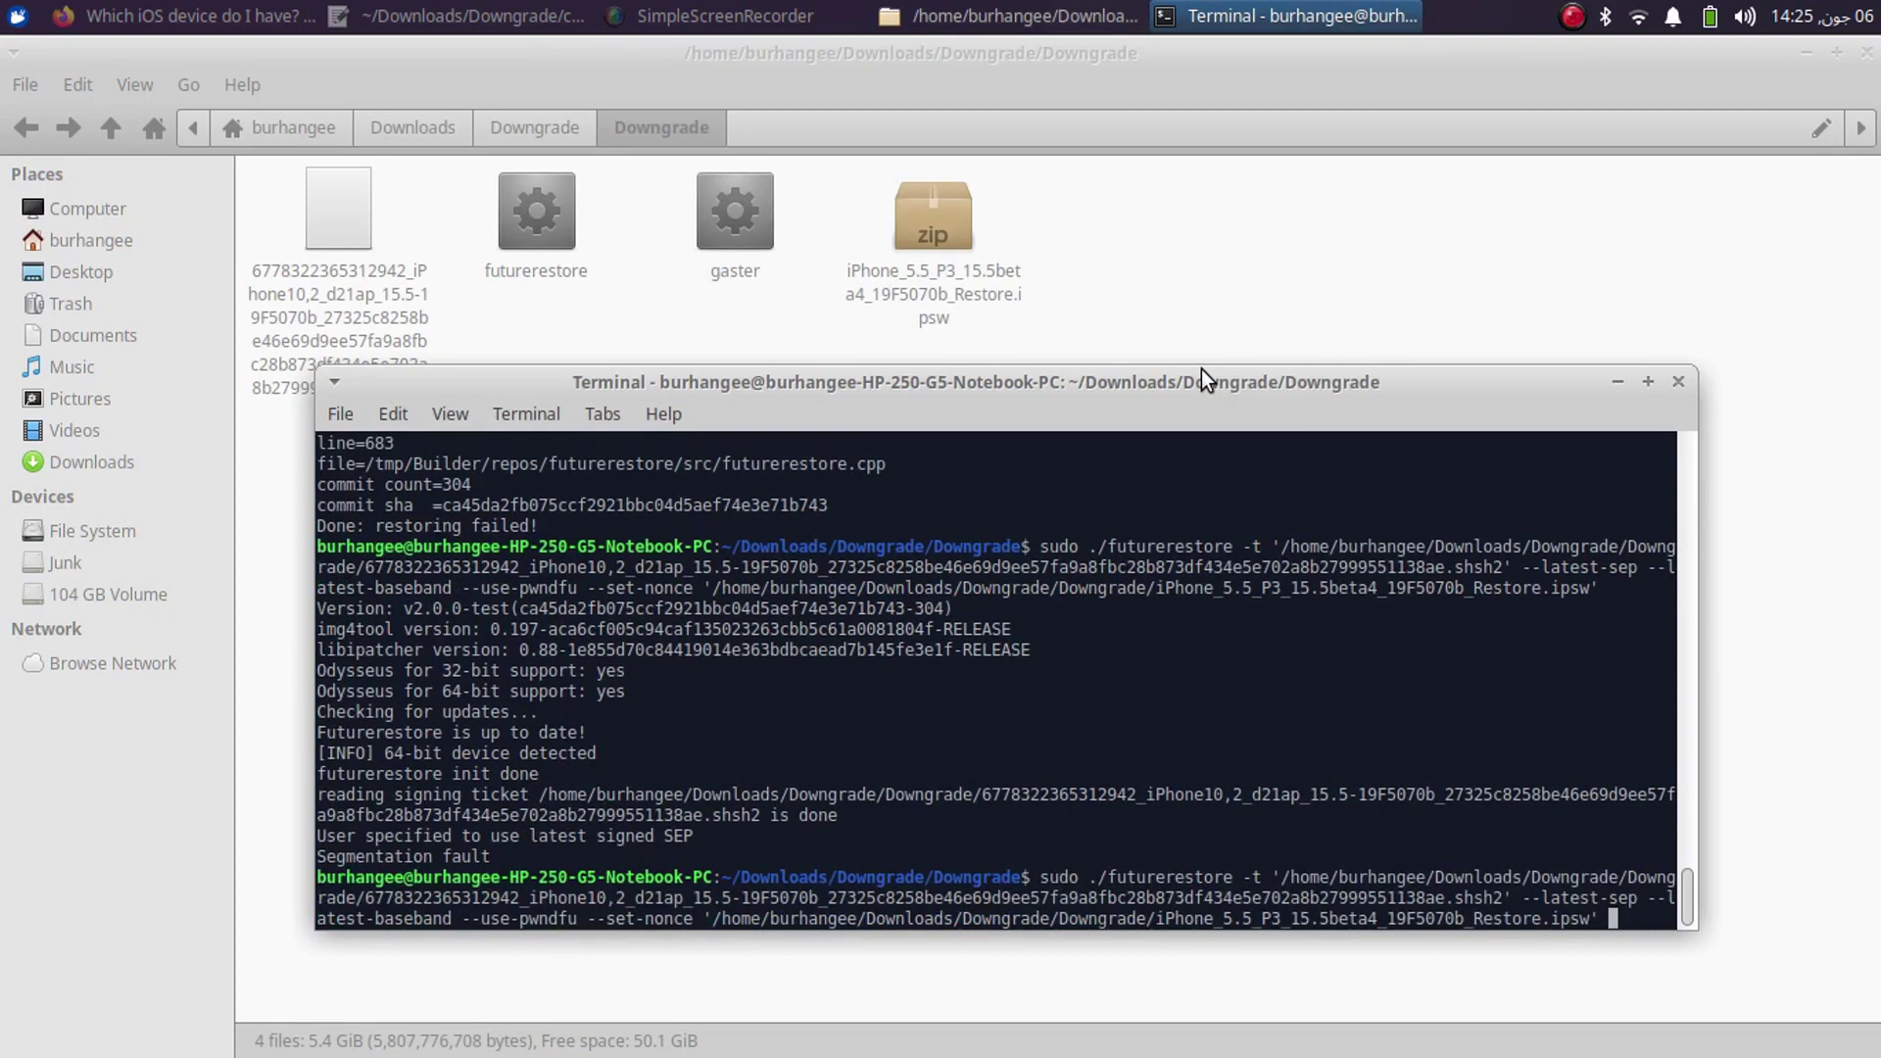
{"action": "key", "text": "Return"}
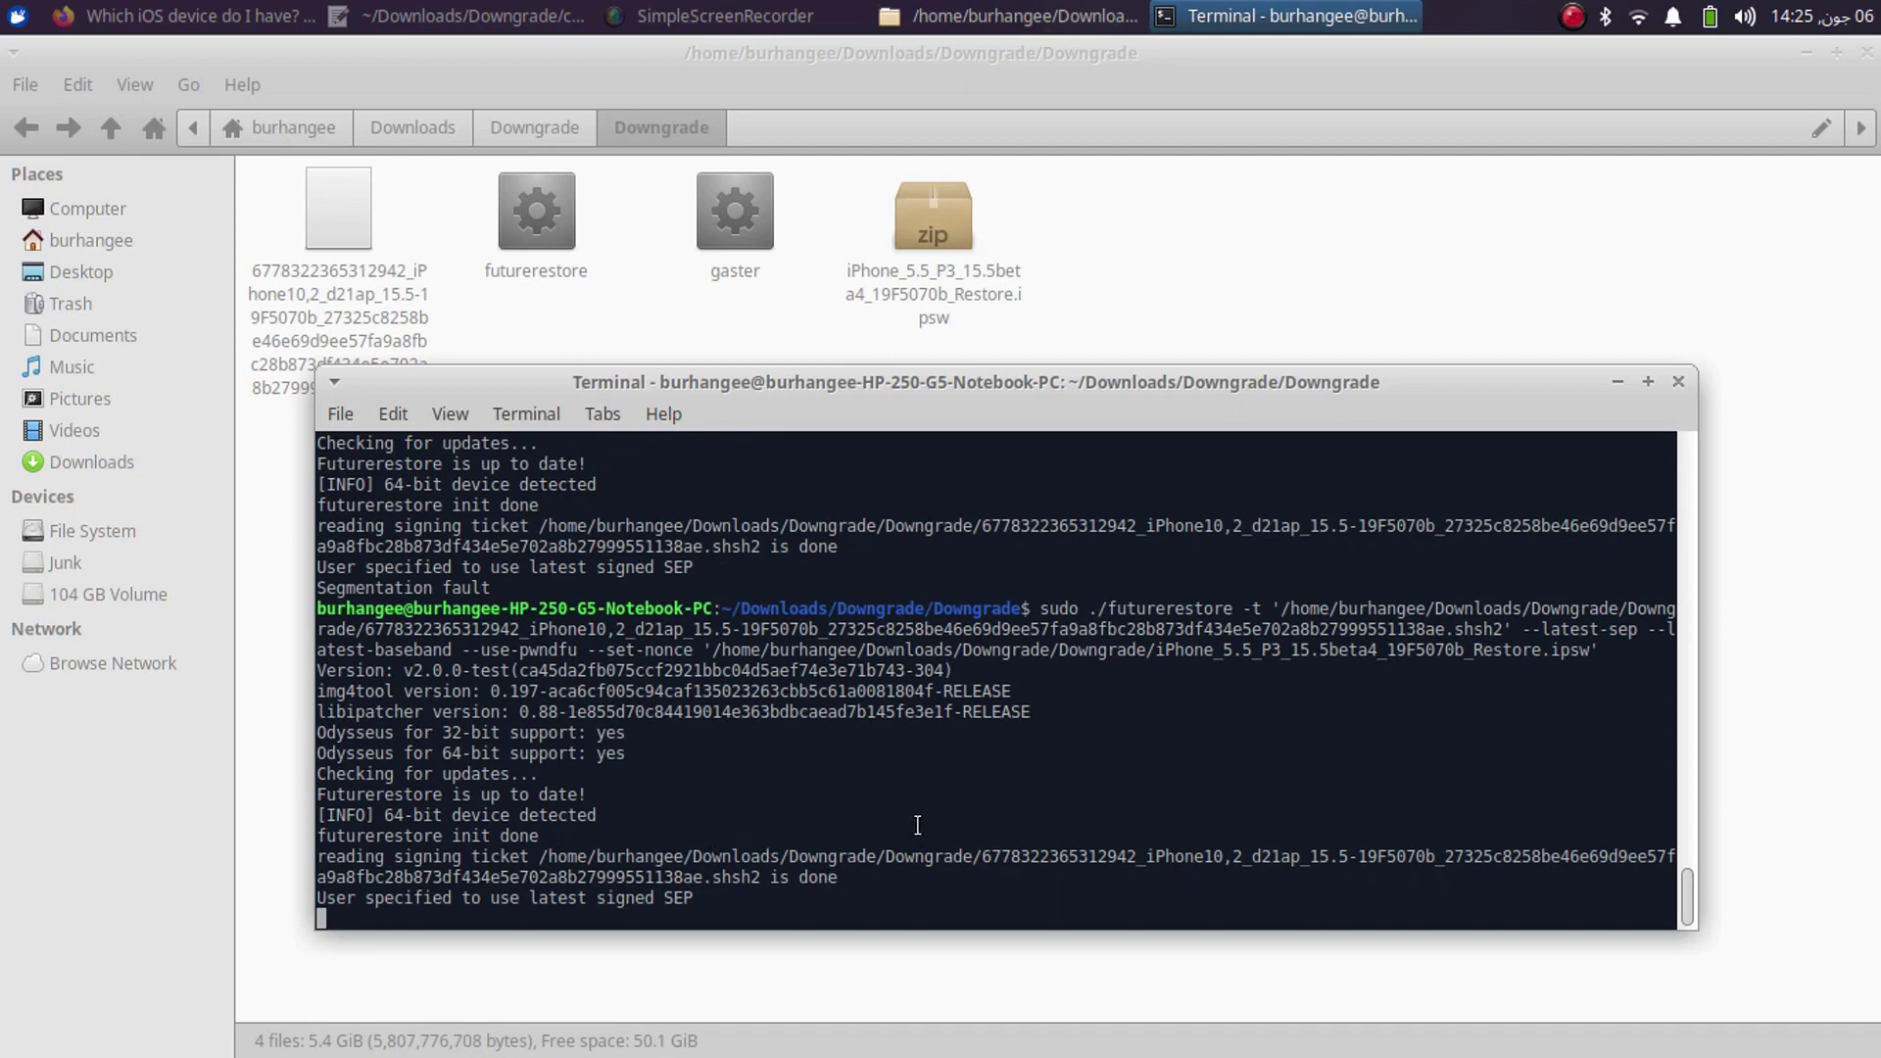
{"action": "left_click", "coordinate": [1571, 15]}
{"action": "left_click", "coordinate": [1646, 51]}
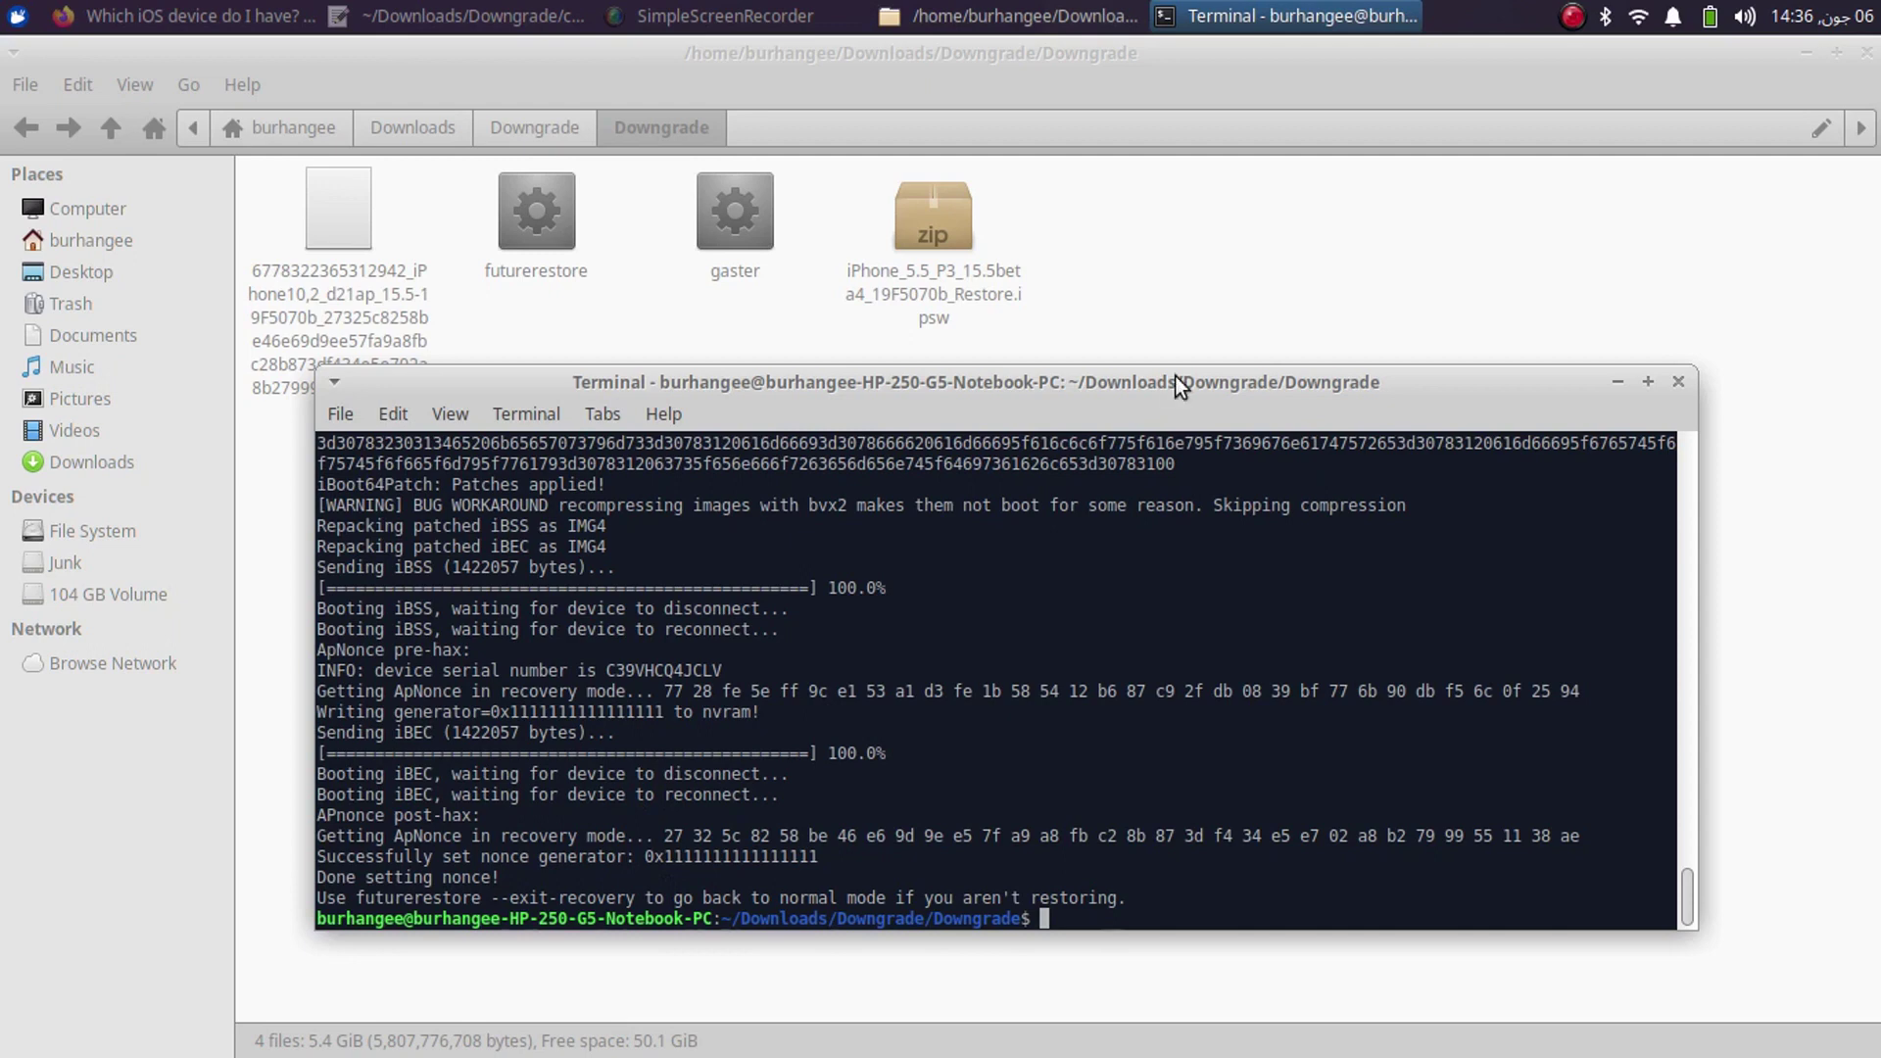
- Recall the futurerestore command, remove --use-pwndfu and --set-nonce while keeping the blob, SEP, baseband and IPSW arguments, and run it
{"action": "key", "text": "Up"}
{"action": "key", "text": "Left"}
{"action": "key", "text": "Left"}
{"action": "key", "text": "Left"}
{"action": "key", "text": "Left"}
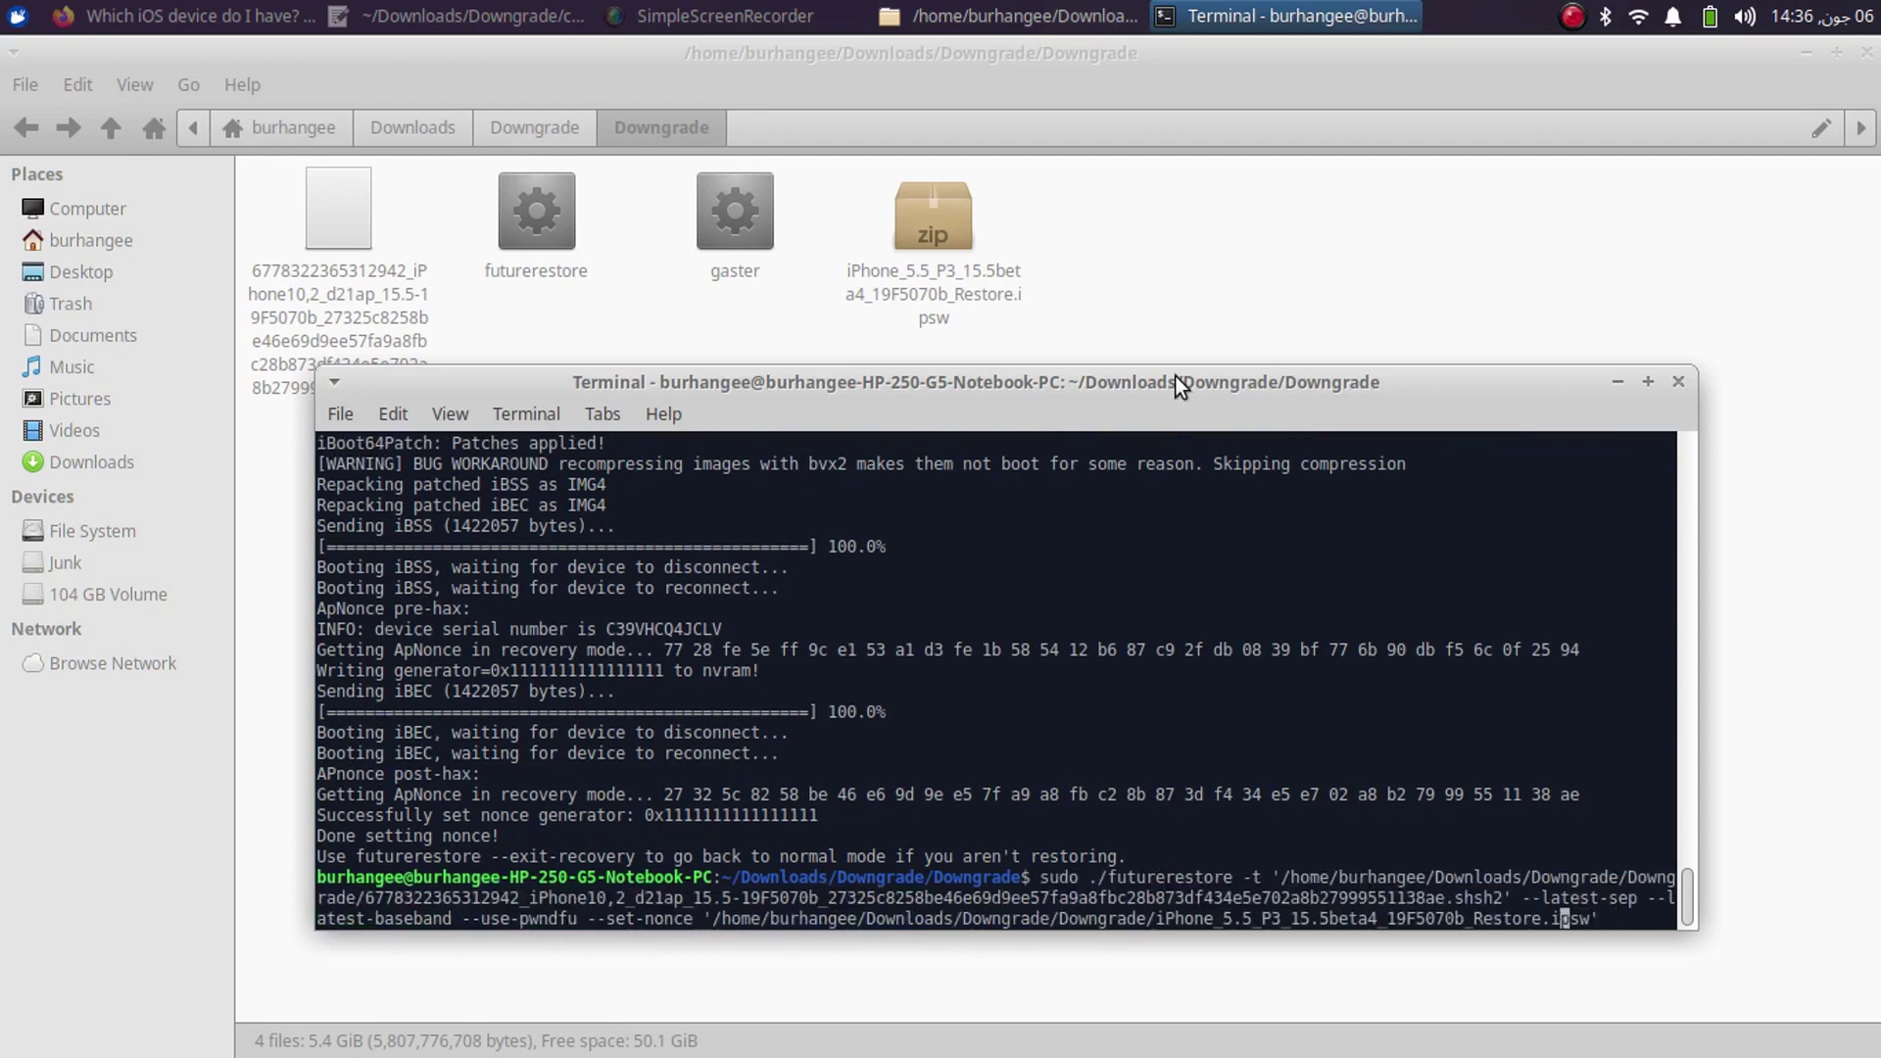
{"action": "key", "text": "Left"}
{"action": "key", "text": "Left"}
{"action": "key", "text": "Left"}
{"action": "key", "text": "Left"}
{"action": "key", "text": "Left"}
{"action": "key", "text": "Left"}
{"action": "key", "text": "Left"}
{"action": "key", "text": "Left"}
{"action": "key", "text": "Left"}
{"action": "key", "text": "Left"}
{"action": "key", "text": "Left"}
{"action": "key", "text": "Left"}
{"action": "key", "text": "Left"}
{"action": "key", "text": "Left"}
{"action": "key", "text": "Left"}
{"action": "key", "text": "Left"}
{"action": "key", "text": "Left"}
{"action": "key", "text": "Left"}
{"action": "key", "text": "Left"}
{"action": "key", "text": "Left"}
{"action": "key", "text": "Left"}
{"action": "key", "text": "Left"}
{"action": "key", "text": "Left"}
{"action": "key", "text": "Left"}
{"action": "key", "text": "Left"}
{"action": "key", "text": "Left"}
{"action": "key", "text": "Left"}
{"action": "key", "text": "Left"}
{"action": "key", "text": "Left"}
{"action": "key", "text": "Left"}
{"action": "key", "text": "Left"}
{"action": "key", "text": "Left"}
{"action": "key", "text": "Left"}
{"action": "key", "text": "Left"}
{"action": "key", "text": "Left"}
{"action": "key", "text": "Left"}
{"action": "key", "text": "Left"}
{"action": "key", "text": "Left"}
{"action": "key", "text": "Left"}
{"action": "key", "text": "Left"}
{"action": "key", "text": "Left"}
{"action": "key", "text": "Left"}
{"action": "key", "text": "Left"}
{"action": "key", "text": "Left"}
{"action": "key", "text": "Left"}
{"action": "key", "text": "Left"}
{"action": "key", "text": "Left"}
{"action": "key", "text": "Left"}
{"action": "key", "text": "Left"}
{"action": "key", "text": "Left"}
{"action": "key", "text": "Left"}
{"action": "key", "text": "Left"}
{"action": "key", "text": "BackSpace"}
{"action": "key", "text": "BackSpace"}
{"action": "key", "text": "BackSpace"}
{"action": "key", "text": "BackSpace"}
{"action": "key", "text": "BackSpace"}
{"action": "key", "text": "BackSpace"}
{"action": "key", "text": "BackSpace"}
{"action": "key", "text": "BackSpace"}
{"action": "key", "text": "BackSpace"}
{"action": "key", "text": "BackSpace"}
{"action": "key", "text": "BackSpace"}
{"action": "key", "text": "BackSpace"}
{"action": "key", "text": "BackSpace"}
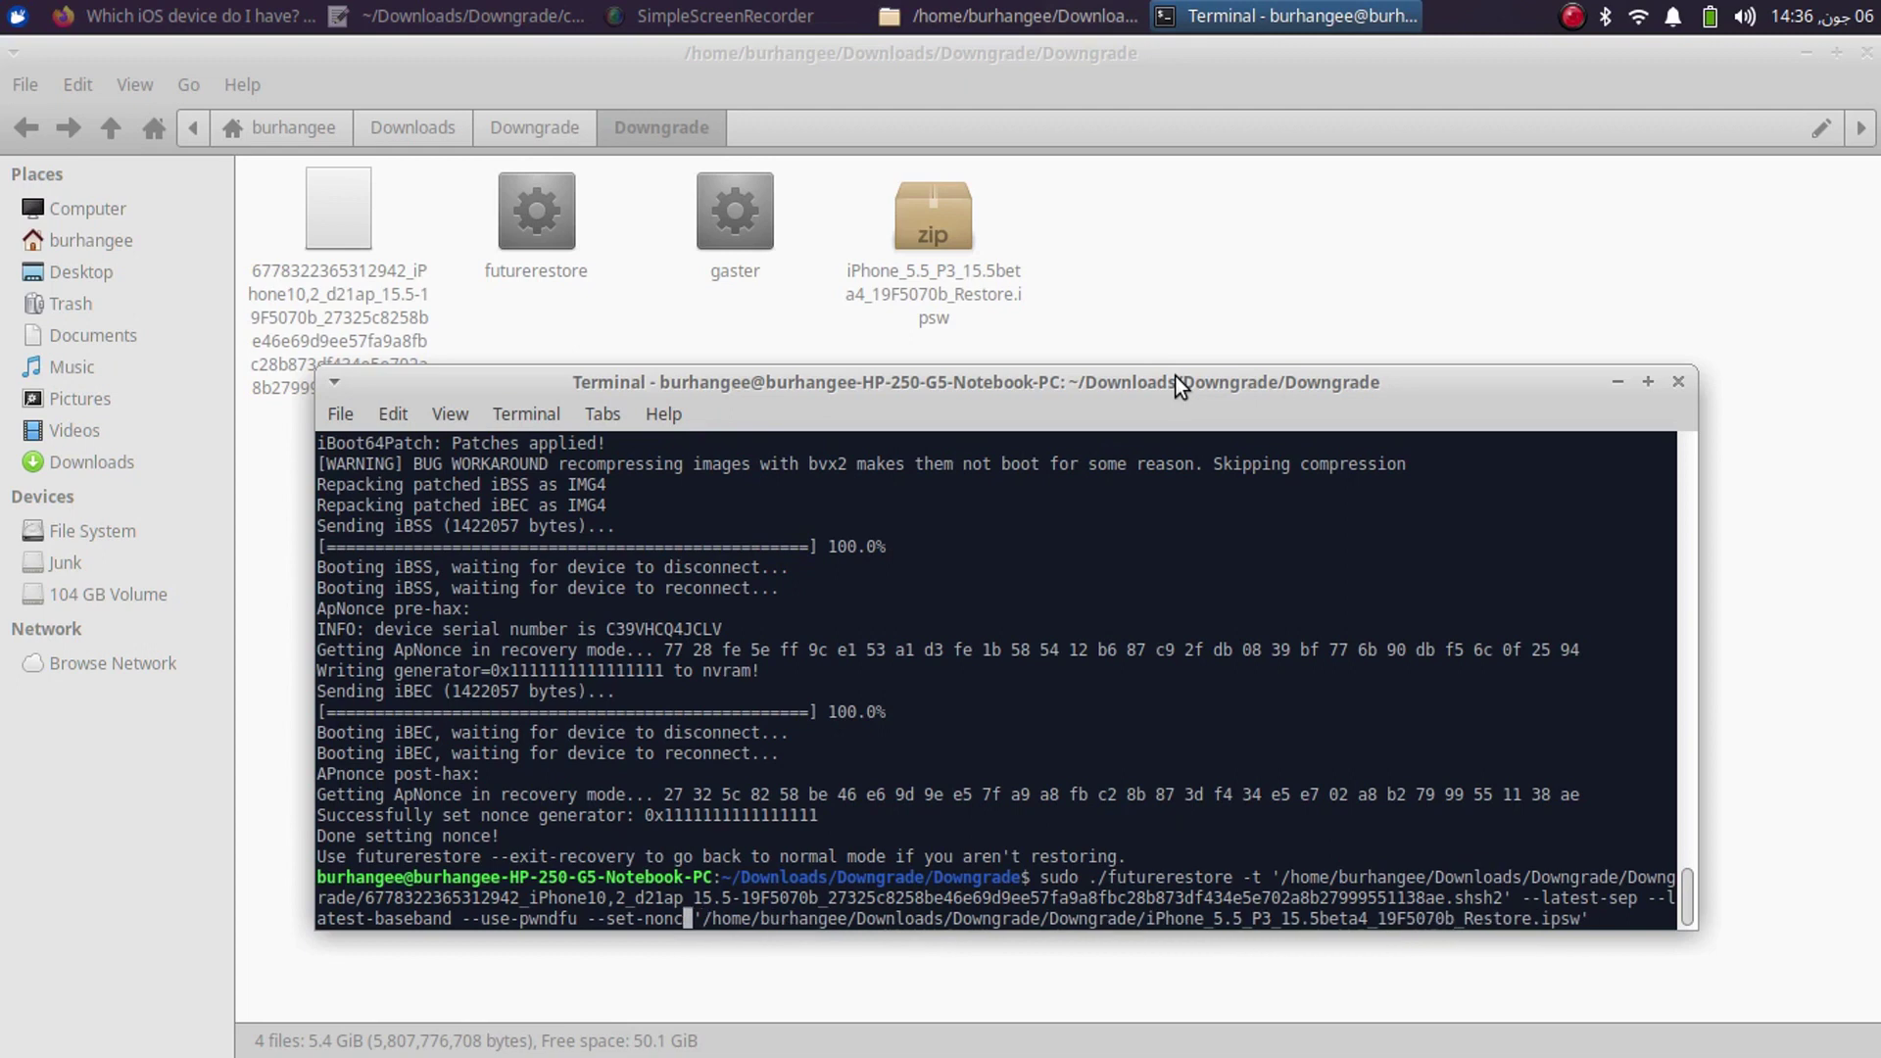
{"action": "key", "text": "BackSpace"}
{"action": "key", "text": "BackSpace"}
{"action": "key", "text": "BackSpace"}
{"action": "key", "text": "BackSpace"}
{"action": "key", "text": "BackSpace"}
{"action": "key", "text": "BackSpace"}
{"action": "key", "text": "BackSpace"}
{"action": "key", "text": "BackSpace"}
{"action": "key", "text": "BackSpace"}
{"action": "key", "text": "BackSpace"}
{"action": "key", "text": "BackSpace"}
{"action": "key", "text": "BackSpace"}
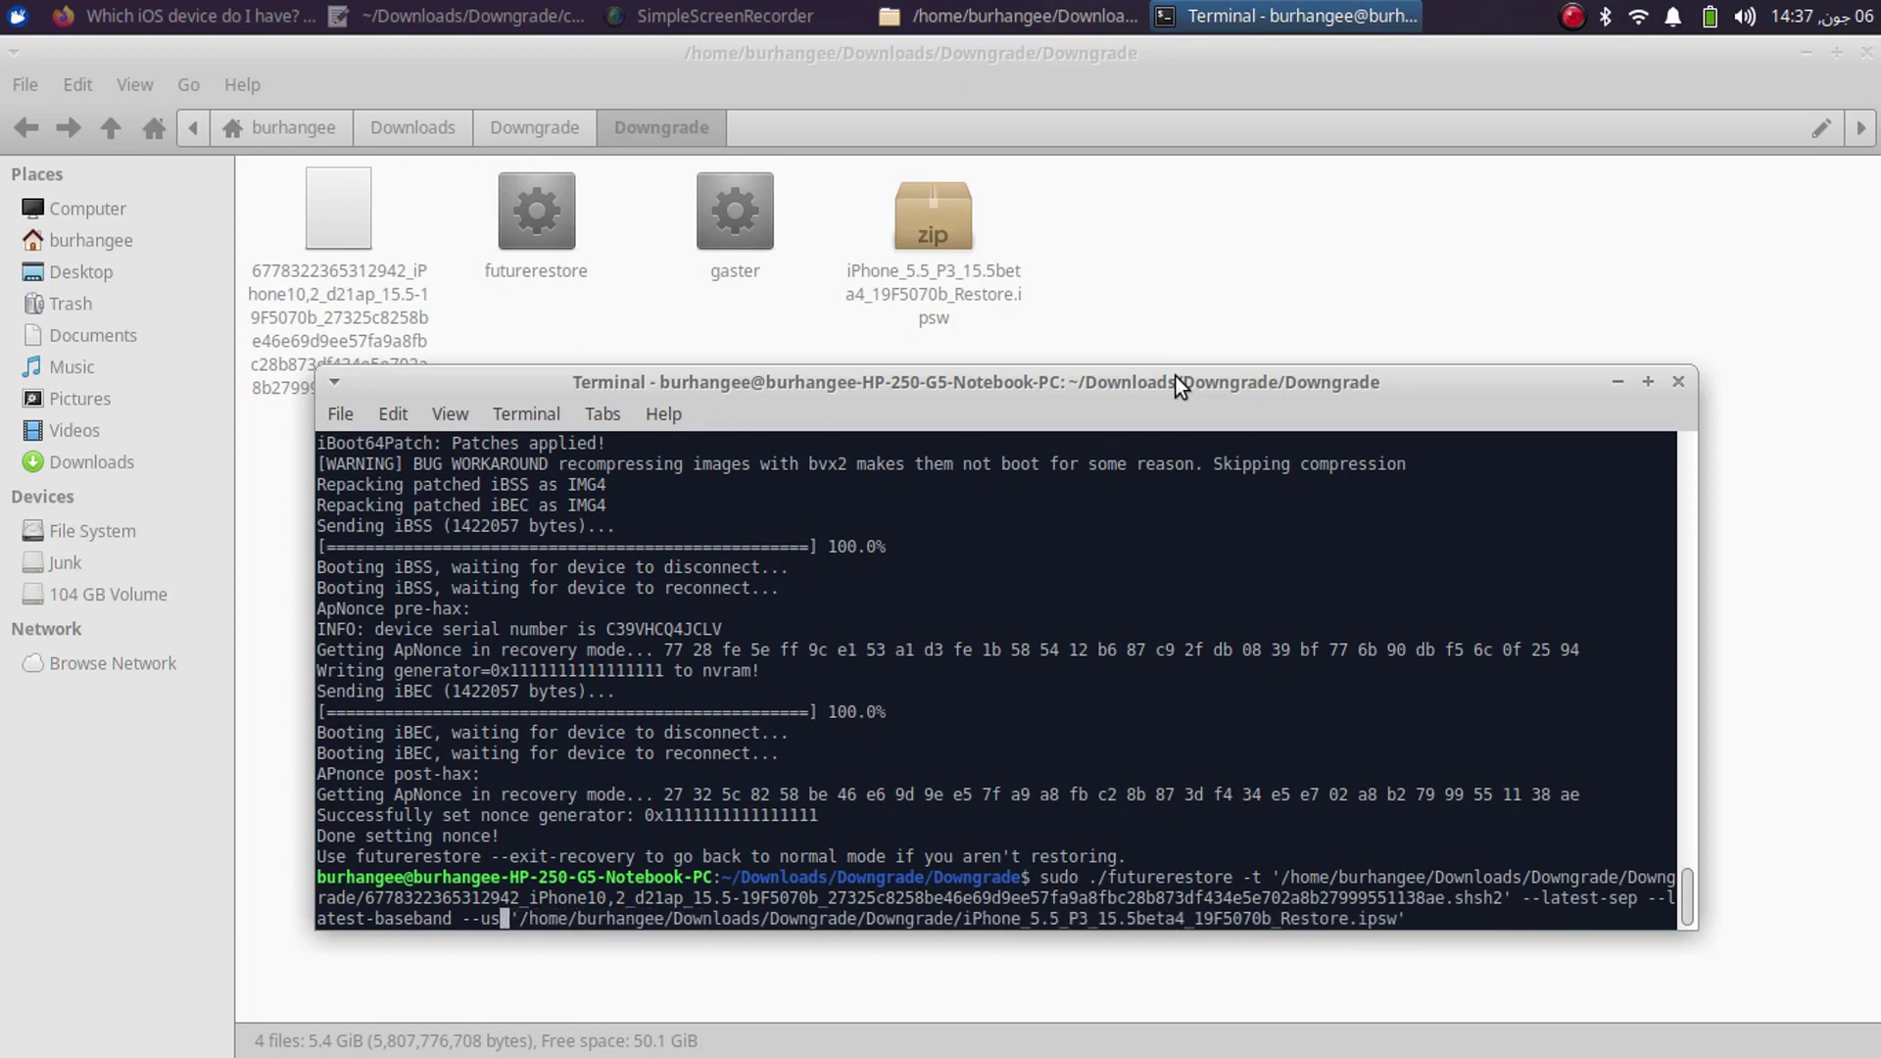
{"action": "key", "text": "Right"}
{"action": "key", "text": "Right"}
{"action": "key", "text": "Right"}
{"action": "key", "text": "Right"}
{"action": "key", "text": "Right"}
{"action": "key", "text": "Right"}
{"action": "key", "text": "Right"}
{"action": "key", "text": "Right"}
{"action": "key", "text": "Right"}
{"action": "key", "text": "Right"}
{"action": "key", "text": "Right"}
{"action": "key", "text": "Right"}
{"action": "key", "text": "Right"}
{"action": "key", "text": "Right"}
{"action": "key", "text": "Right"}
{"action": "key", "text": "Right"}
{"action": "key", "text": "Right"}
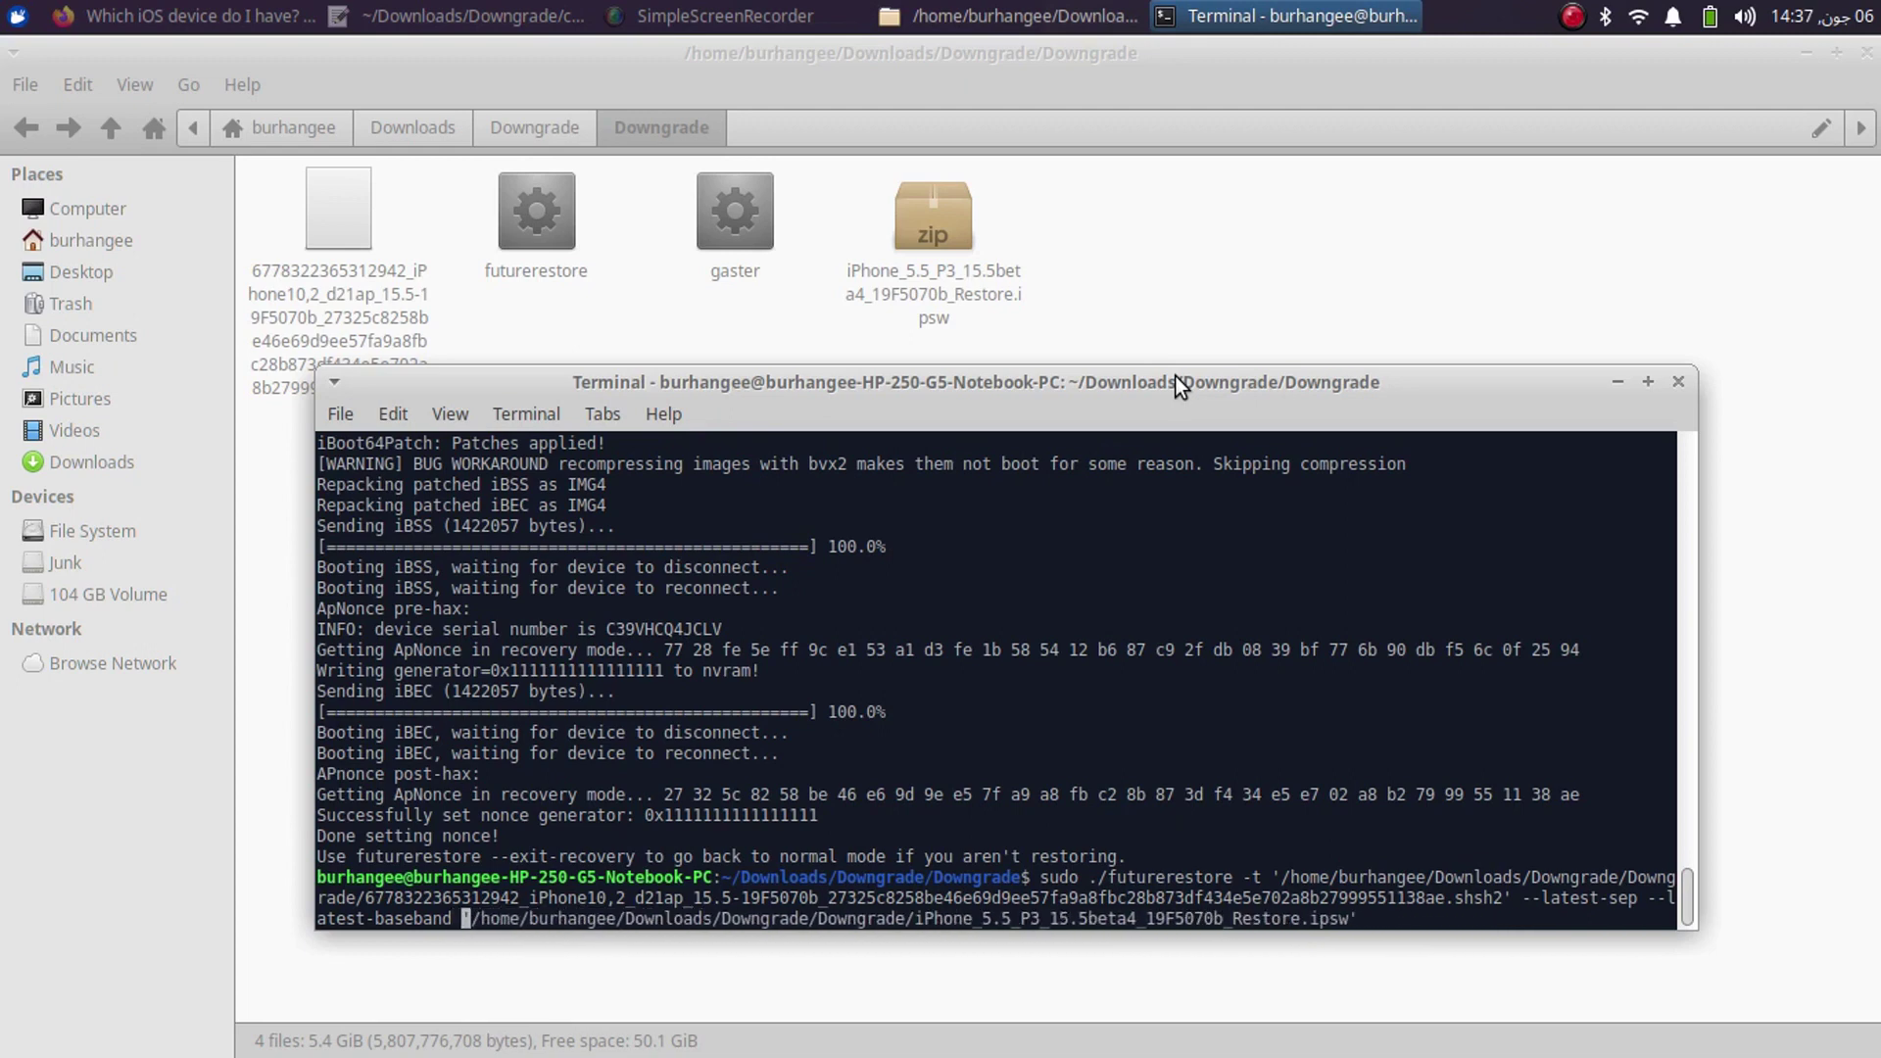
{"action": "key", "text": "Return"}
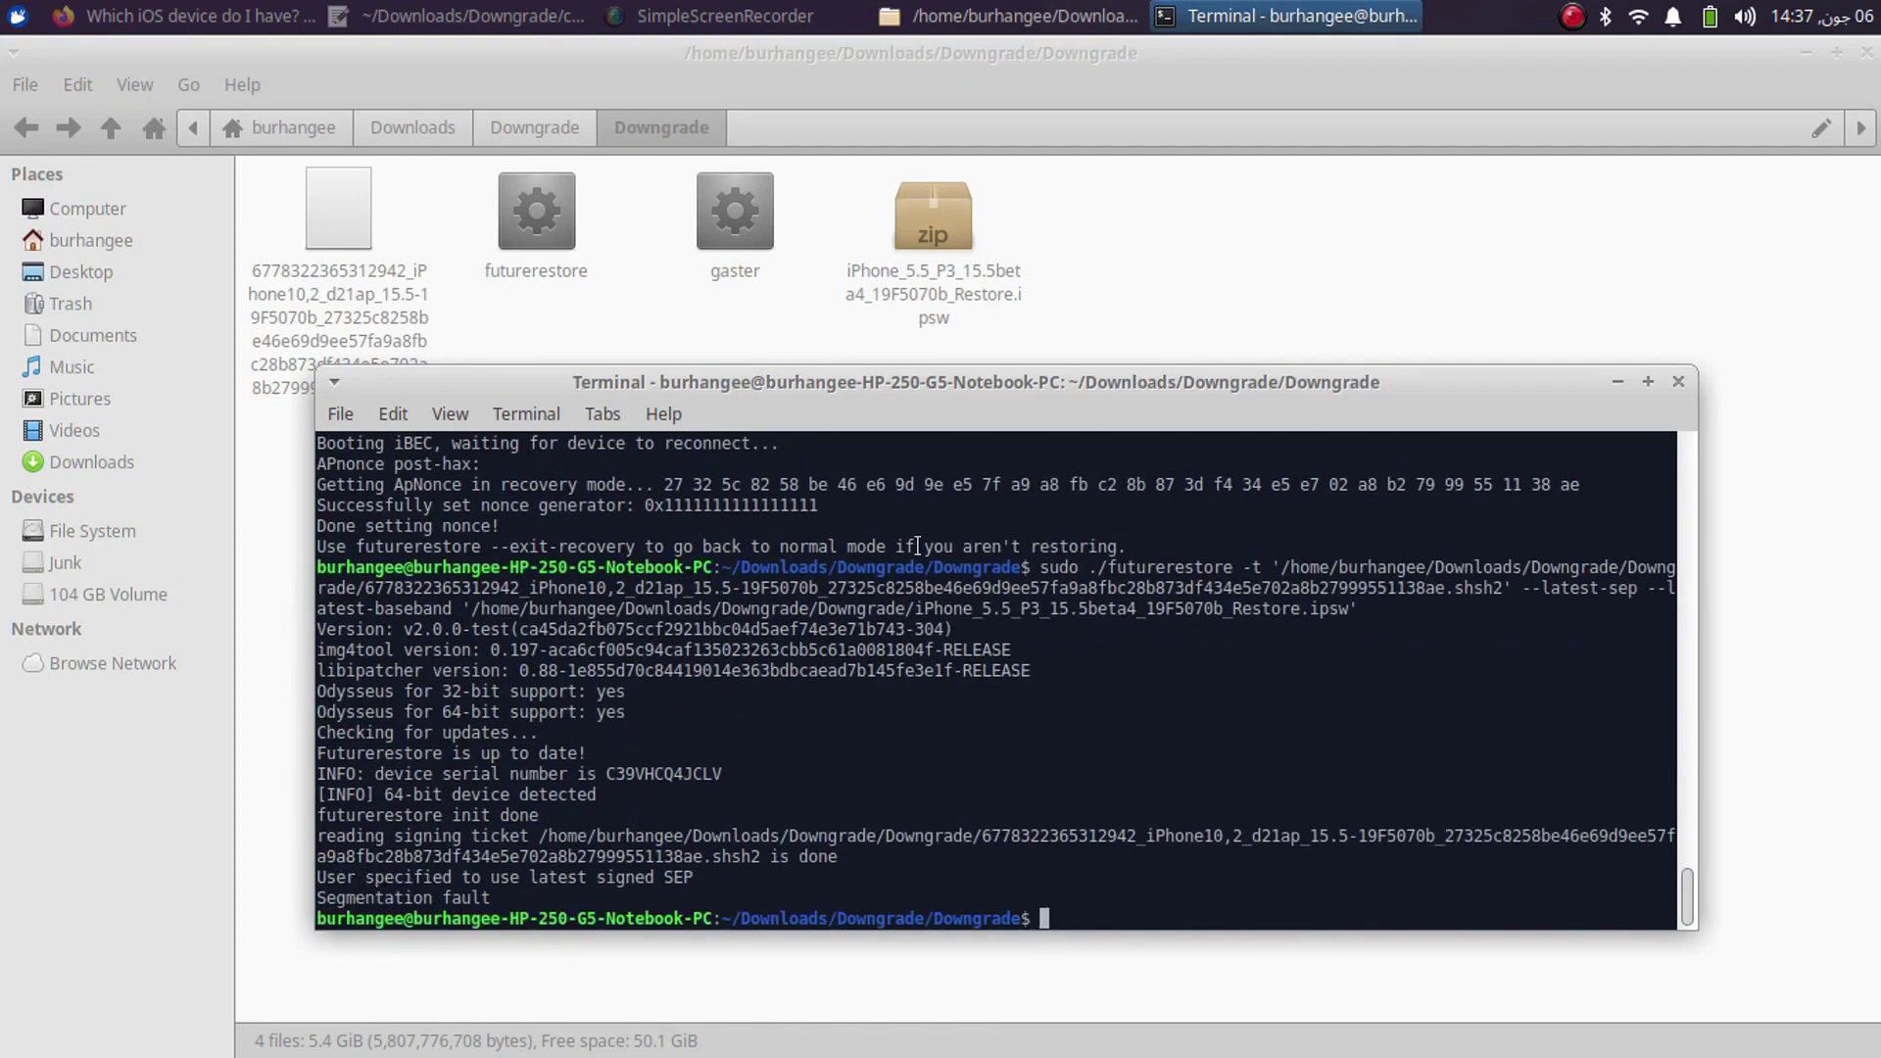
- Clear the regenerated futurerestore folder and firmwares.json out of /tmp by moving both to the trash
{"action": "left_click", "coordinate": [86, 532]}
{"action": "left_click_drag", "start_coordinate": [783, 402], "coordinate": [798, 456]}
{"action": "double_click", "coordinate": [807, 367]}
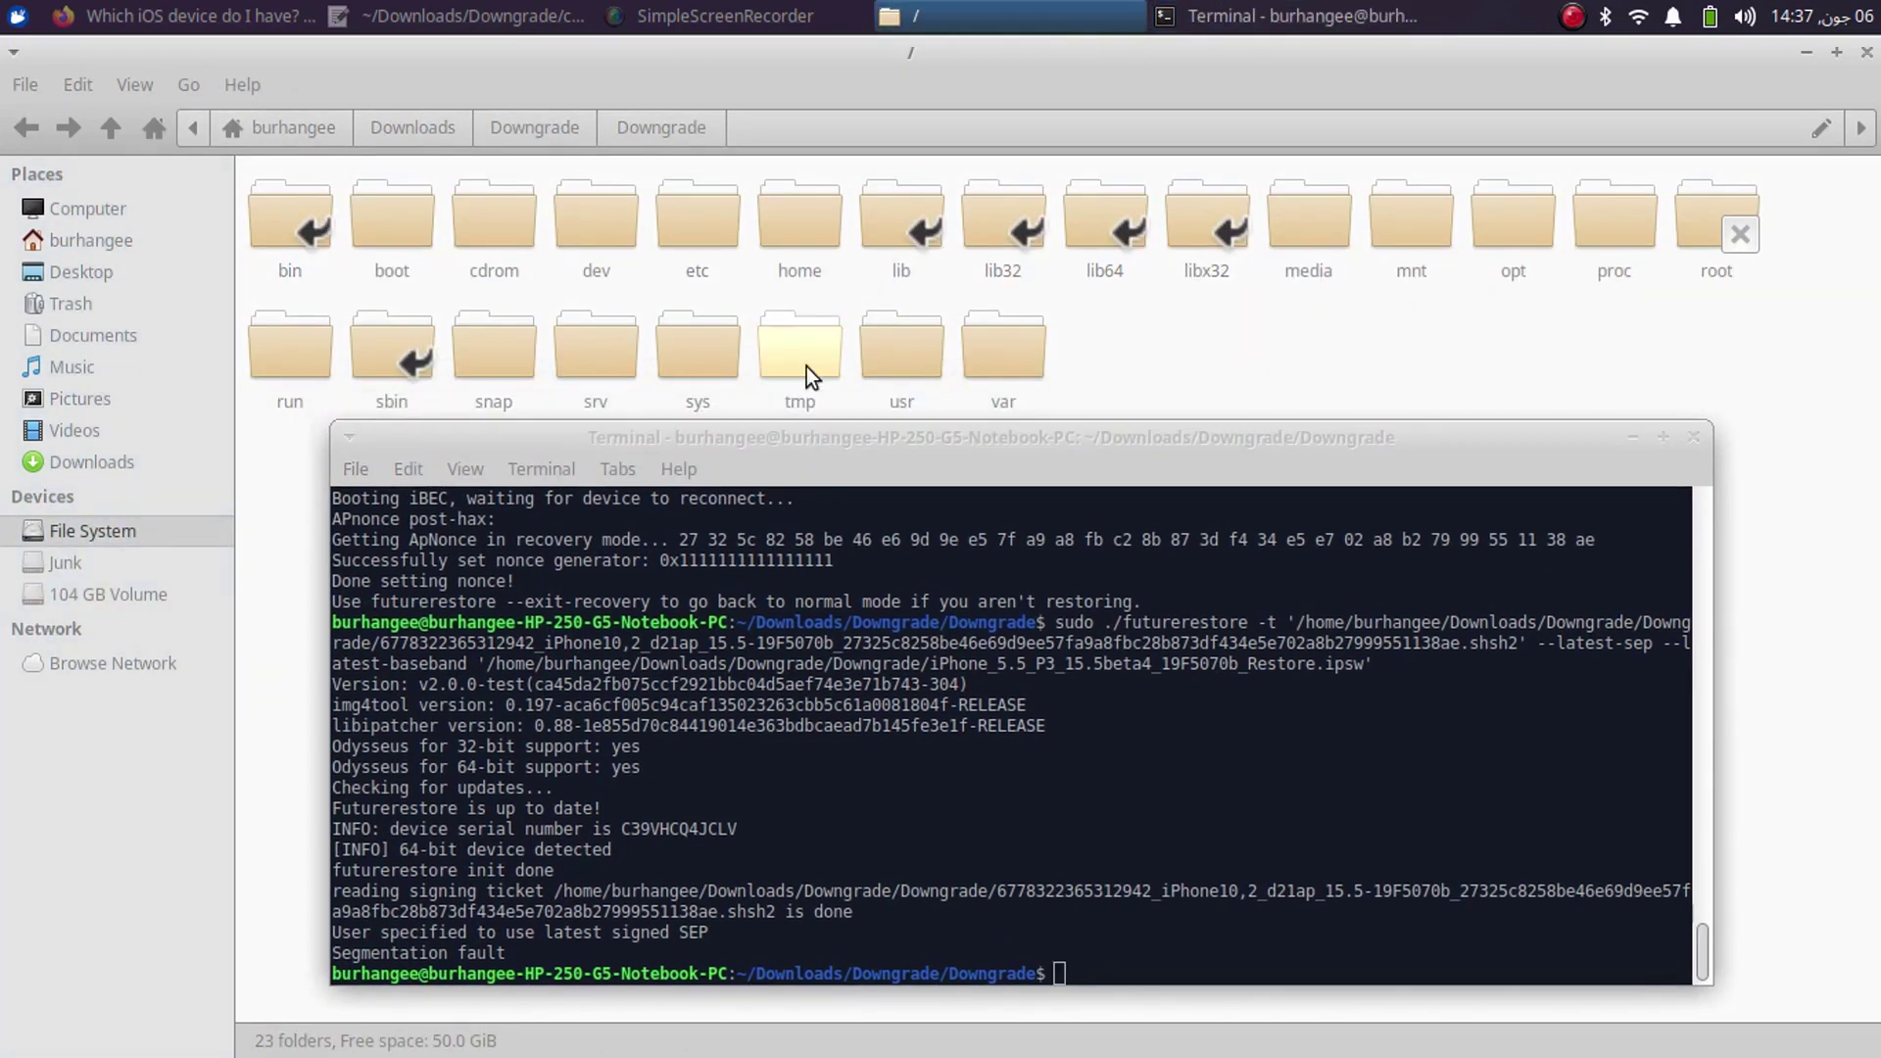
{"action": "right_click", "coordinate": [331, 221]}
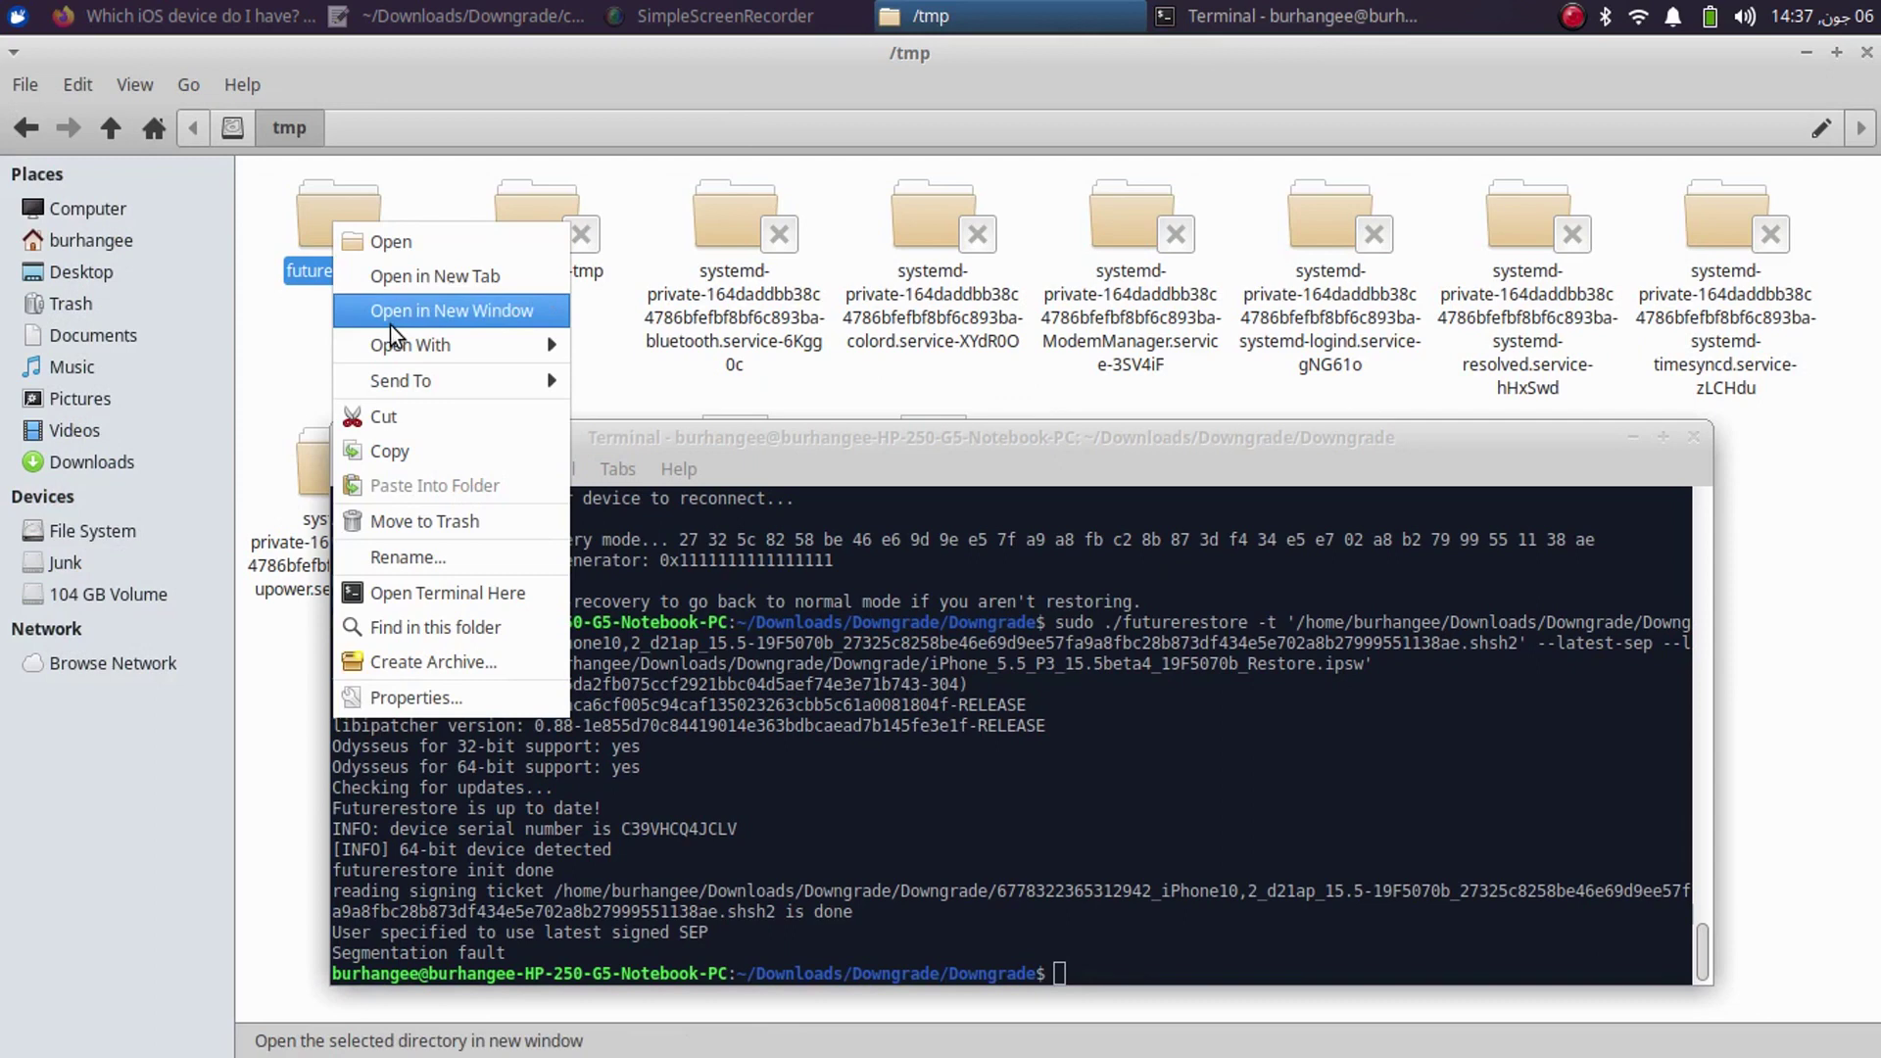
{"action": "left_click", "coordinate": [439, 520]}
{"action": "left_click_drag", "start_coordinate": [995, 443], "coordinate": [1022, 605]}
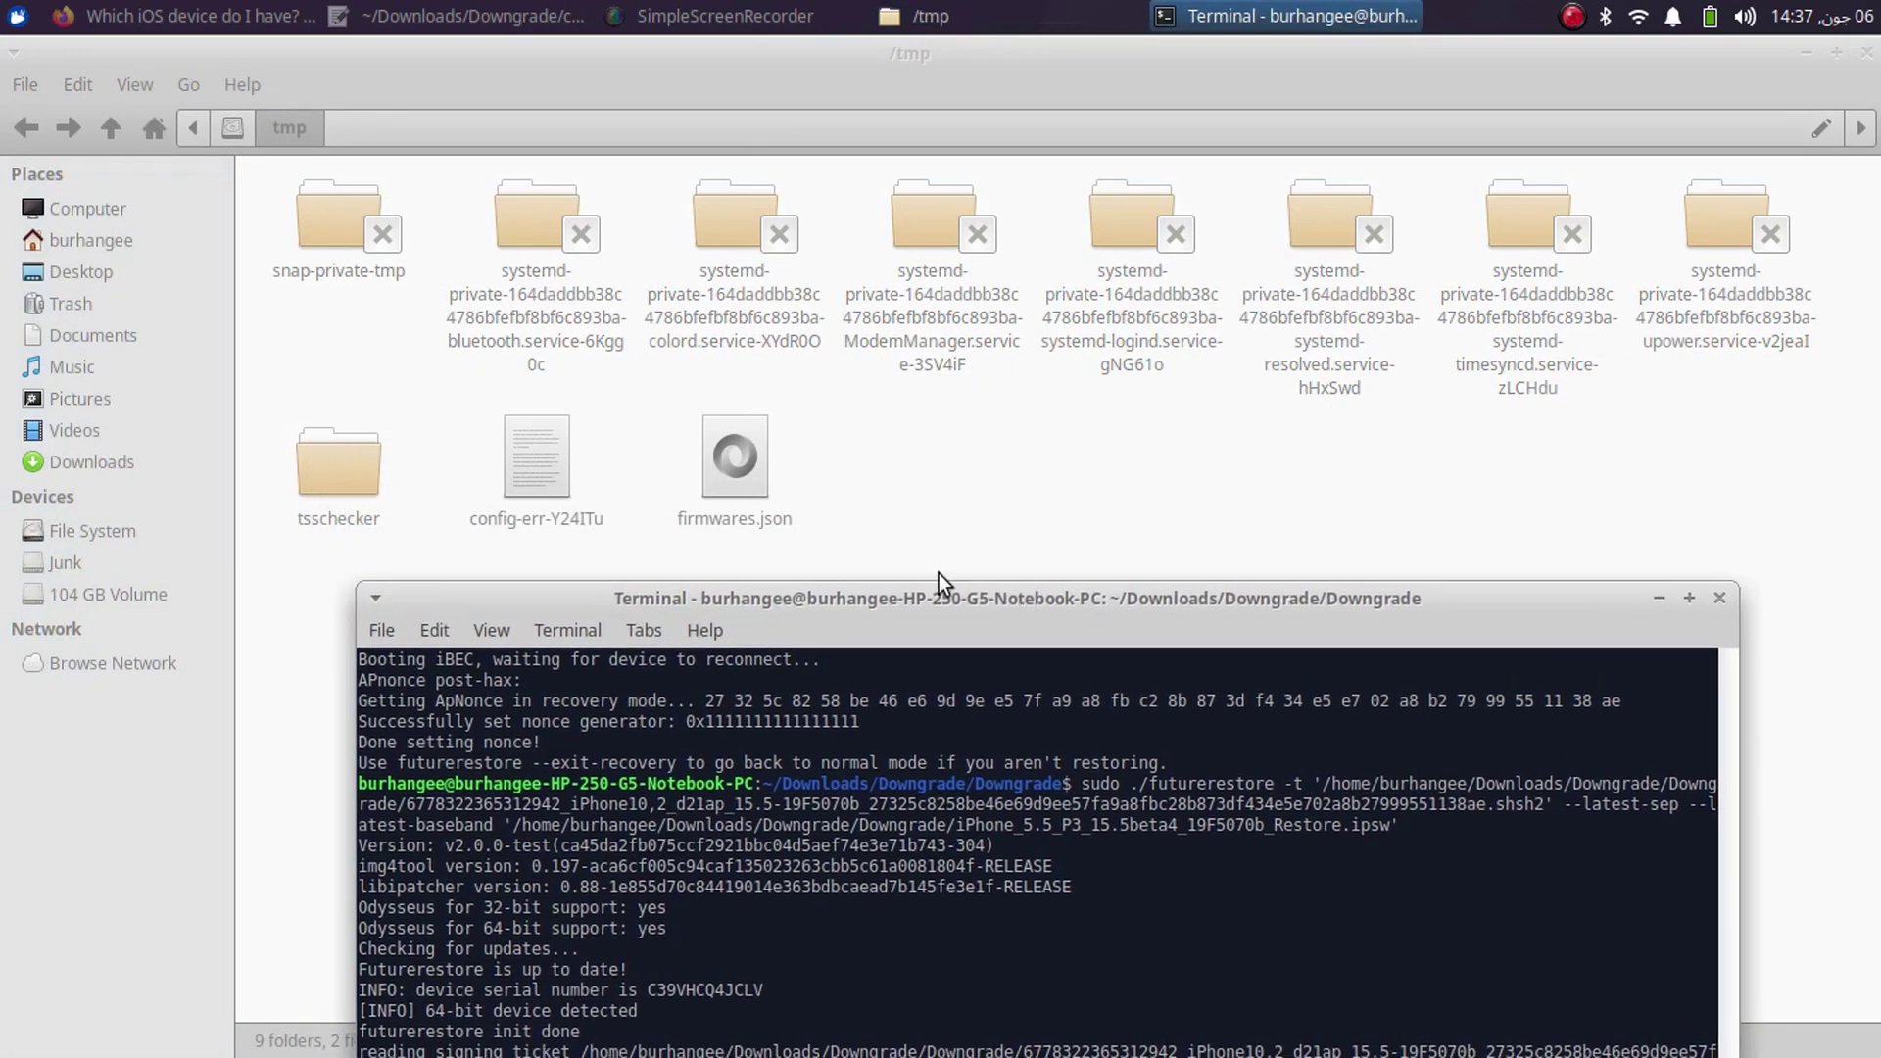
{"action": "right_click", "coordinate": [741, 474]}
{"action": "left_click", "coordinate": [860, 700]}
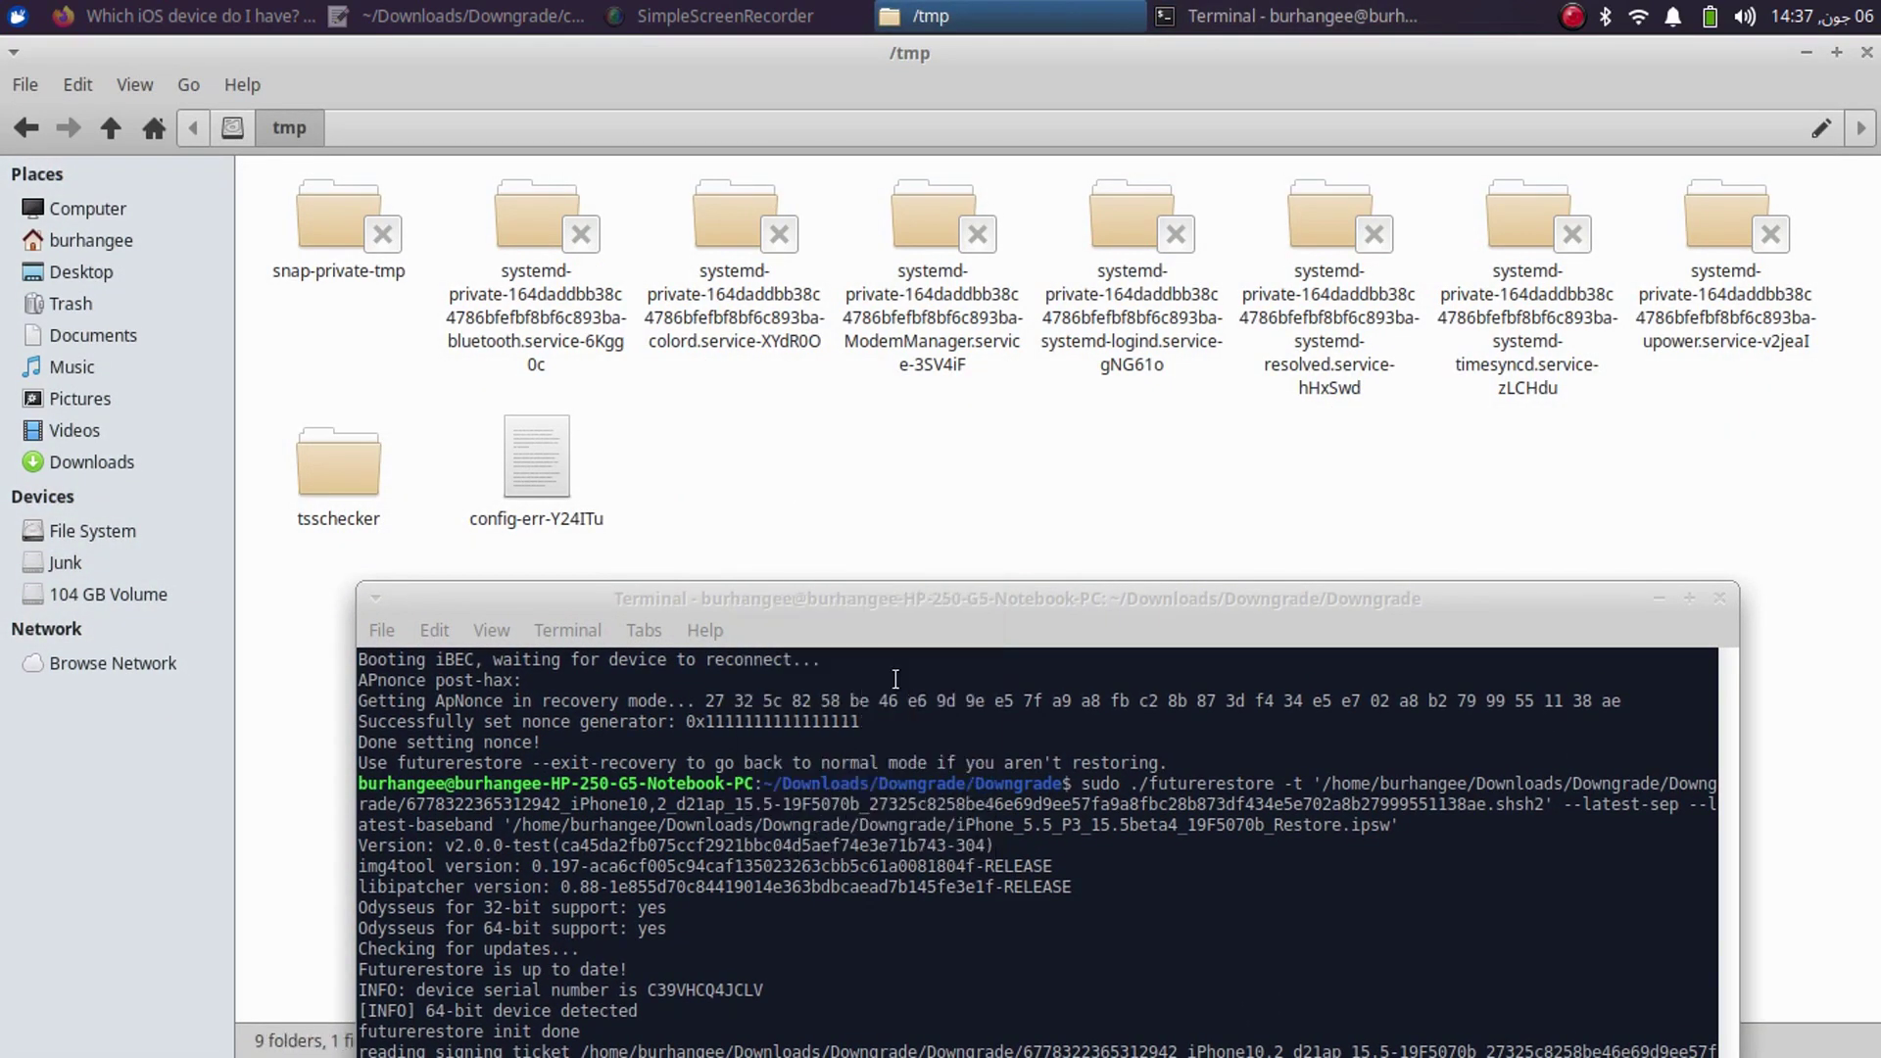
- Rerun the futurerestore command without the pwndfu and nonce options to restore the iPhone from the 15.5 beta 4 IPSW
{"action": "left_click_drag", "start_coordinate": [1064, 602], "coordinate": [1058, 362]}
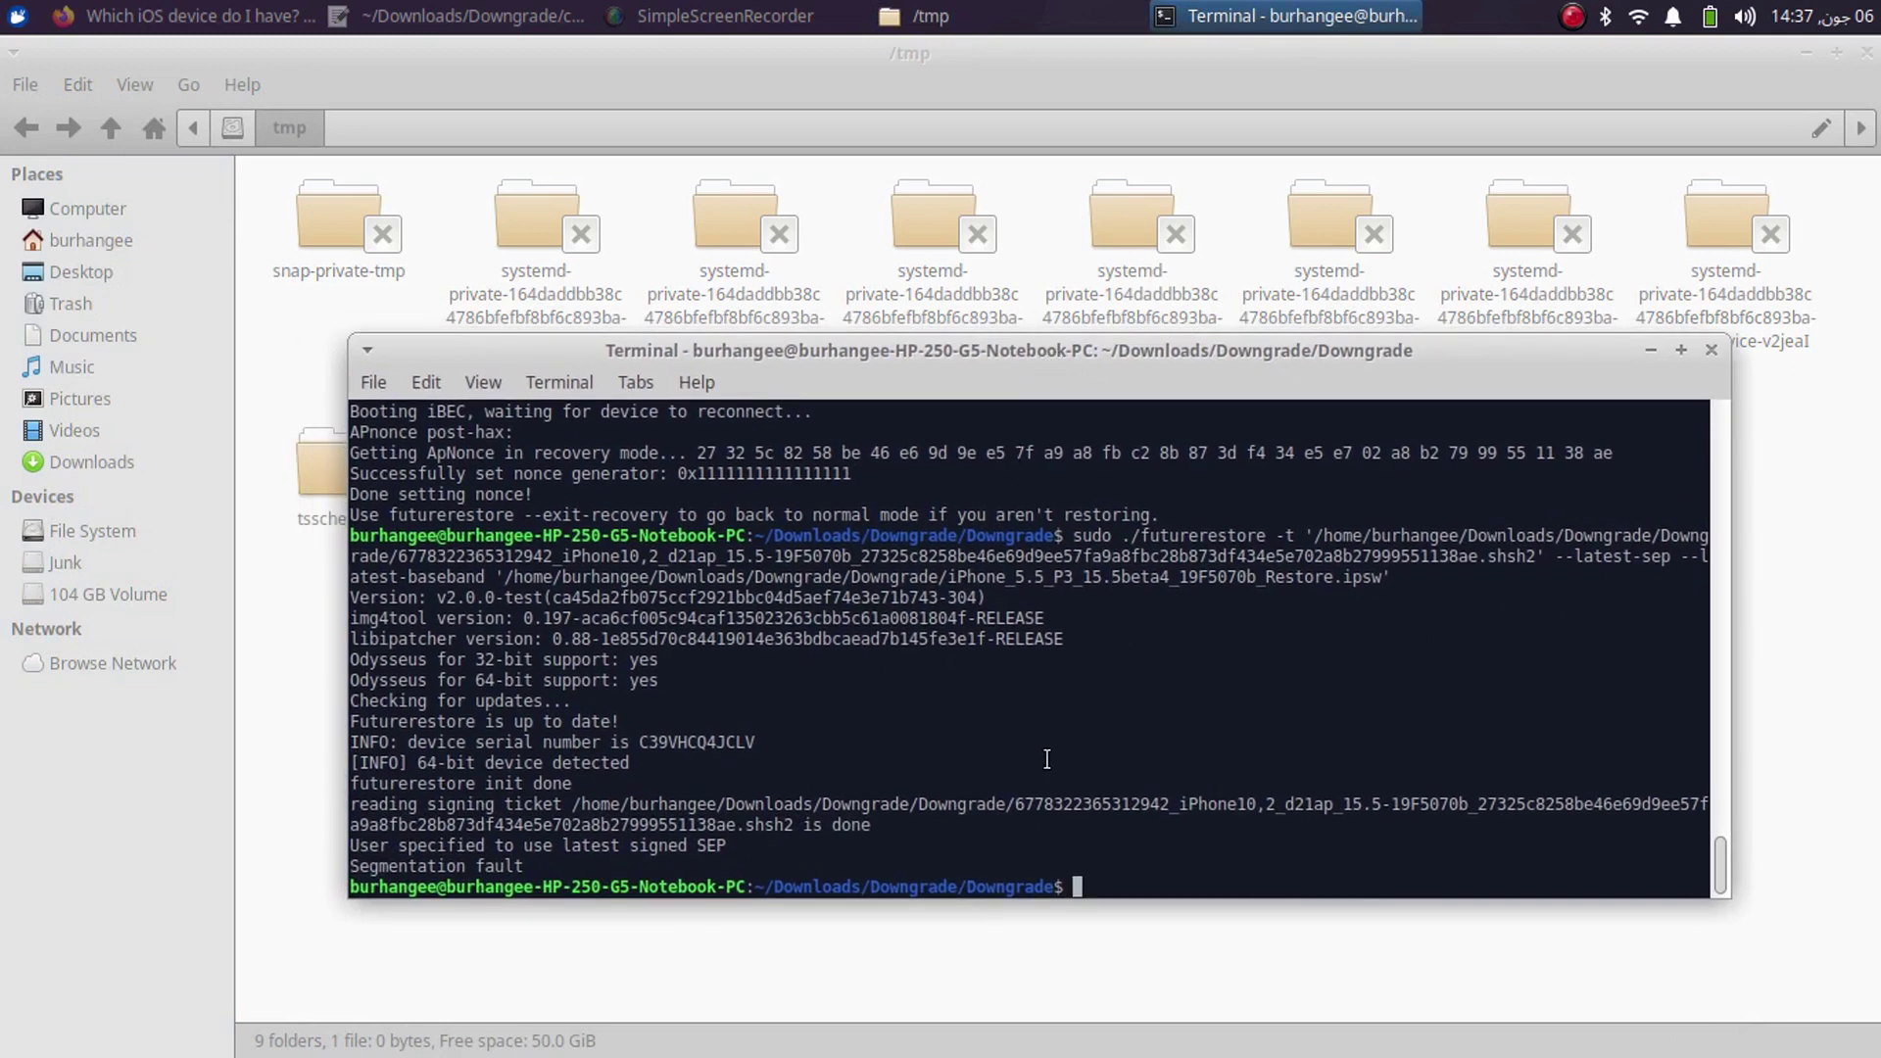
{"action": "key", "text": "Up"}
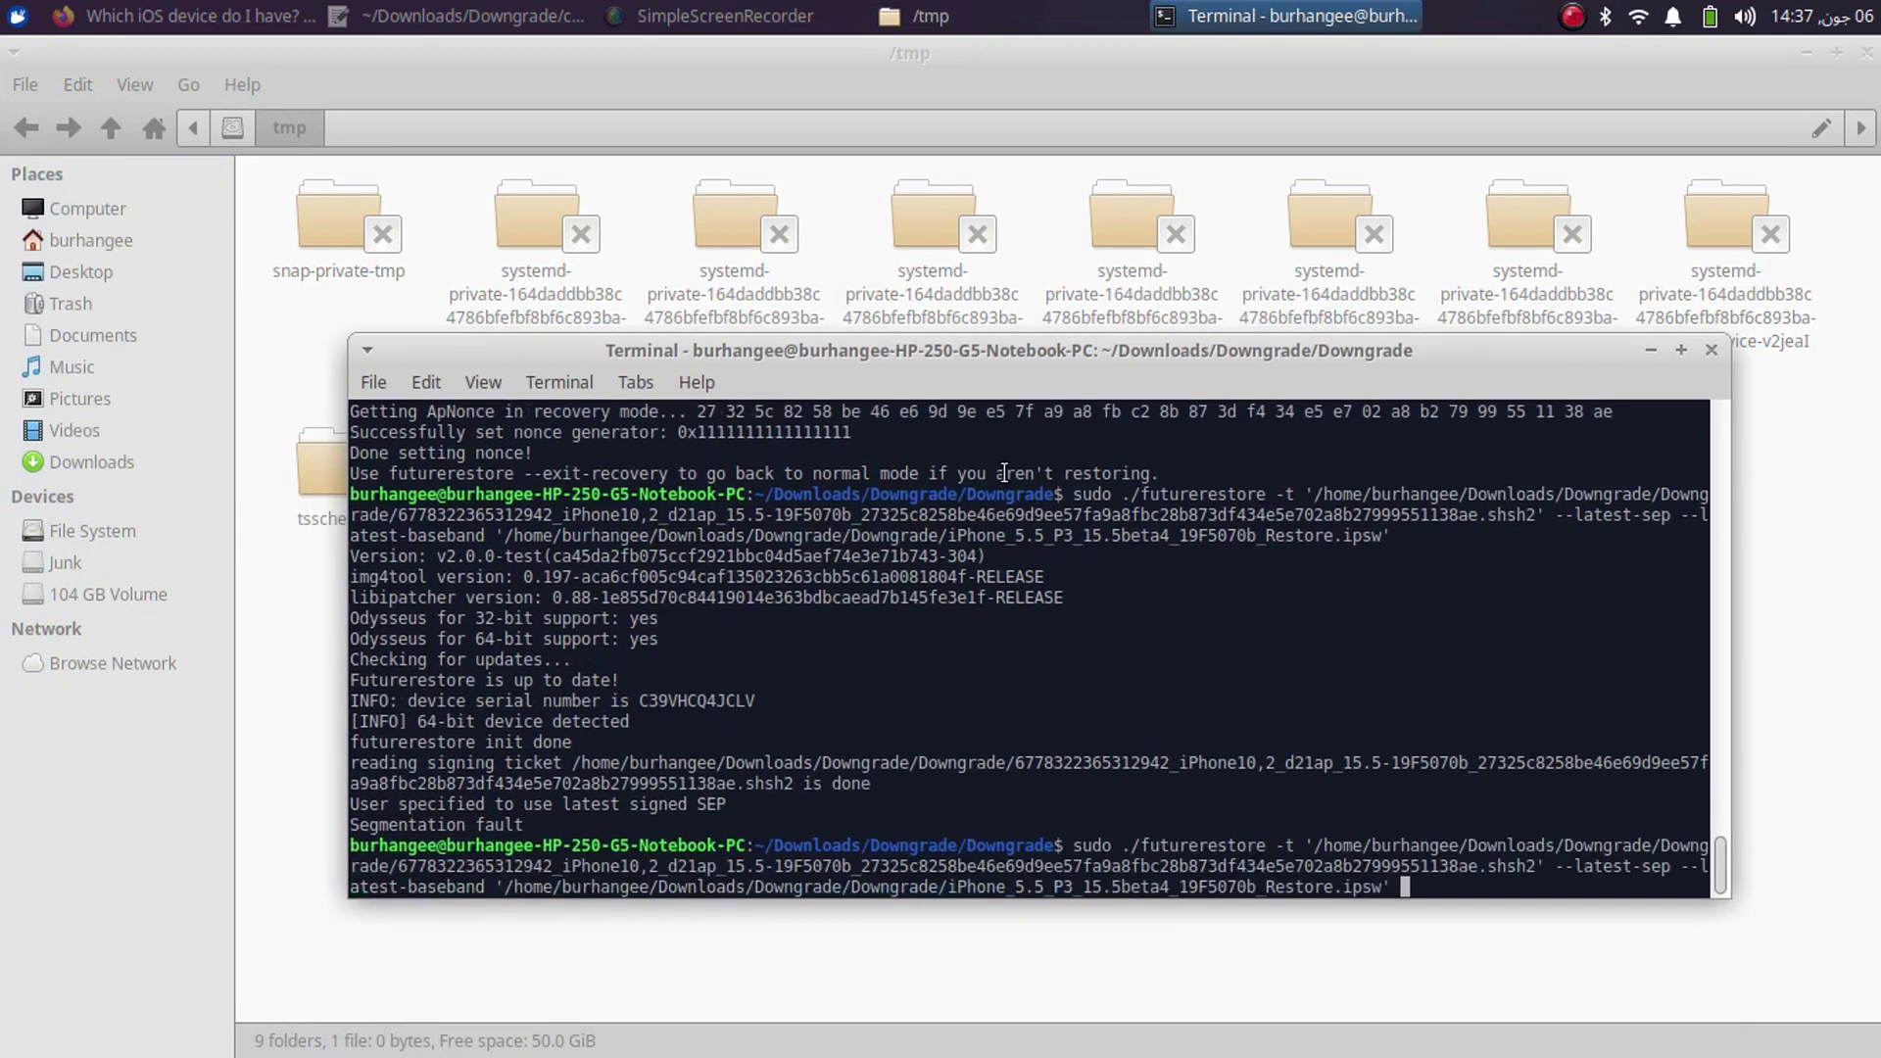
{"action": "key", "text": "Return"}
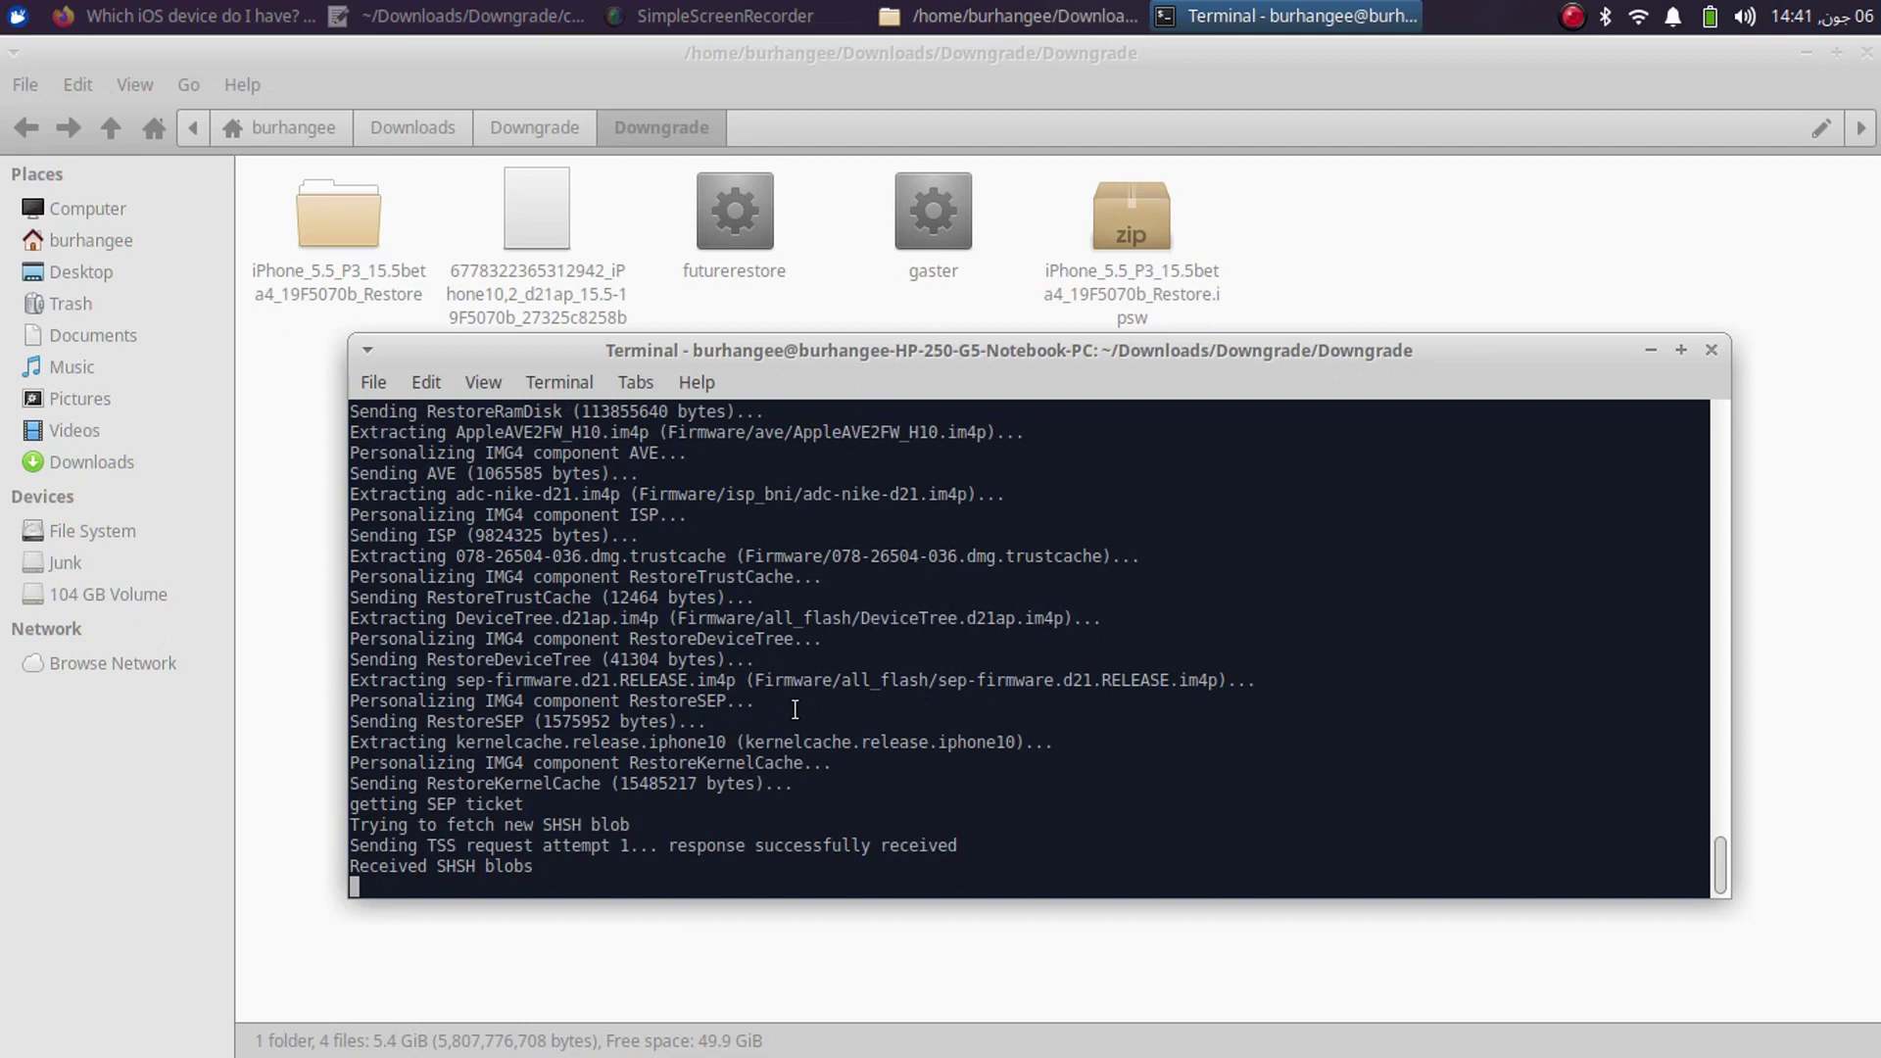
{"action": "left_click", "coordinate": [1573, 15]}
{"action": "left_click", "coordinate": [1704, 53]}
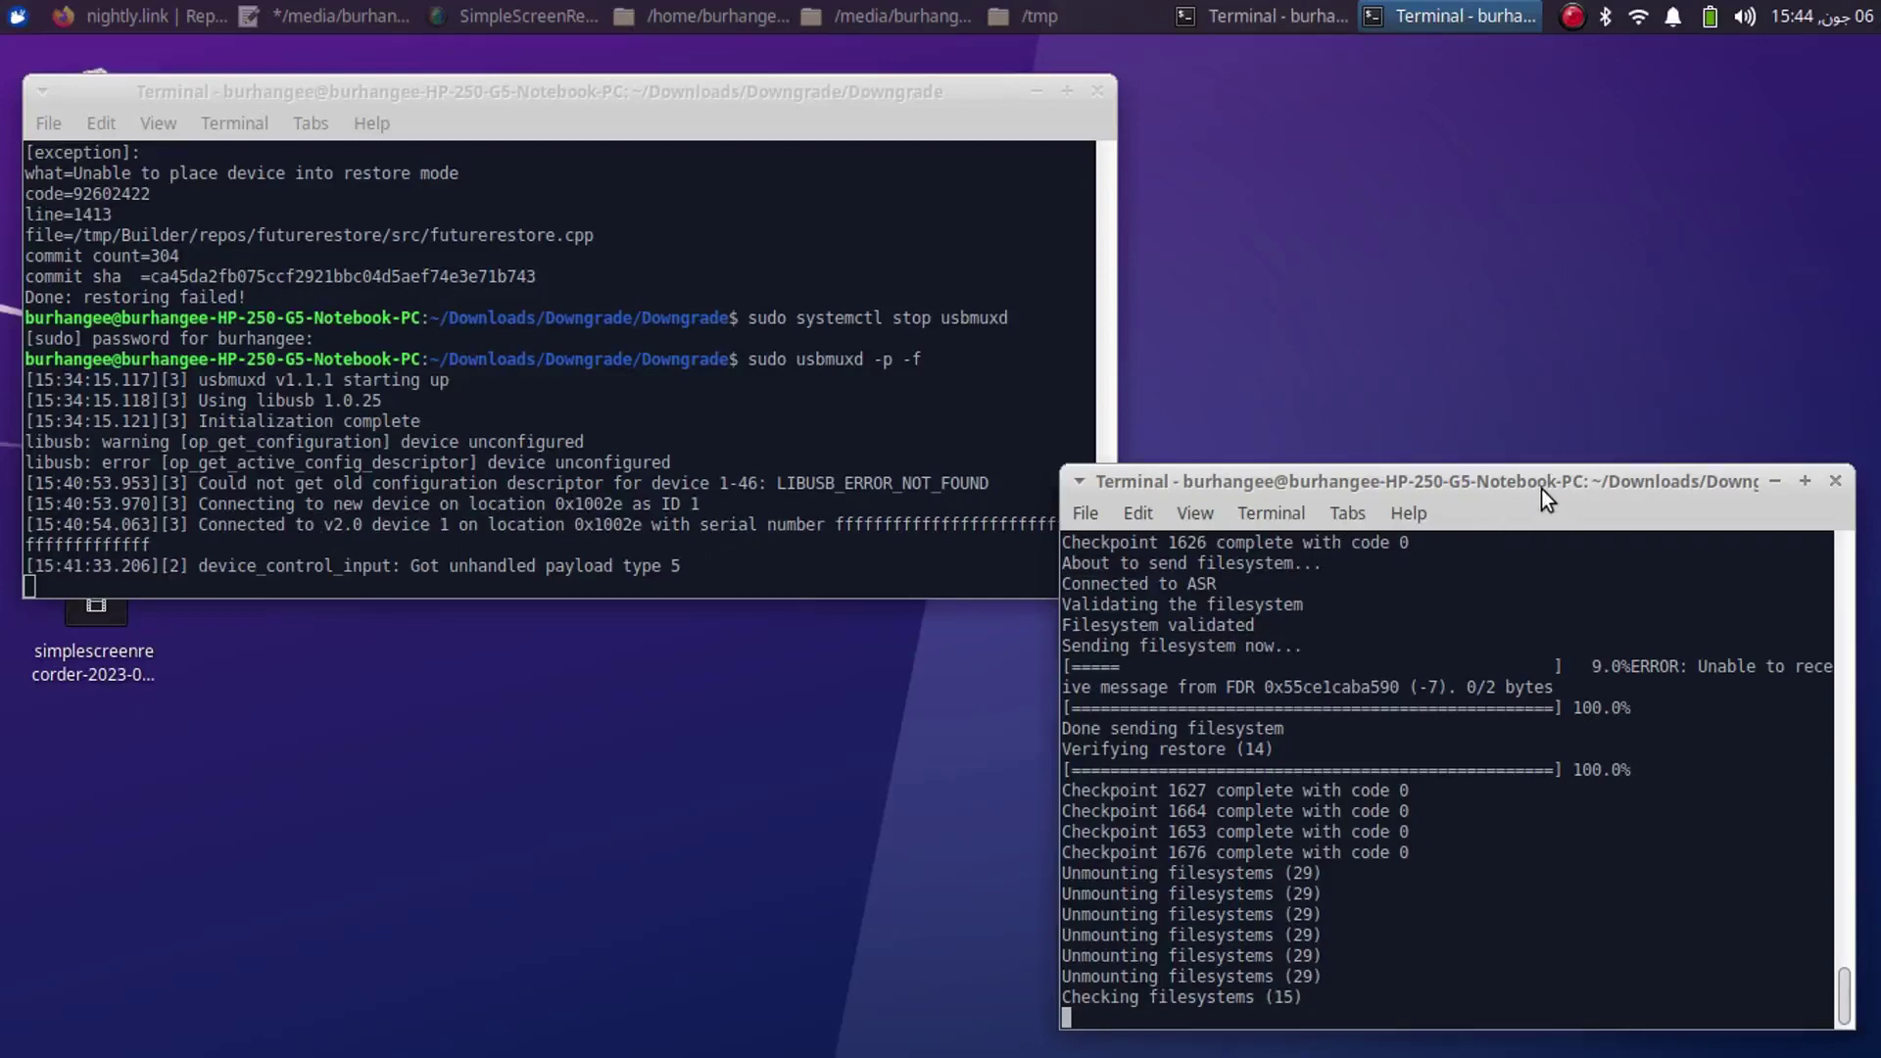
- Move and widen the futurerestore terminal window and examine the restore log
{"action": "left_click_drag", "start_coordinate": [1538, 484], "coordinate": [872, 346]}
{"action": "left_click_drag", "start_coordinate": [1176, 722], "coordinate": [1497, 696]}
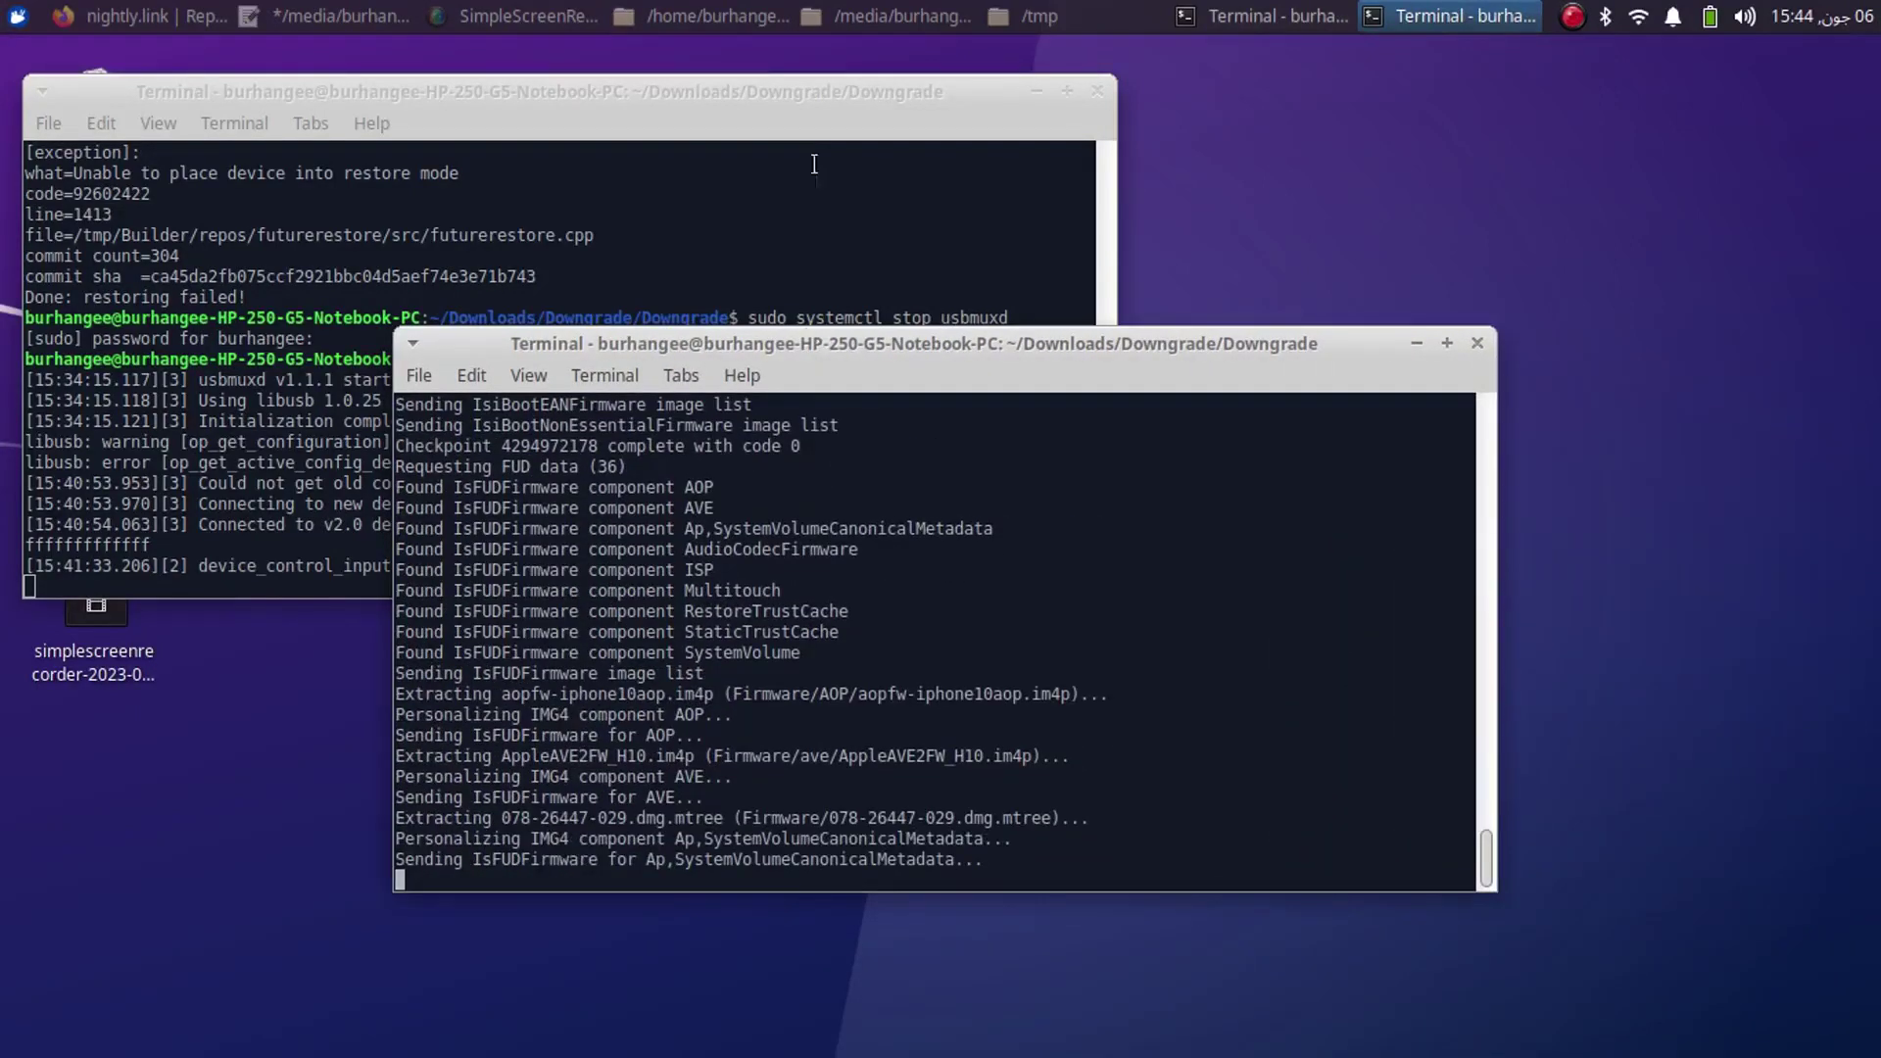
{"action": "left_click_drag", "start_coordinate": [884, 347], "coordinate": [884, 400]}
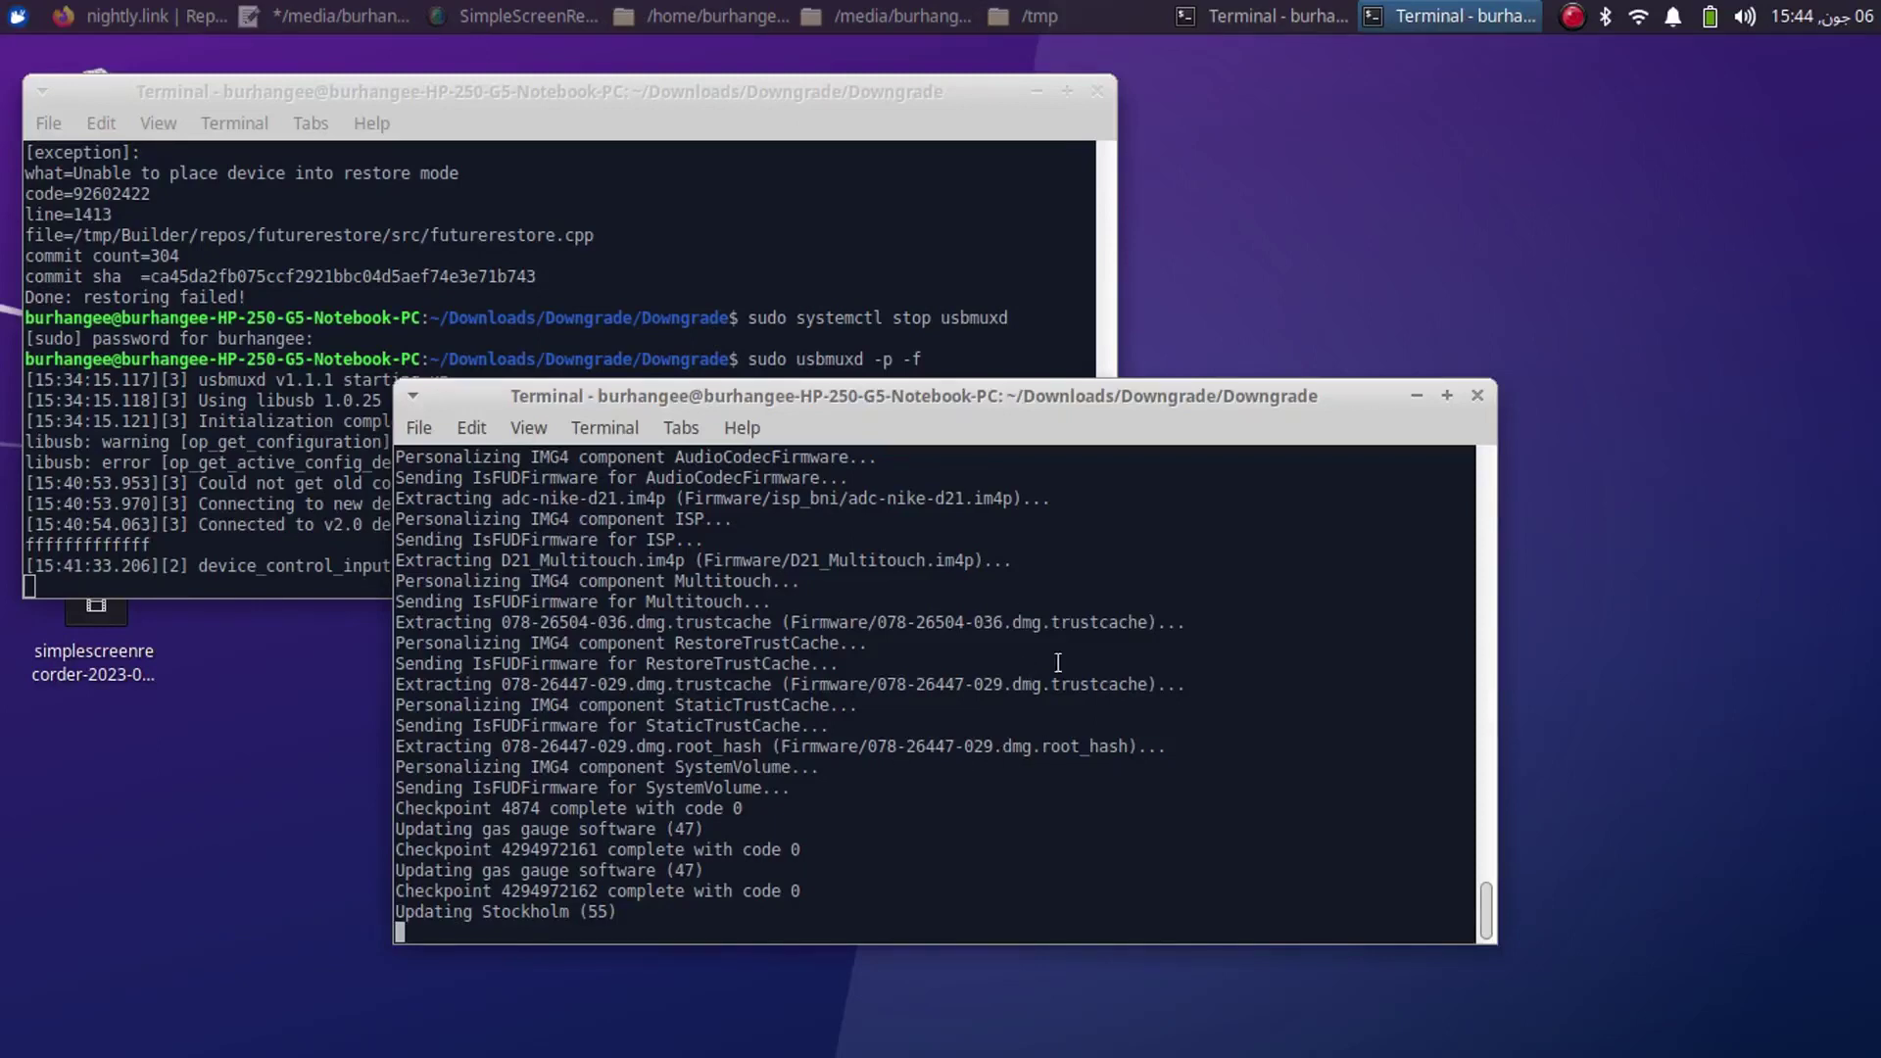
{"action": "scroll", "coordinate": [1050, 746], "scroll_direction": "up", "scroll_amount": 5}
{"action": "scroll", "coordinate": [1293, 563], "scroll_direction": "down", "scroll_amount": 4}
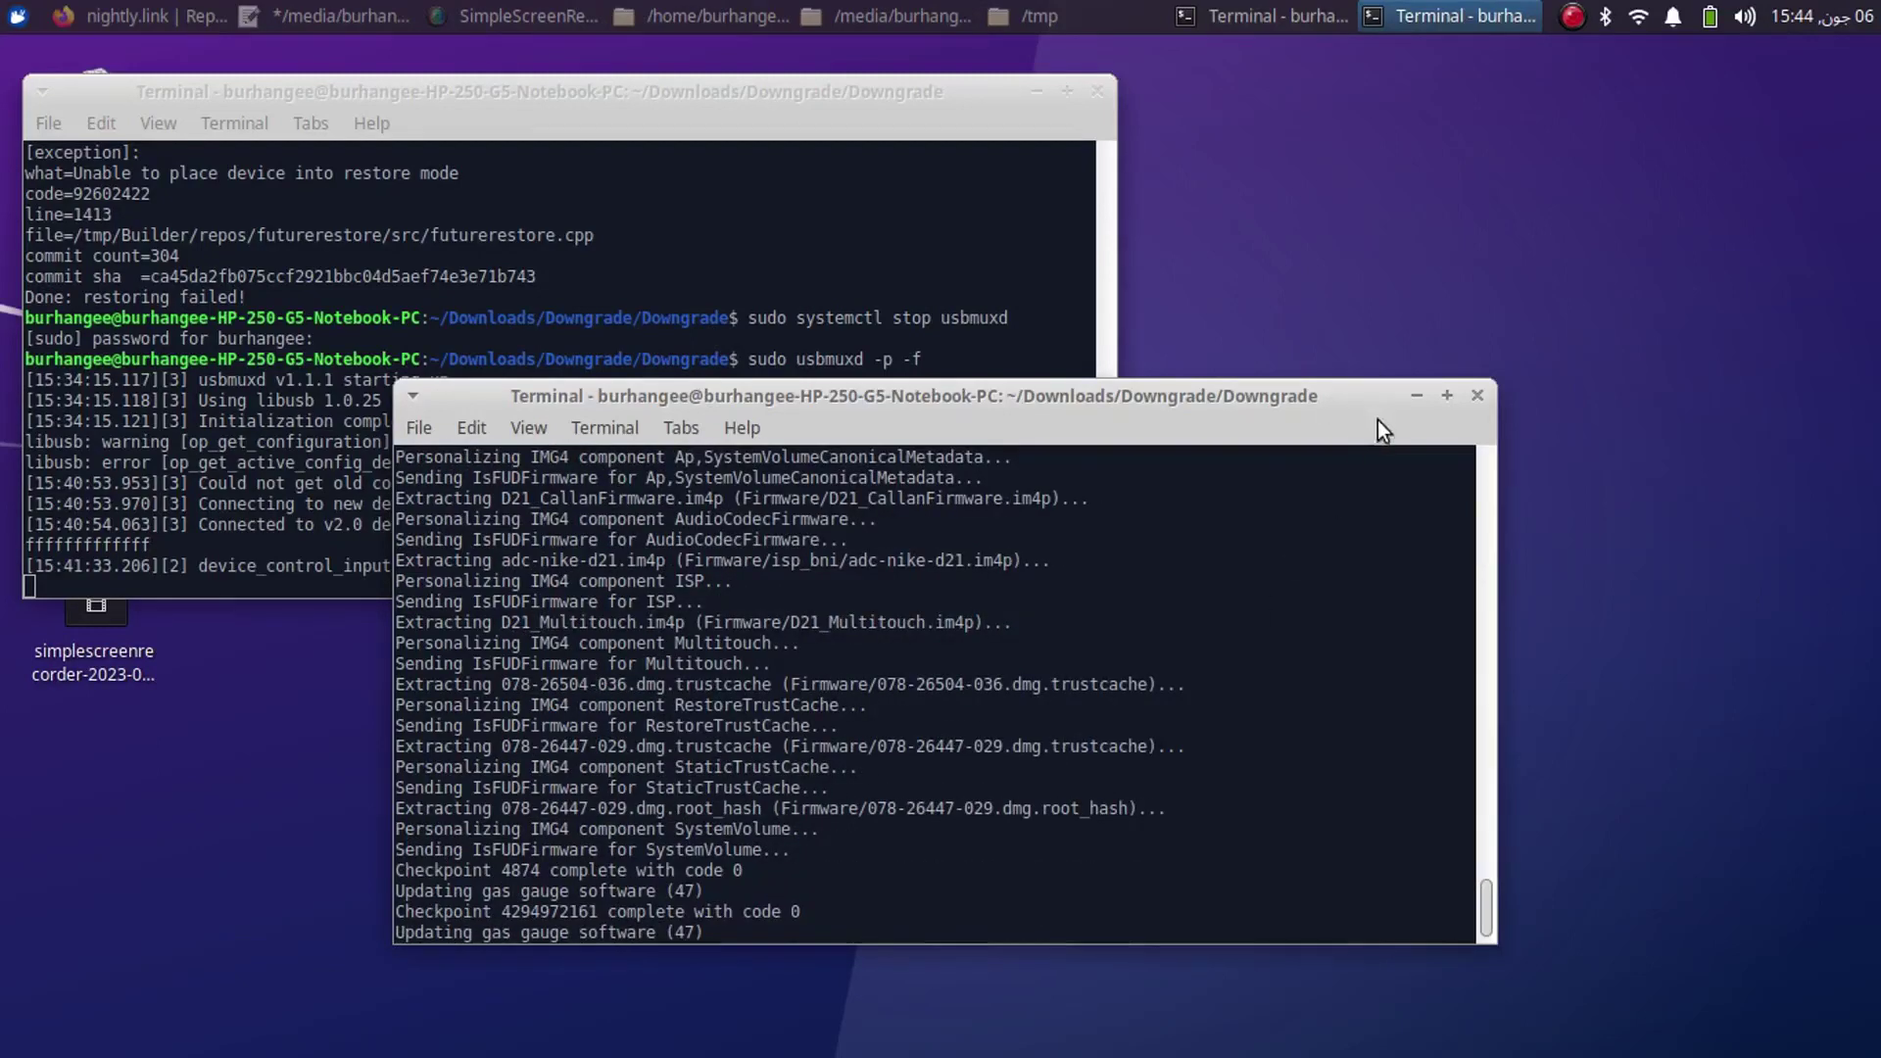
{"action": "left_click", "coordinate": [1573, 16]}
{"action": "left_click", "coordinate": [1574, 45]}
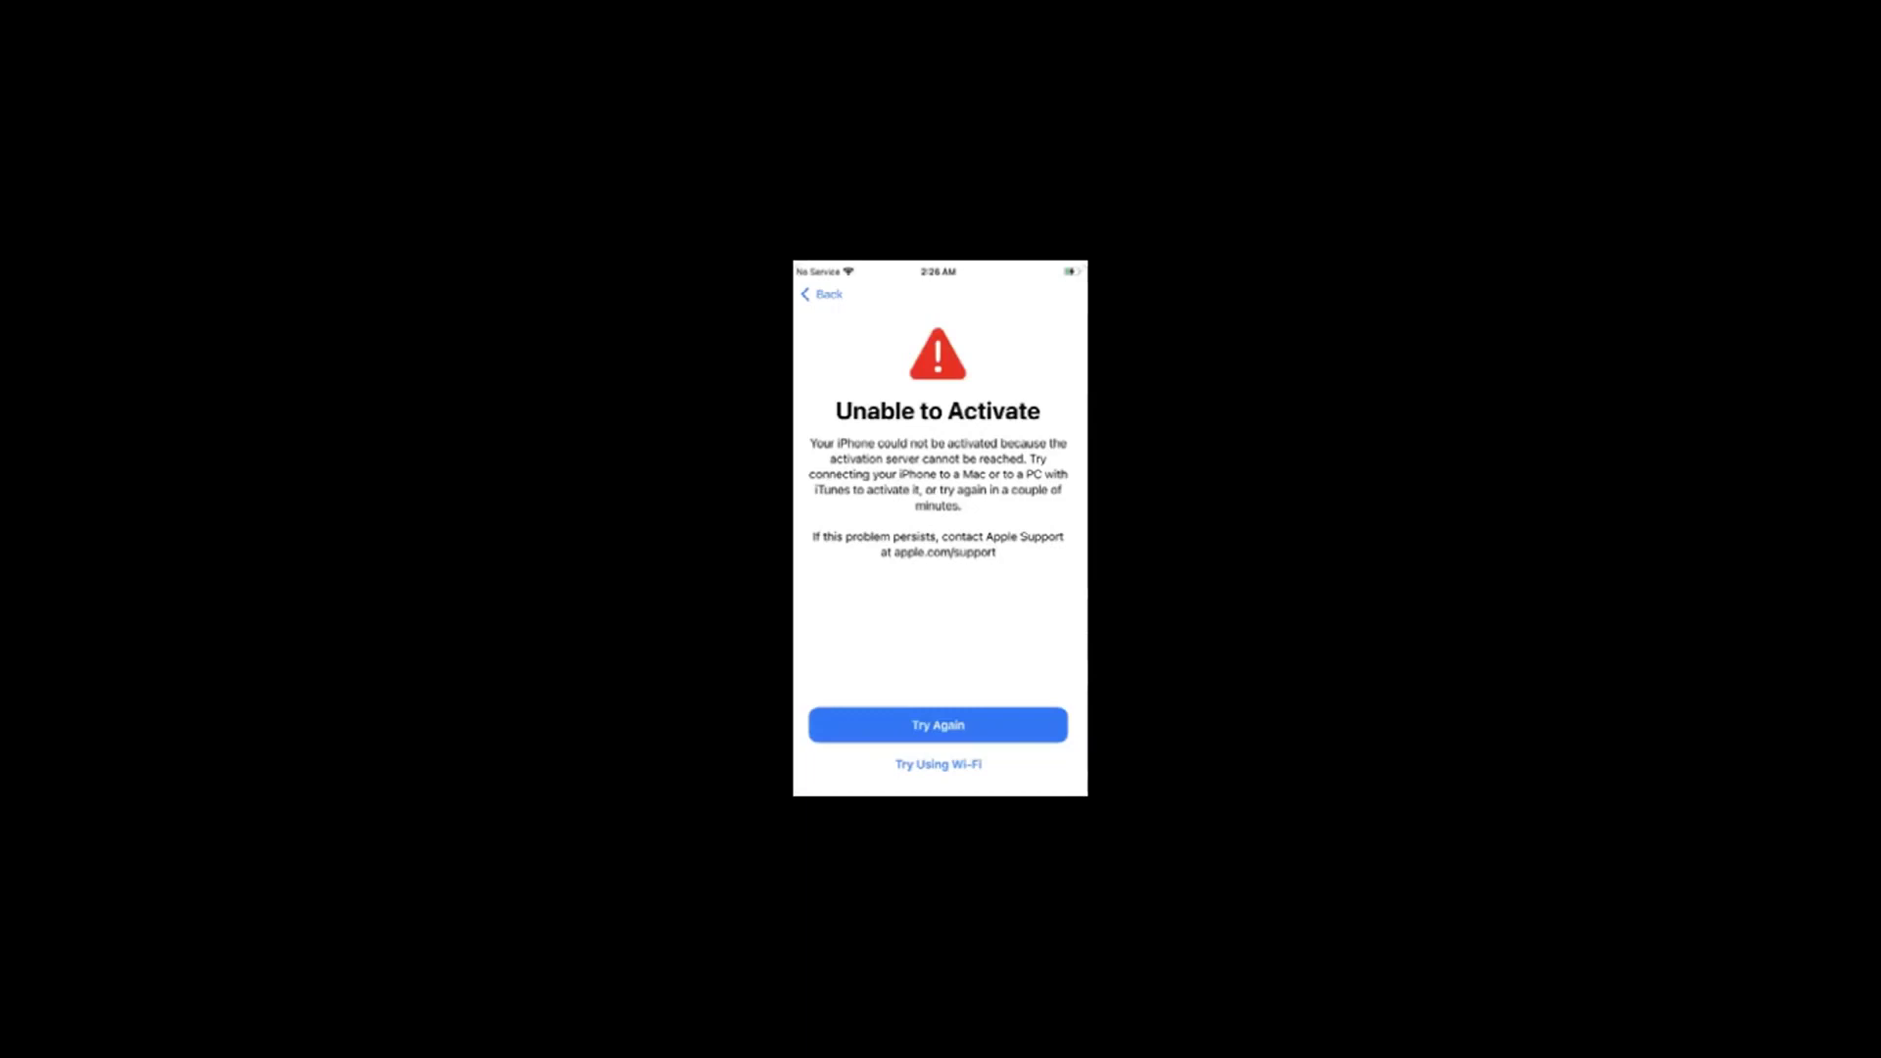
{"action": "key", "text": "Escape"}
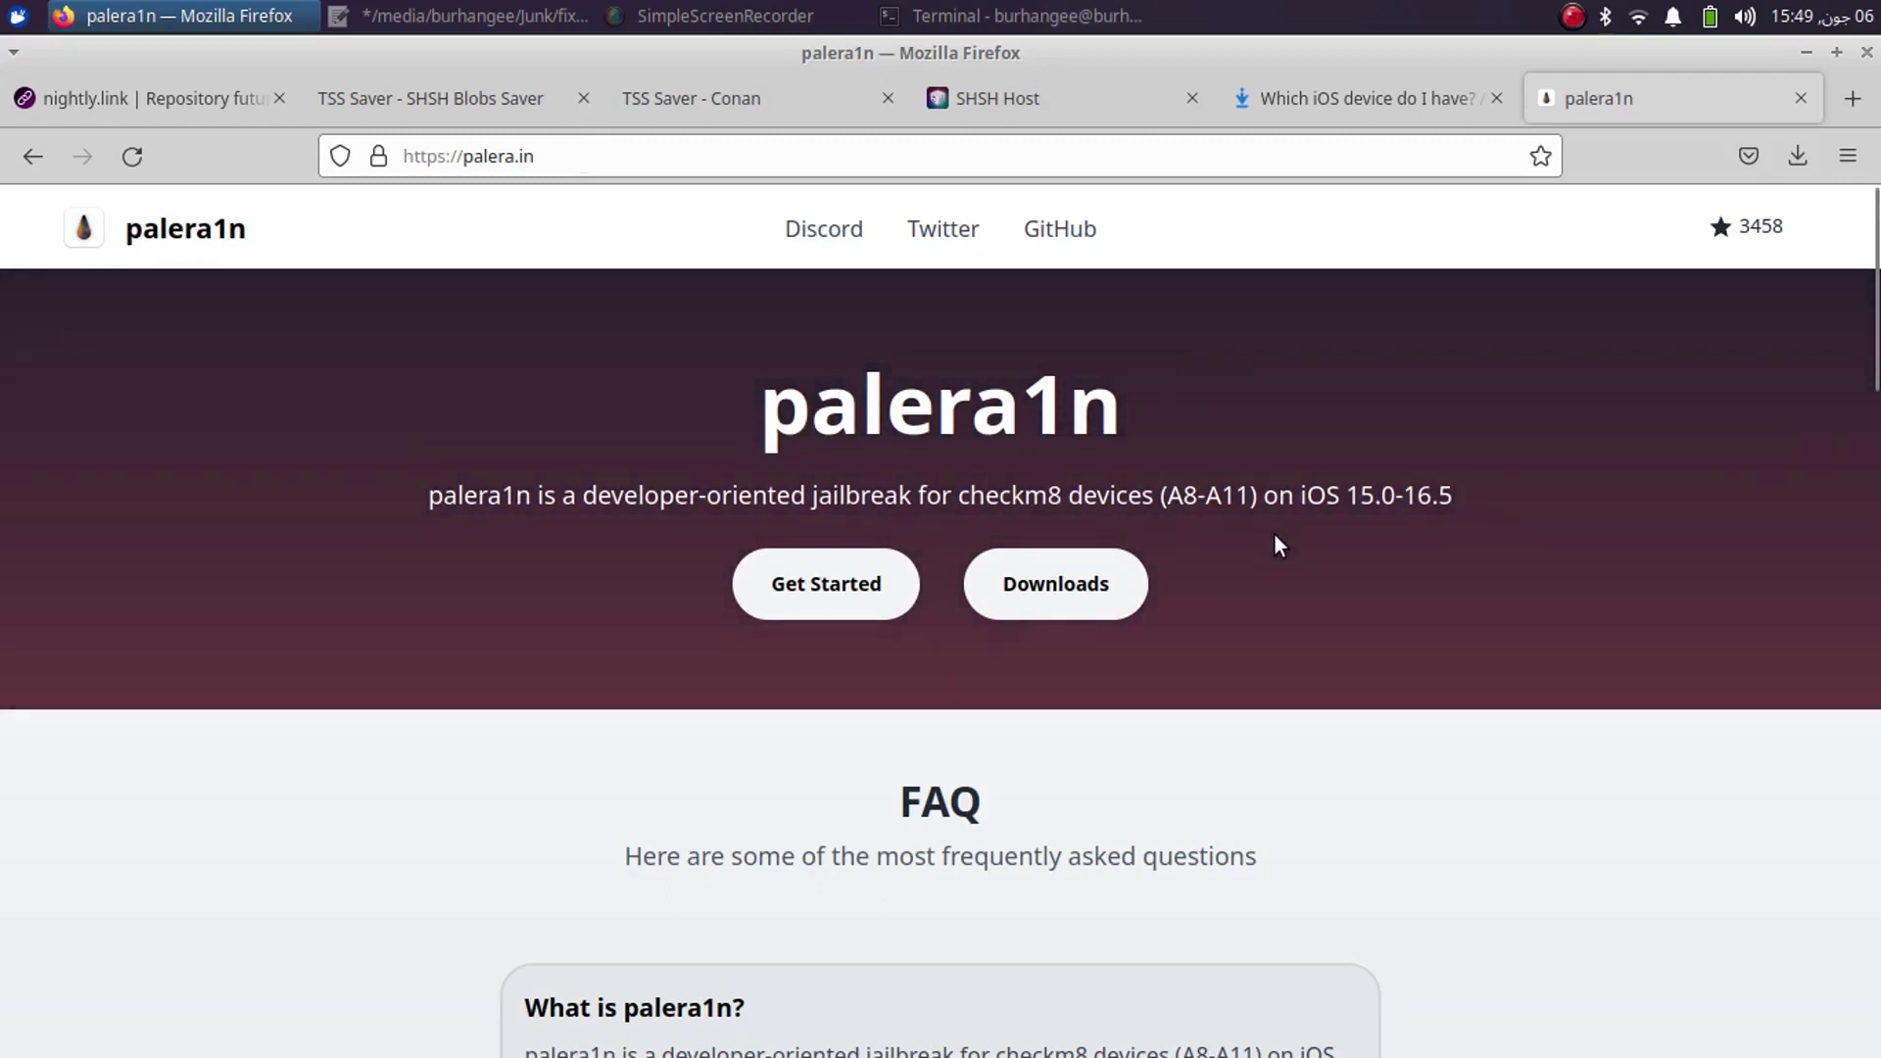
- Open the palera1n downloads on GitHub and look through the v2.0.0 beta 7 release assets for the Linux build
{"action": "left_click", "coordinate": [1058, 598]}
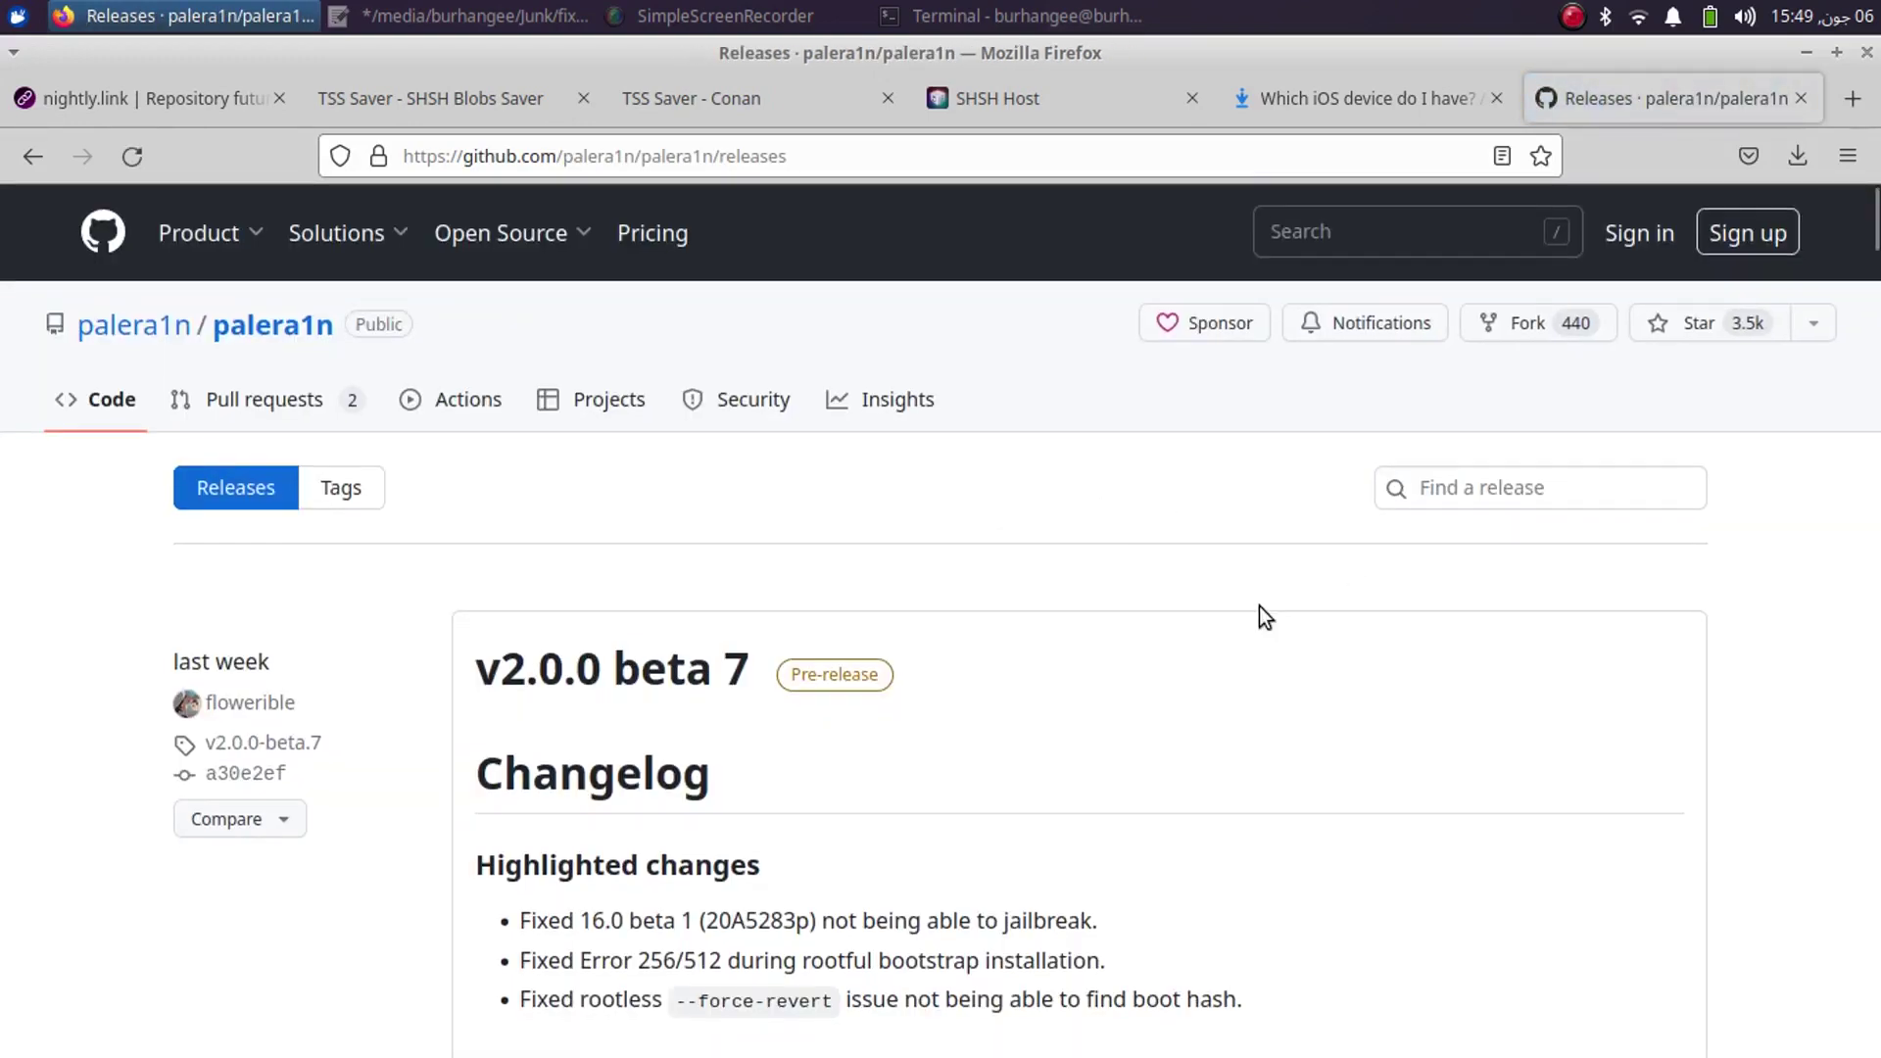
{"action": "scroll", "coordinate": [1259, 605], "scroll_direction": "down", "scroll_amount": 15}
{"action": "scroll", "coordinate": [1062, 536], "scroll_direction": "down", "scroll_amount": 4}
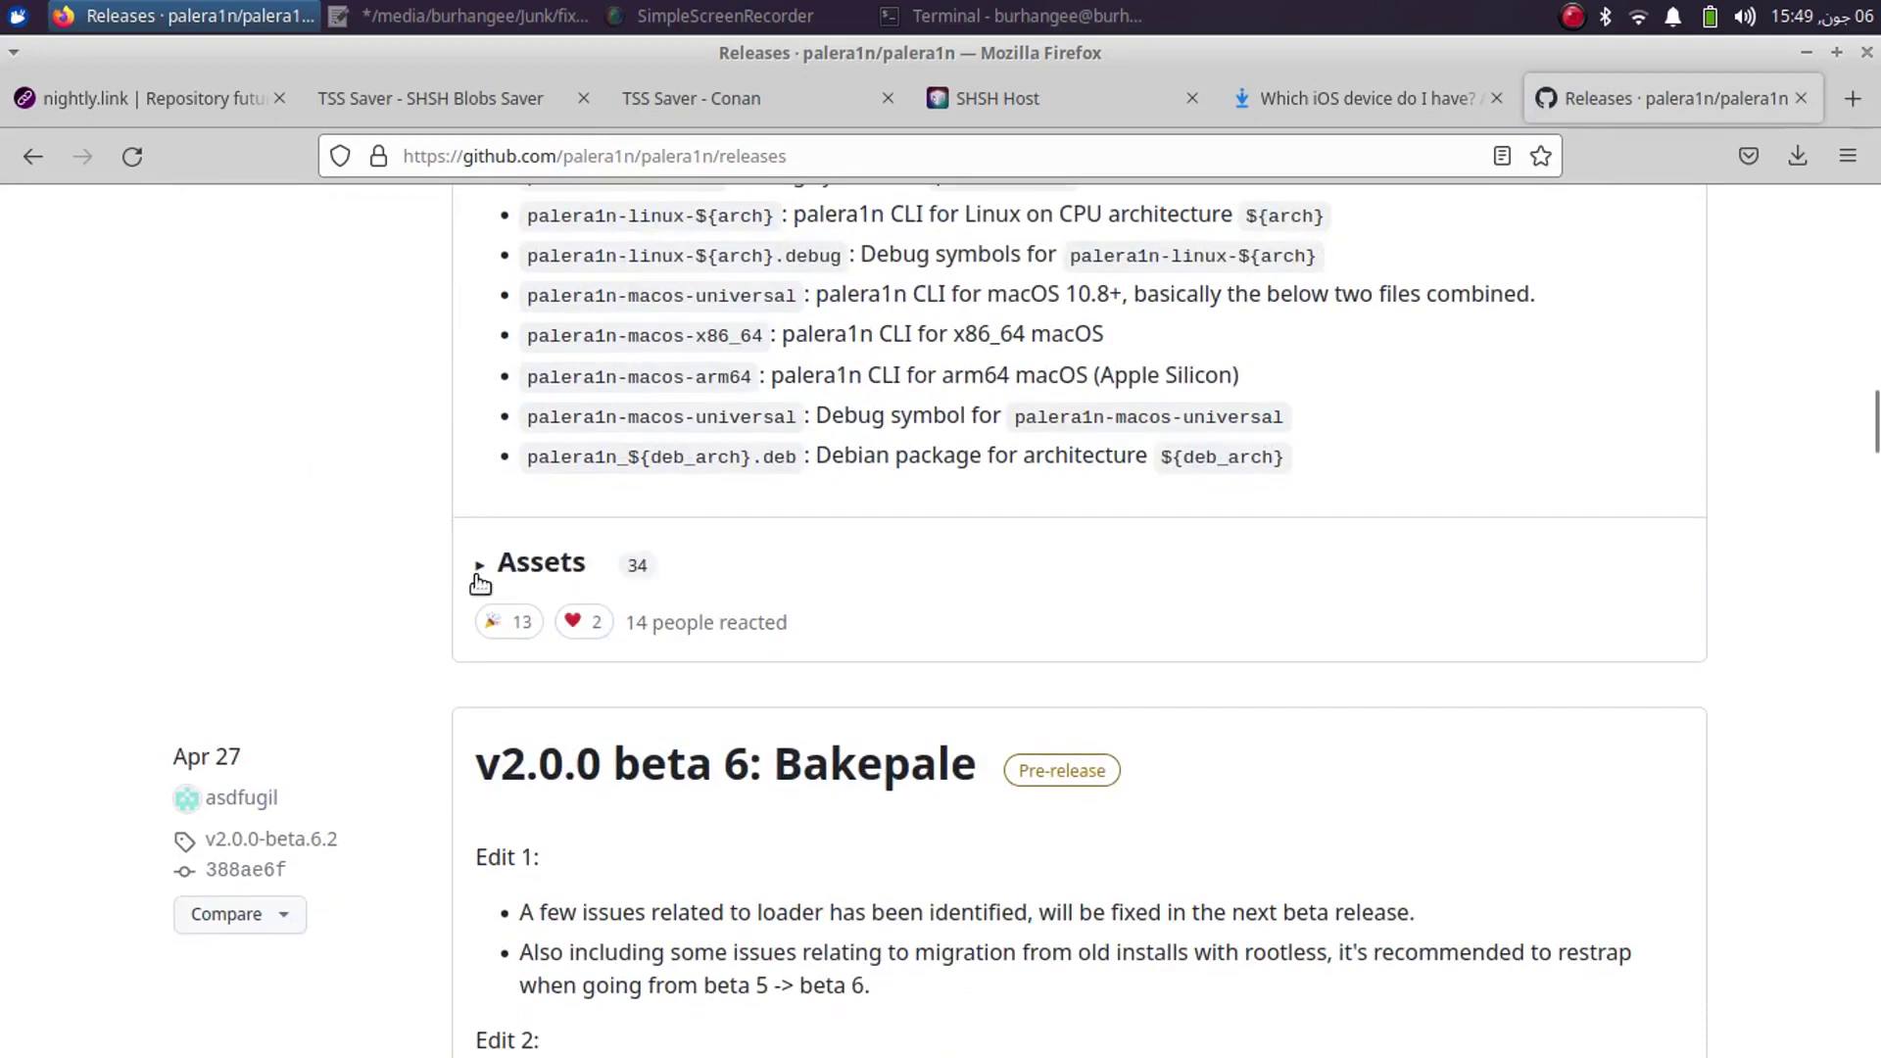
{"action": "left_click", "coordinate": [479, 576]}
{"action": "scroll", "coordinate": [1058, 519], "scroll_direction": "down", "scroll_amount": 2}
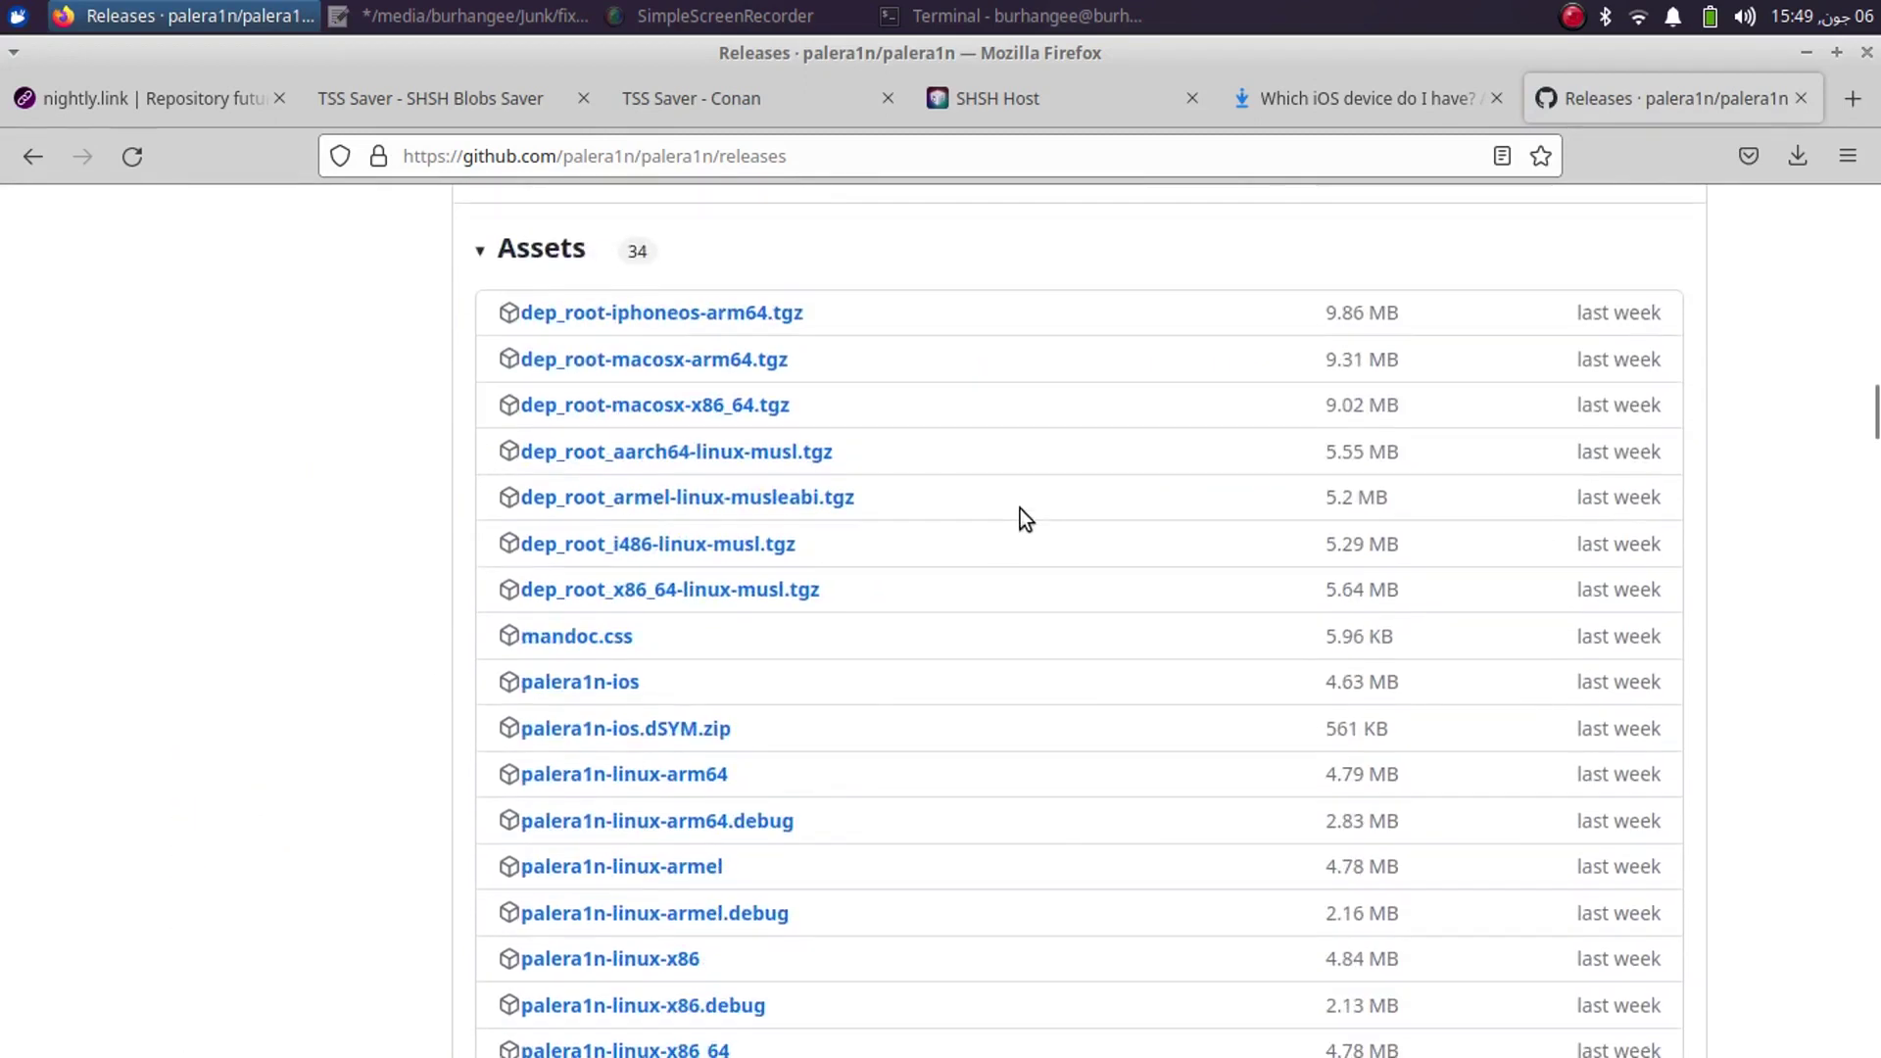
{"action": "scroll", "coordinate": [987, 678], "scroll_direction": "down", "scroll_amount": 2}
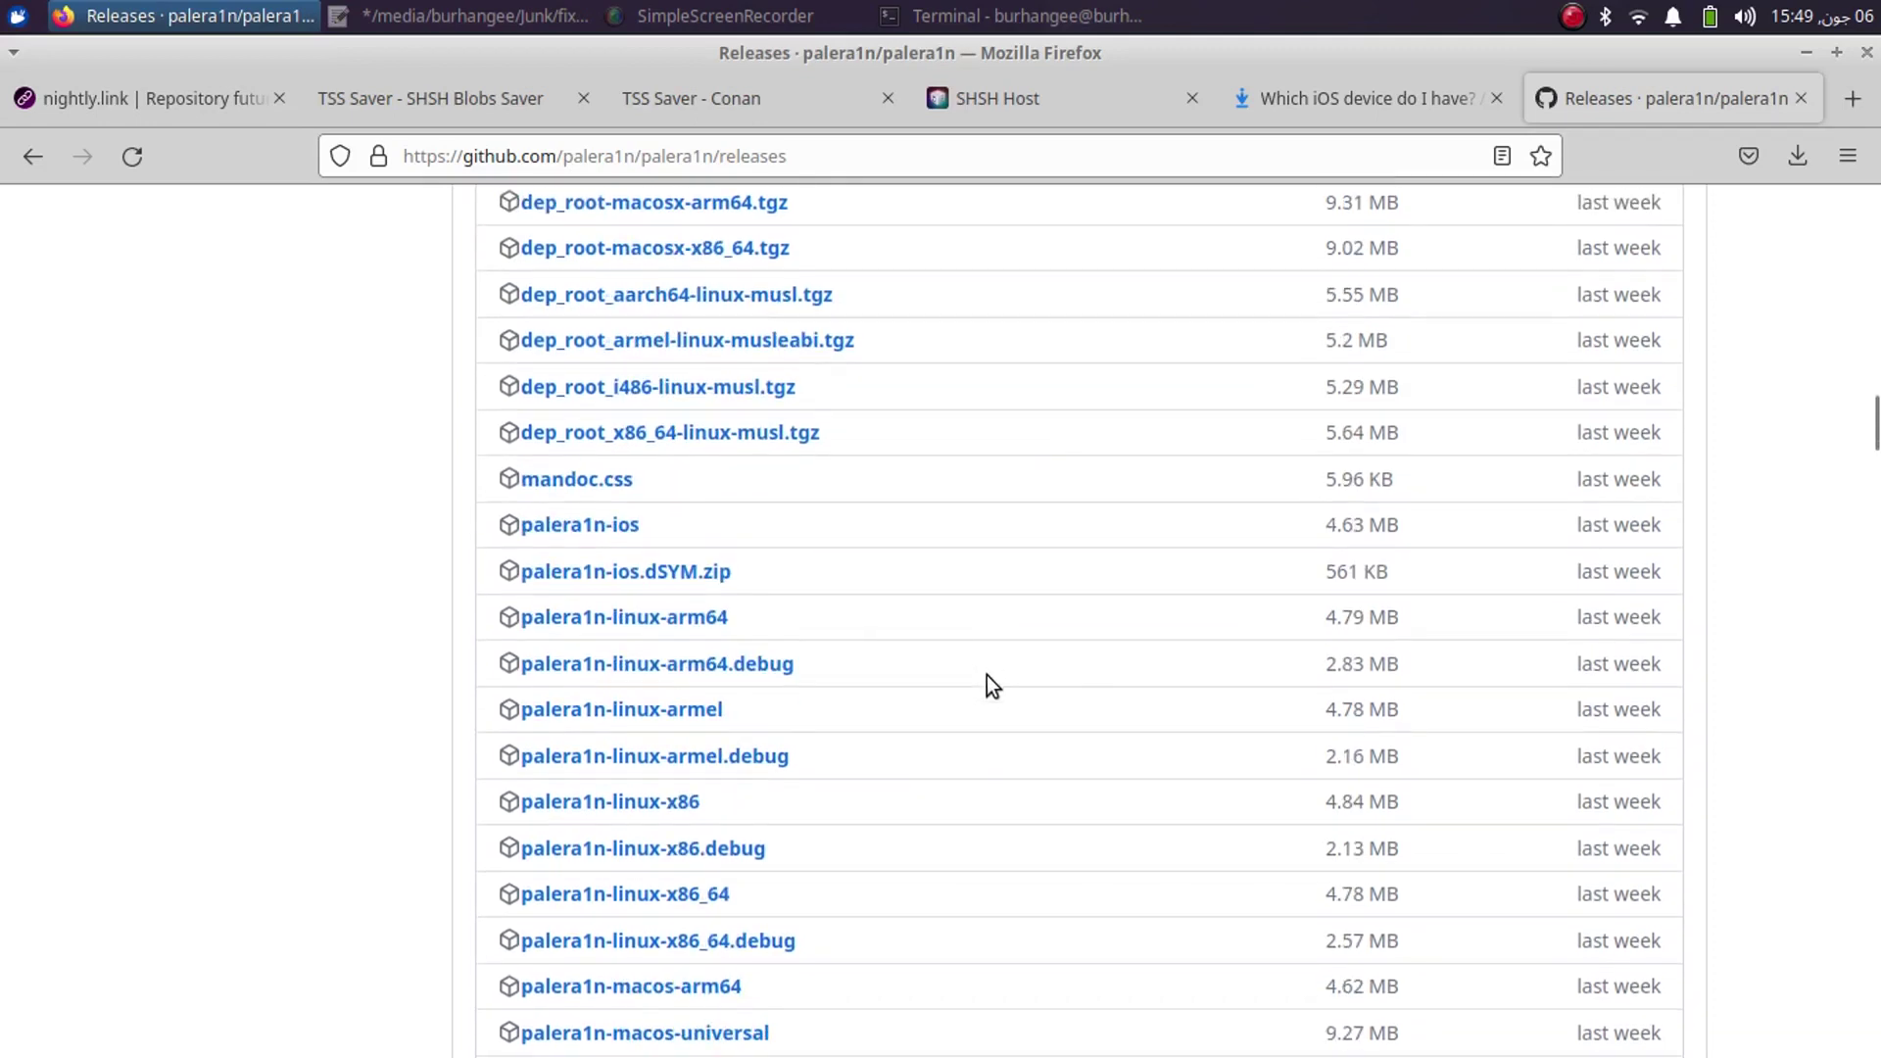
{"action": "scroll", "coordinate": [1000, 789], "scroll_direction": "down", "scroll_amount": 2}
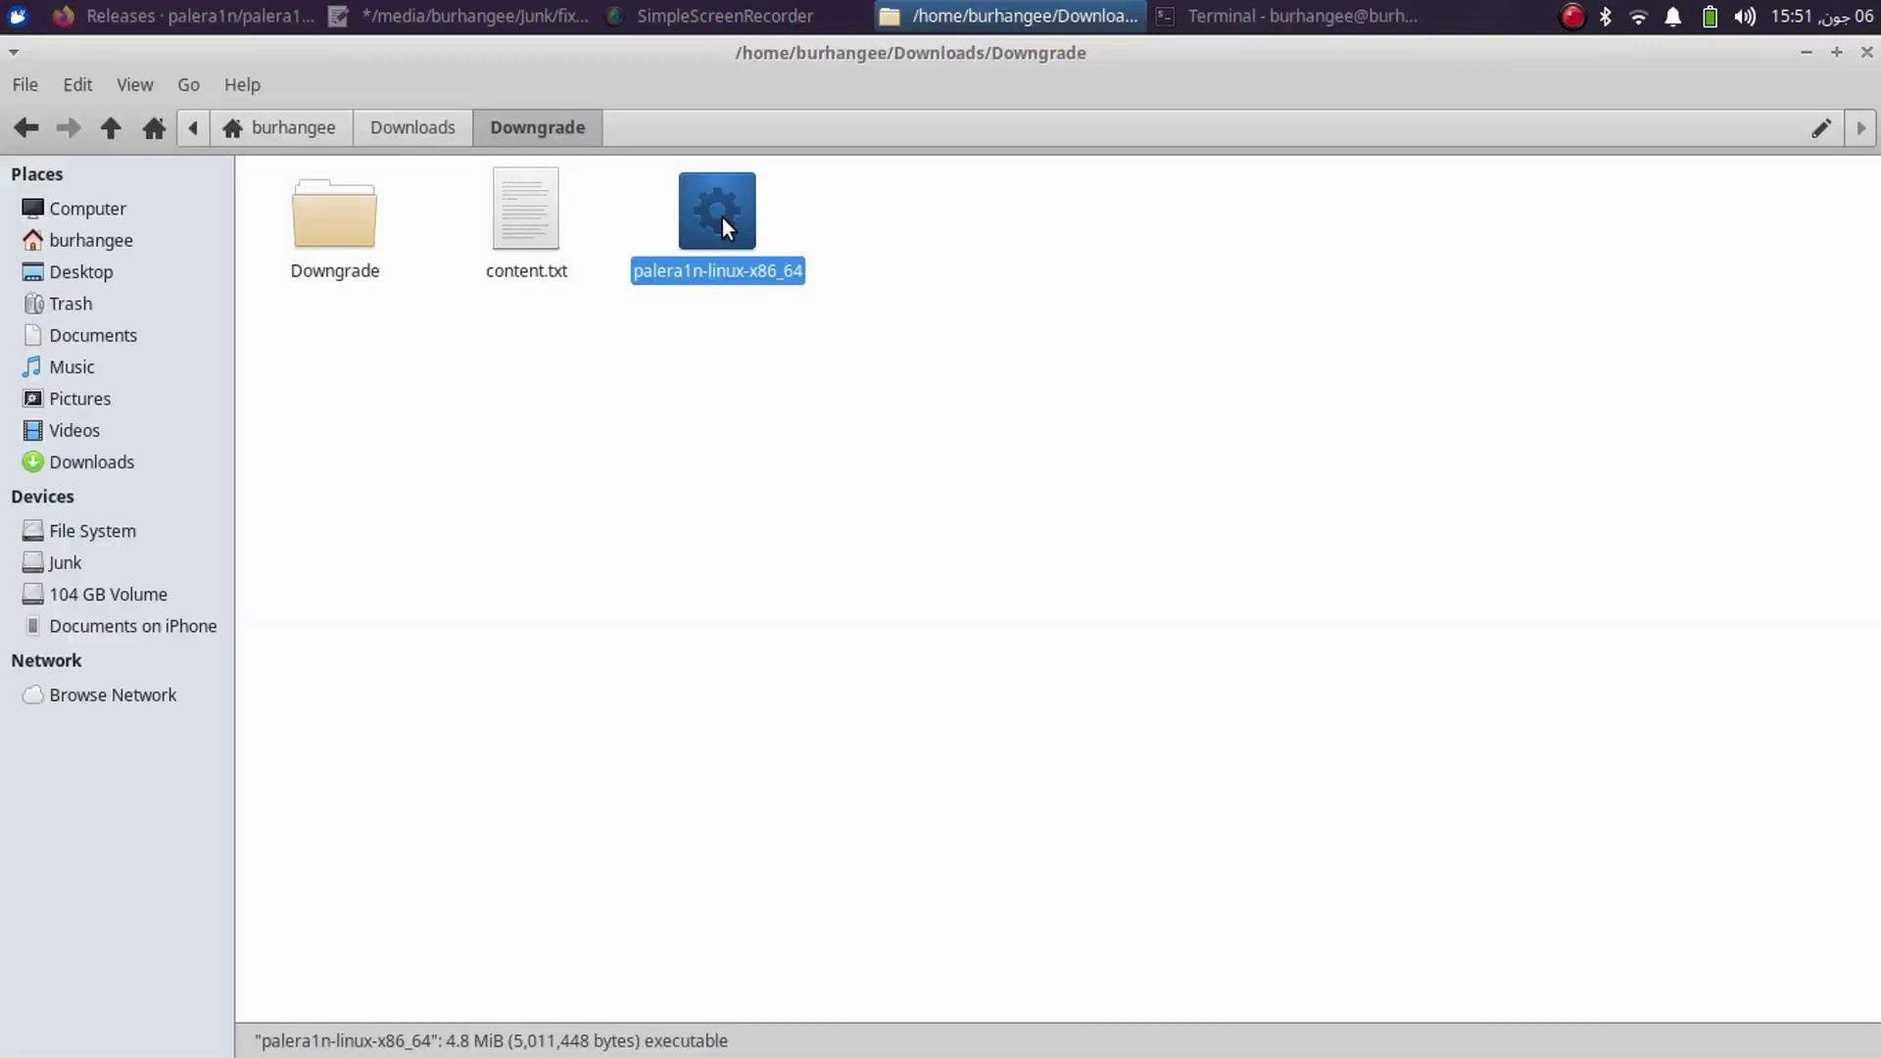
- Open a terminal in the Downgrade folder containing palera1n-linux-x86_64, widen it and keep it above other windows
{"action": "left_click", "coordinate": [964, 488]}
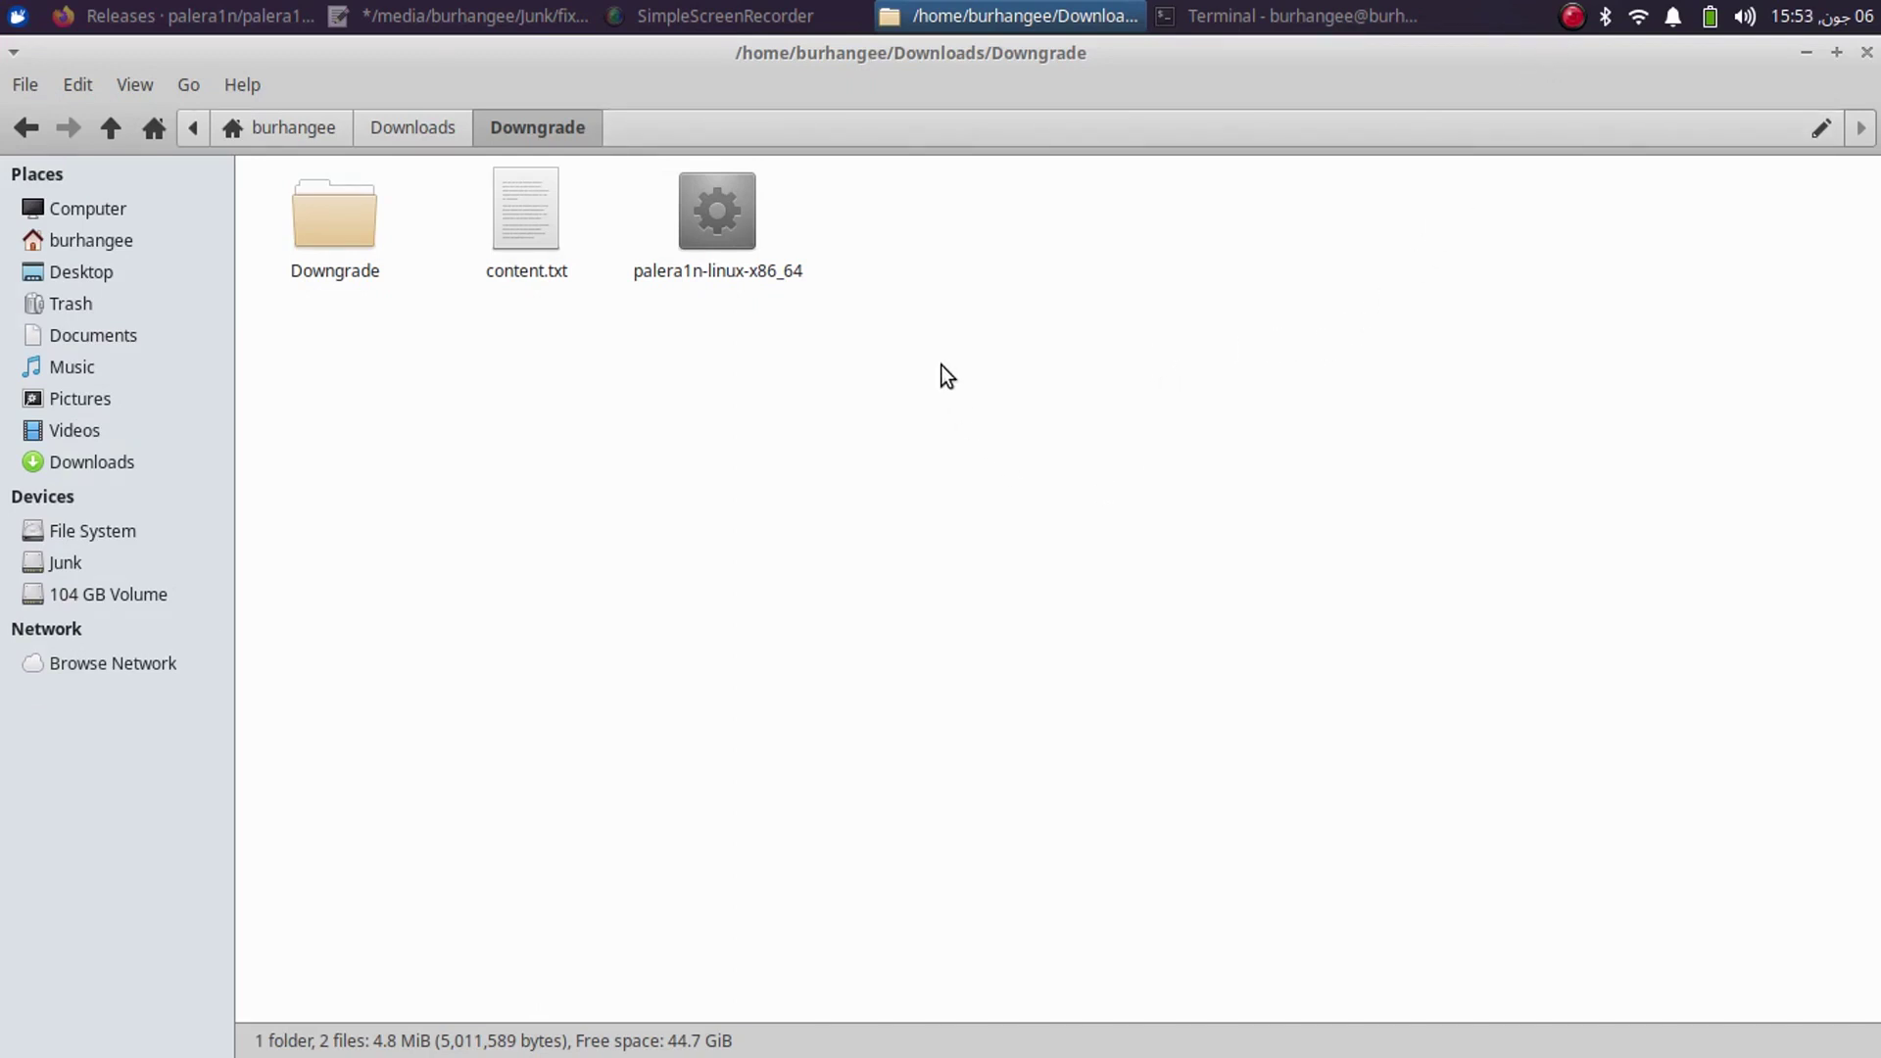
{"action": "right_click", "coordinate": [890, 413]}
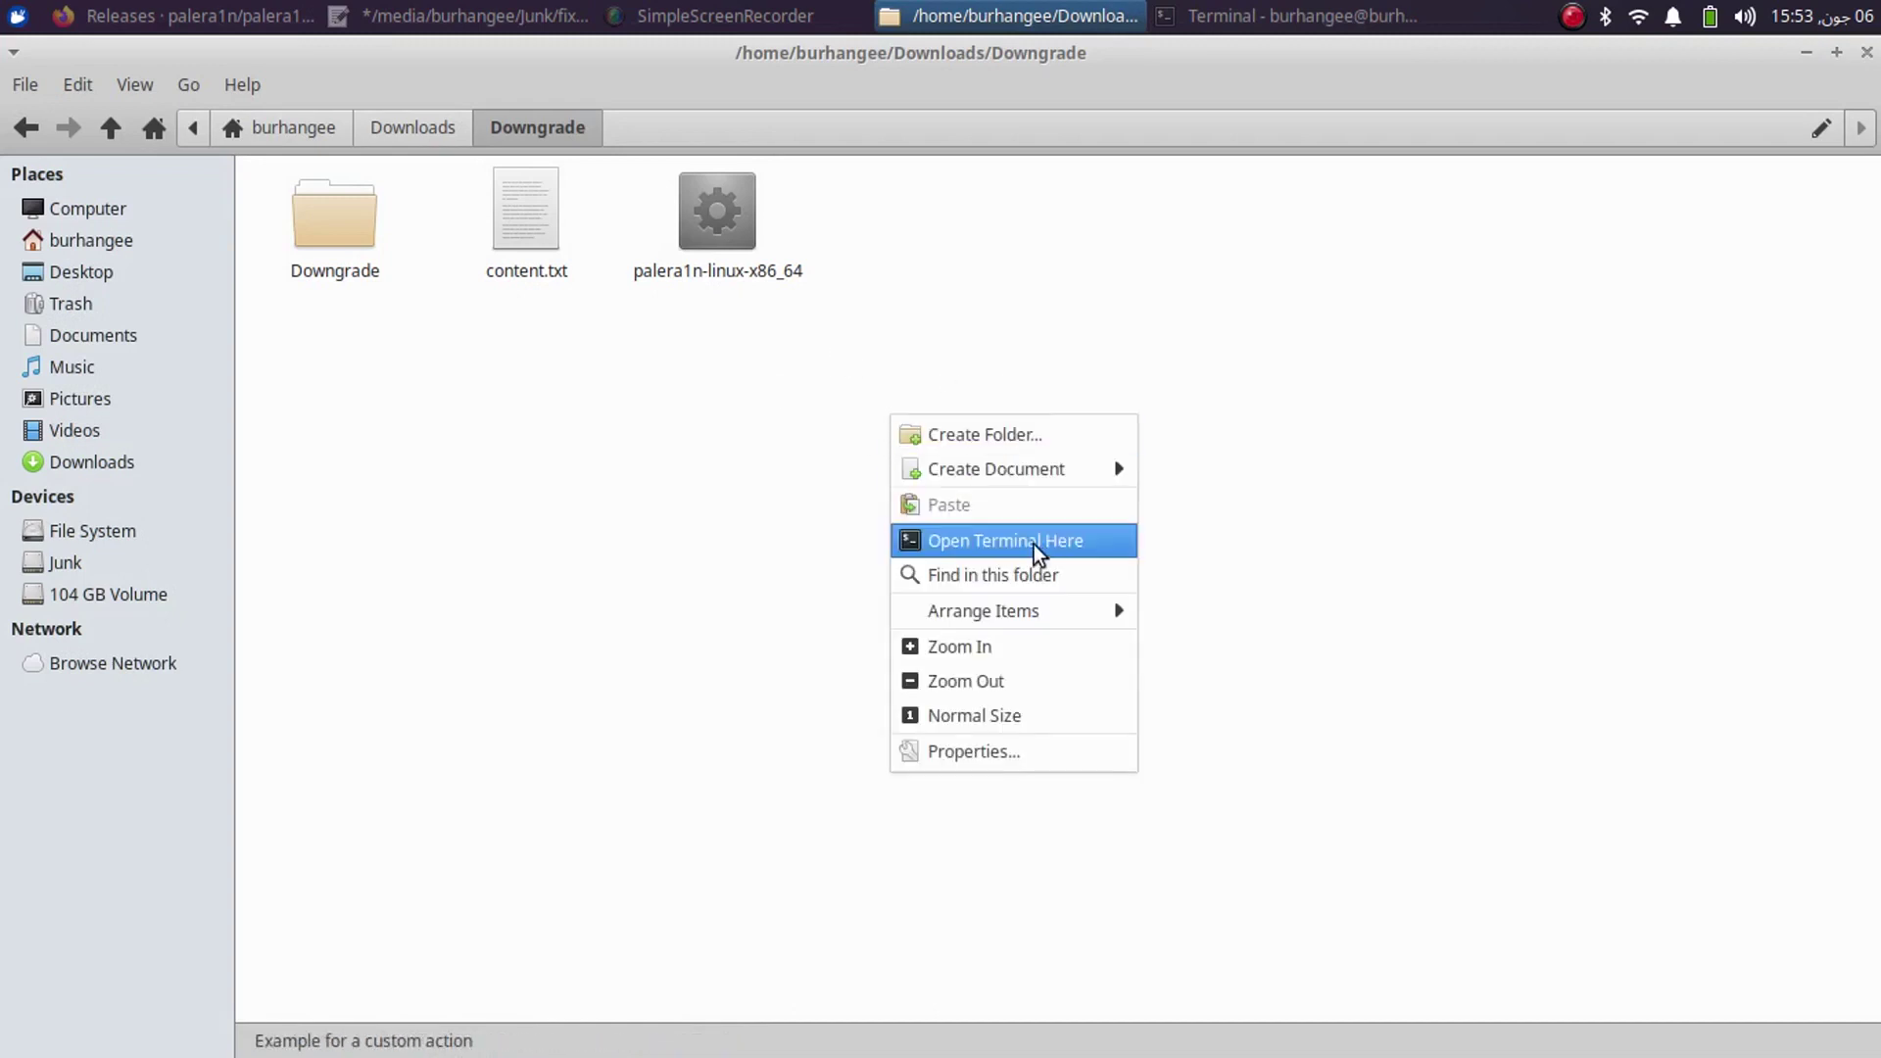
{"action": "left_click", "coordinate": [1028, 534]}
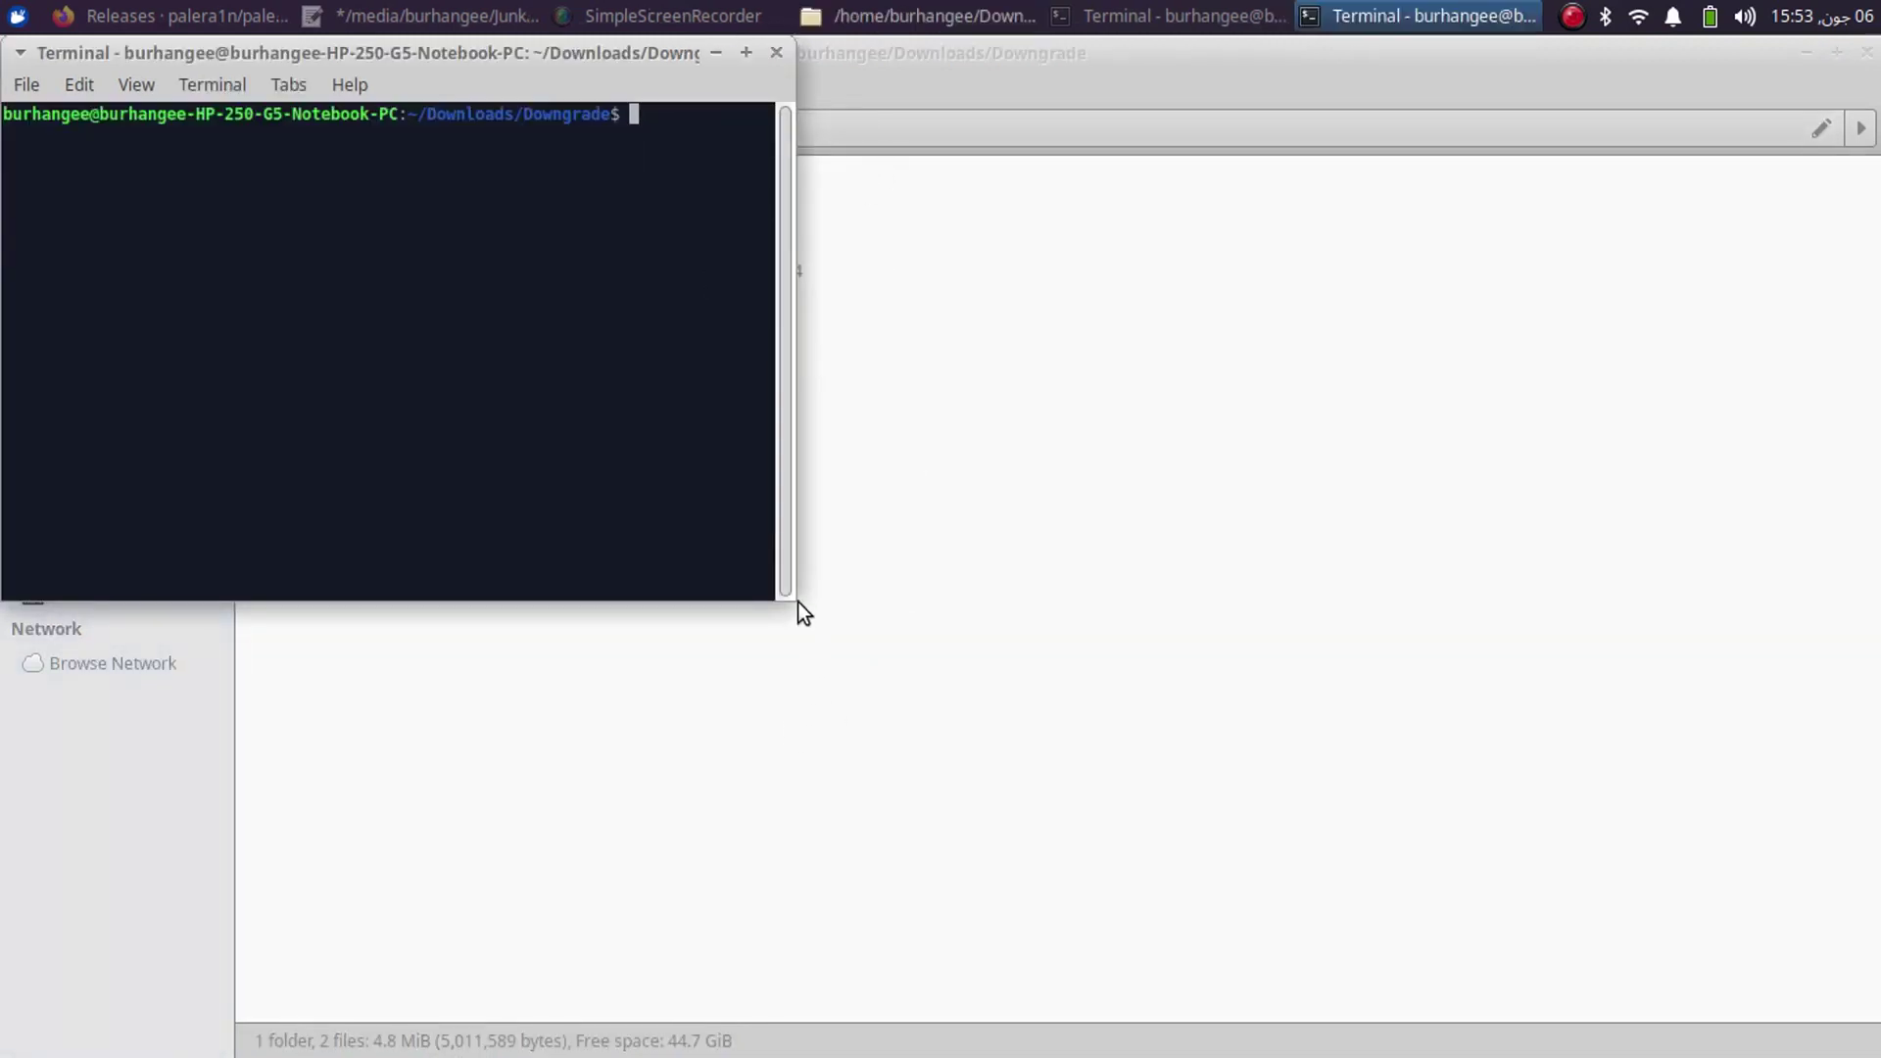
{"action": "left_click_drag", "start_coordinate": [794, 576], "coordinate": [1536, 502]}
{"action": "left_click_drag", "start_coordinate": [803, 51], "coordinate": [1024, 357]}
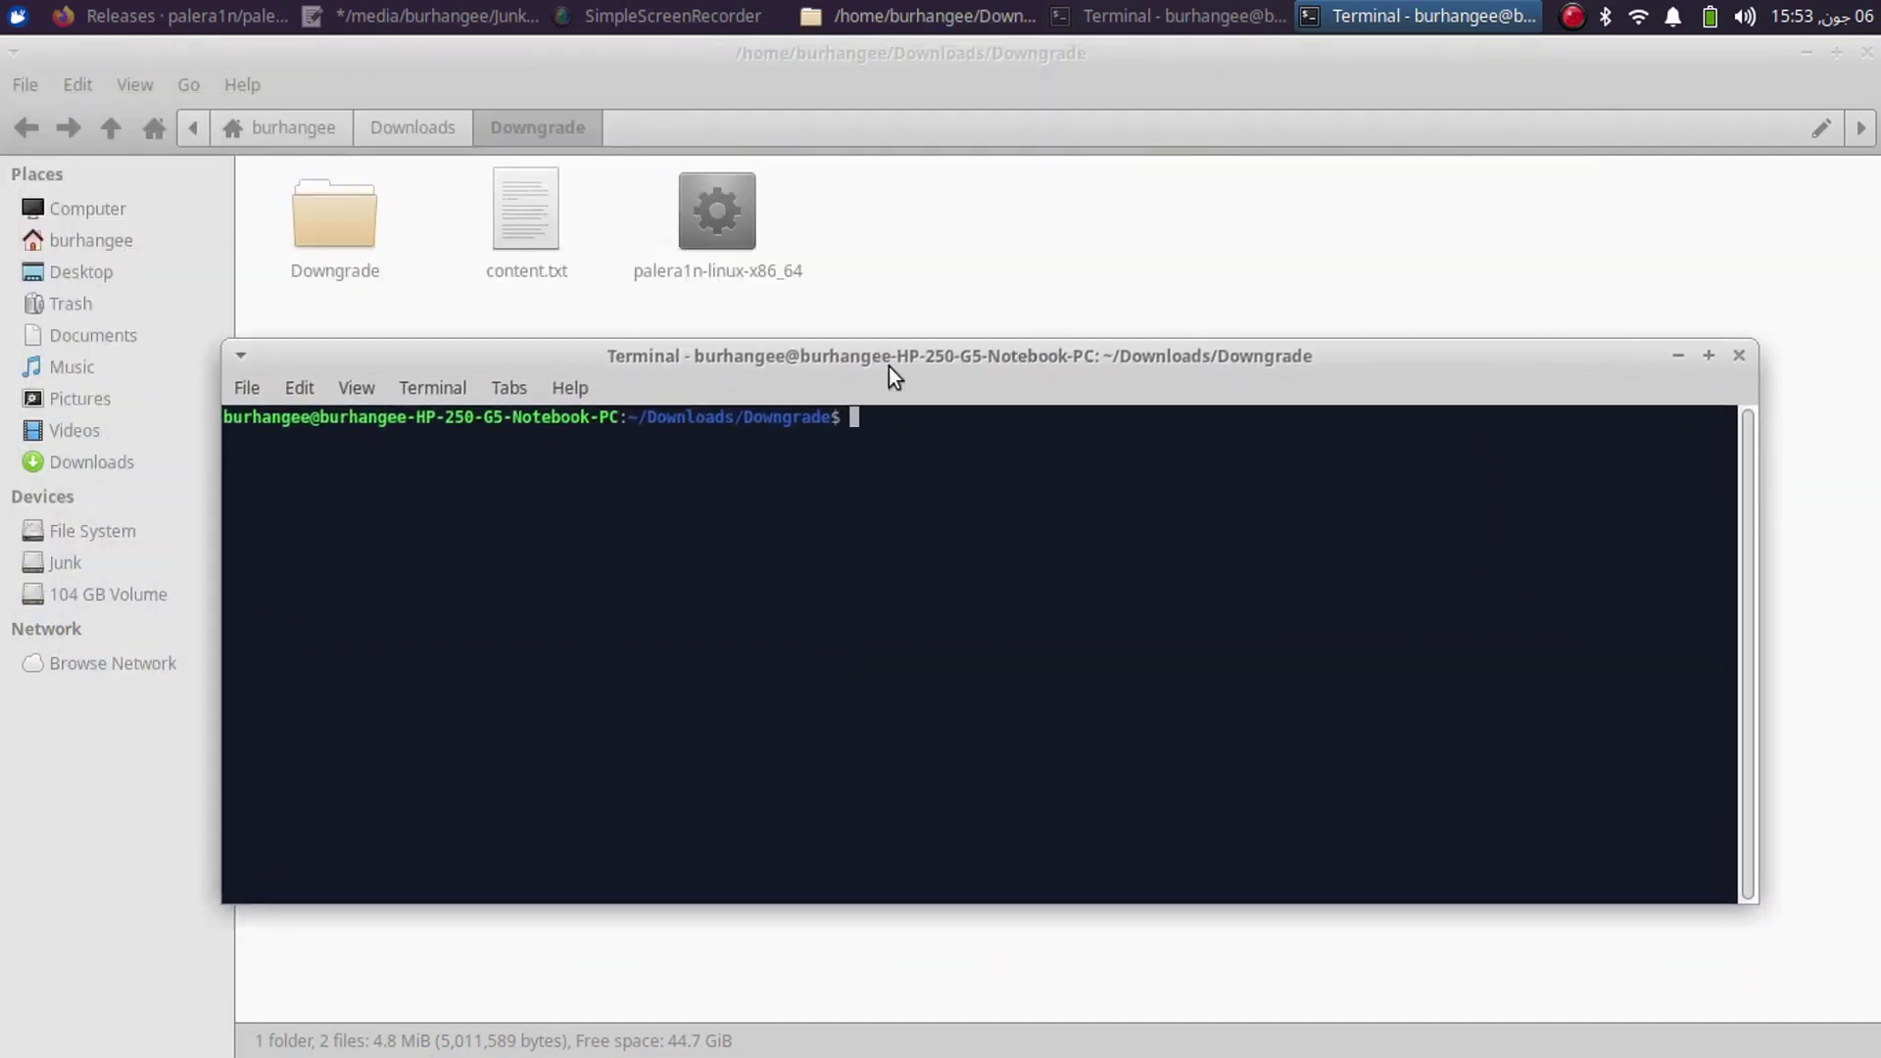
{"action": "left_click", "coordinate": [242, 357]}
{"action": "left_click", "coordinate": [308, 560]}
- Make palera1n-linux-x86_64 executable with sudo chmod +x, entering the sudo password
{"action": "type", "text": "chmod +x"}
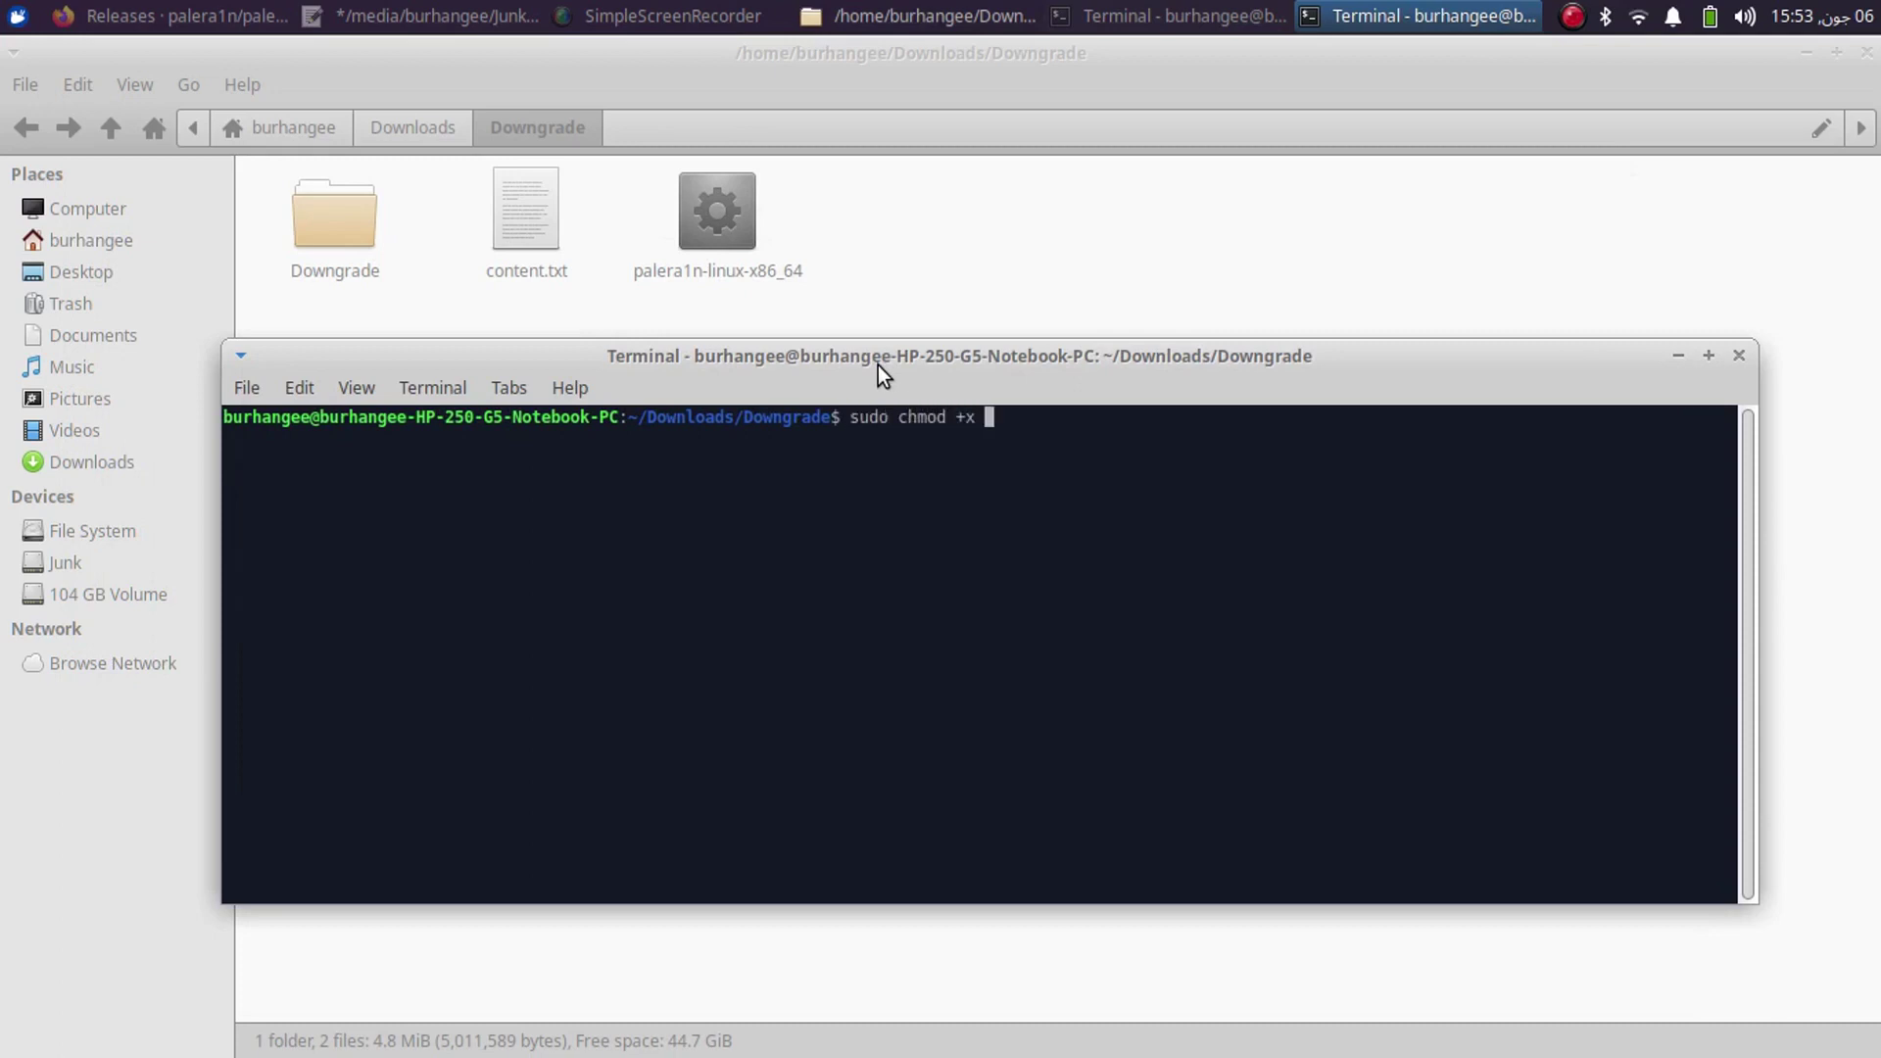
{"action": "left_click_drag", "start_coordinate": [703, 217], "coordinate": [995, 563]}
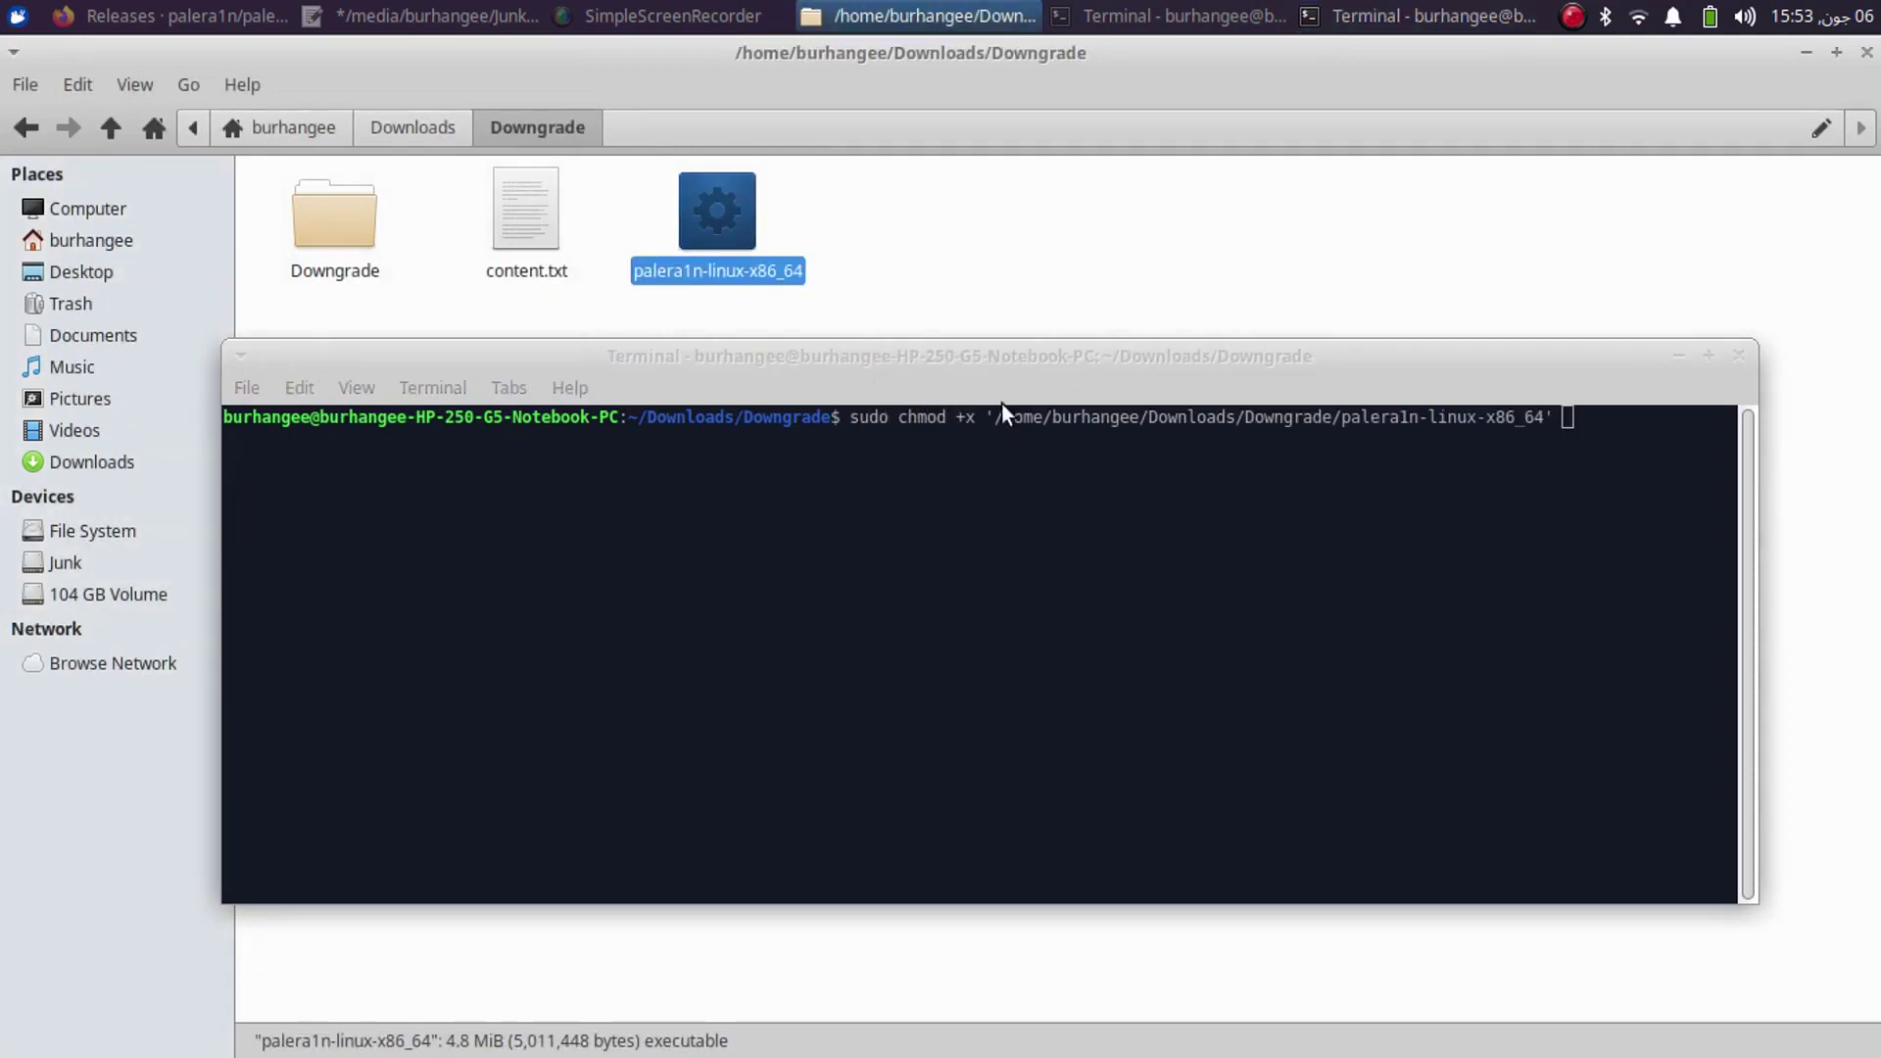
{"action": "left_click", "coordinate": [999, 364]}
{"action": "key", "text": "Return"}
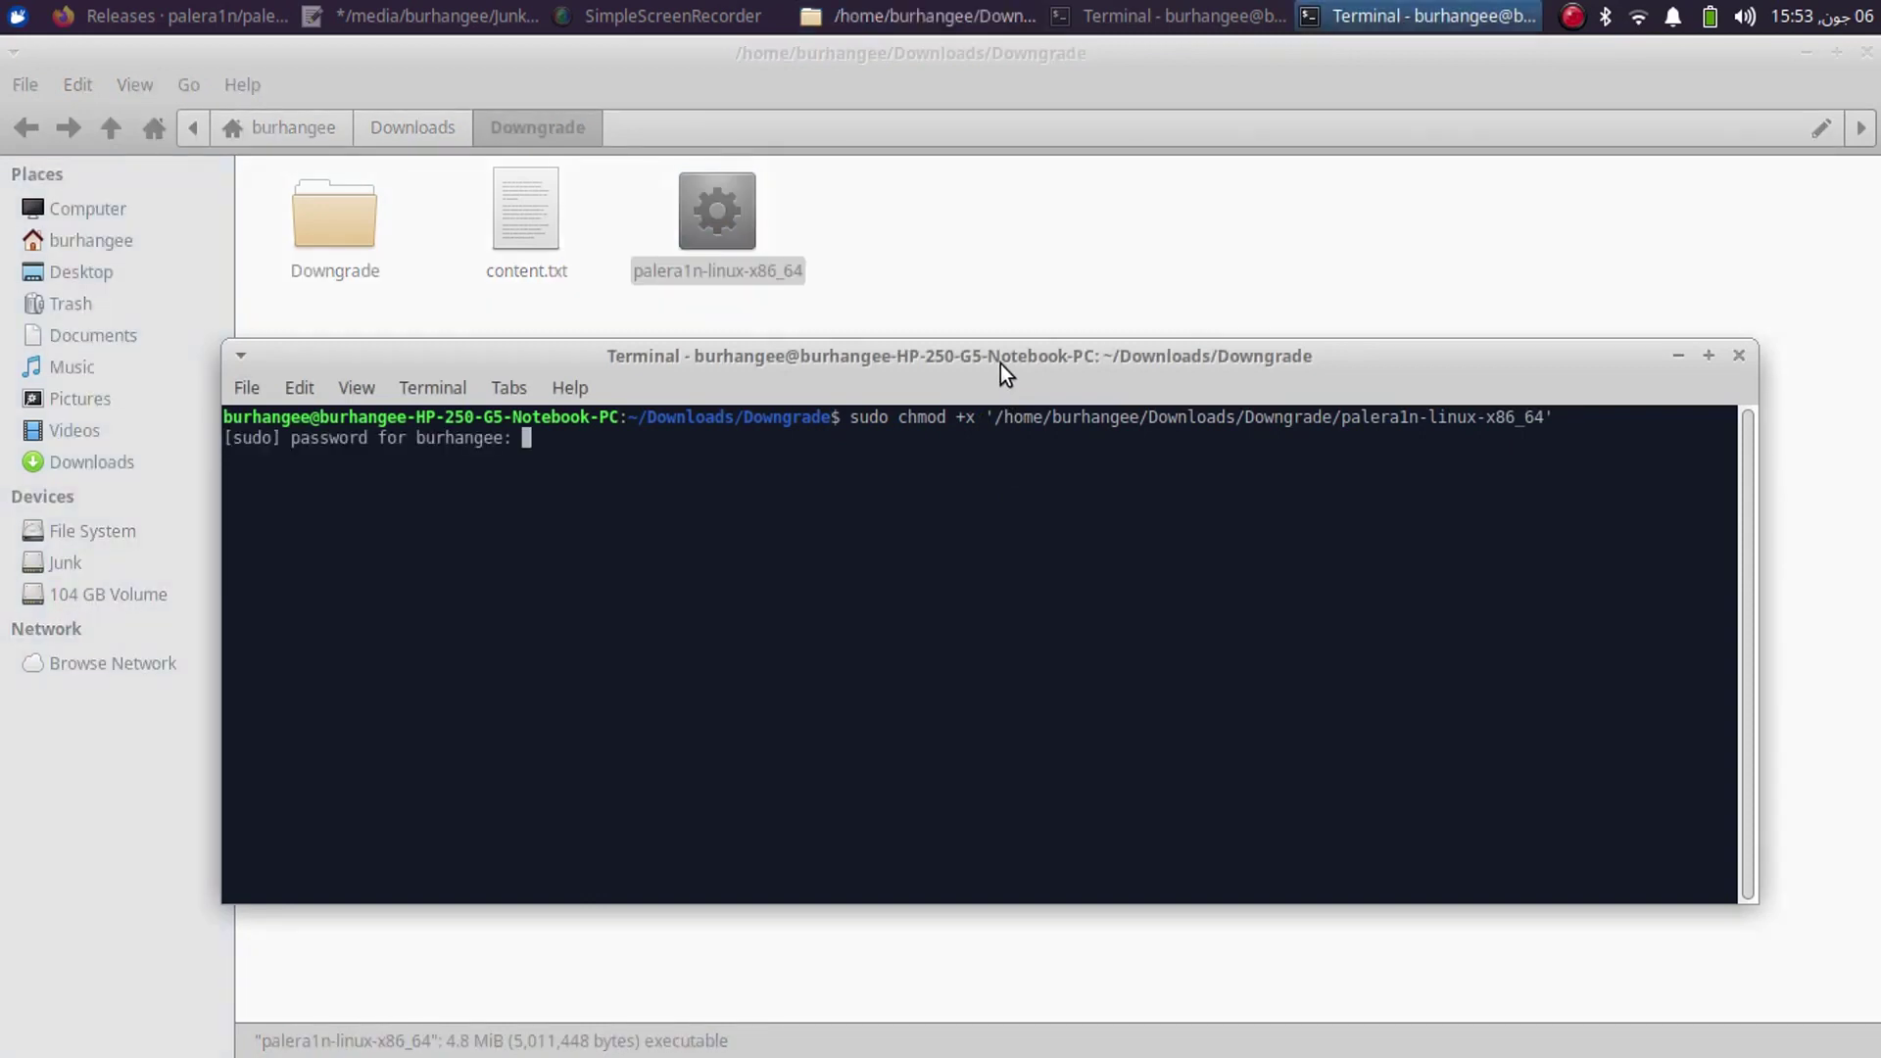
{"action": "key", "text": "Return"}
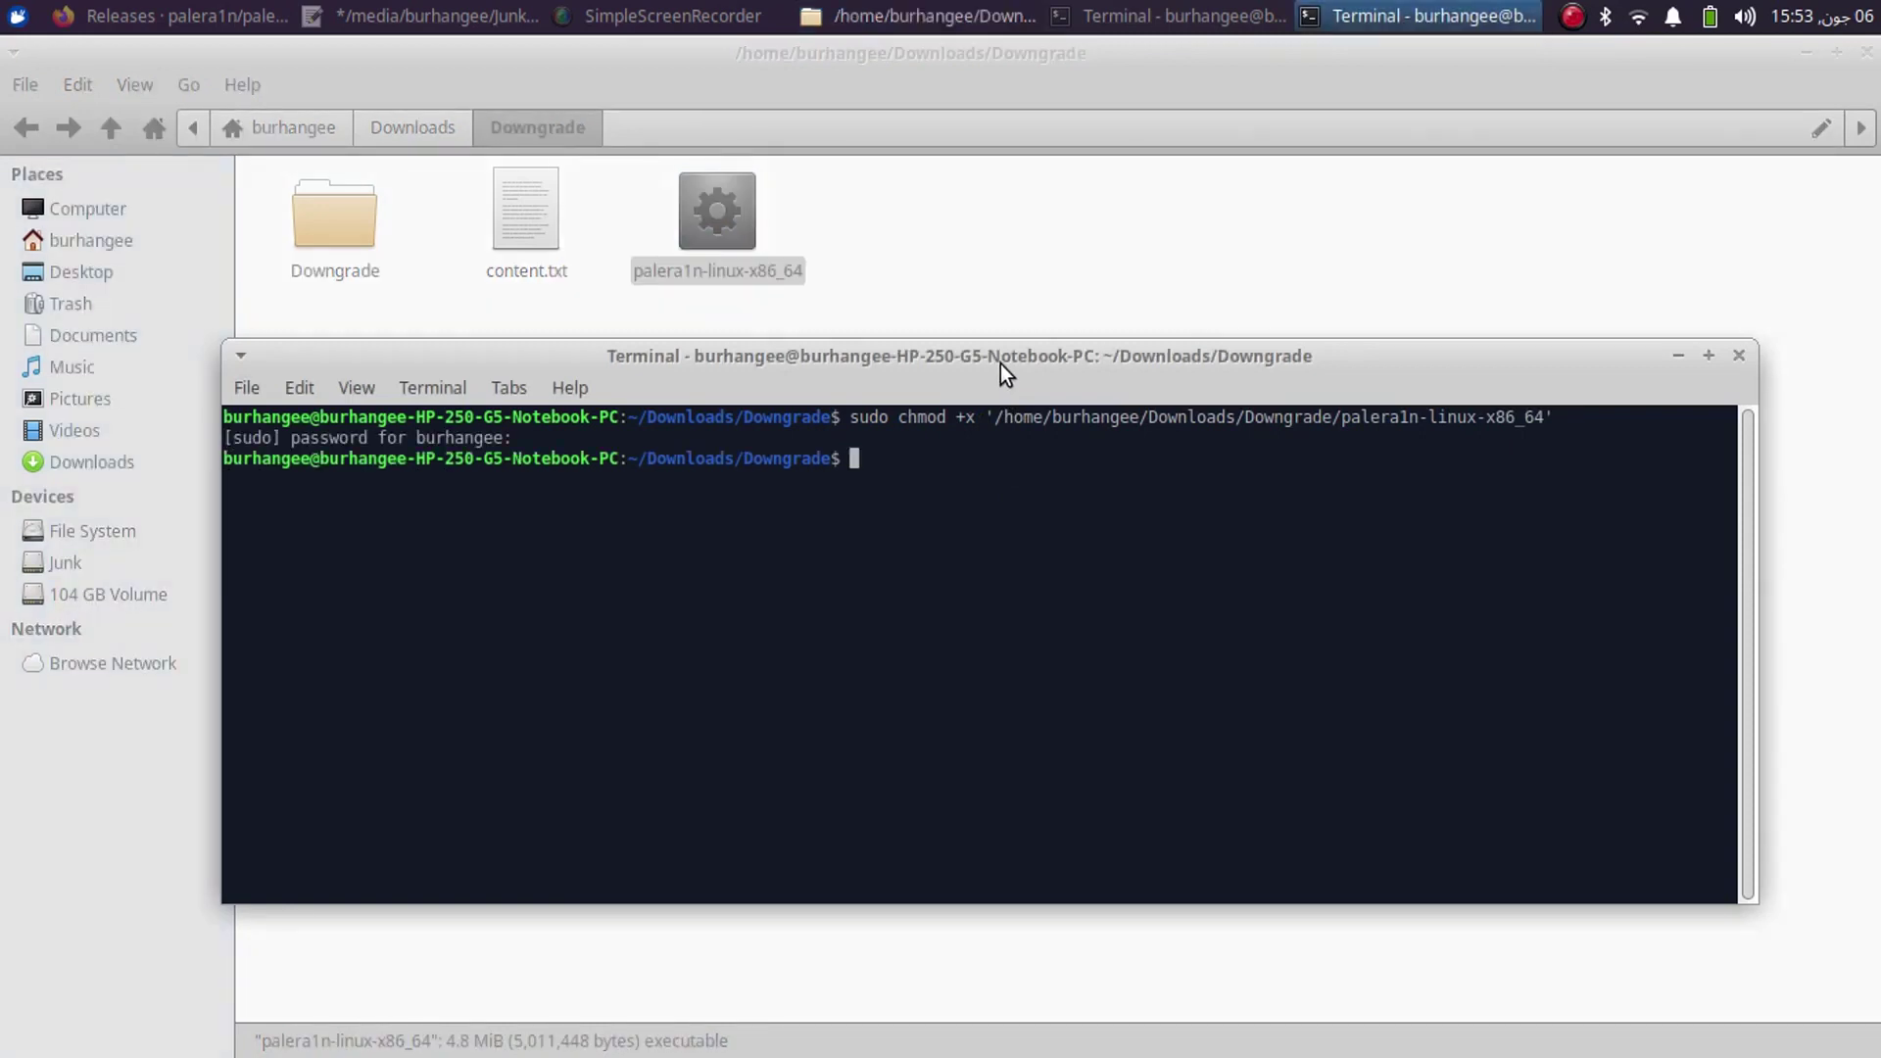
- Run palera1n-linux-x86_64 with sudo and the options -f -c
{"action": "type", "text": "sudo"}
{"action": "left_click_drag", "start_coordinate": [737, 227], "coordinate": [952, 398]}
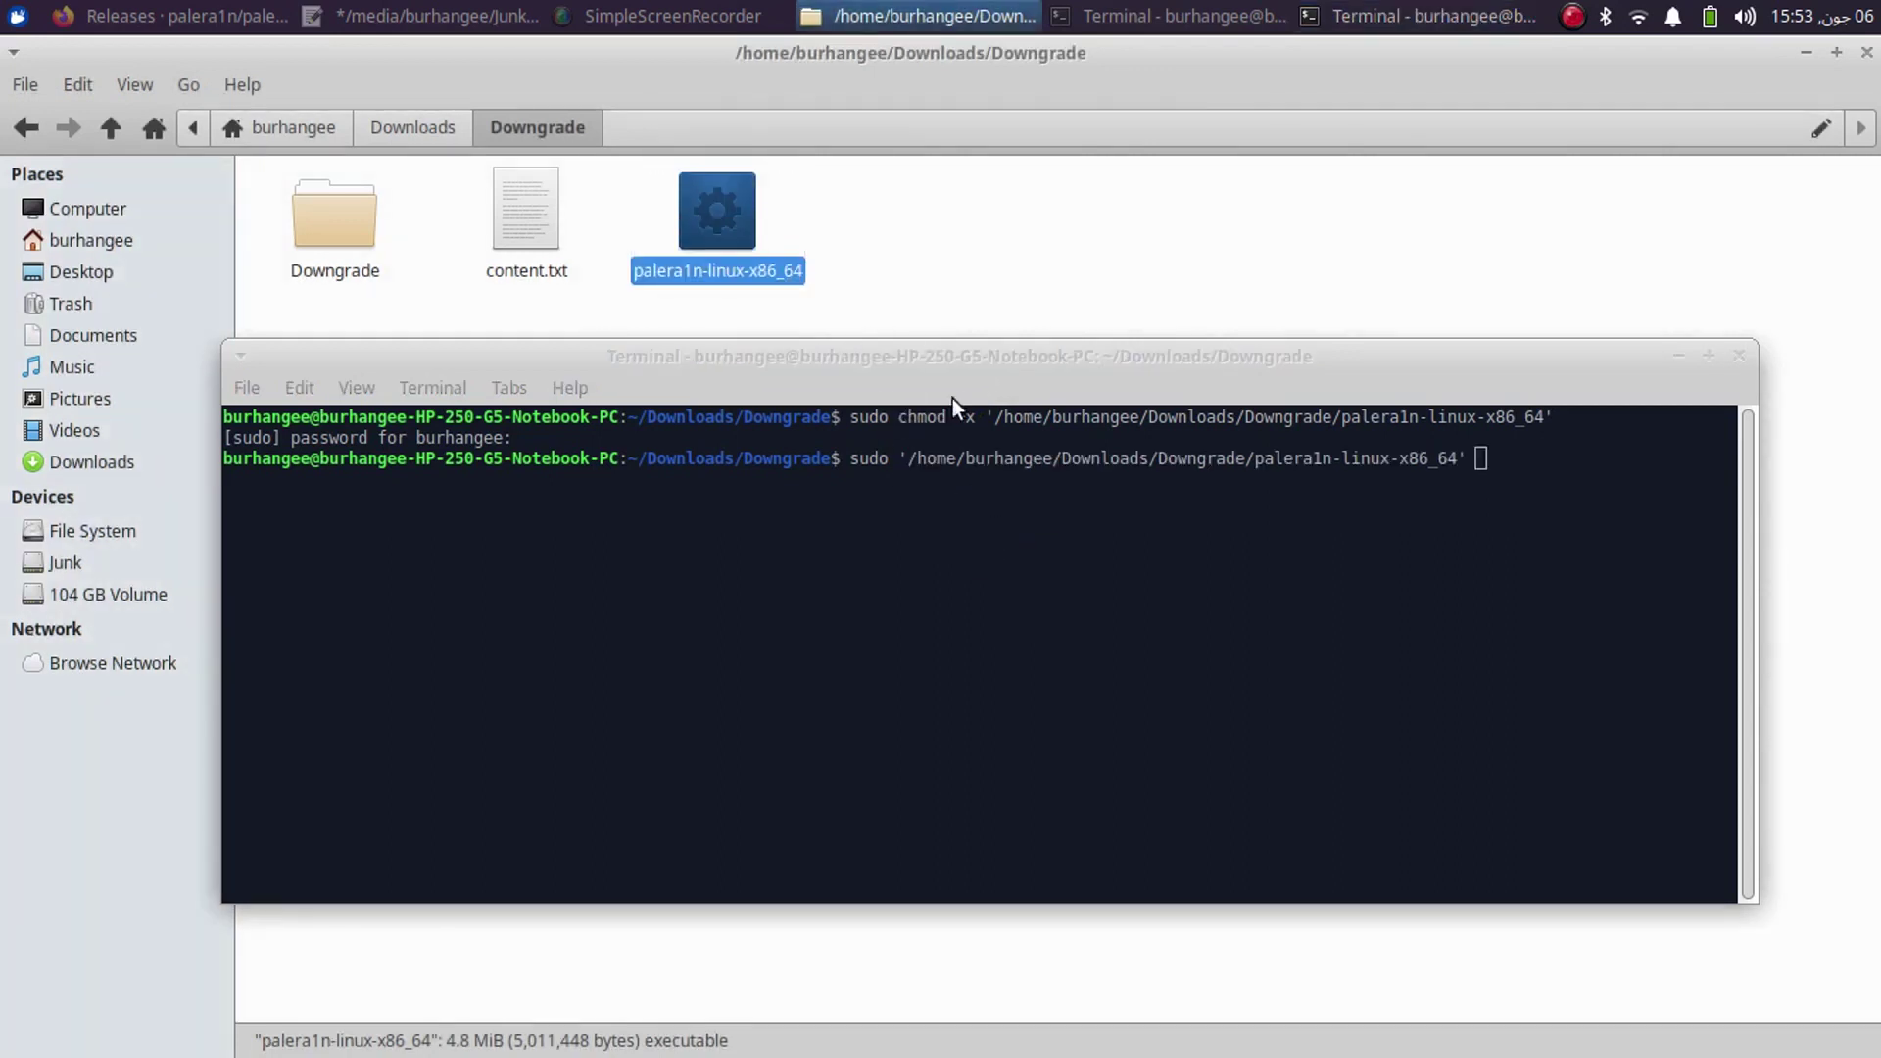
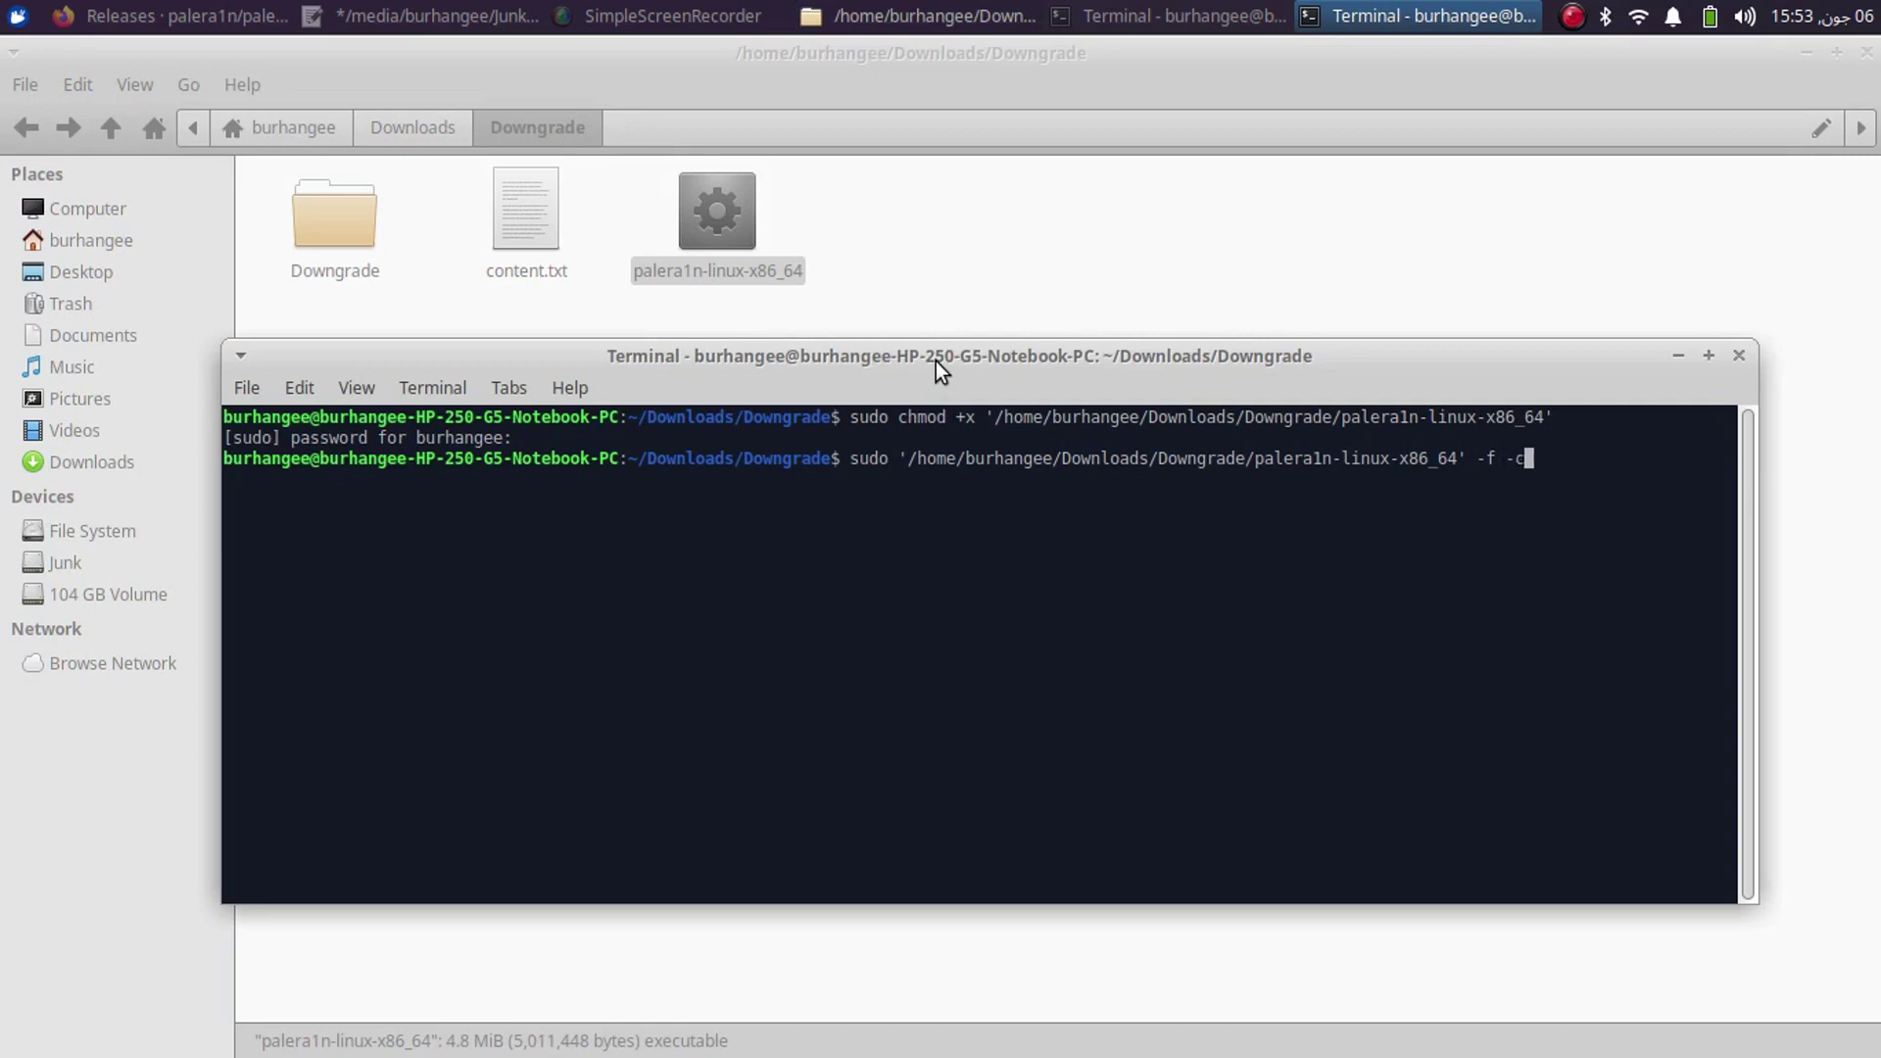
{"action": "type", "text": "-f -c"}
{"action": "key", "text": "Return"}
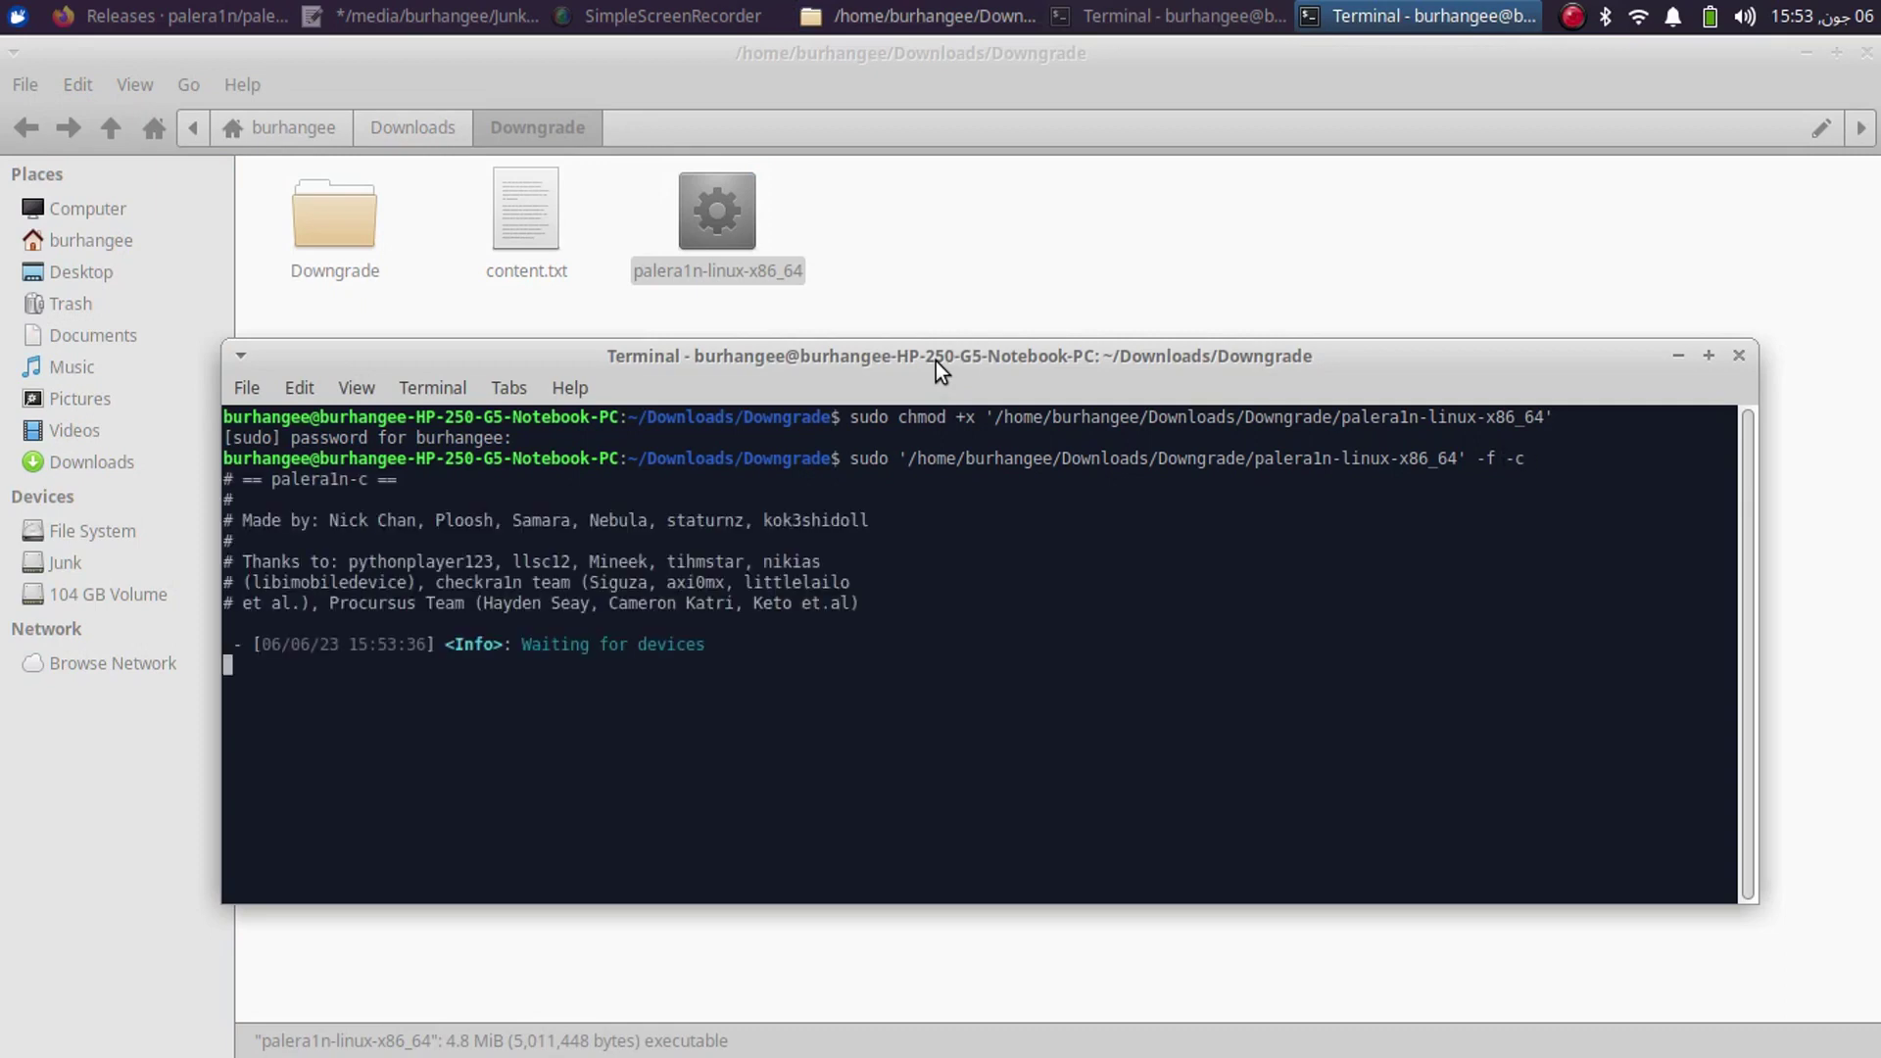
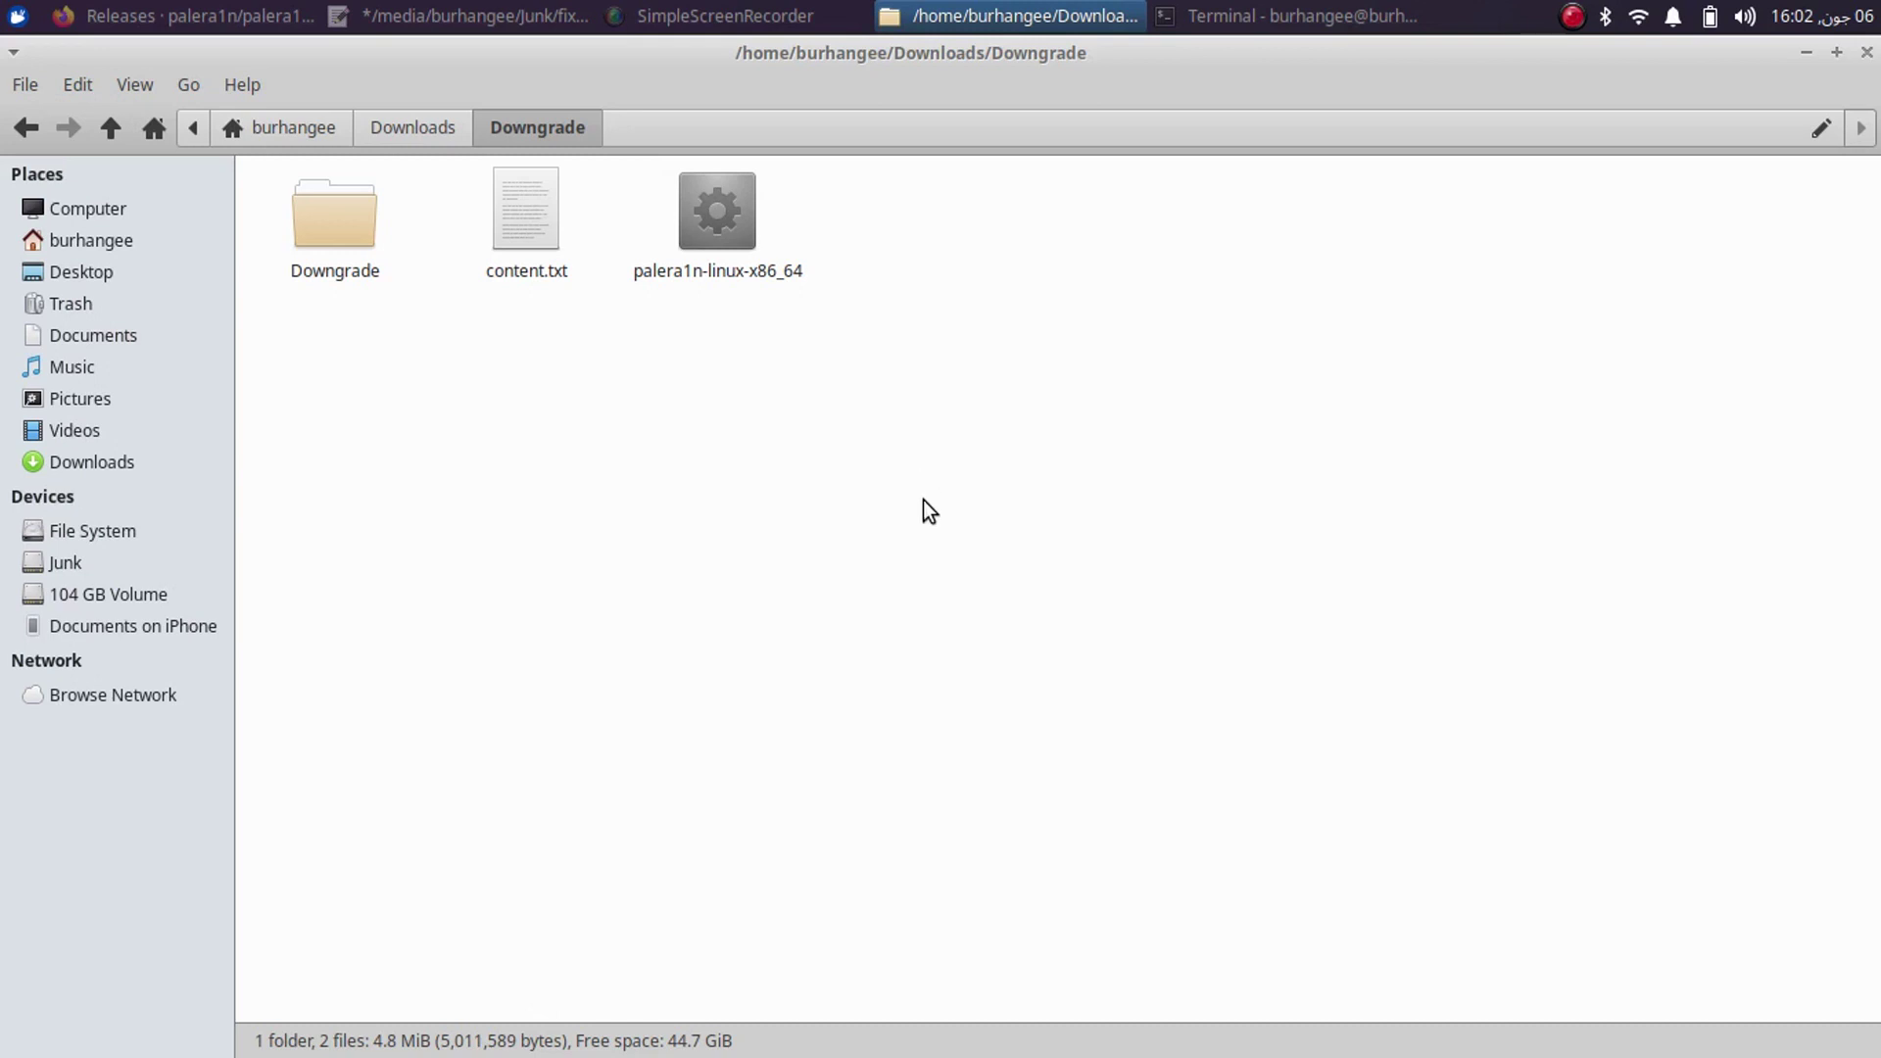
{"action": "right_click", "coordinate": [1572, 15]}
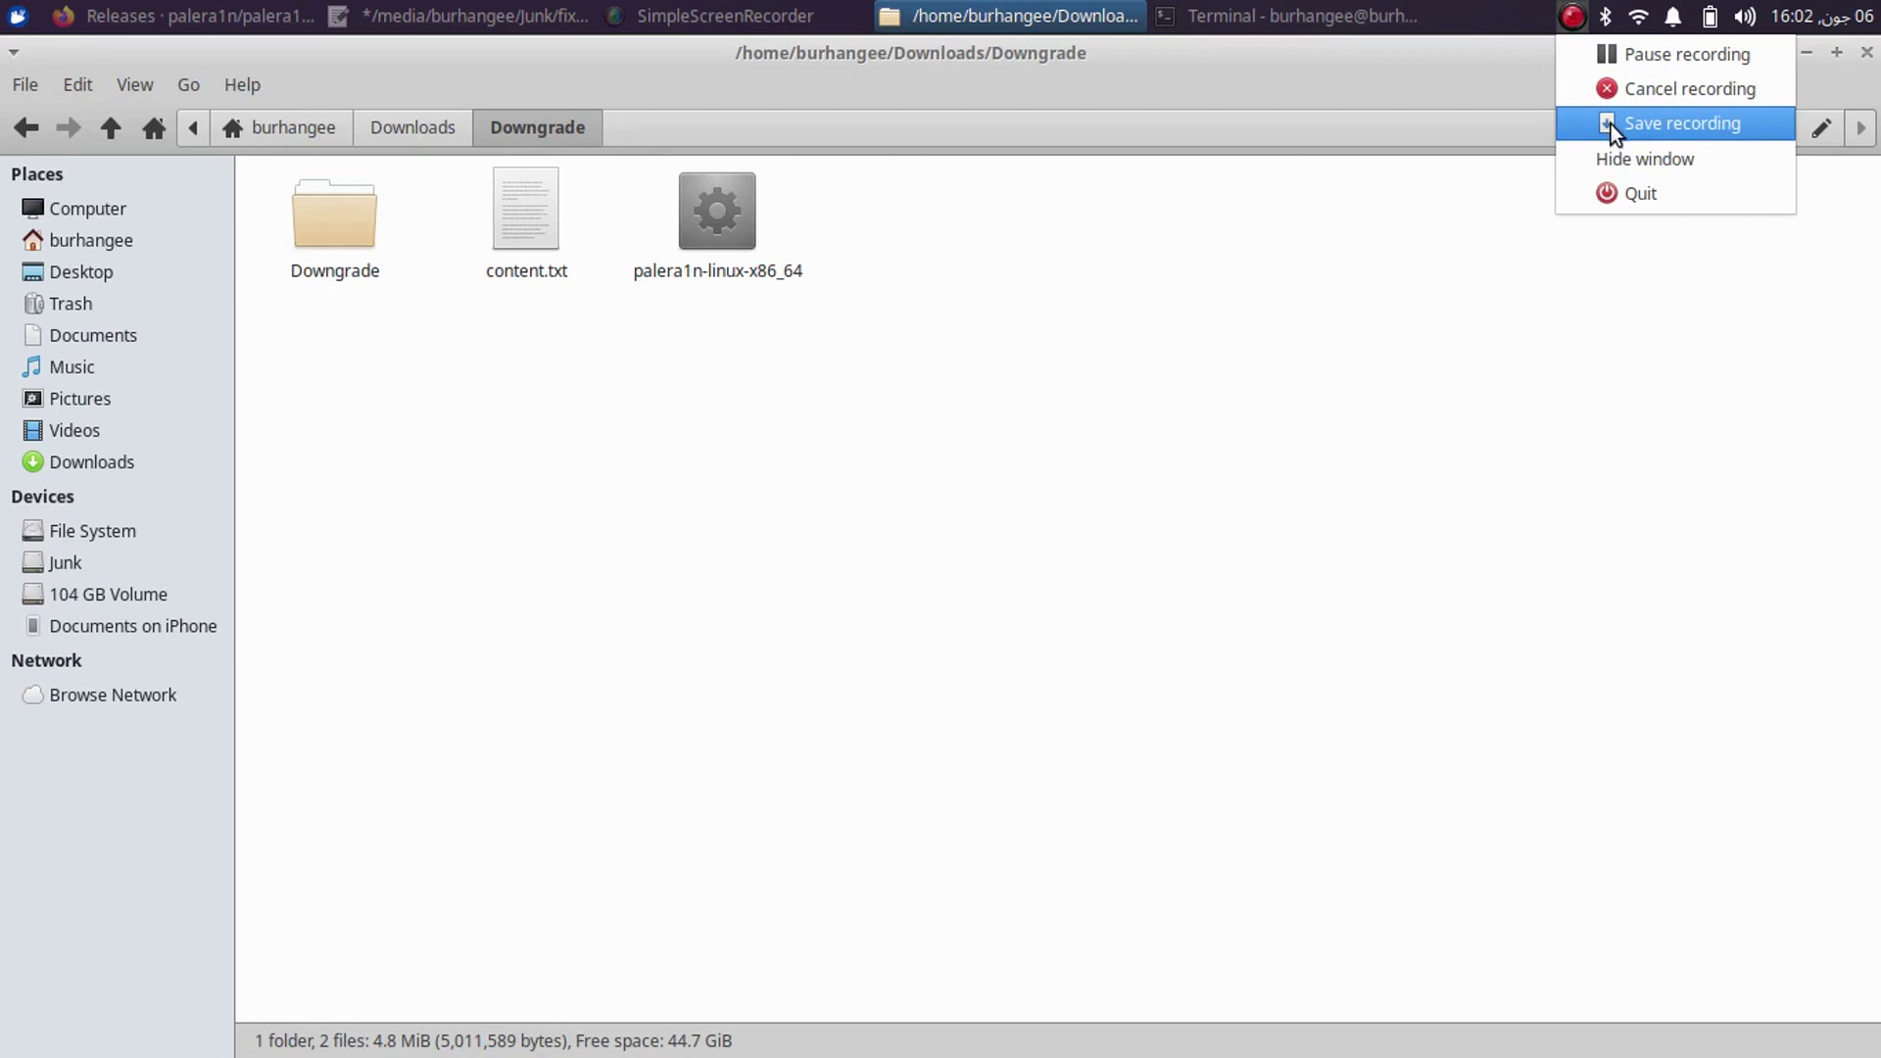
{"action": "left_click", "coordinate": [1610, 125]}
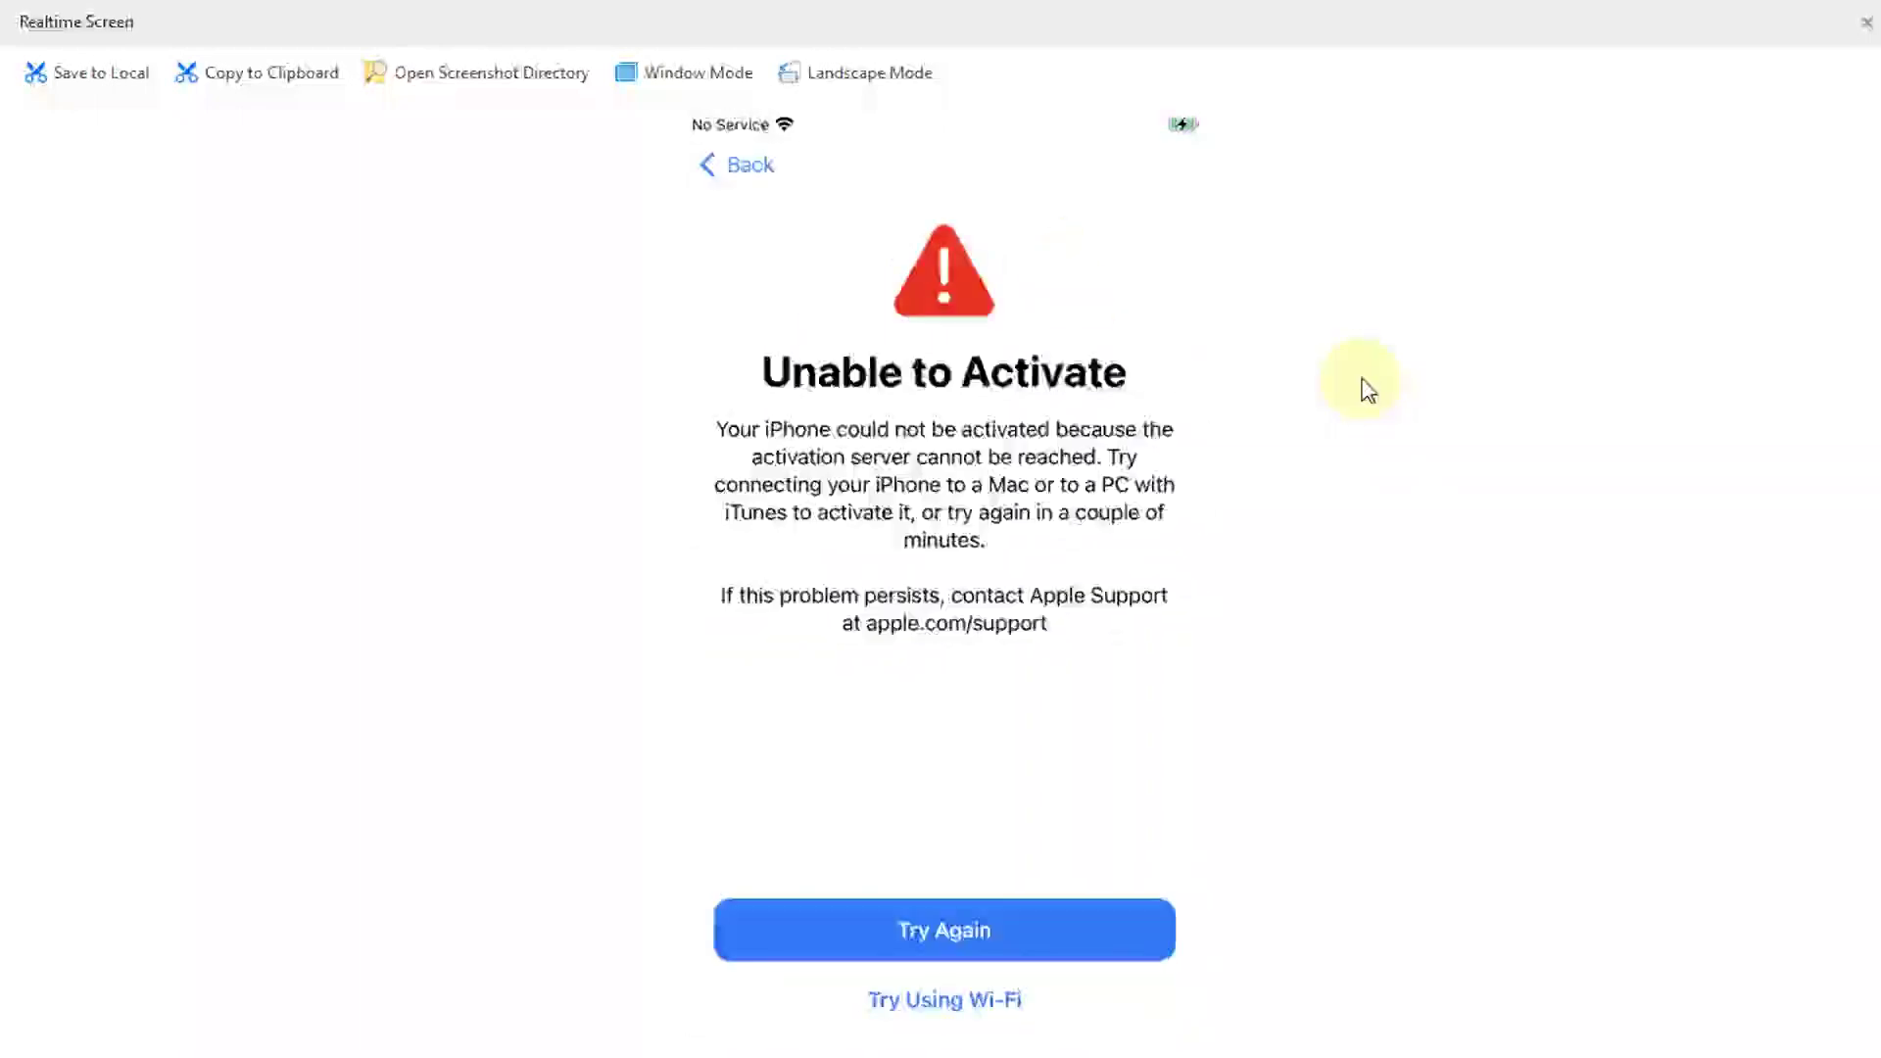
- Extract the iSkip_beta1.0_pwn2owned archive in the iSkip folder and select the iSkip v1.0 beta csharp application in the extracted folder
{"action": "mouse_move", "coordinate": [1050, 27]}
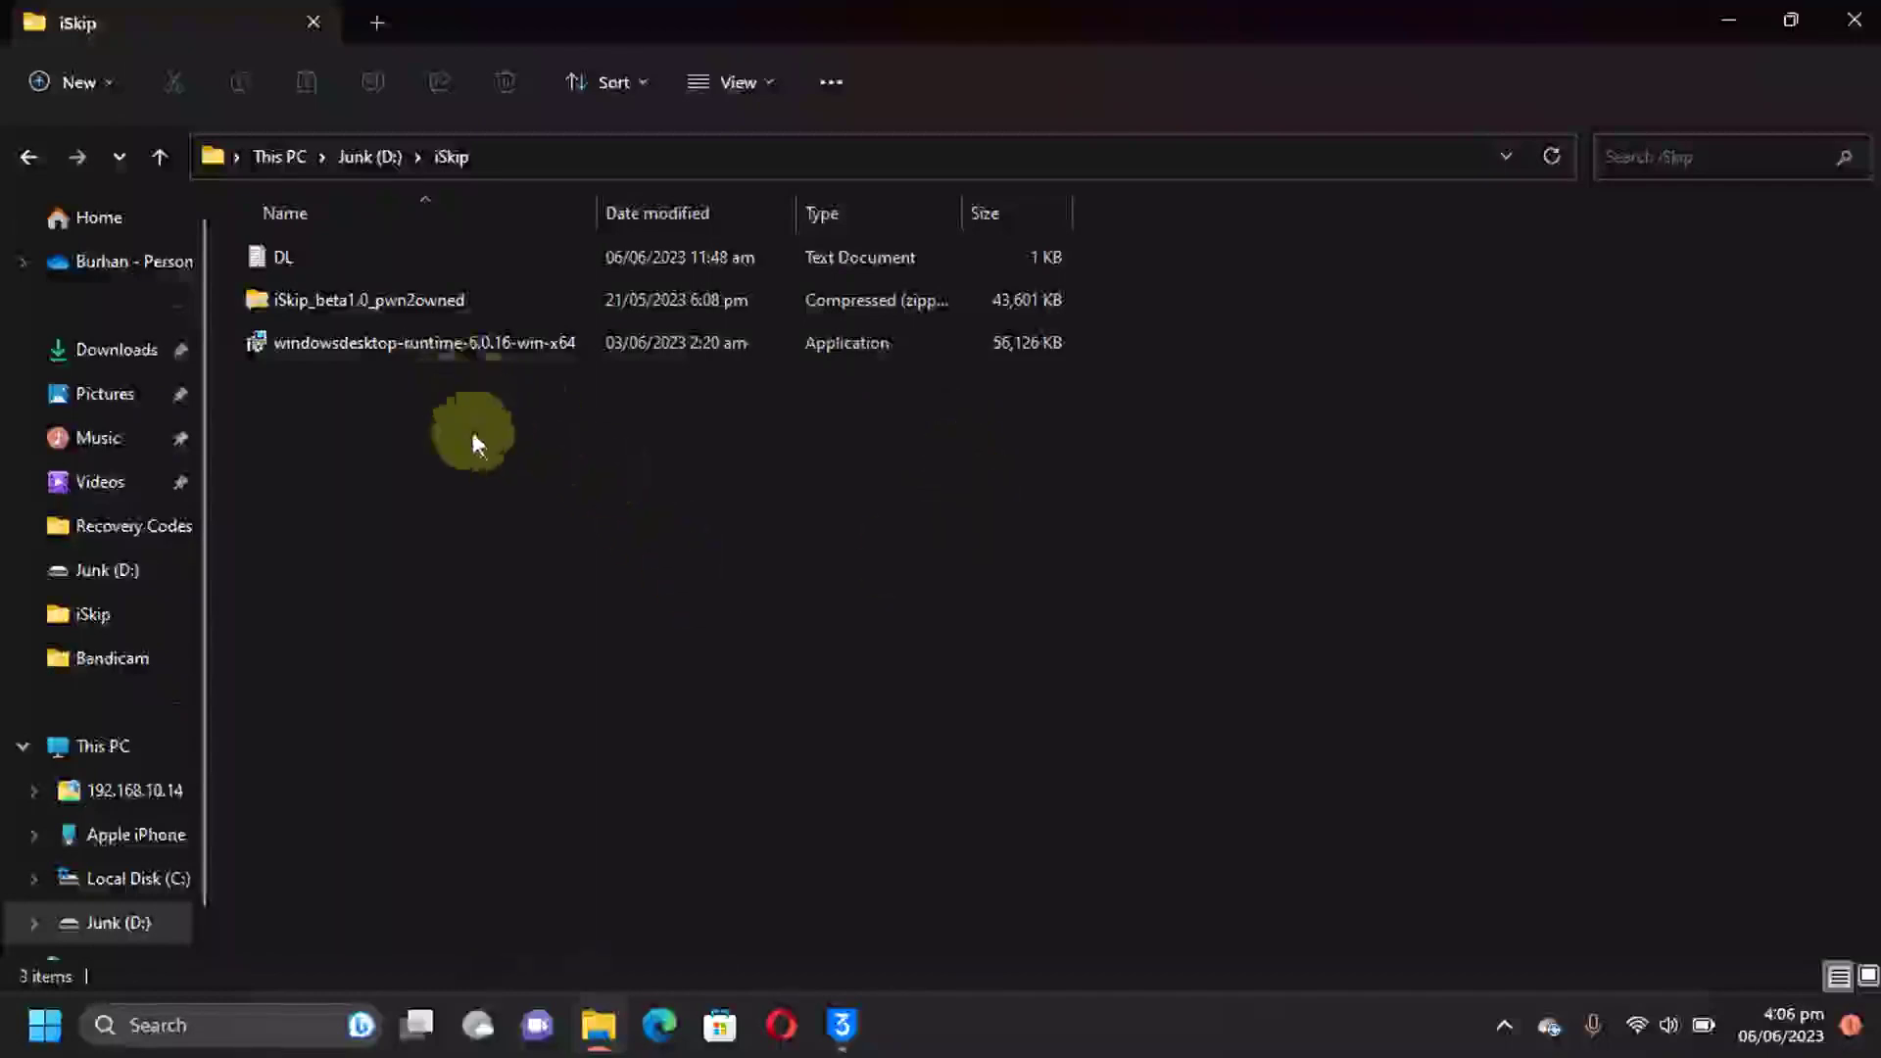
{"action": "left_click", "coordinate": [351, 303]}
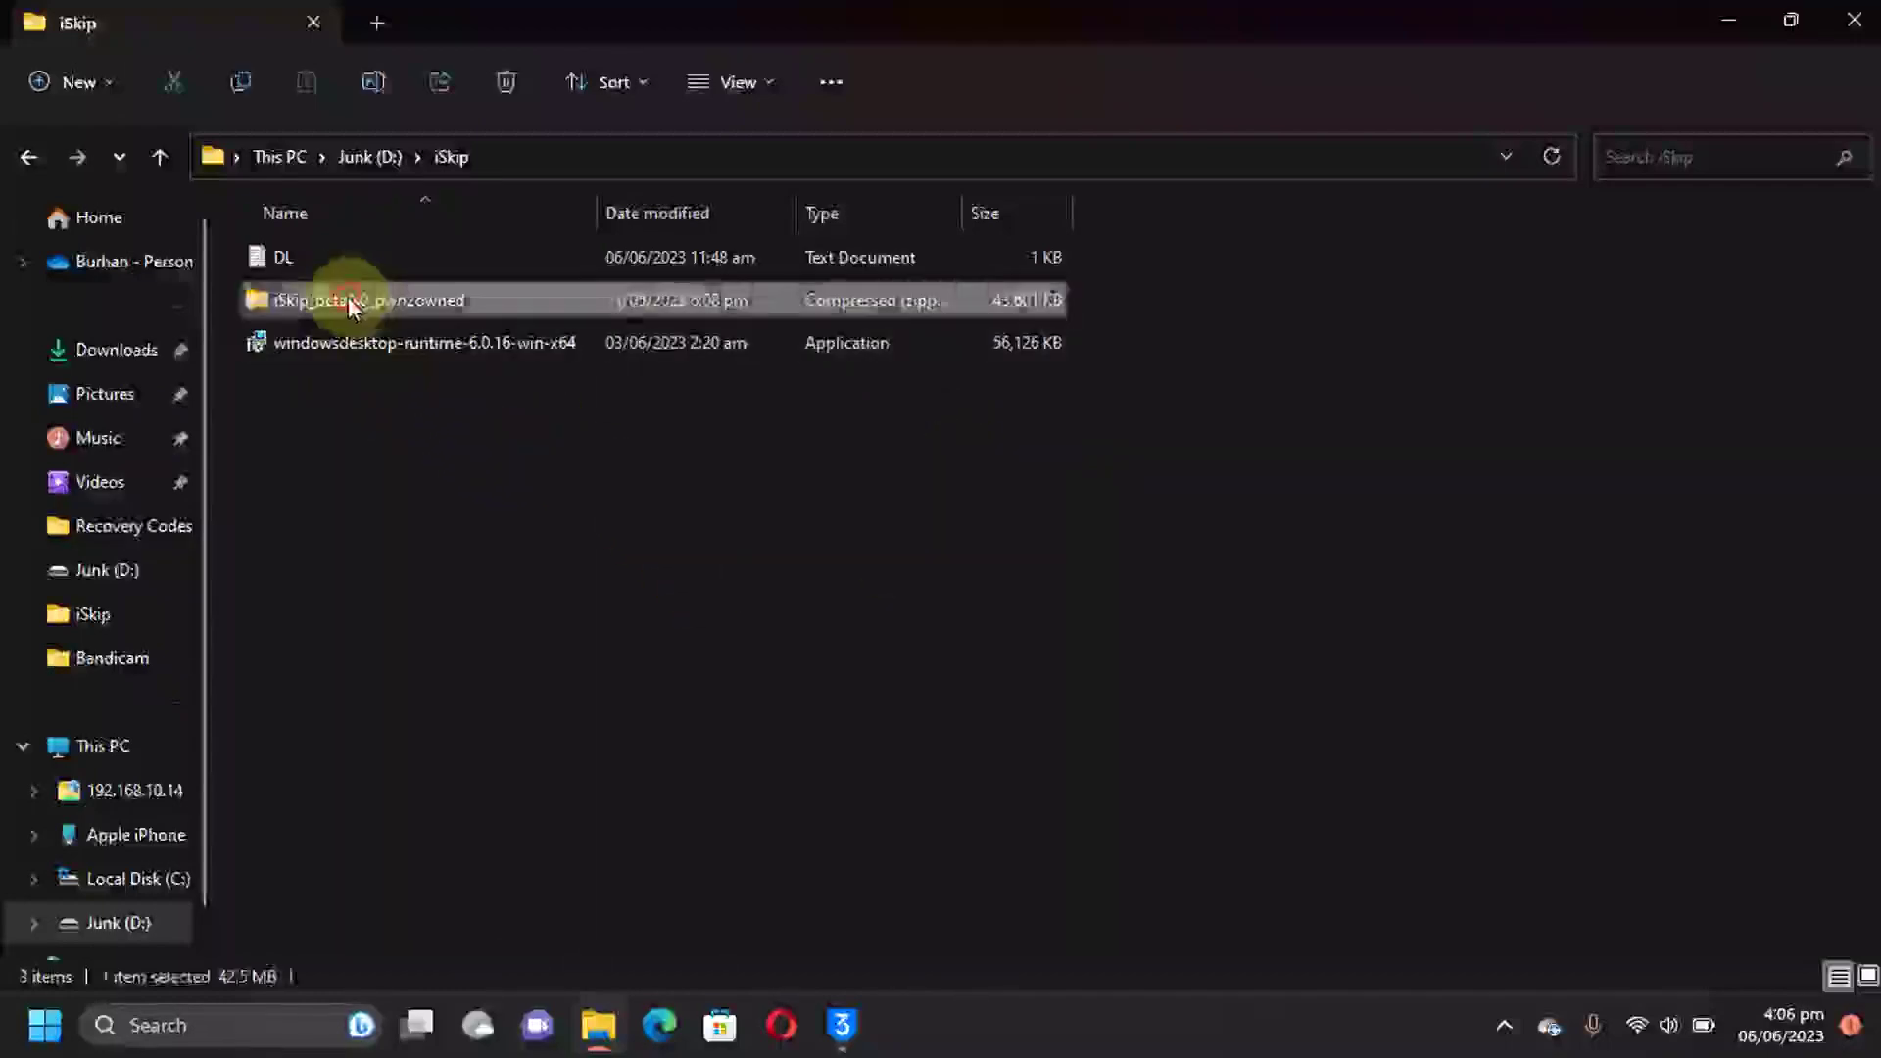
{"action": "left_click", "coordinate": [351, 303]}
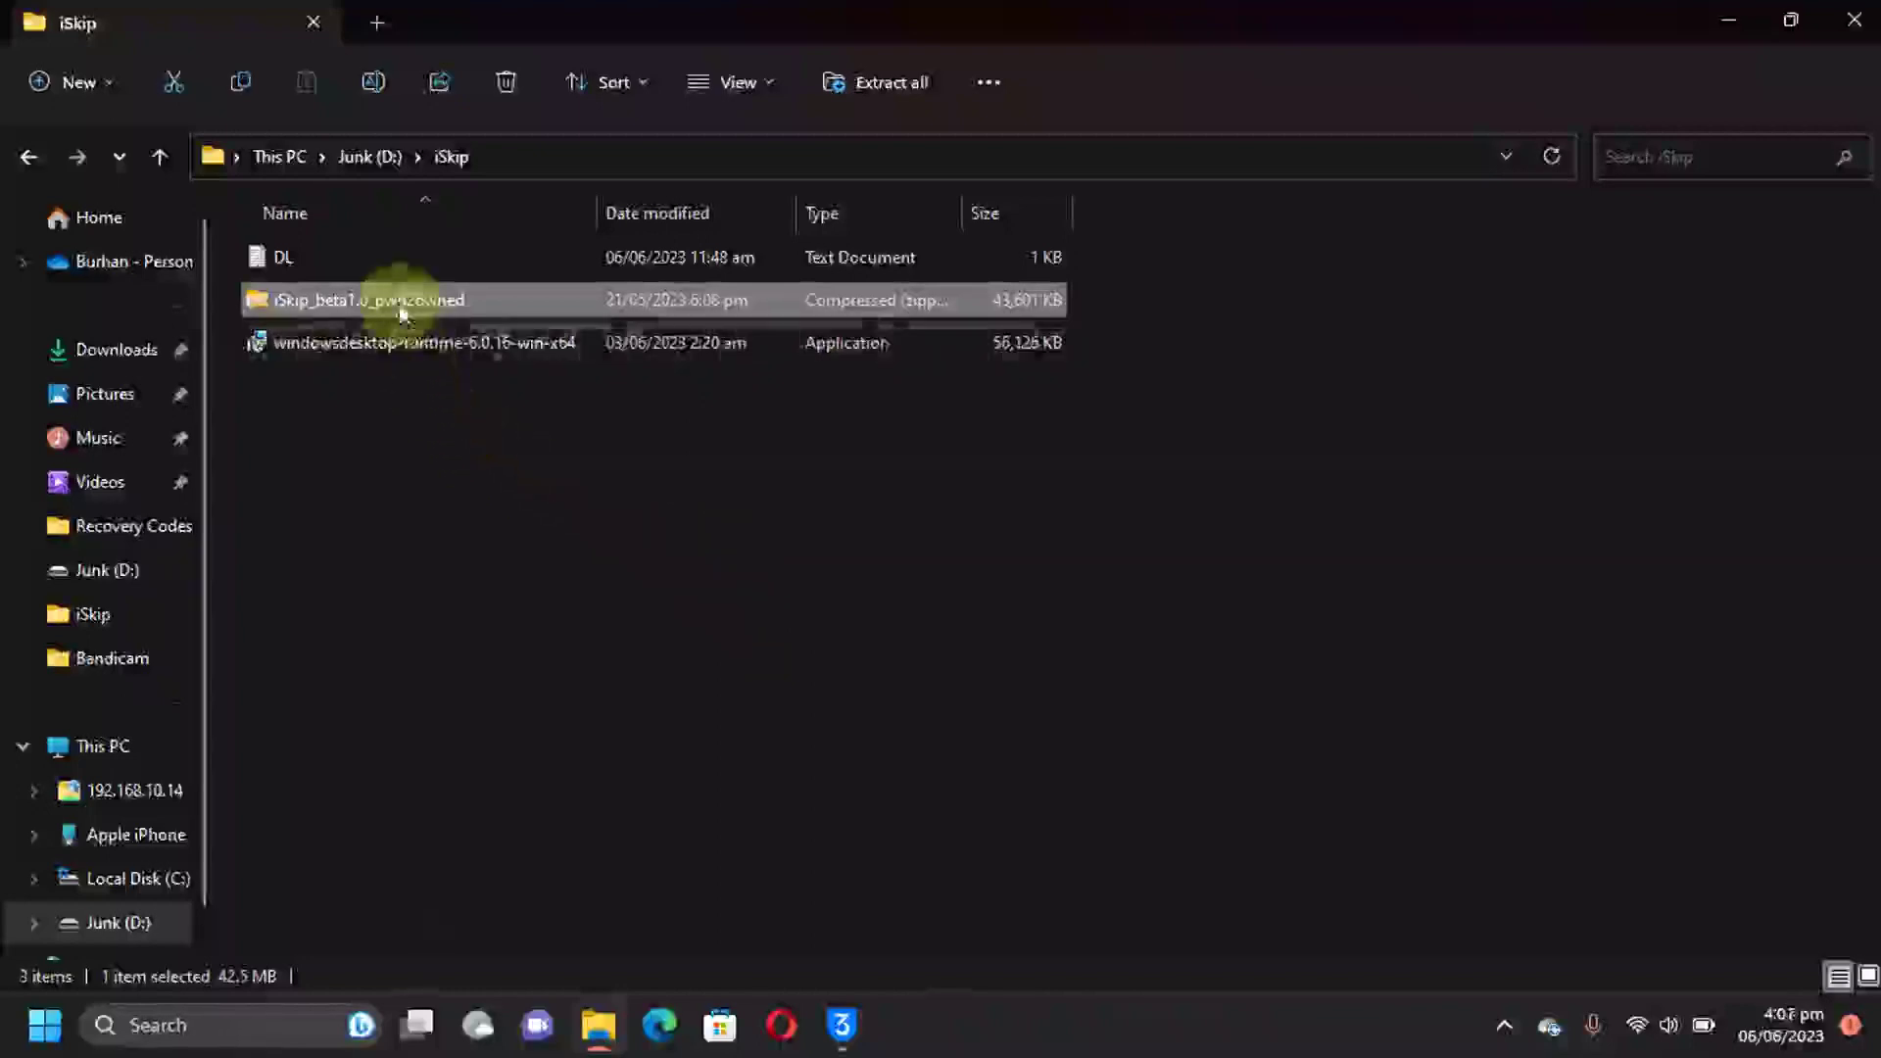
{"action": "left_click", "coordinate": [384, 342]}
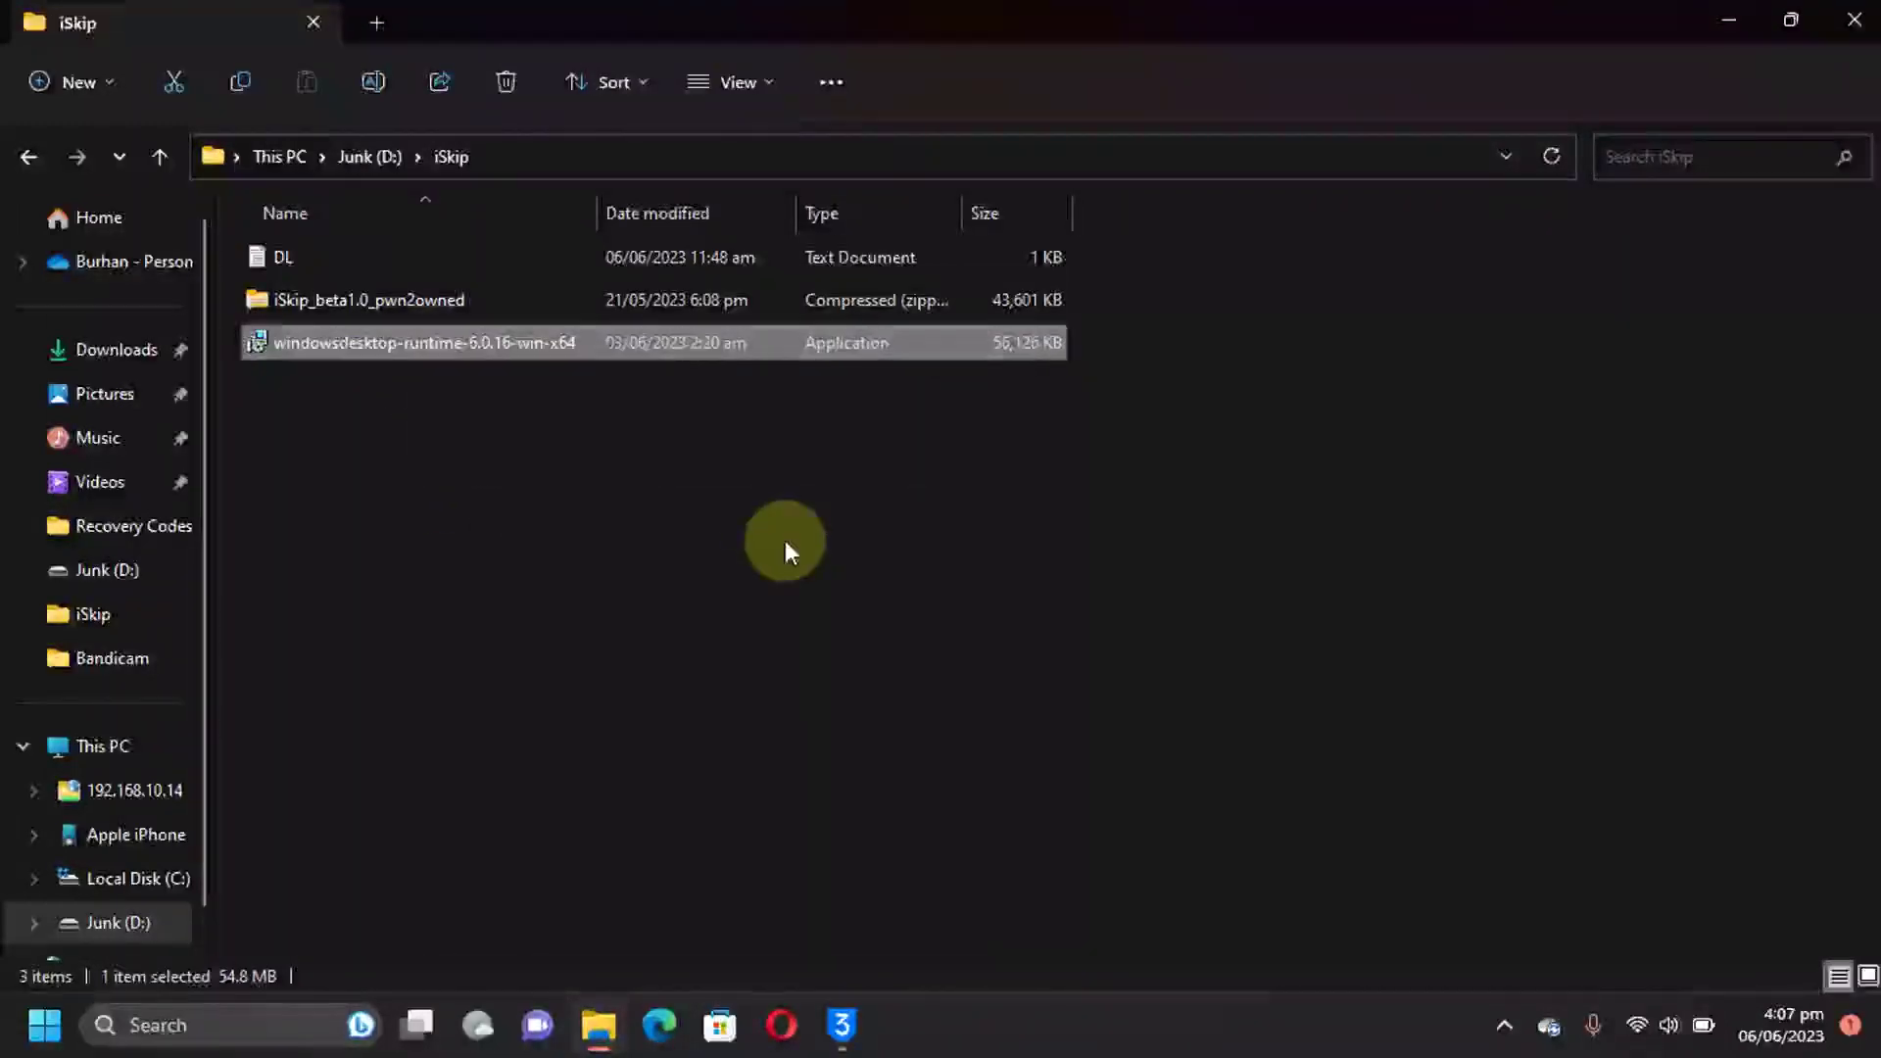
{"action": "left_click", "coordinate": [404, 300]}
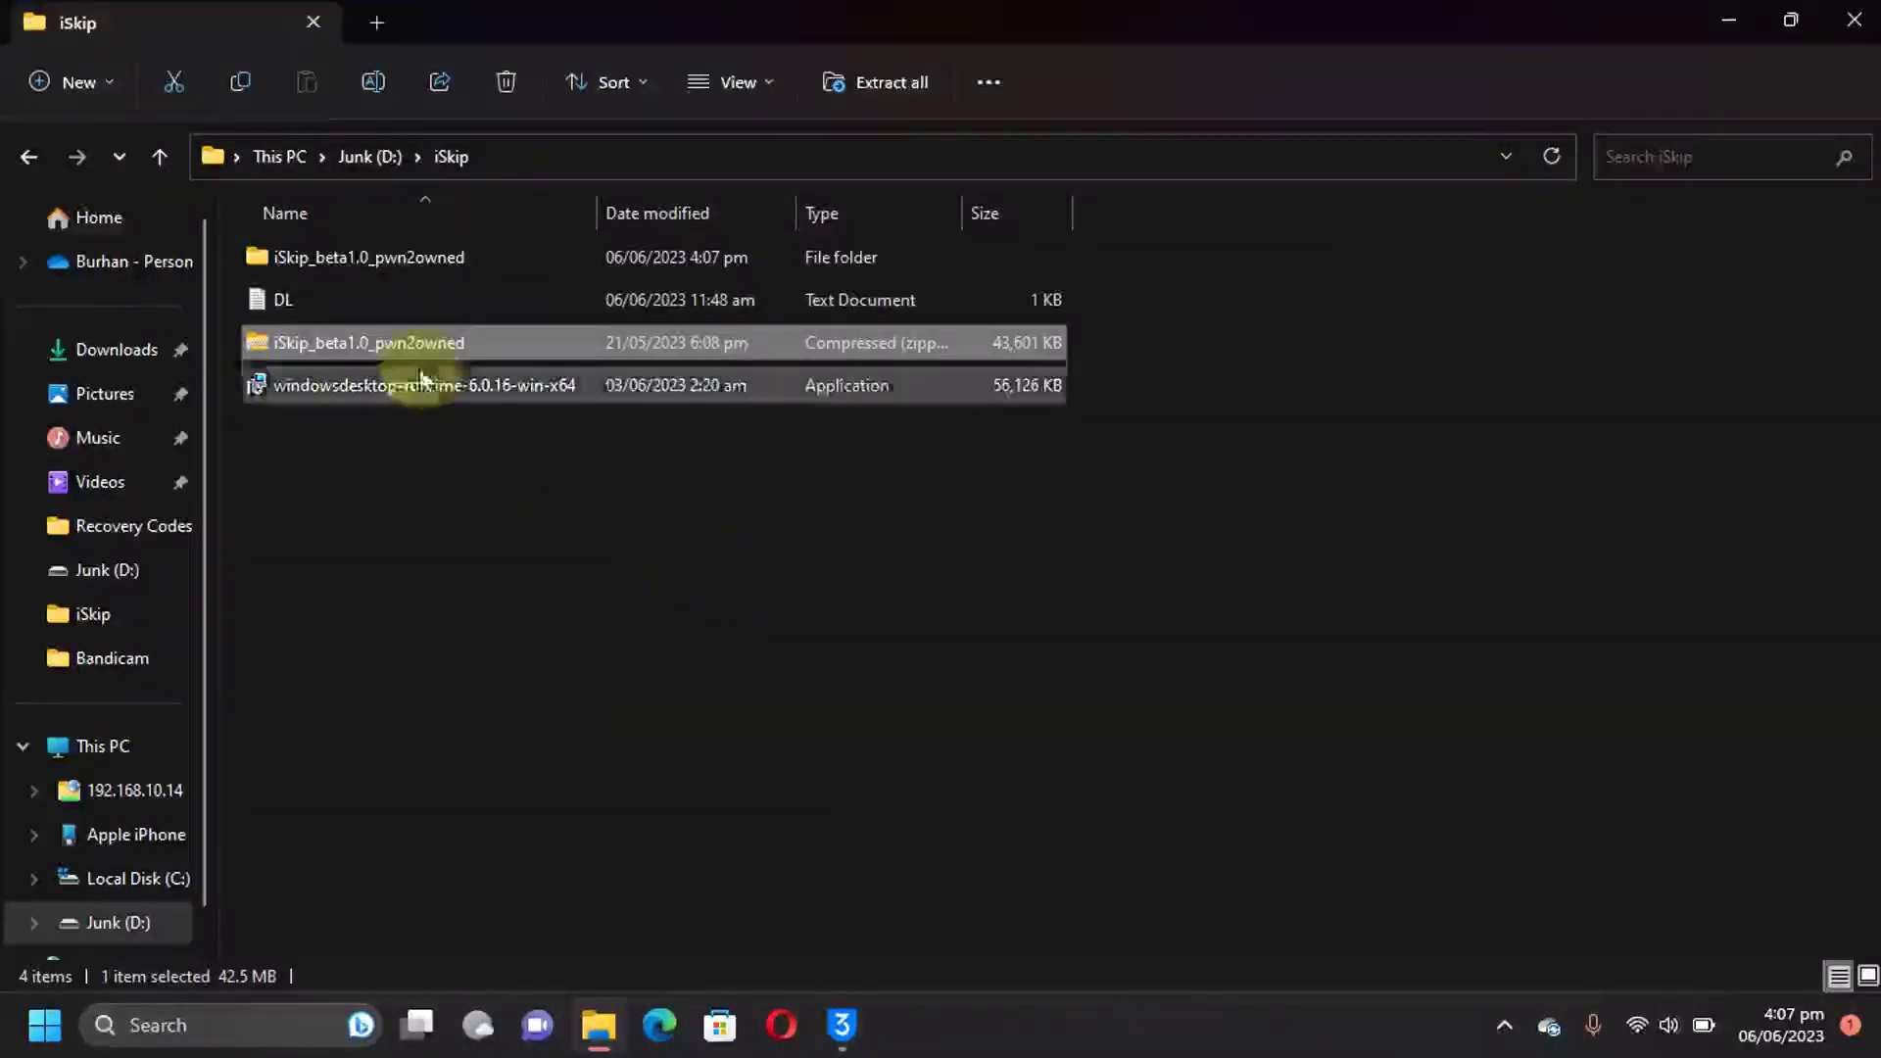
{"action": "double_click", "coordinate": [385, 260]}
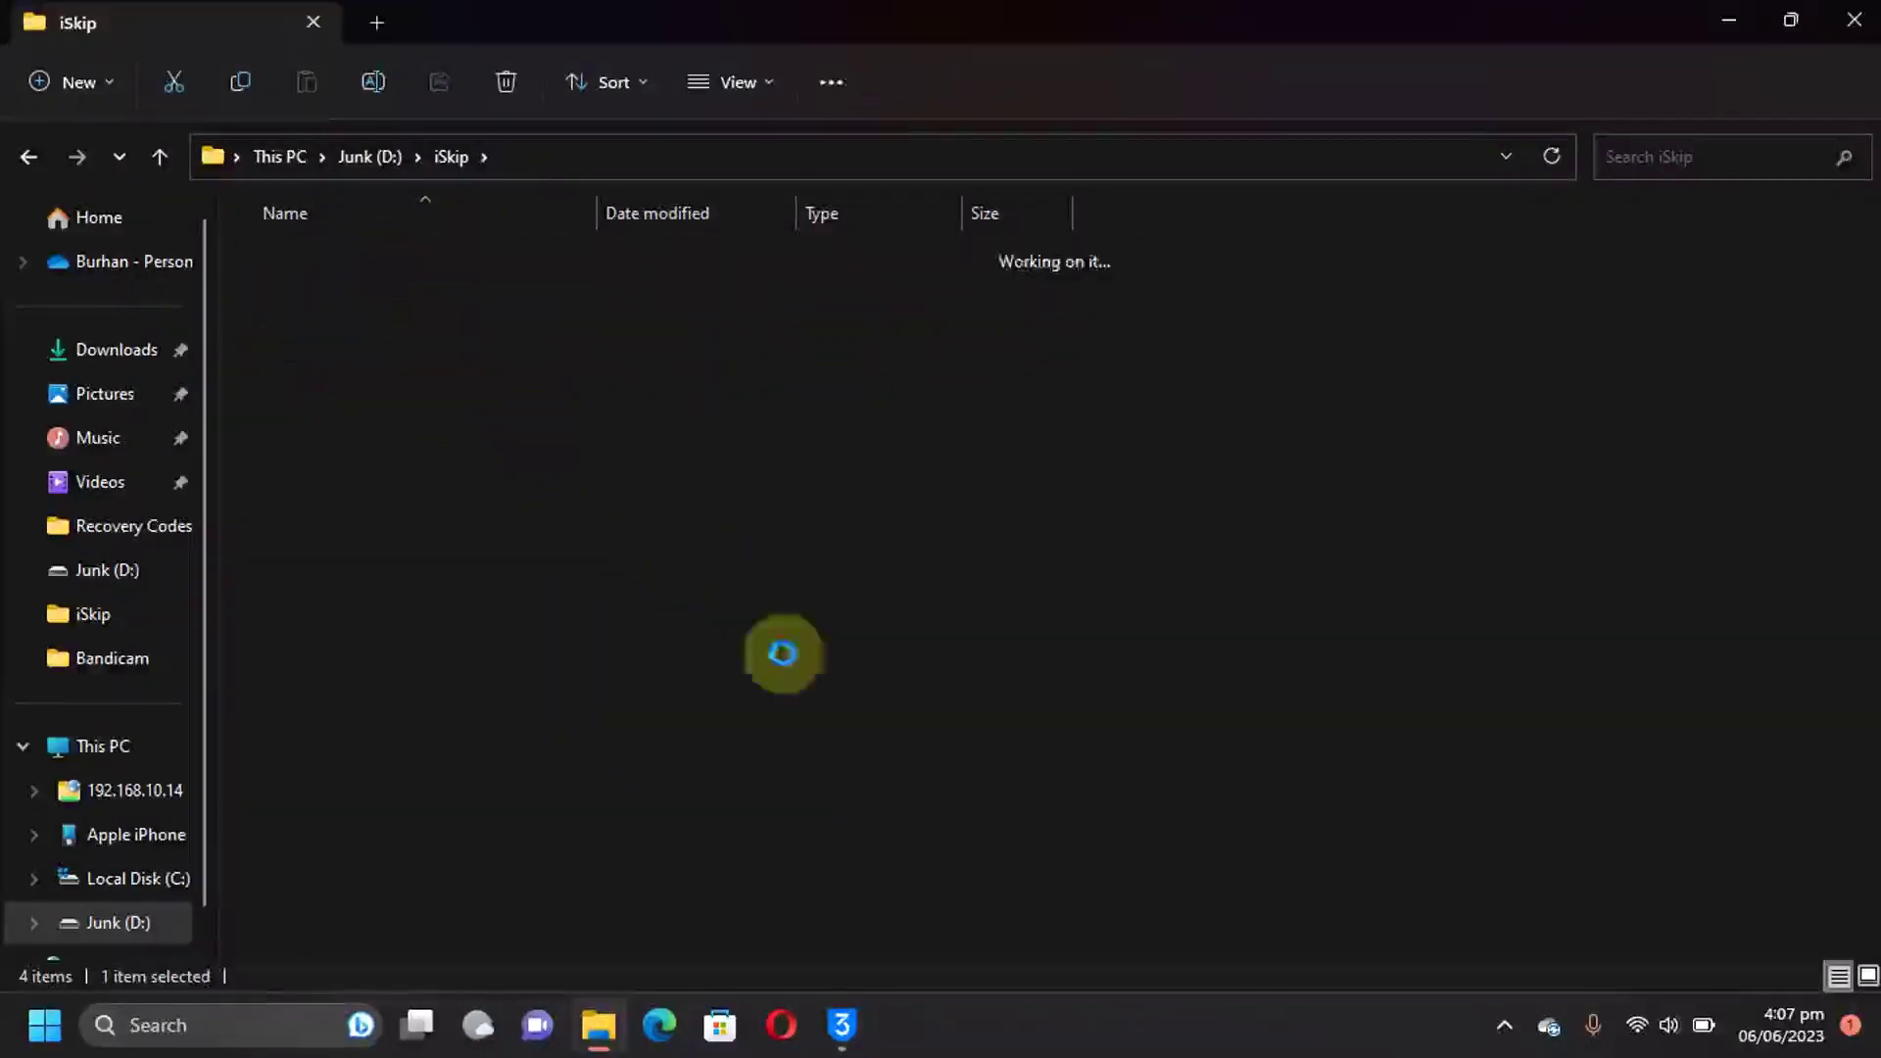
{"action": "right_click", "coordinate": [364, 597]}
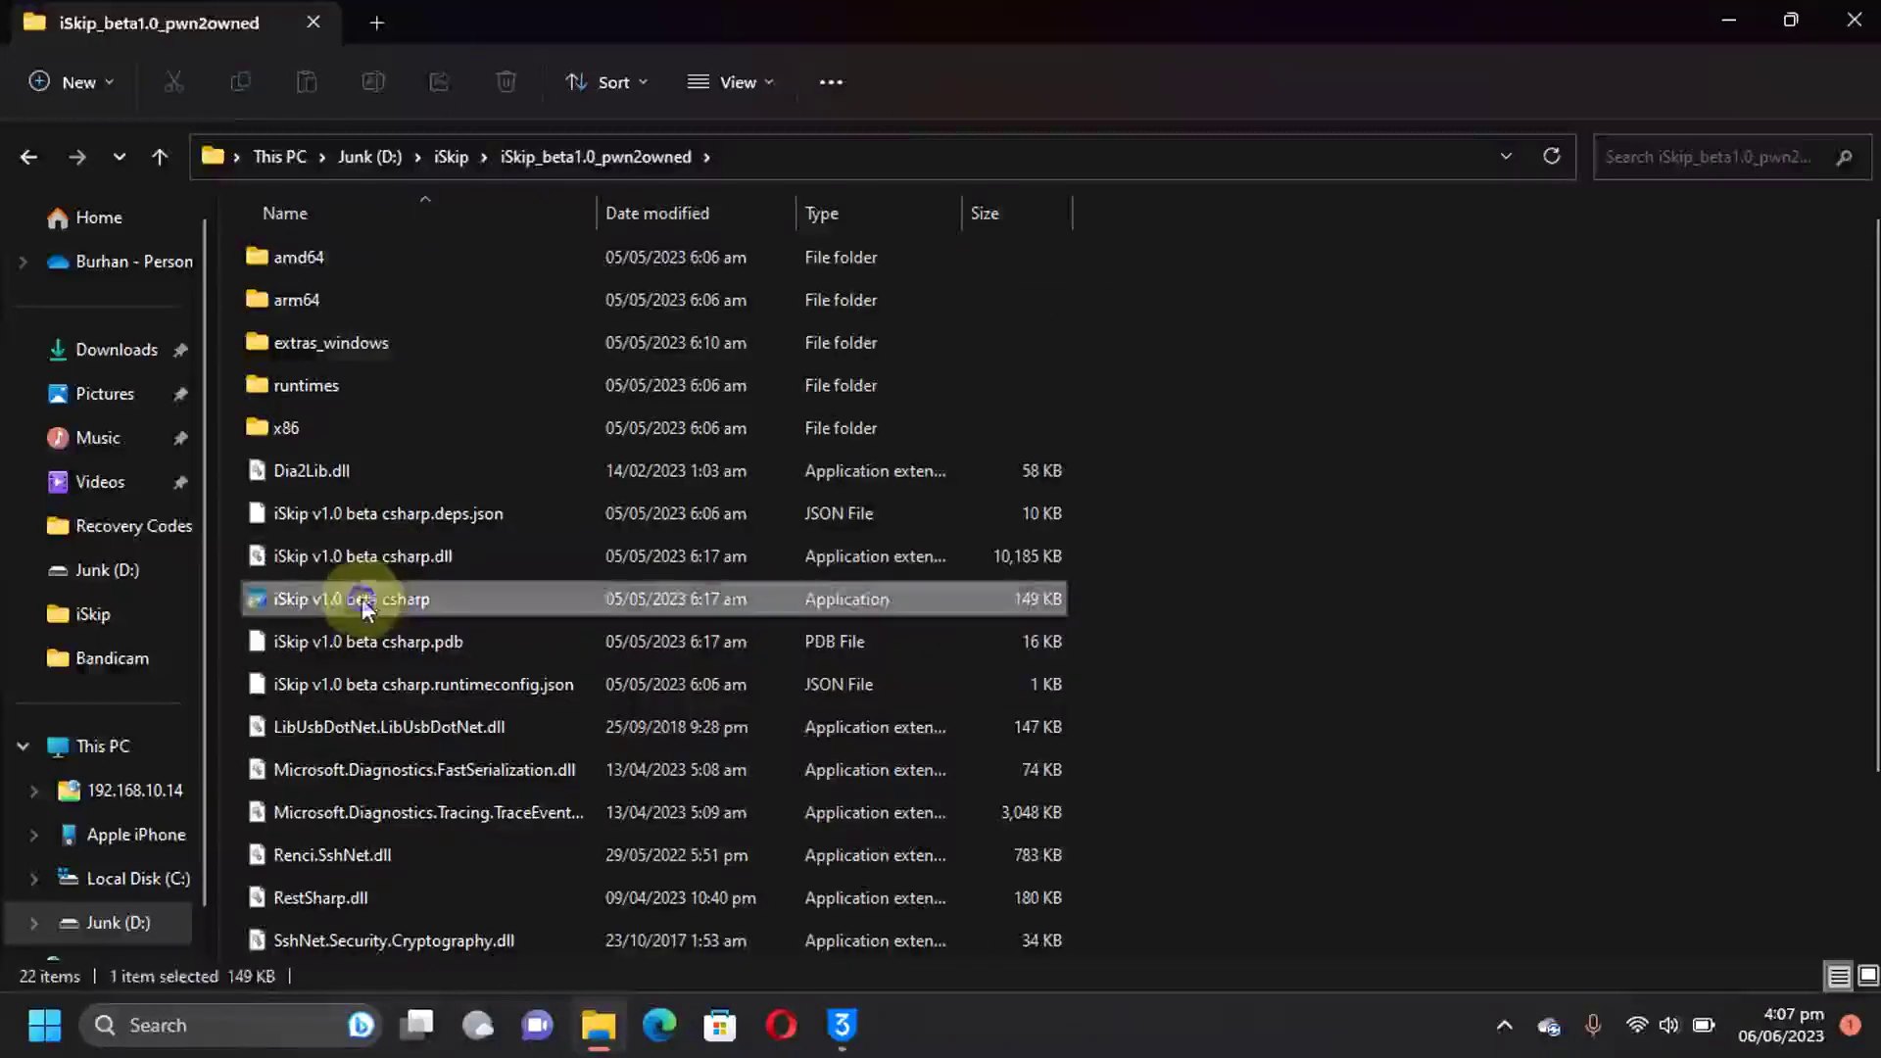
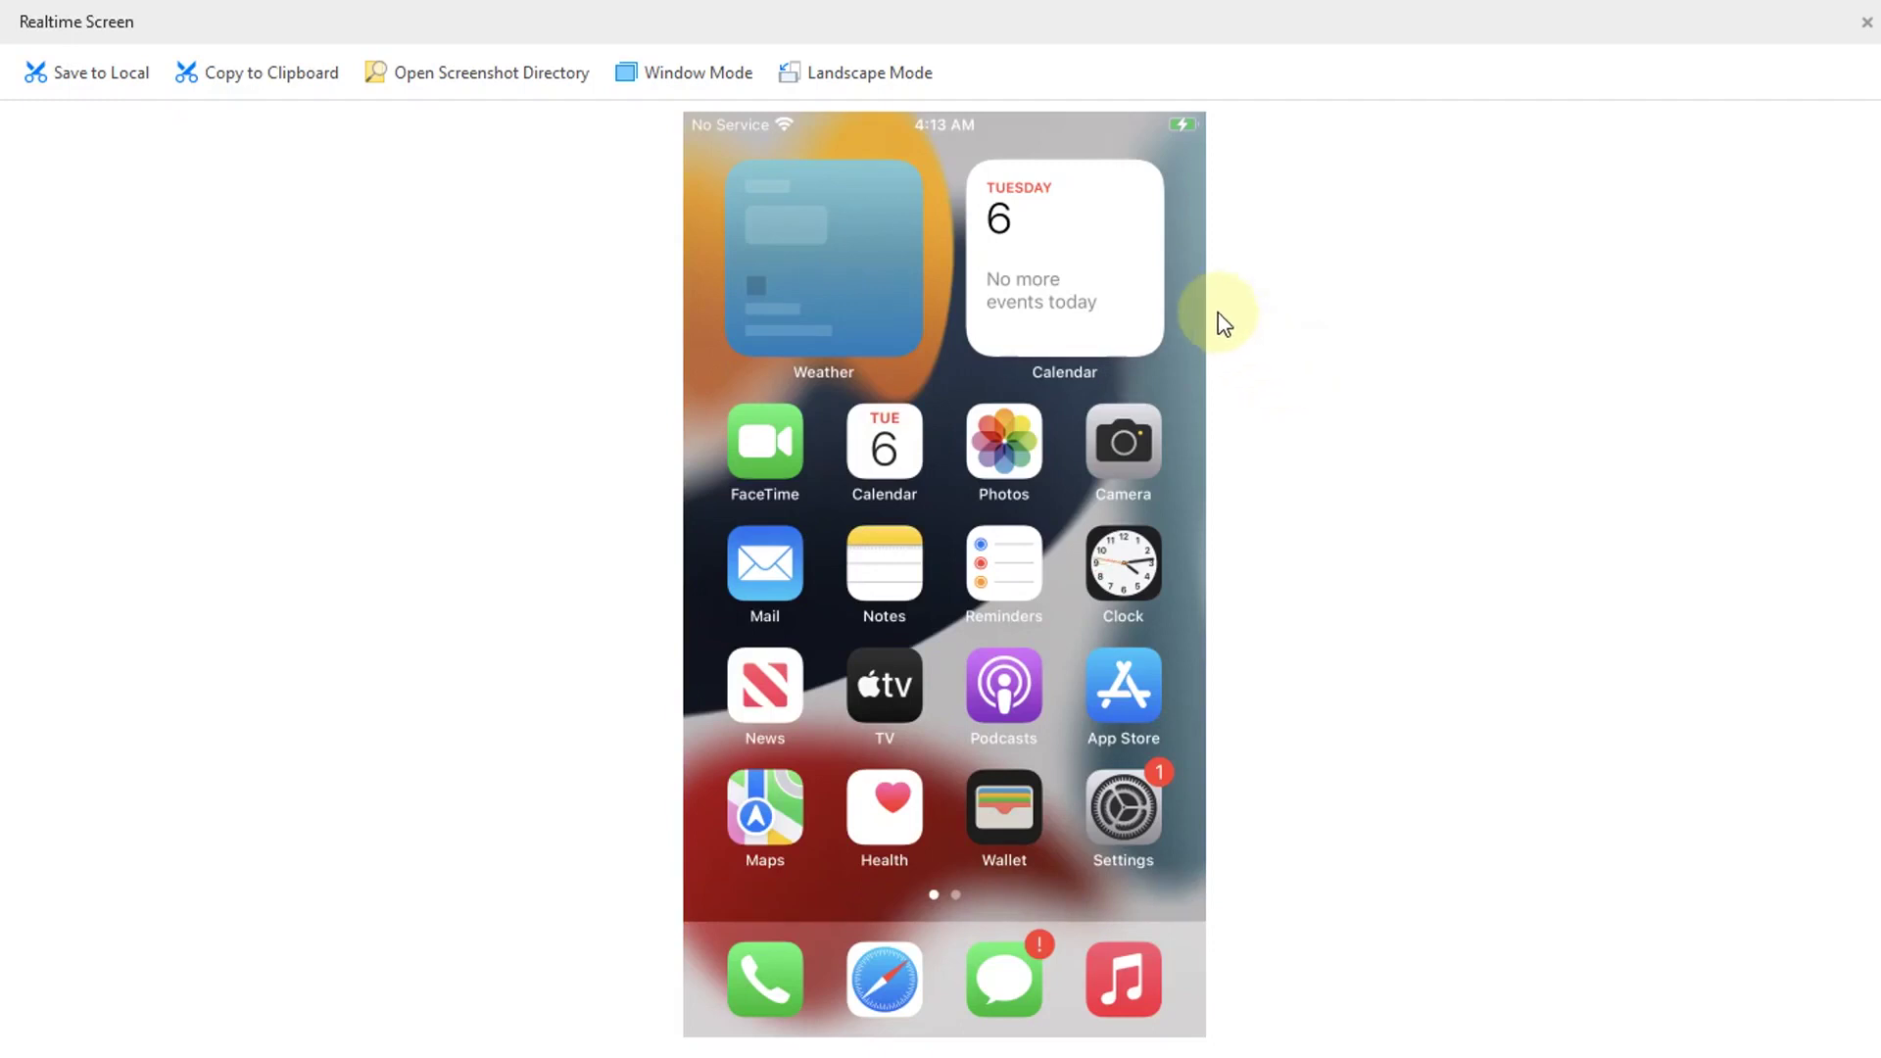
- Switch the iPhone's realtime screen to window mode and review the sudo palera1n -f command in the fix note
{"action": "left_click", "coordinate": [693, 74]}
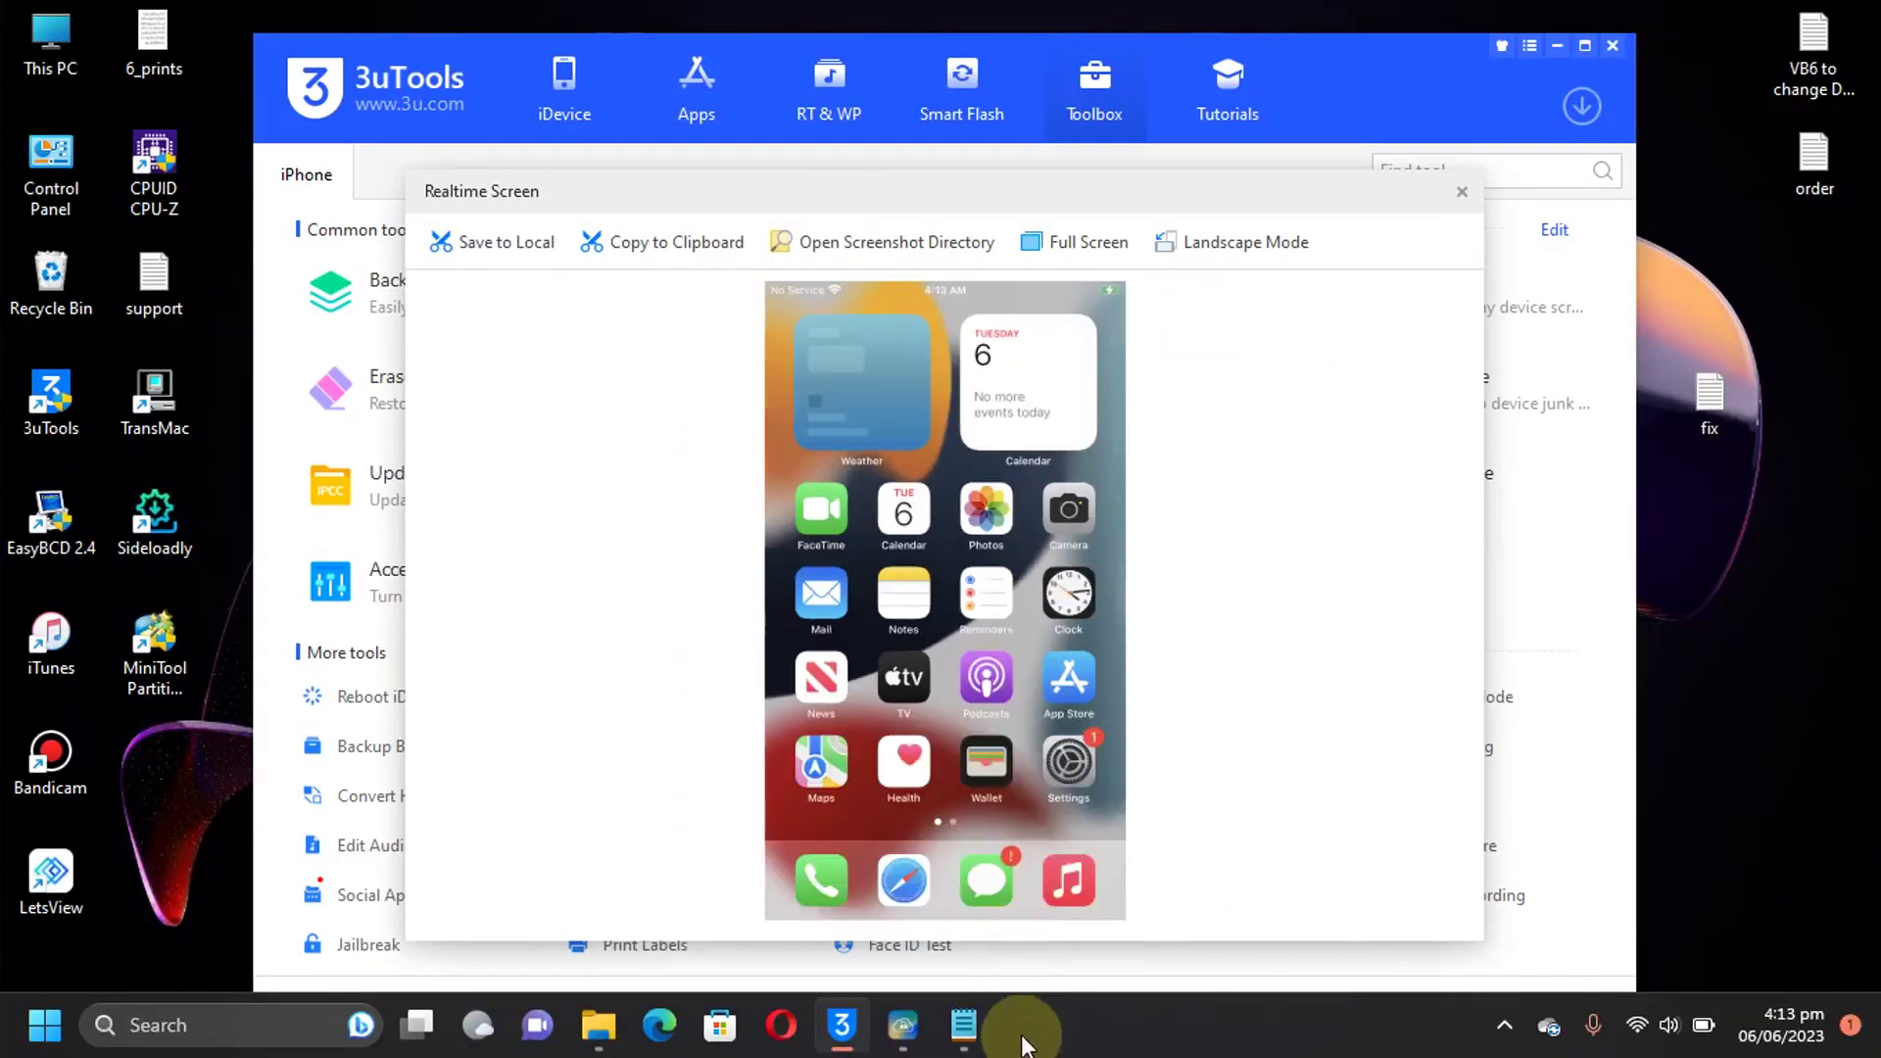
{"action": "left_click", "coordinate": [964, 1024]}
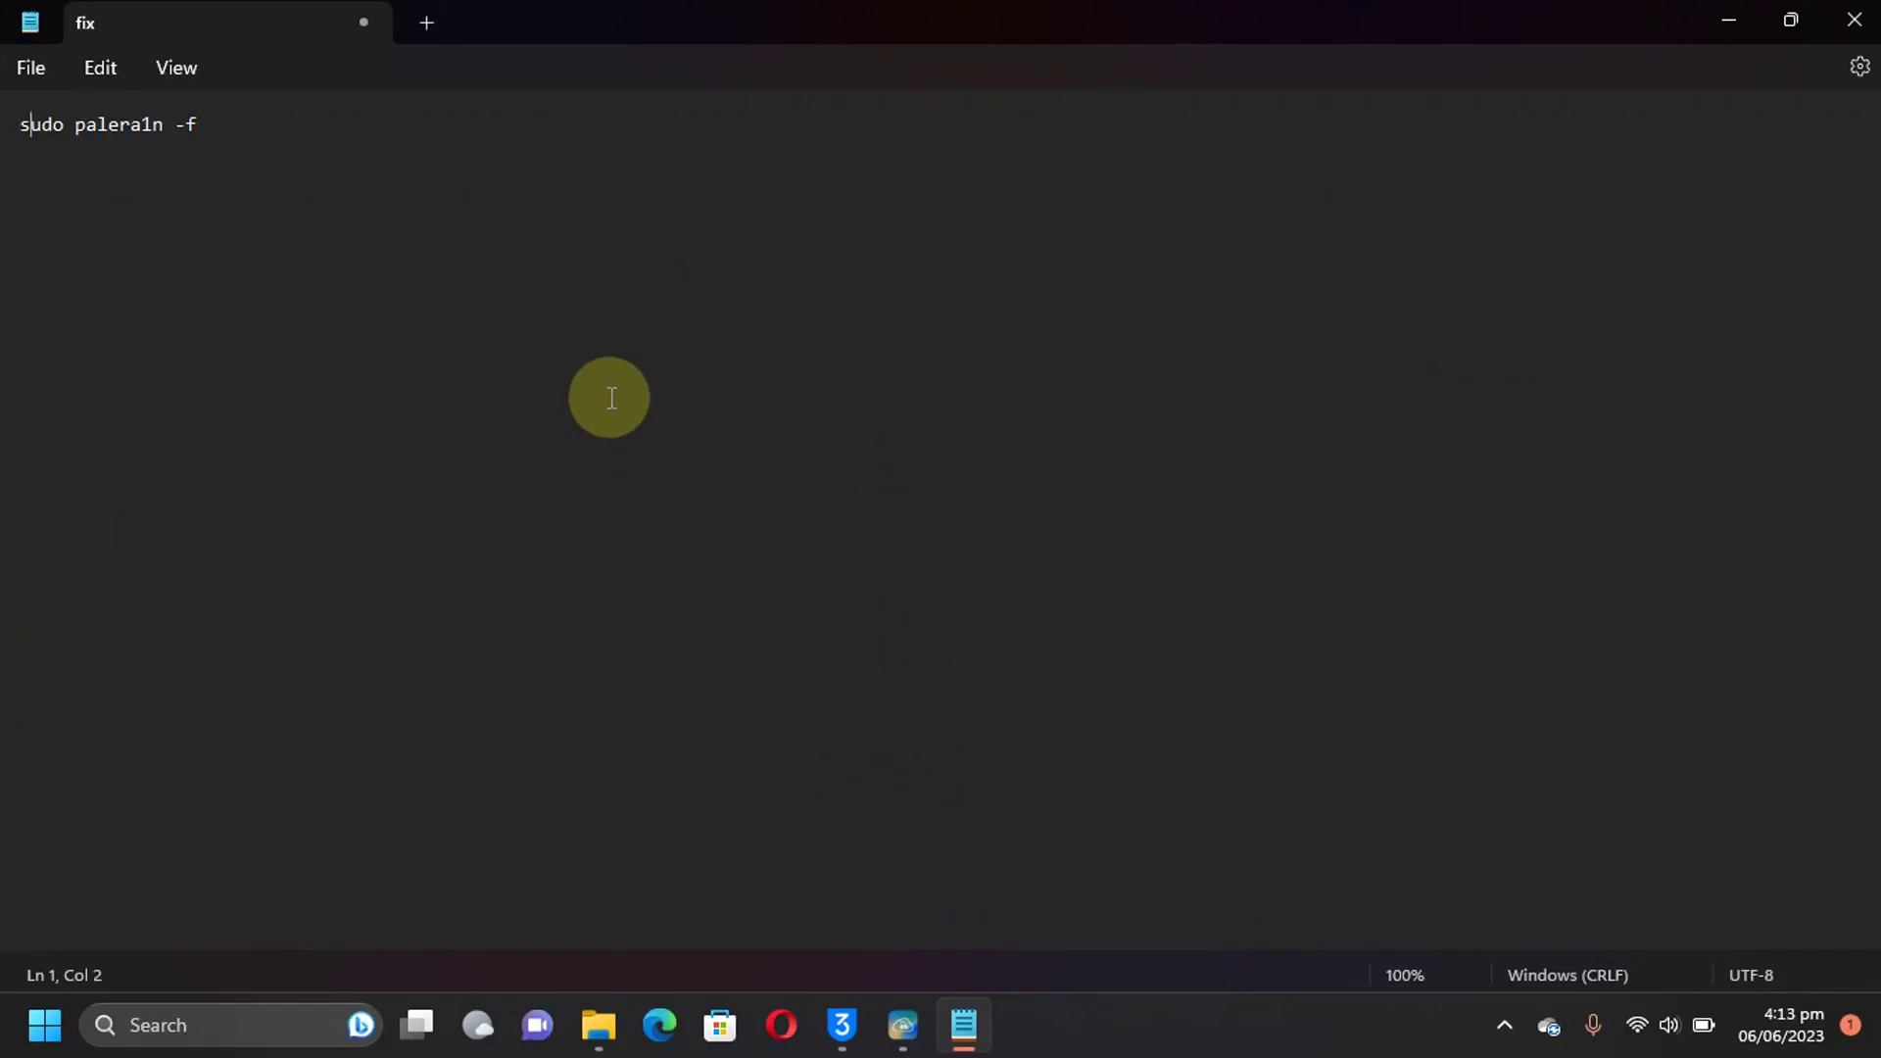
{"action": "key", "text": "Right"}
{"action": "key", "text": "Right"}
{"action": "key", "text": "Right"}
{"action": "key", "text": "Right"}
{"action": "key", "text": "Right"}
{"action": "key", "text": "Right"}
{"action": "key", "text": "Right"}
{"action": "key", "text": "Right"}
{"action": "key", "text": "Right"}
{"action": "key", "text": "Right"}
{"action": "key", "text": "Right"}
{"action": "key", "text": "Right"}
{"action": "key", "text": "Right"}
{"action": "key", "text": "Right"}
{"action": "key", "text": "Right"}
{"action": "key", "text": "Right"}
{"action": "key", "text": "Left"}
{"action": "key", "text": "Left"}
{"action": "key", "text": "Left"}
{"action": "key", "text": "Left"}
{"action": "key", "text": "Left"}
{"action": "key", "text": "Right"}
{"action": "key", "text": "Right"}
{"action": "key", "text": "Right"}
{"action": "key", "text": "Right"}
{"action": "key", "text": "Right"}
{"action": "key", "text": "Left"}
{"action": "key", "text": "Left"}
{"action": "key", "text": "Left"}
{"action": "key", "text": "Left"}
{"action": "key", "text": "Left"}
{"action": "key", "text": "Left"}
{"action": "key", "text": "Left"}
{"action": "key", "text": "Left"}
{"action": "key", "text": "Left"}
{"action": "key", "text": "Left"}
{"action": "key", "text": "Left"}
{"action": "key", "text": "Left"}
{"action": "key", "text": "Left"}
{"action": "key", "text": "Left"}
{"action": "key", "text": "Right"}
{"action": "key", "text": "End"}
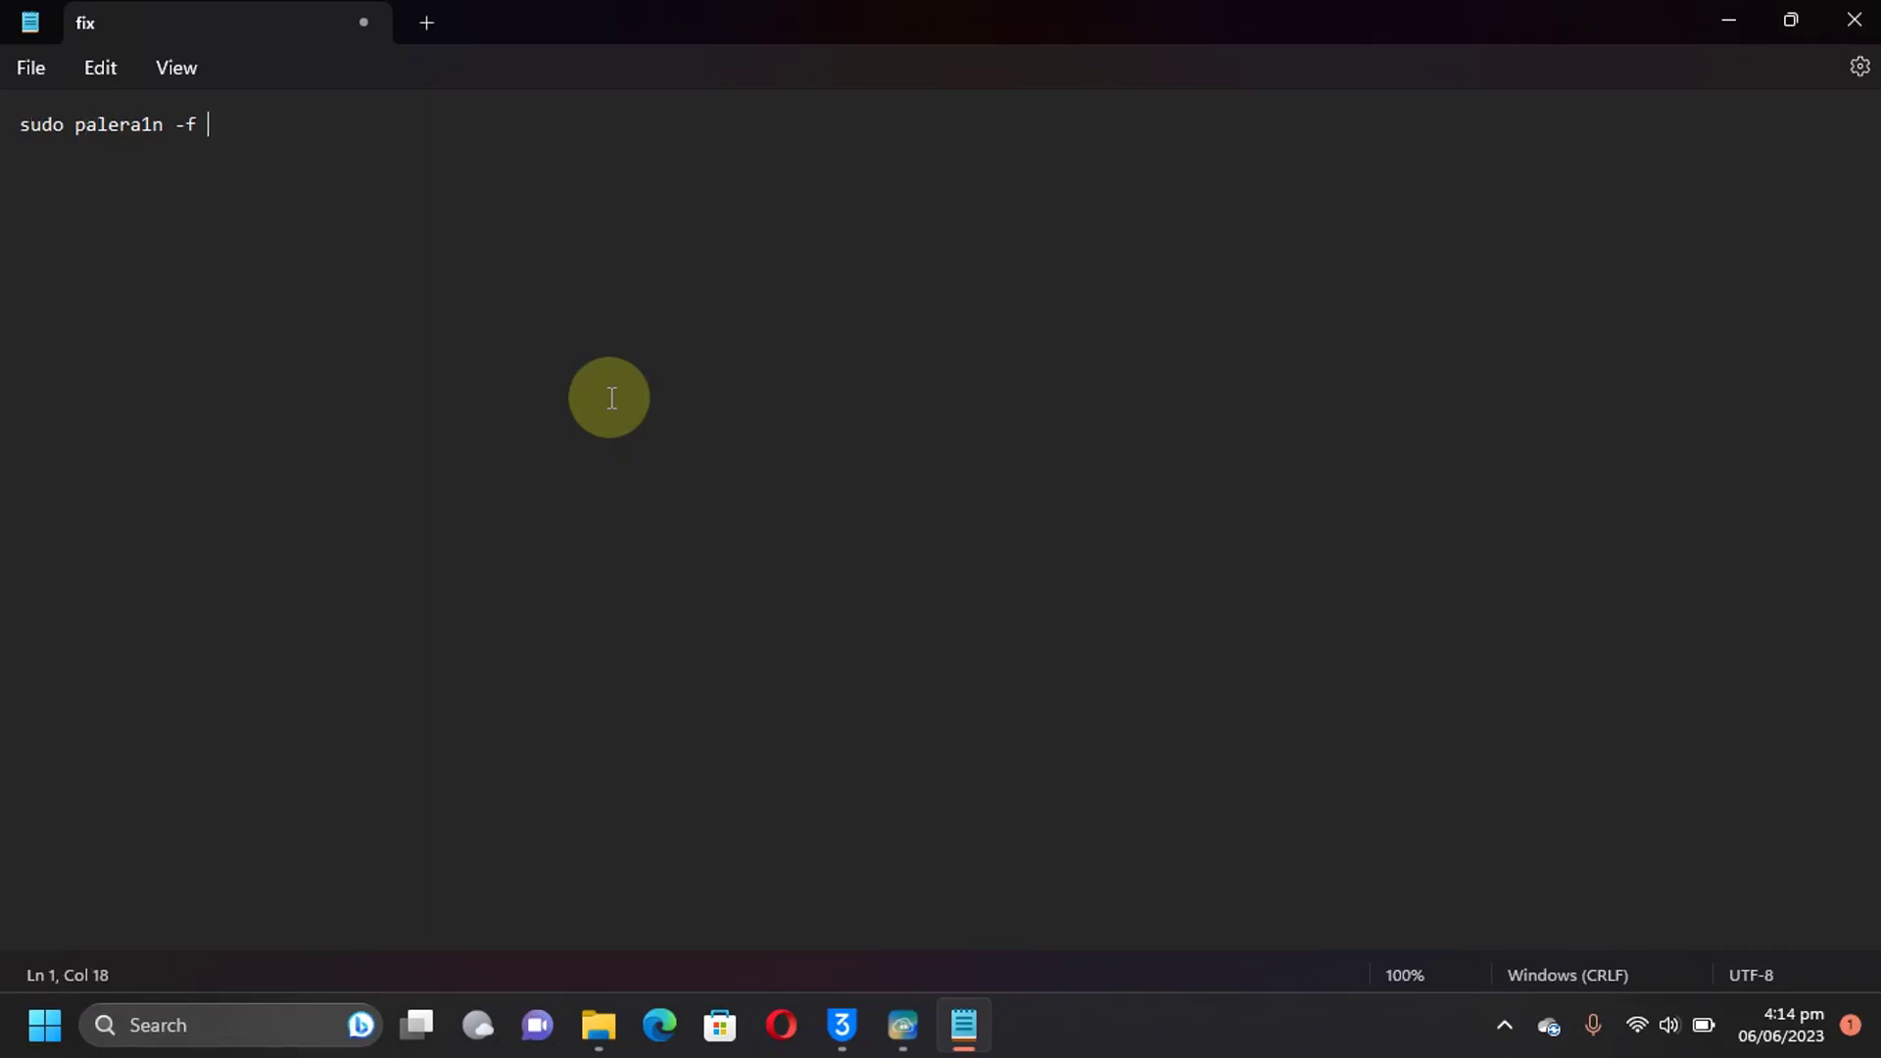